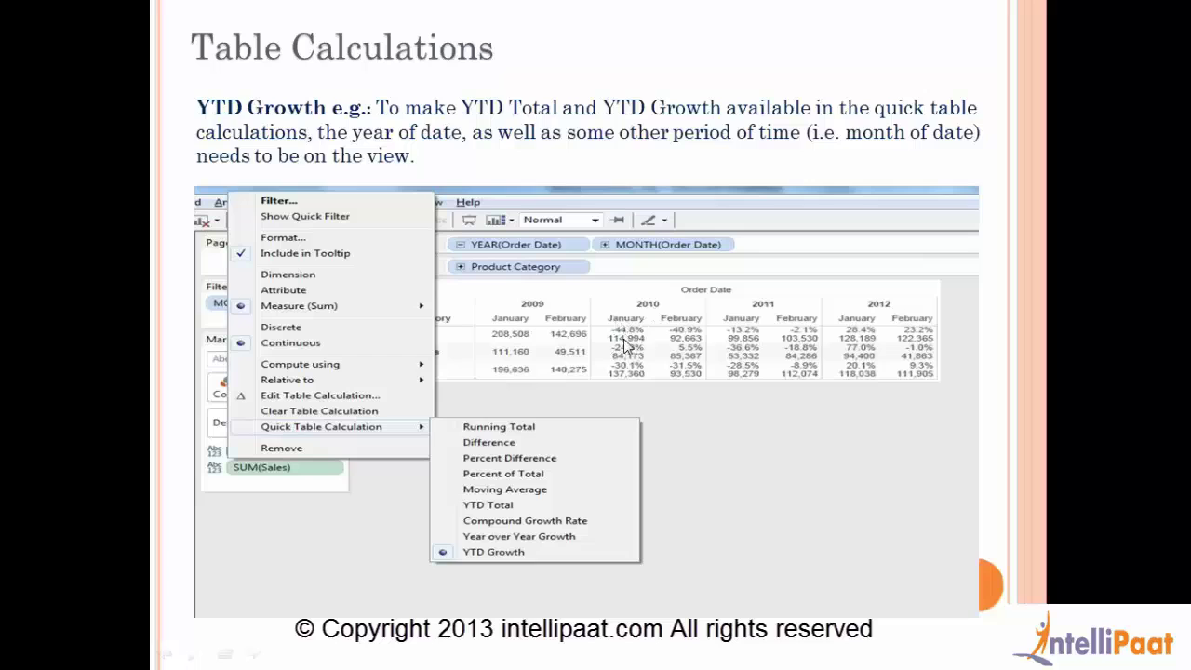
# Switch to Tableau and build a text table of Sales with Order Date years as columns and Product Category as rows
pyautogui.hotkey('alt', 'Tab')
pyautogui.hotkey('alt', 'Tab')
pyautogui.hotkey('alt', 'Tab')
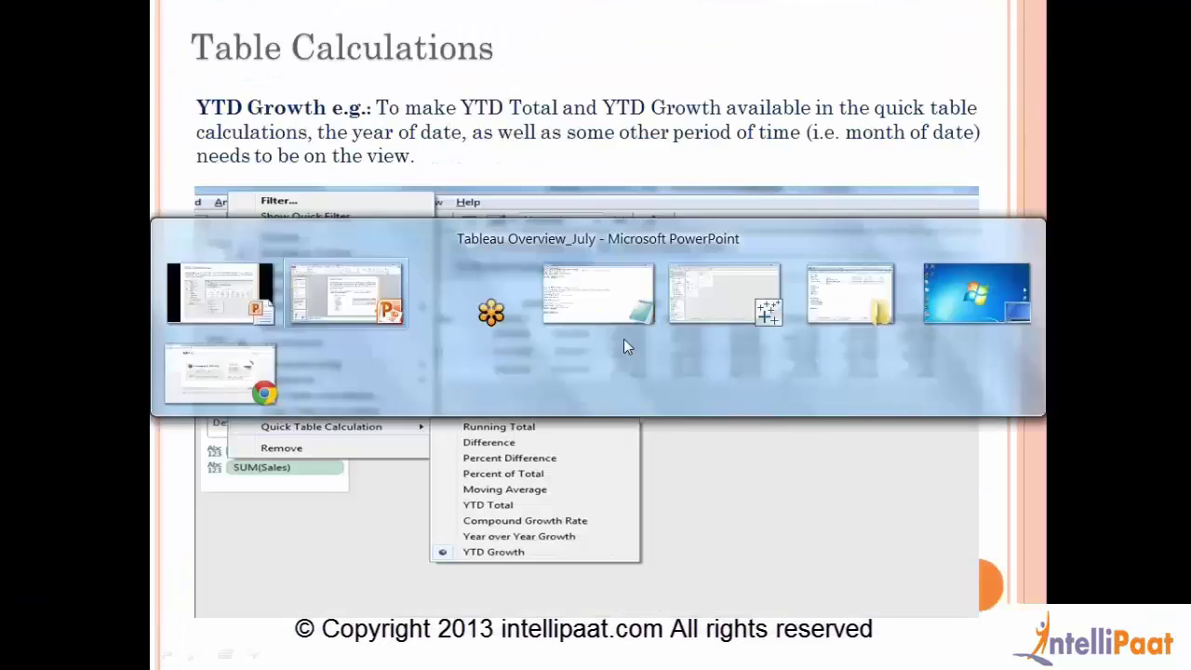
pyautogui.hotkey('alt', 'Tab')
pyautogui.hotkey('alt', 'Tab')
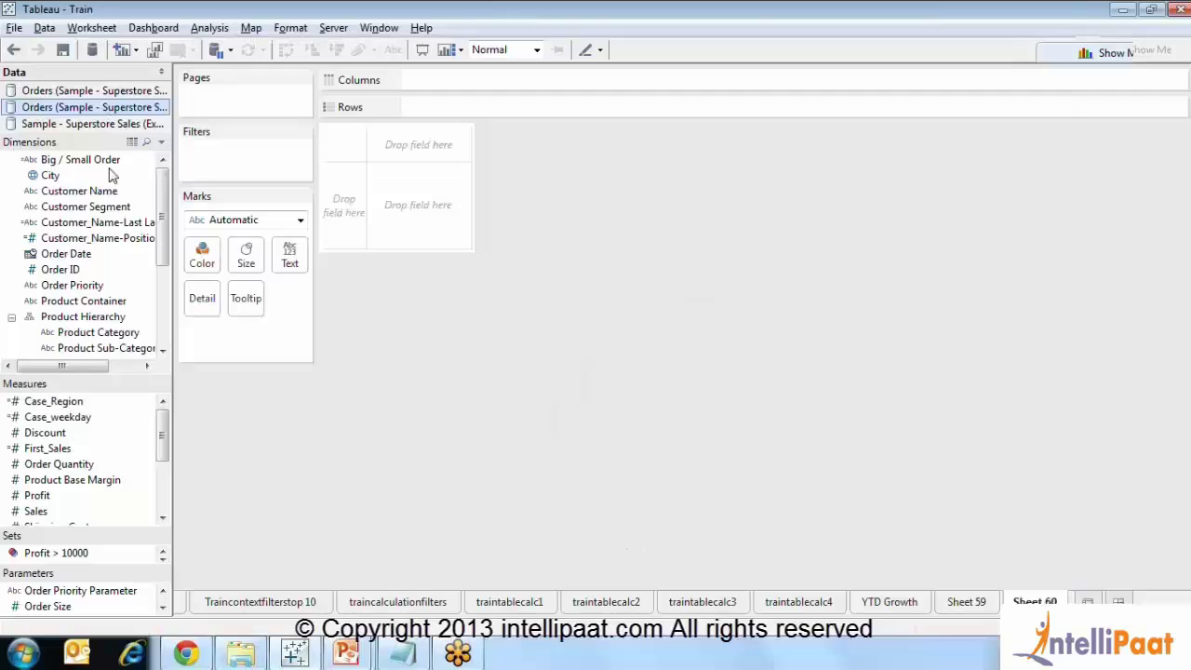
pyautogui.moveTo(66, 254); pyautogui.dragTo(472, 82)
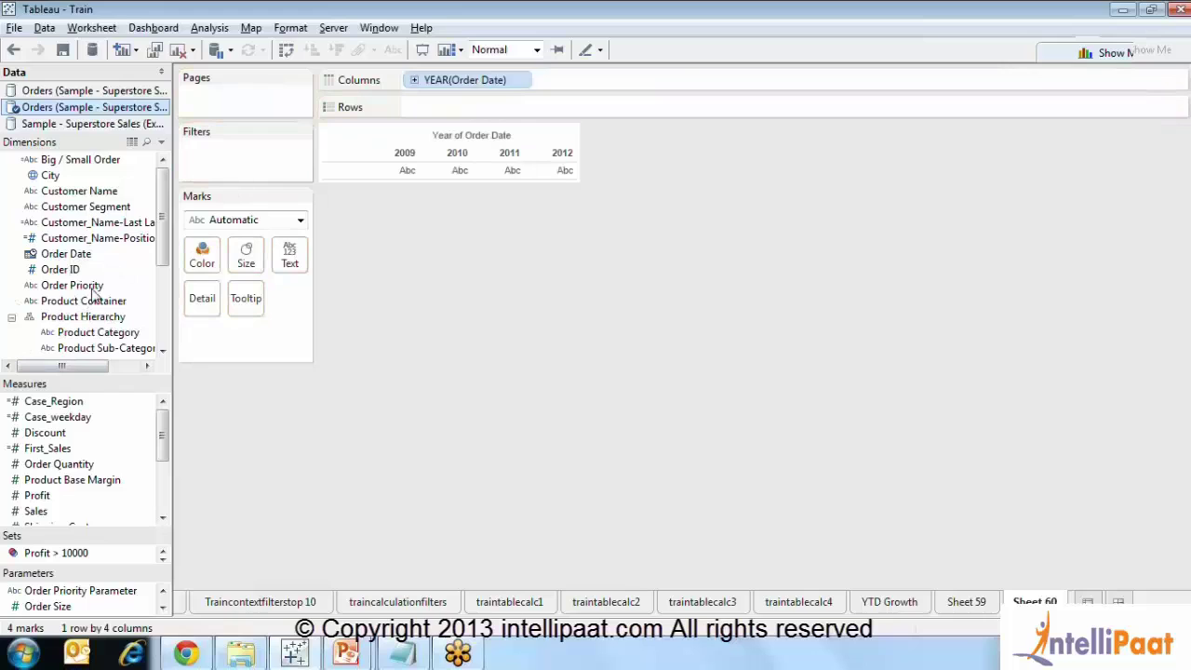
pyautogui.moveTo(93, 337); pyautogui.dragTo(420, 106)
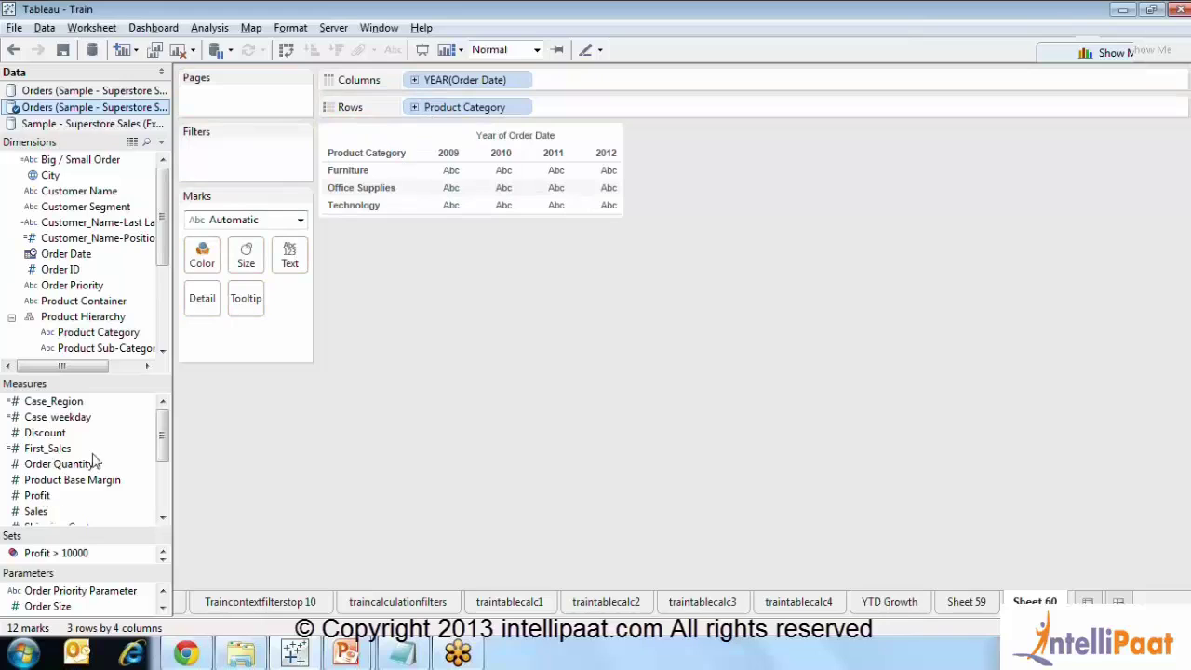
pyautogui.moveTo(35, 510); pyautogui.dragTo(289, 260)
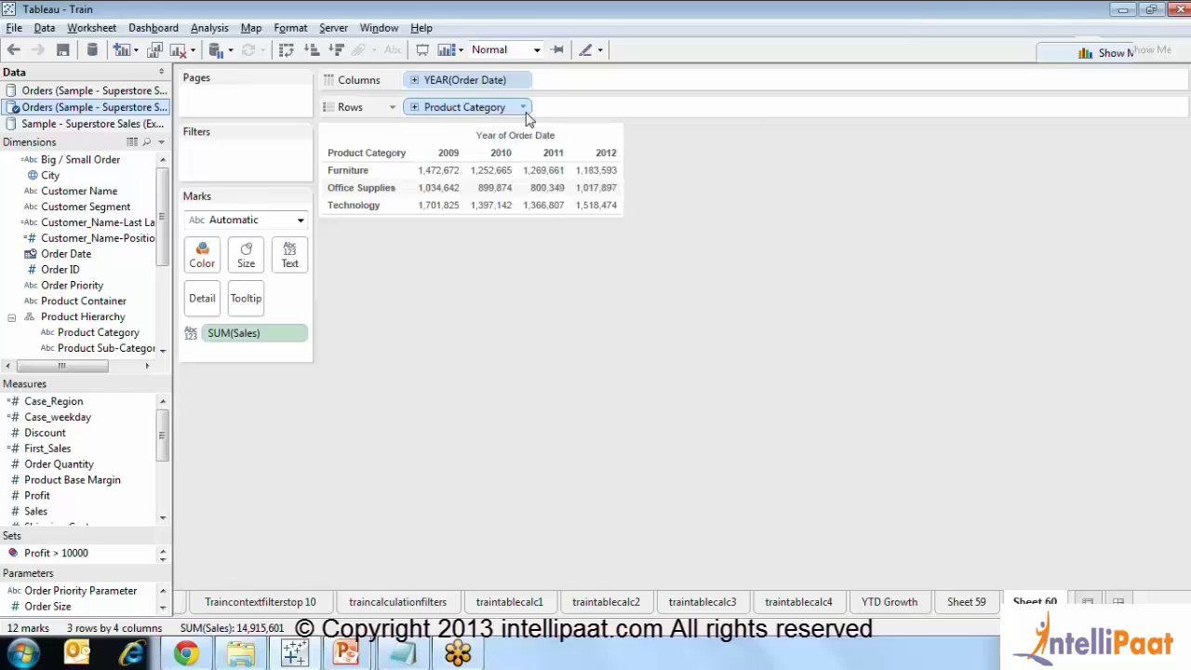
# Check which quick table calculations are available for Sales with only the Order Date year on the columns
pyautogui.click(299, 335)
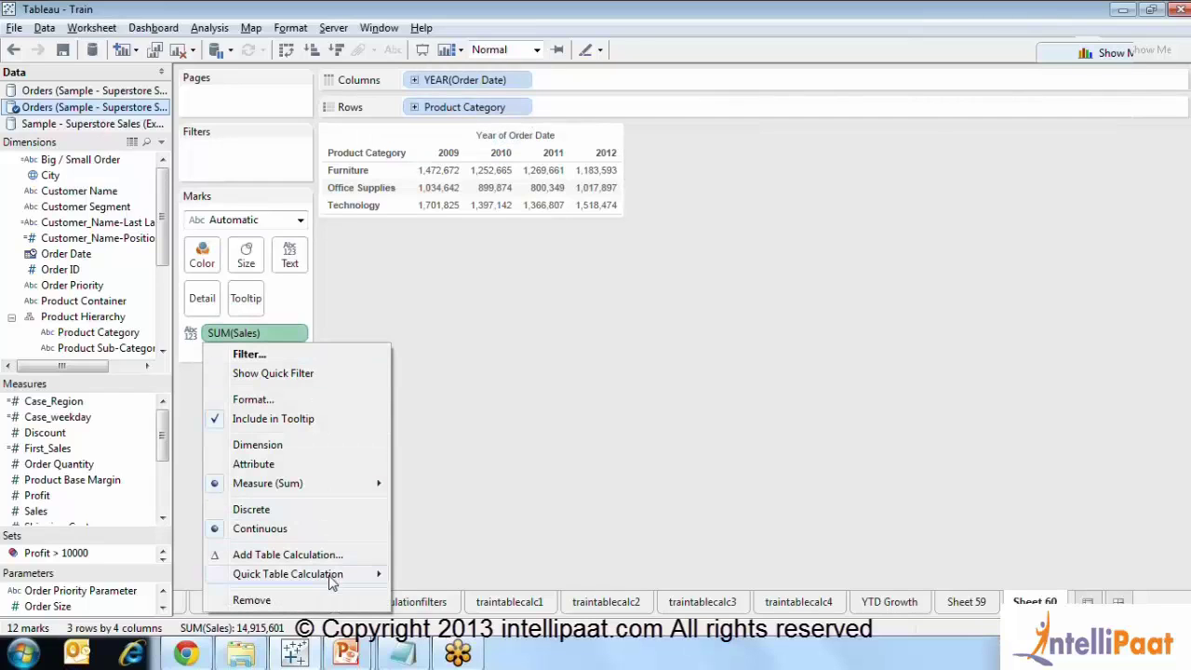
pyautogui.moveTo(331, 577)
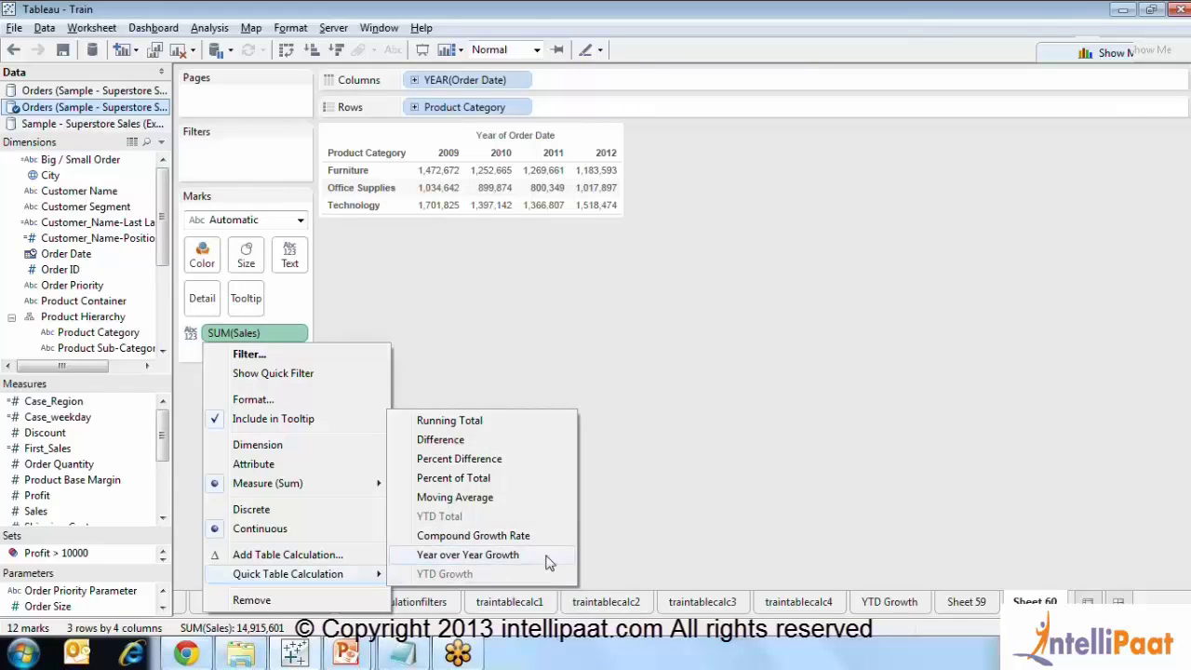
pyautogui.click(653, 471)
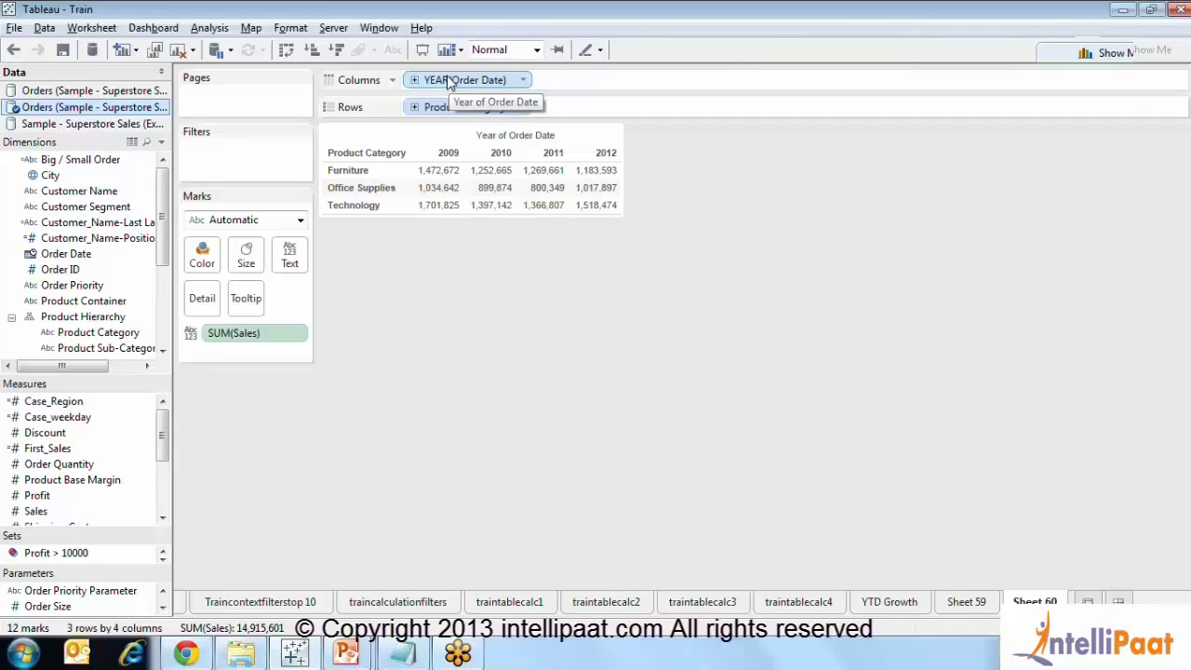
# Drill the Order Date columns down to month and remove the quarter level
pyautogui.click(415, 81)
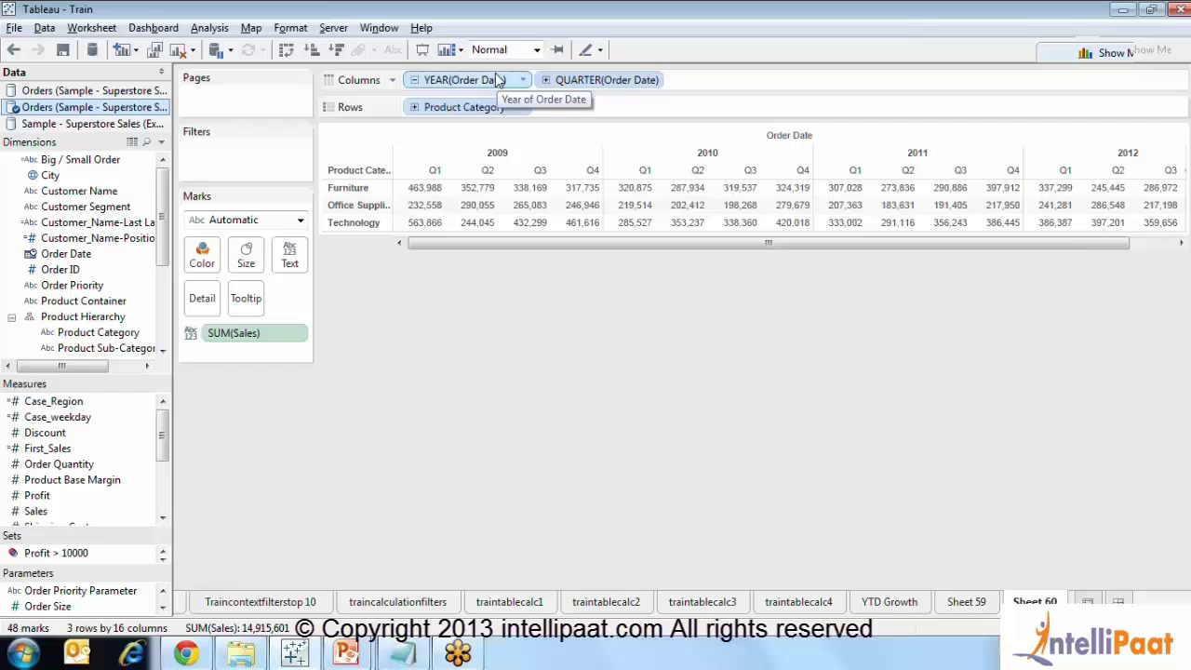
pyautogui.click(546, 81)
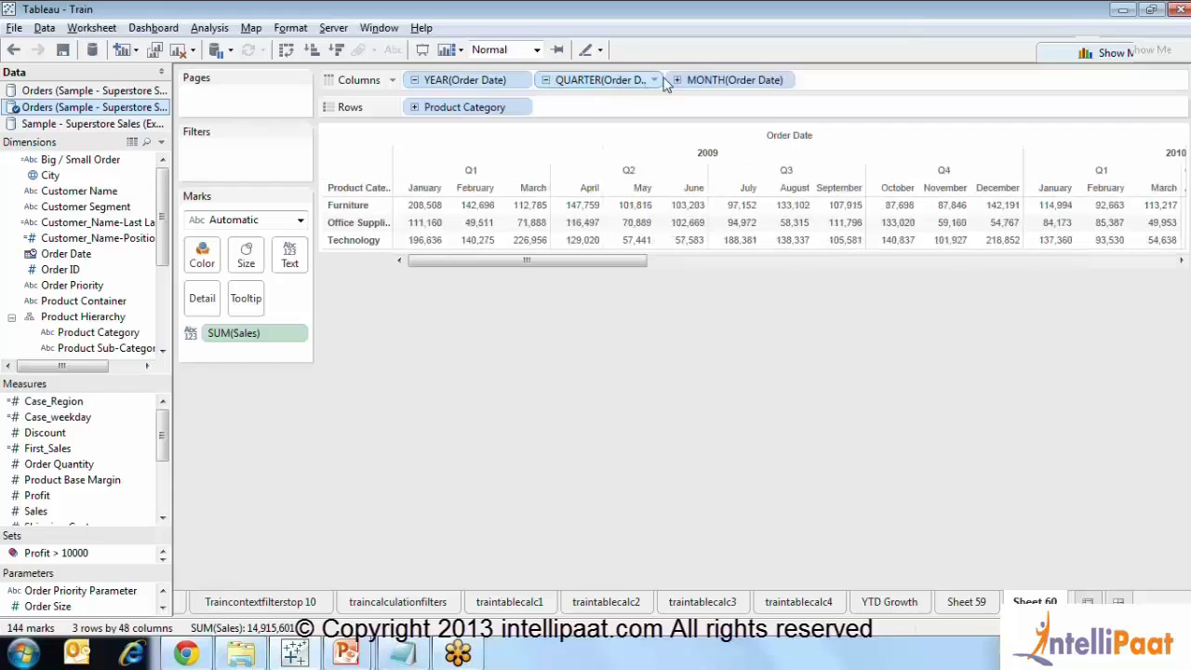
pyautogui.moveTo(635, 82); pyautogui.dragTo(651, 345)
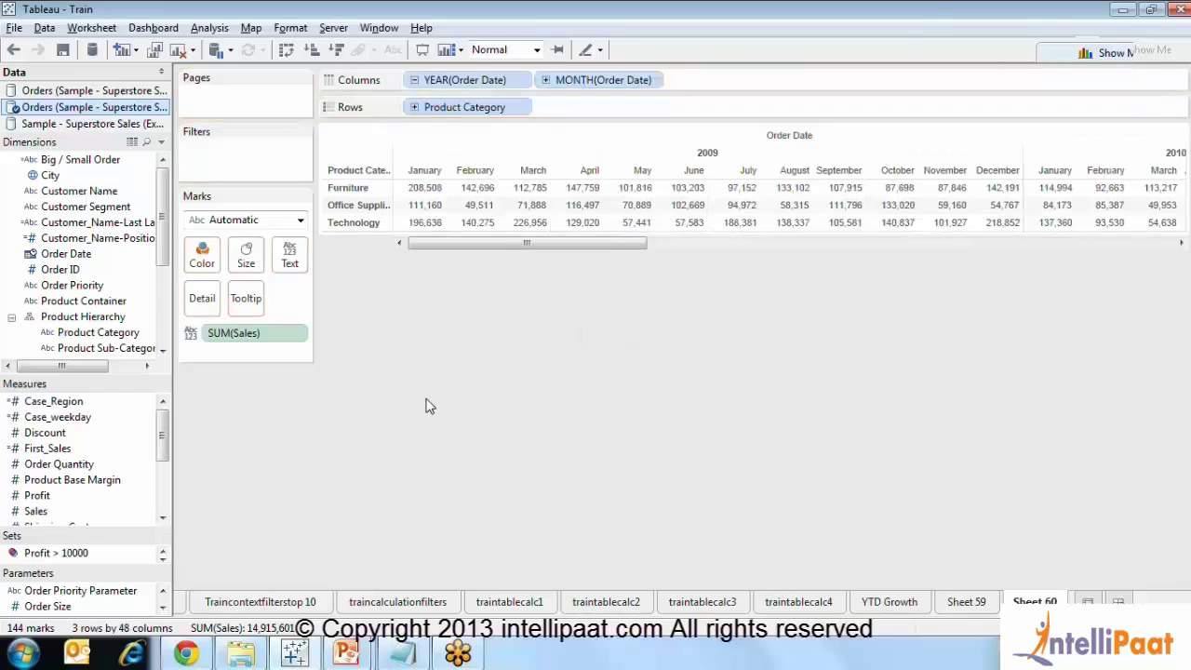
# Apply the YTD Growth quick table calculation to Sales and collapse the data pane to widen the table
pyautogui.click(300, 337)
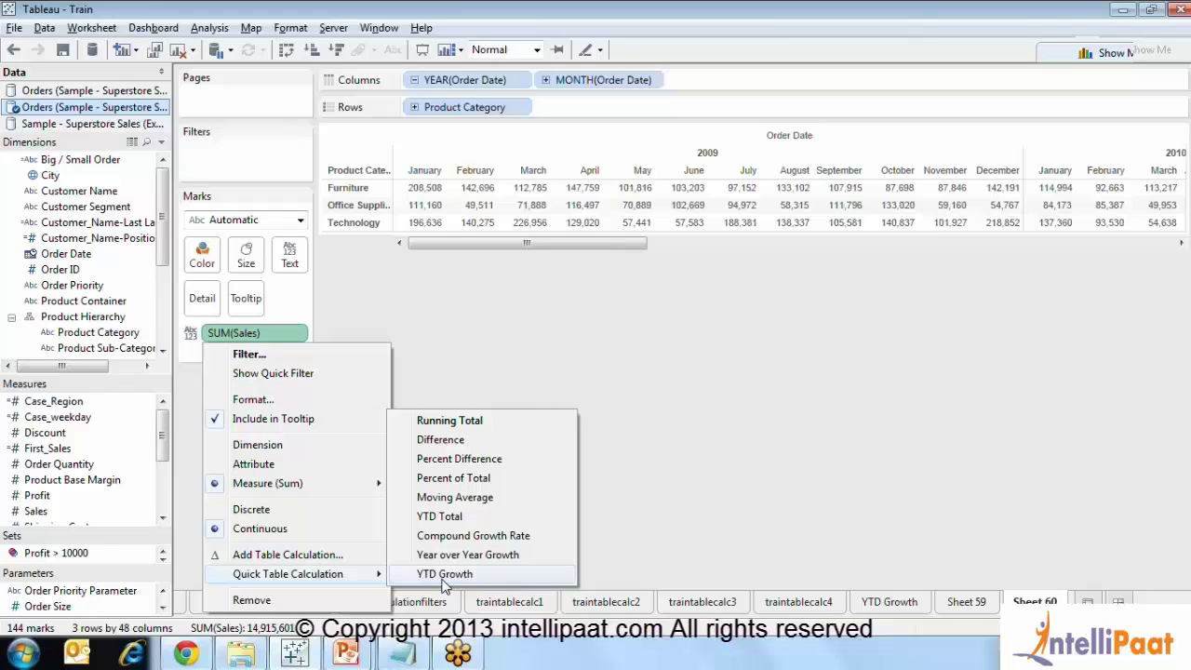
pyautogui.click(445, 574)
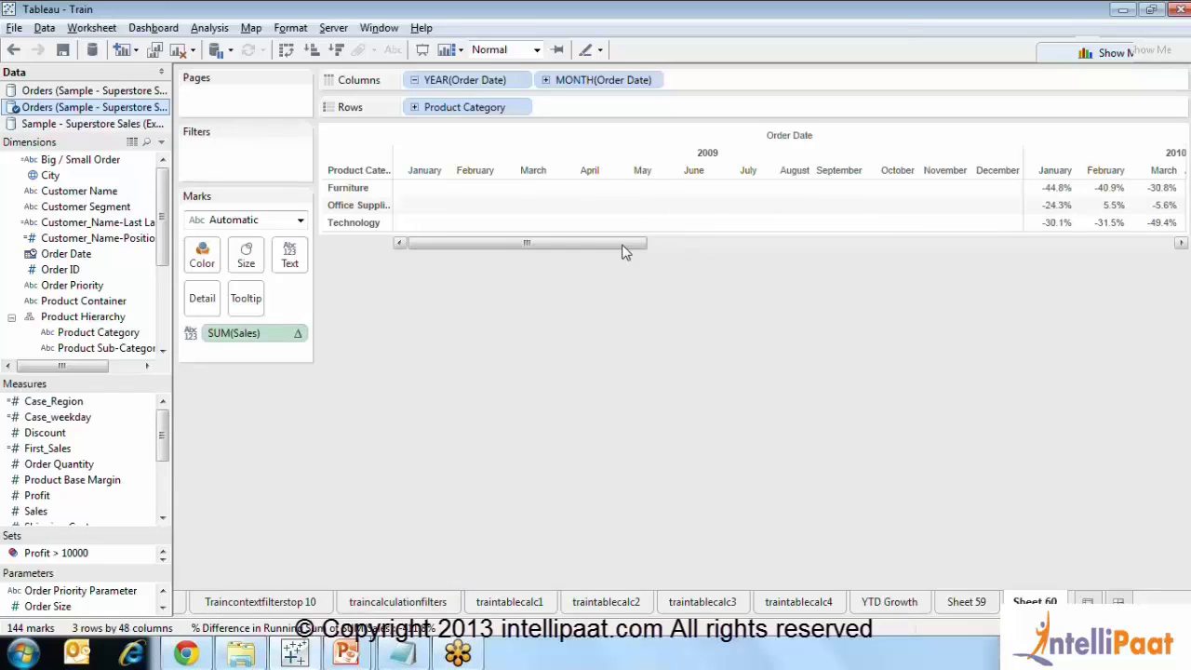
pyautogui.click(161, 72)
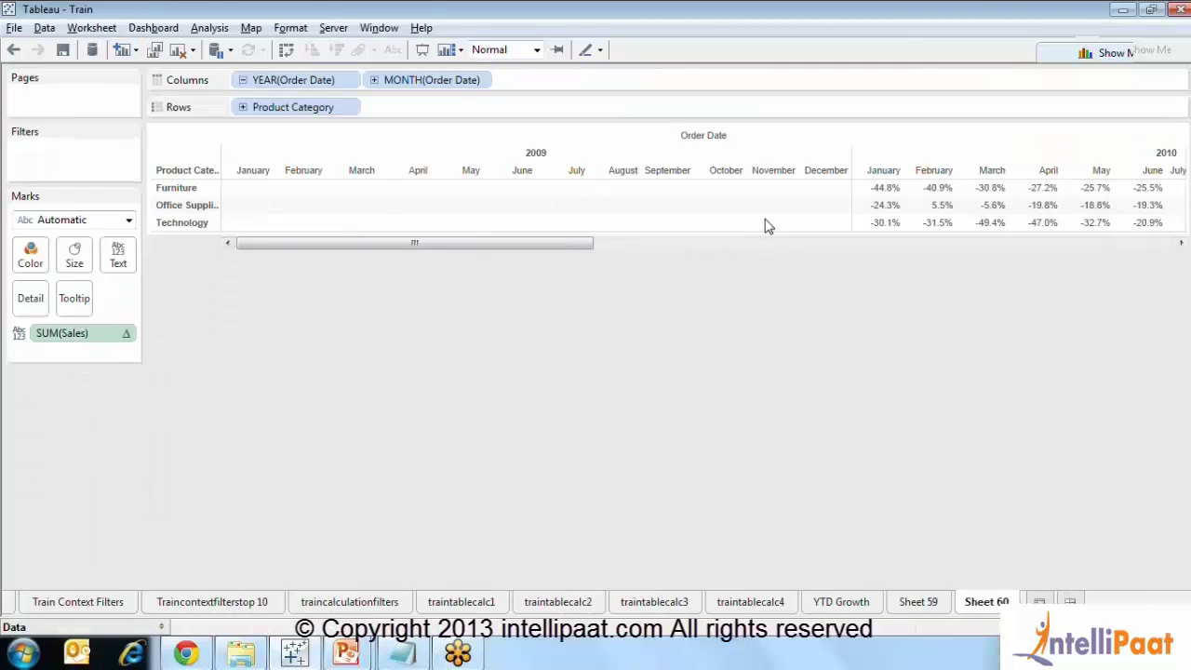
pyautogui.moveTo(565, 242); pyautogui.dragTo(307, 322)
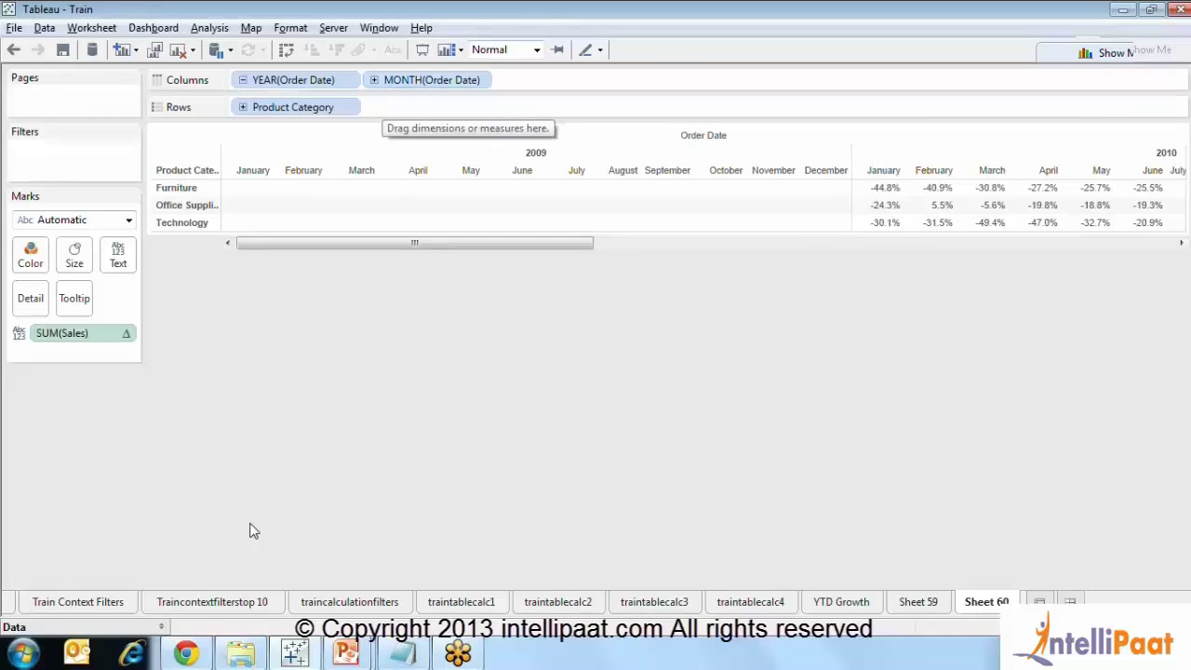
# Add Sales as a second text label beside the YTD growth values, with the data pane collapsed
pyautogui.click(164, 627)
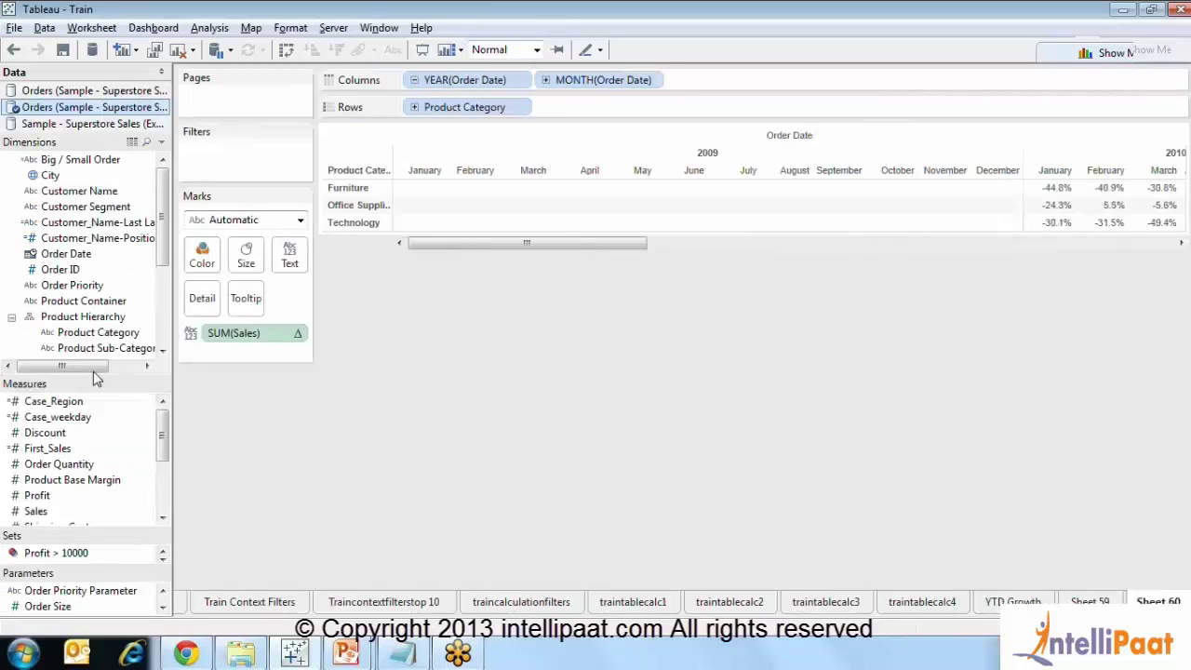
pyautogui.moveTo(41, 512); pyautogui.dragTo(288, 262)
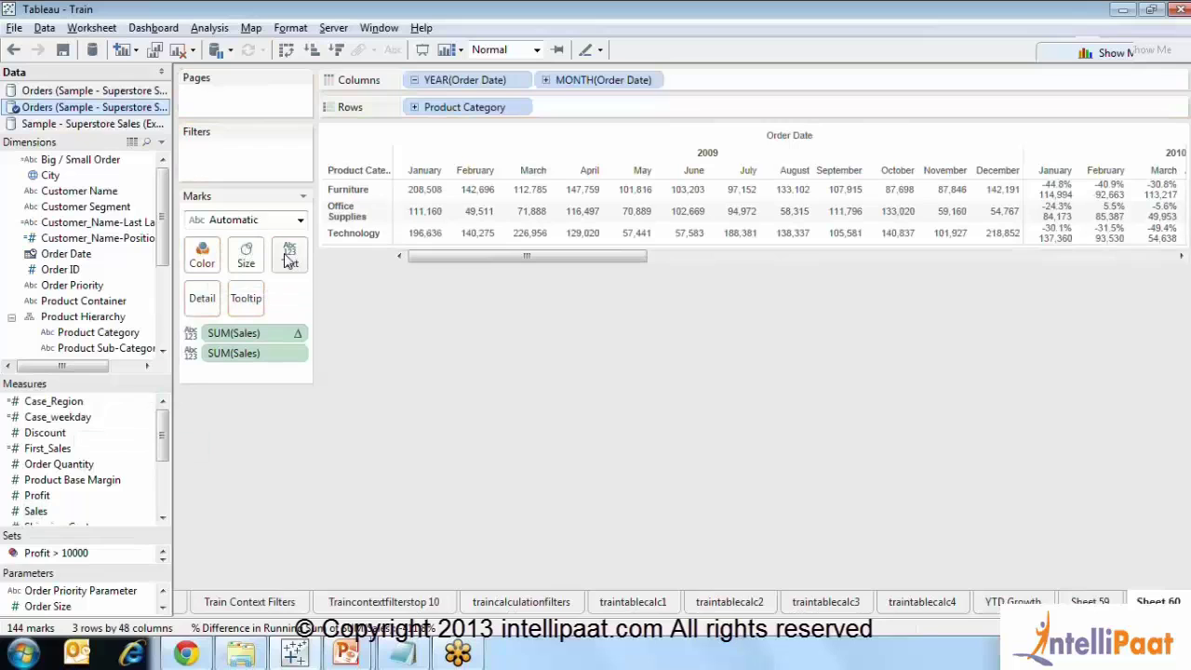
pyautogui.click(160, 74)
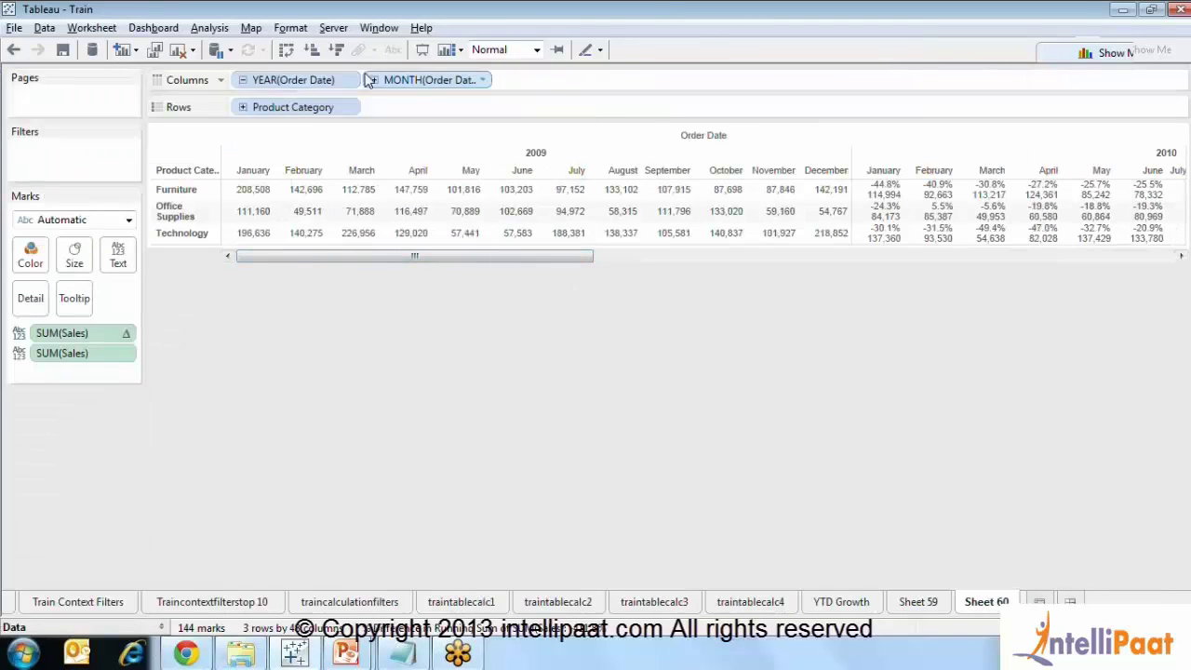
# Roll the Order Date columns up to year, drill down to quarter, and inspect the Q1 sales and growth figures
pyautogui.click(243, 81)
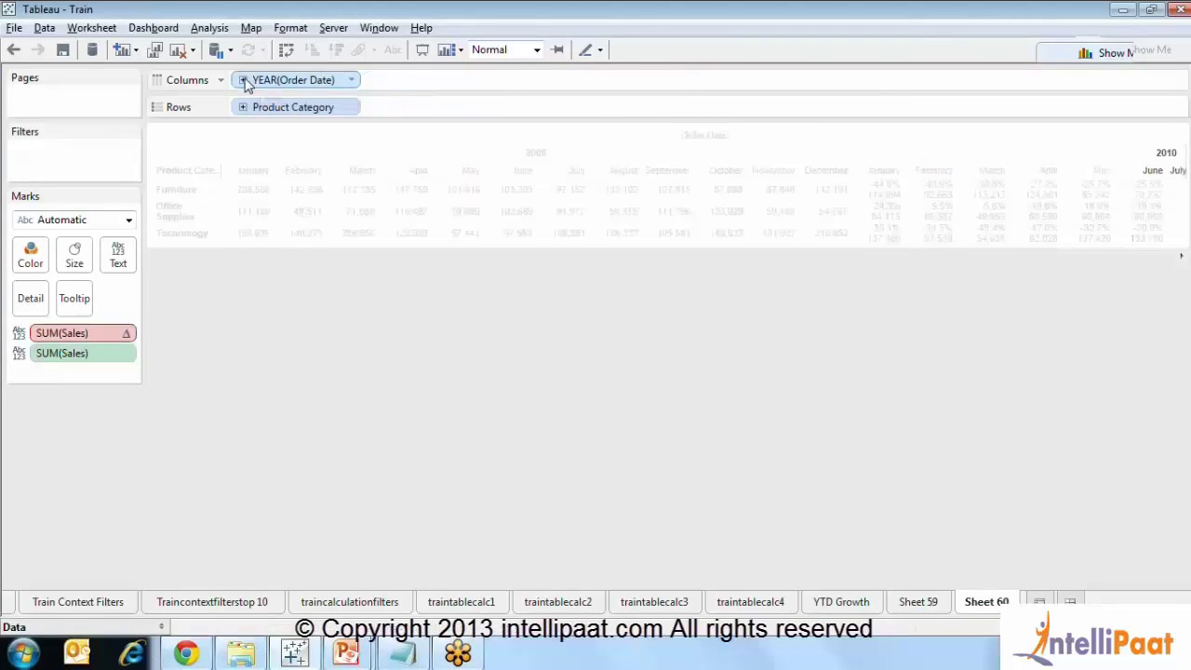
pyautogui.click(244, 81)
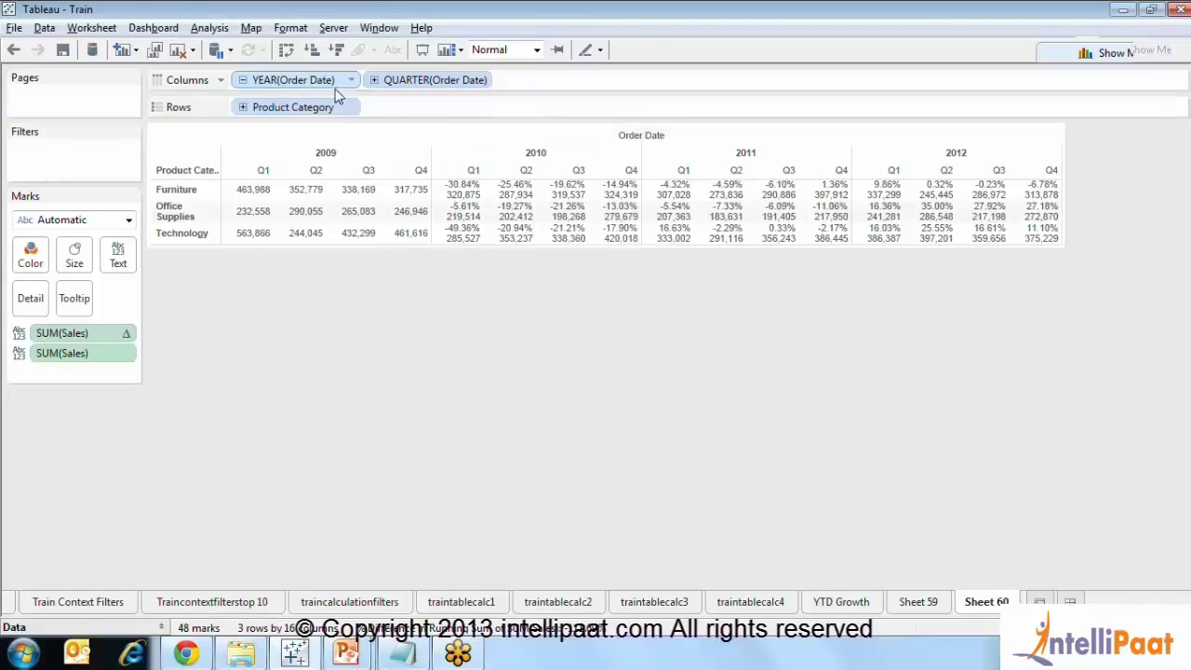
pyautogui.click(312, 81)
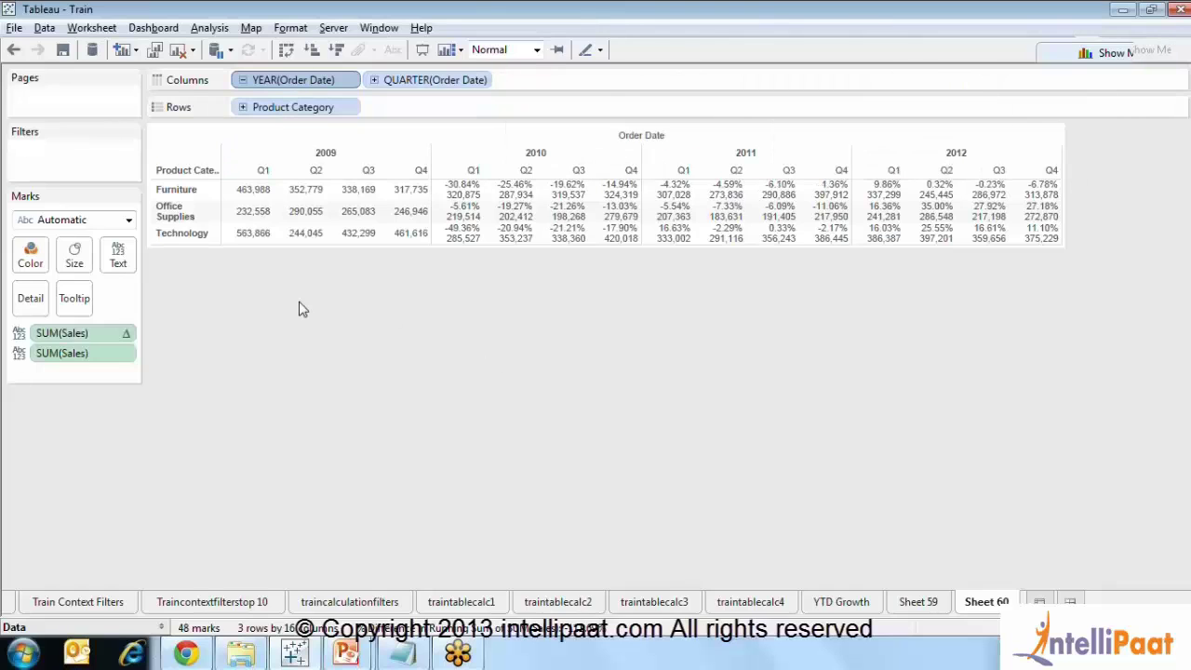
pyautogui.moveTo(249, 198)
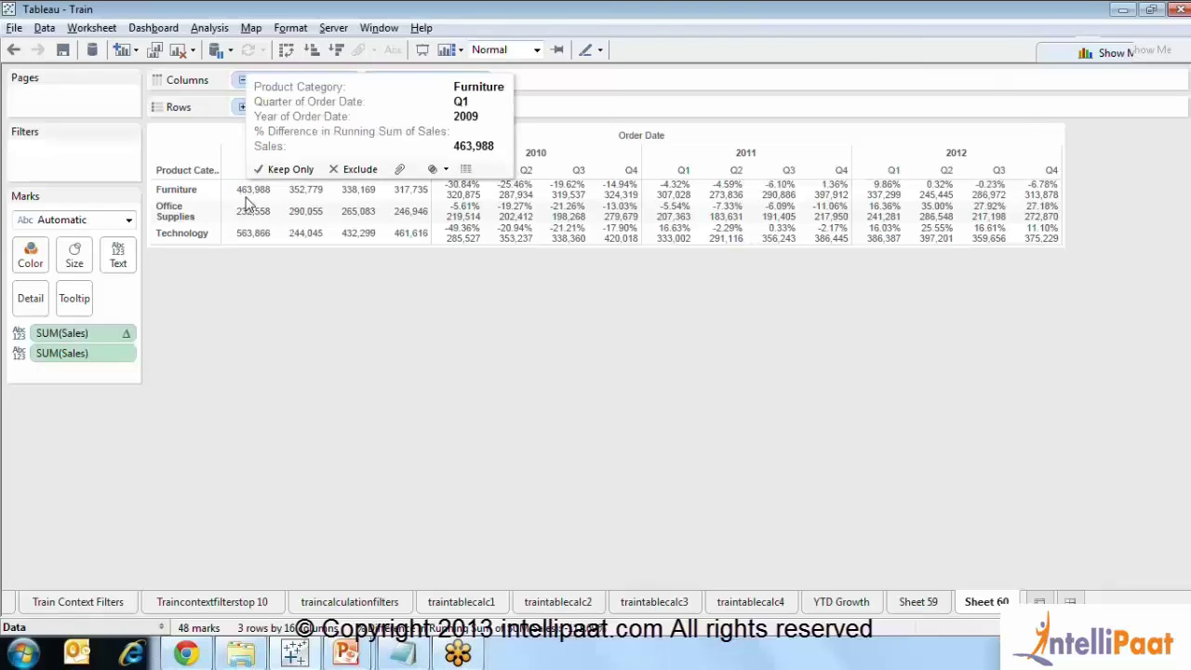
pyautogui.click(250, 198)
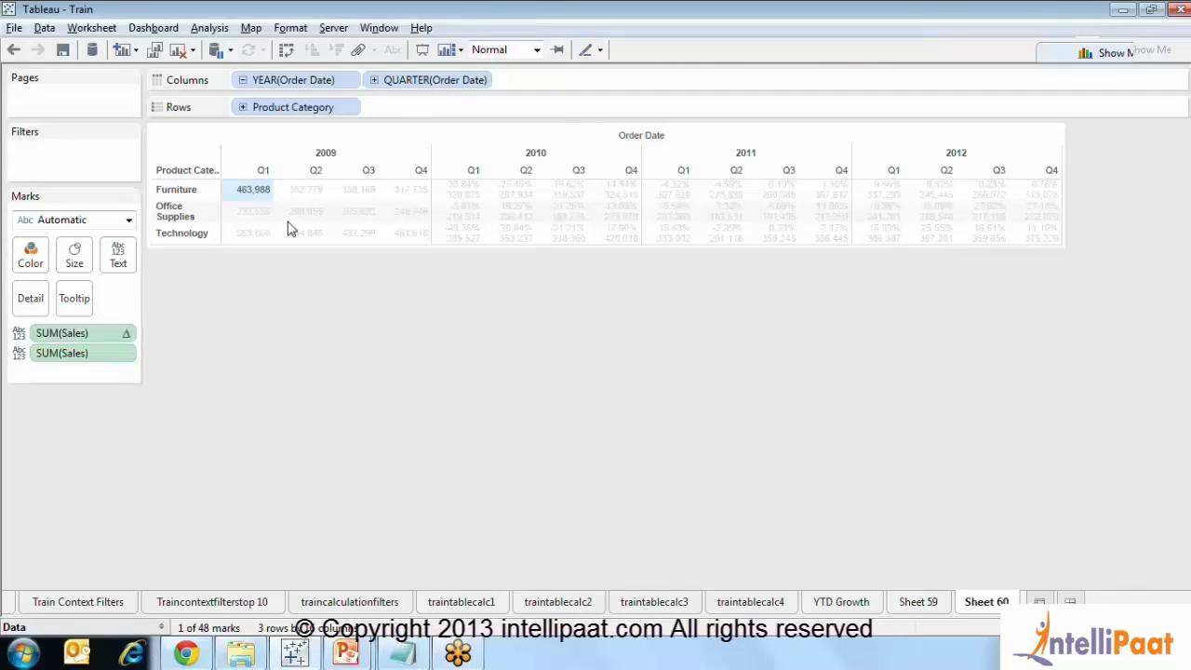
pyautogui.click(248, 197)
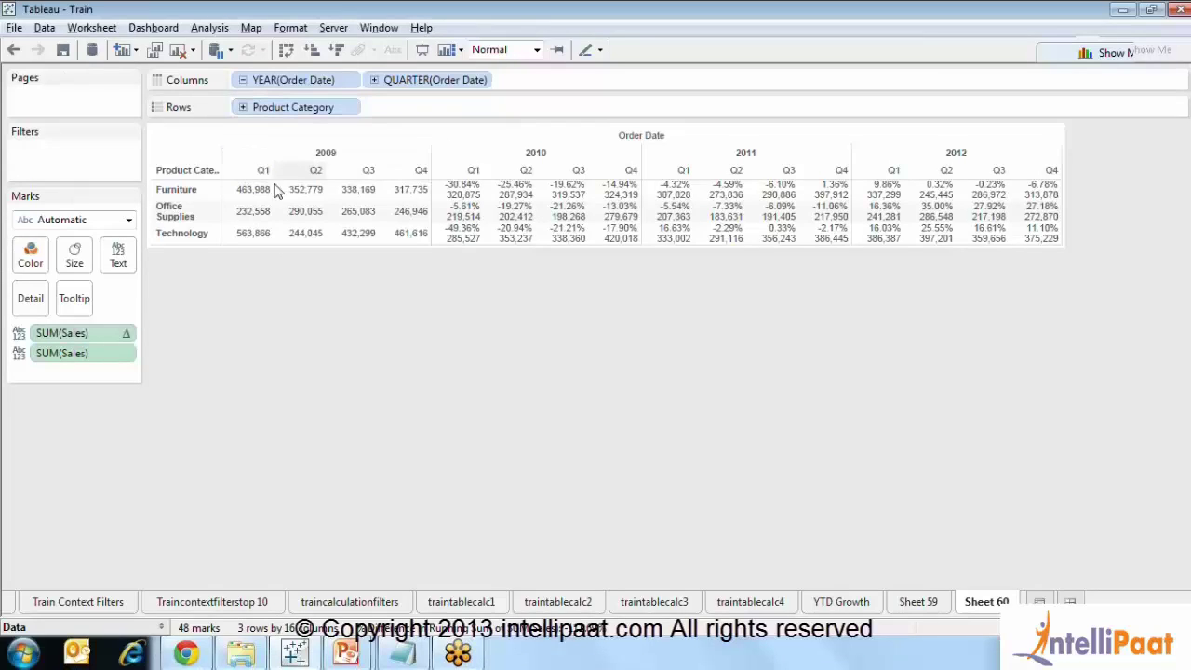
pyautogui.moveTo(267, 240)
pyautogui.moveTo(457, 186)
# Drill the quarters down to month and compare Furniture's January 2010 figures with January 2009
pyautogui.click(374, 81)
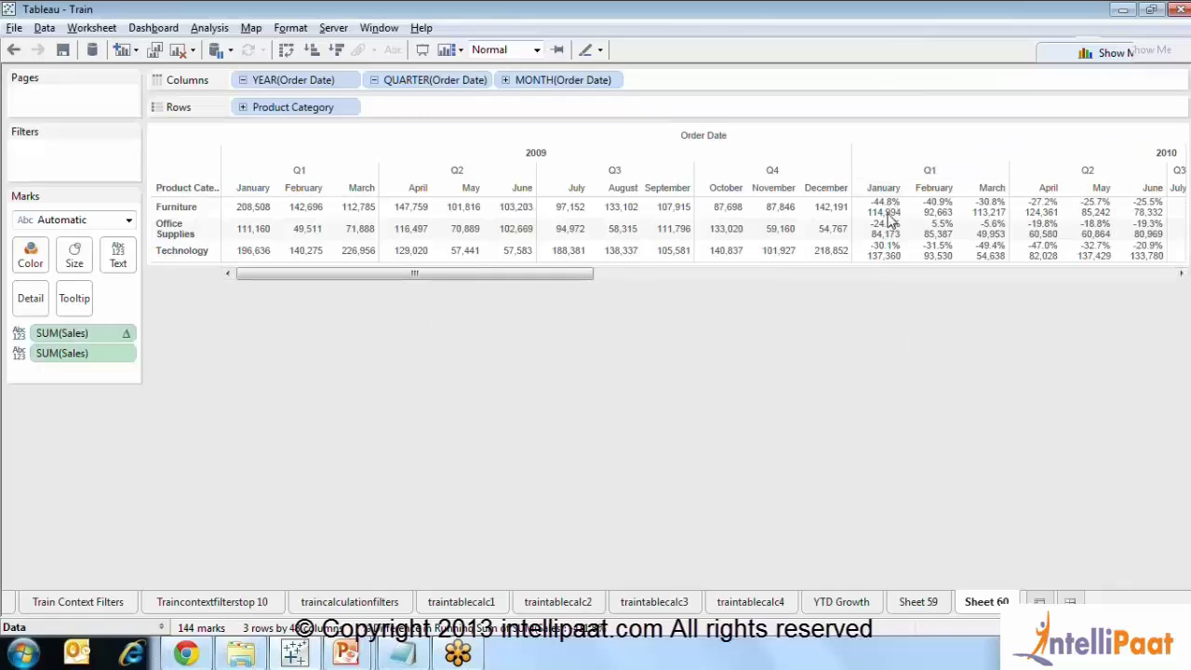
pyautogui.moveTo(885, 214)
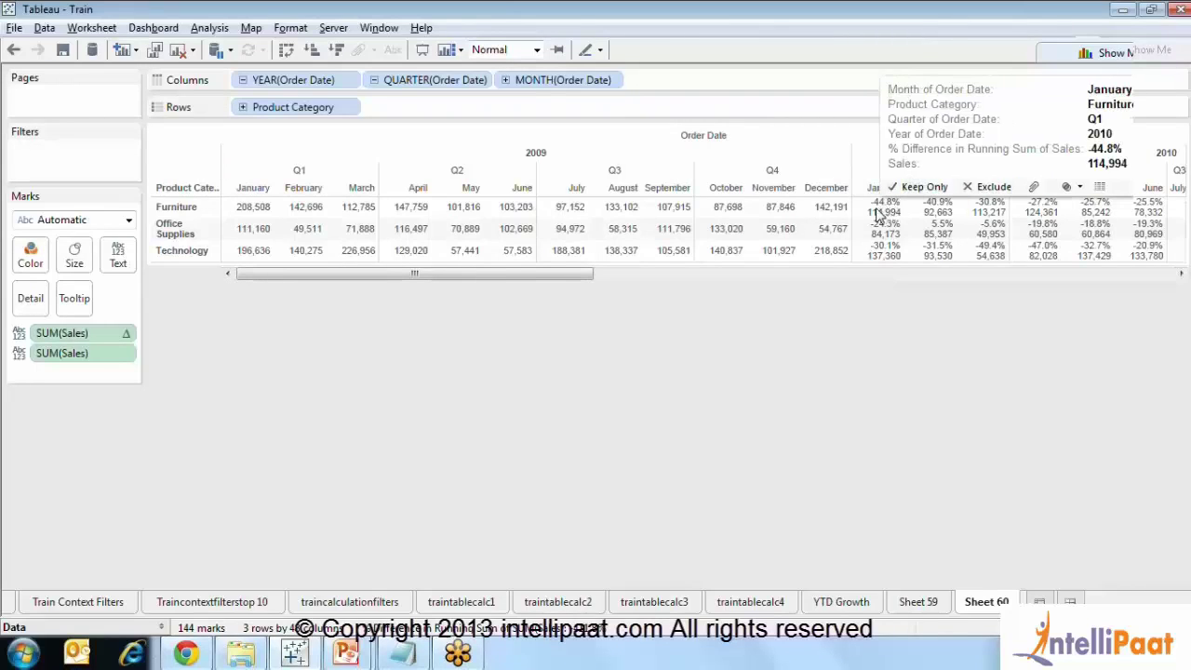
pyautogui.moveTo(252, 214)
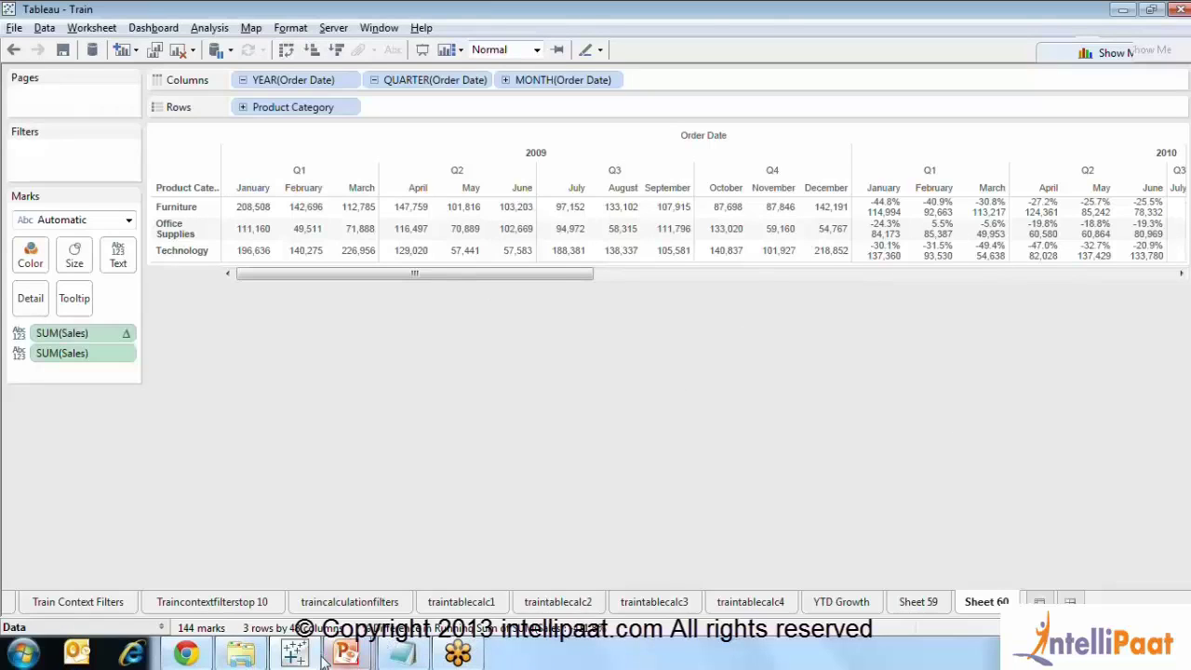
# Switch to the PowerPoint slide show and advance to the Understanding Table Calculations slide
pyautogui.moveTo(345, 656)
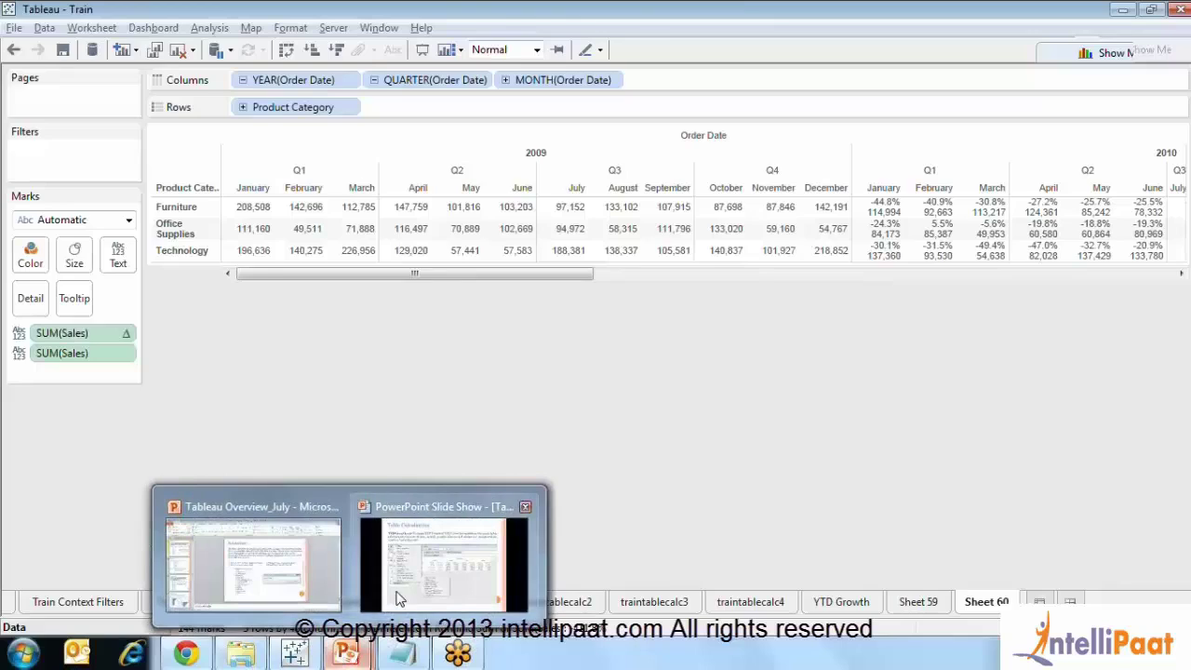
pyautogui.click(399, 598)
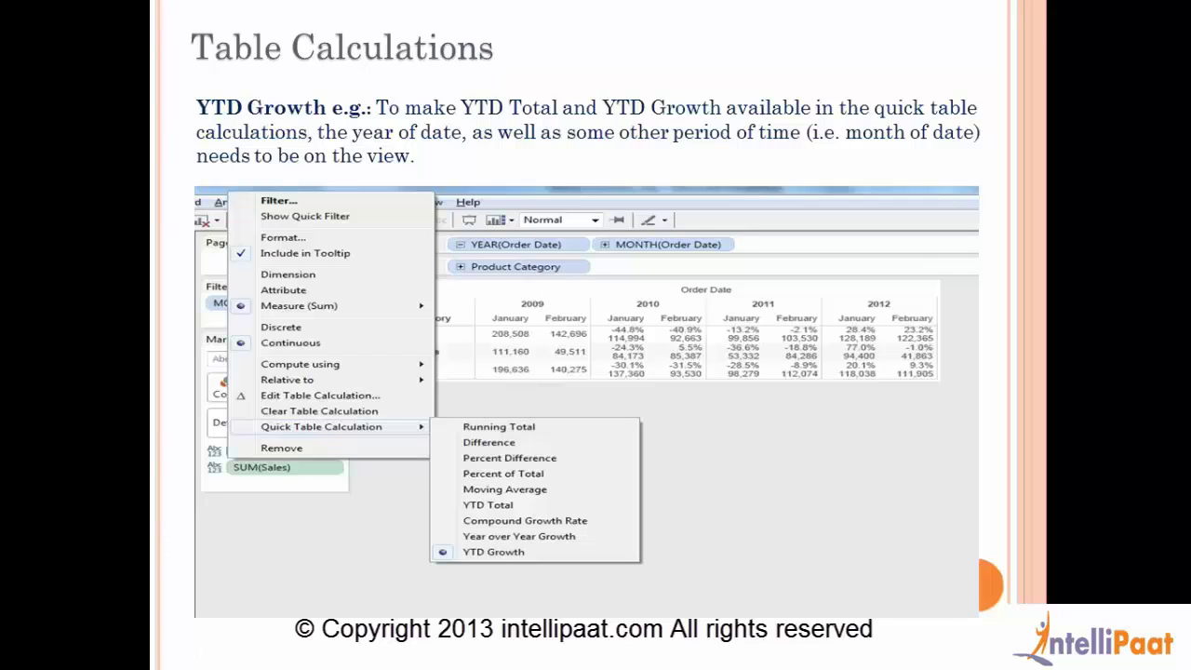
pyautogui.hotkey('alt', 'Tab')
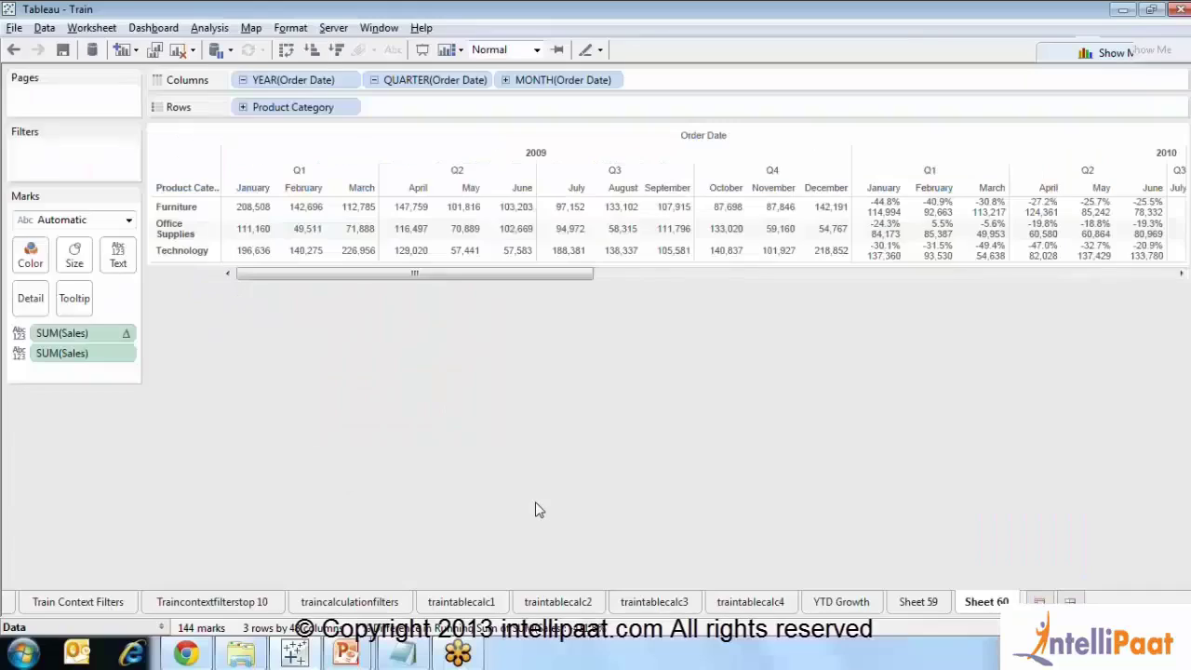
pyautogui.hotkey('alt', 'Tab')
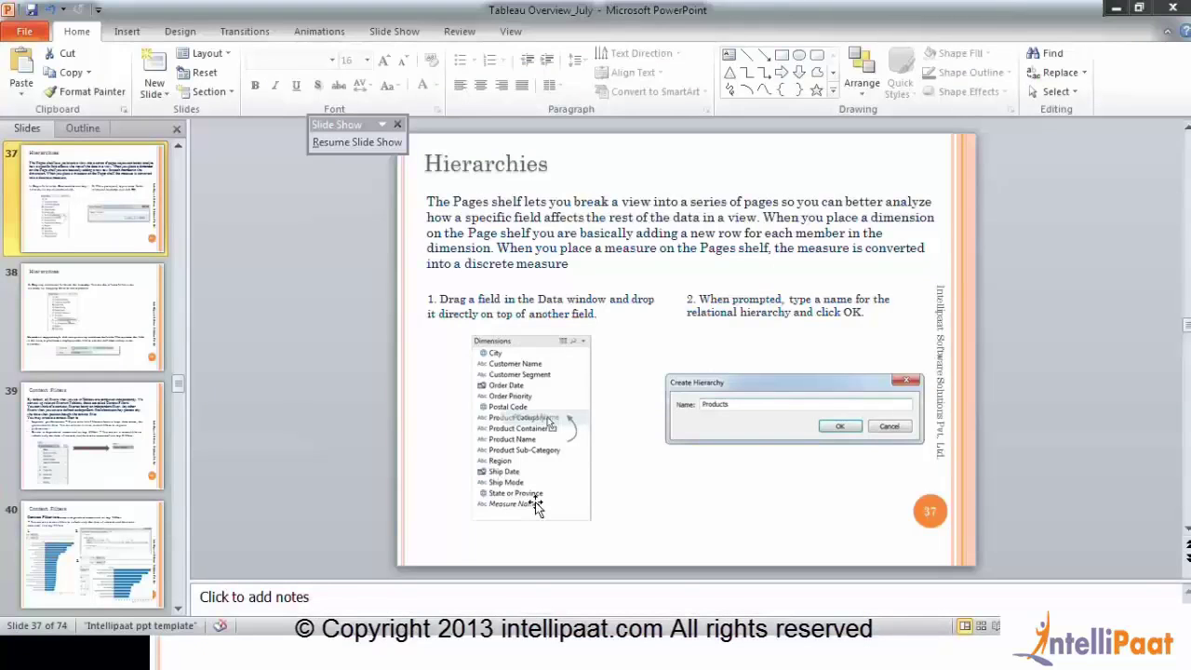
pyautogui.hotkey('alt', 'Tab')
pyautogui.hotkey('alt', 'Tab')
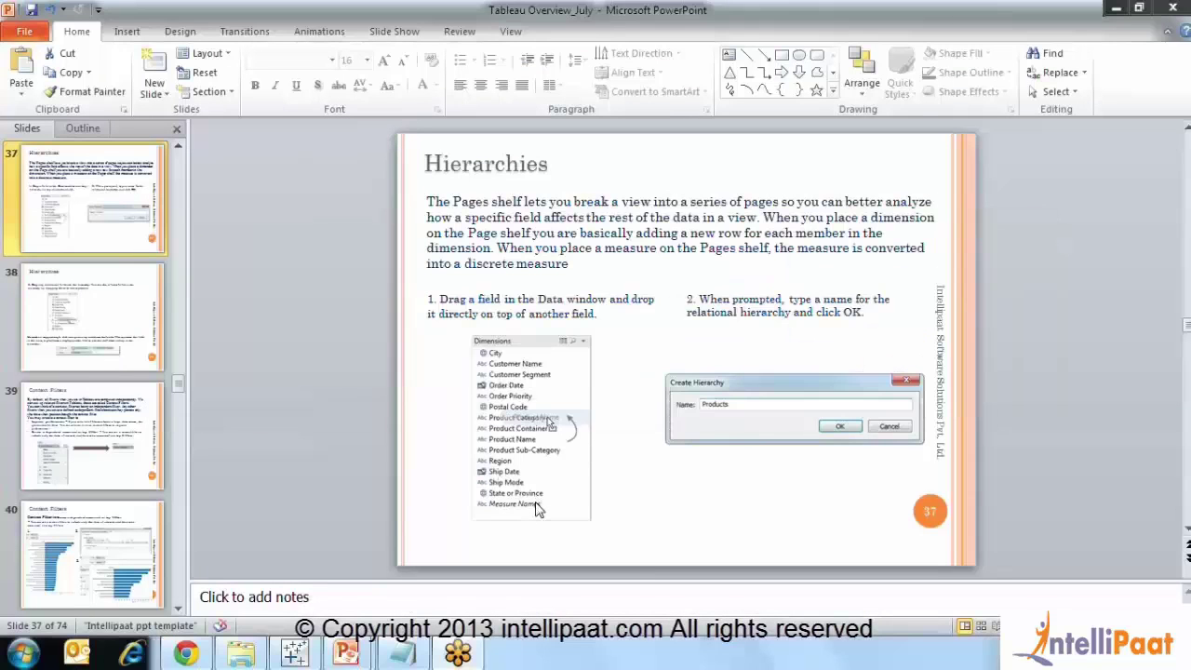
pyautogui.moveTo(347, 655)
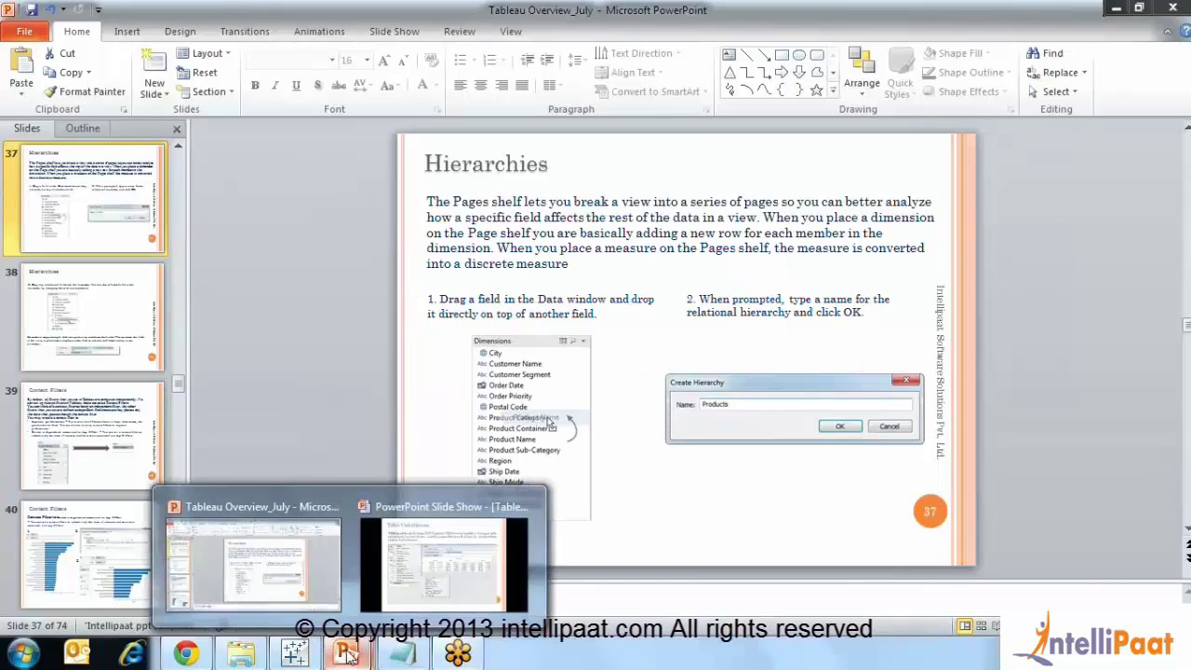
pyautogui.click(443, 556)
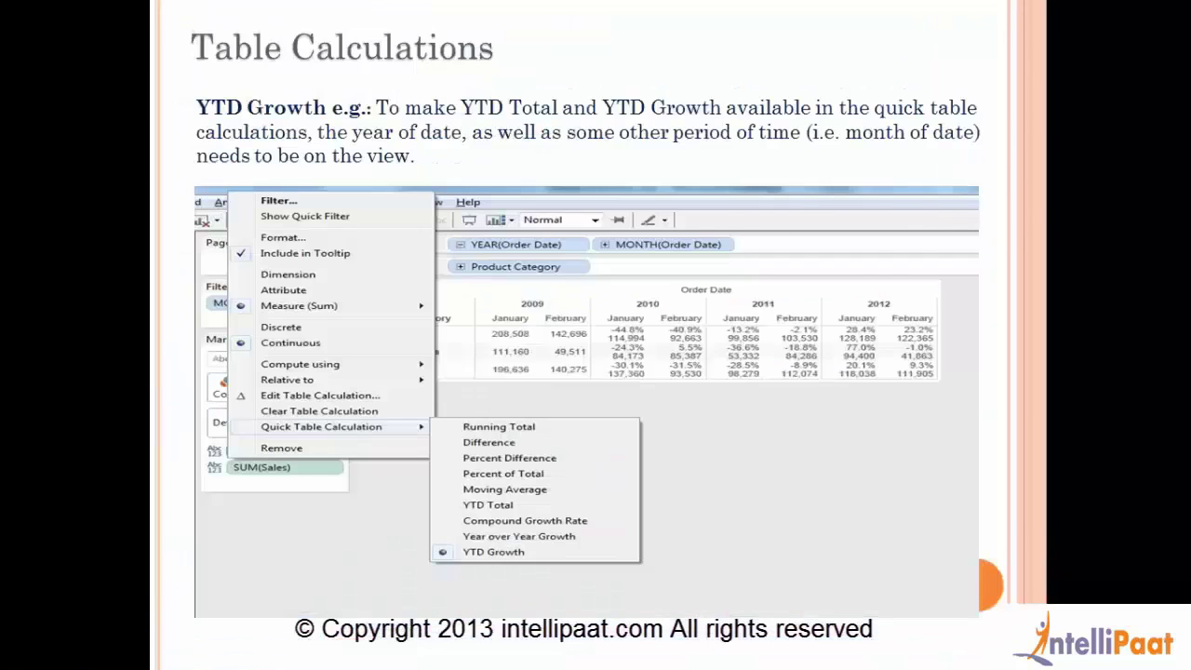
pyautogui.press('Right')
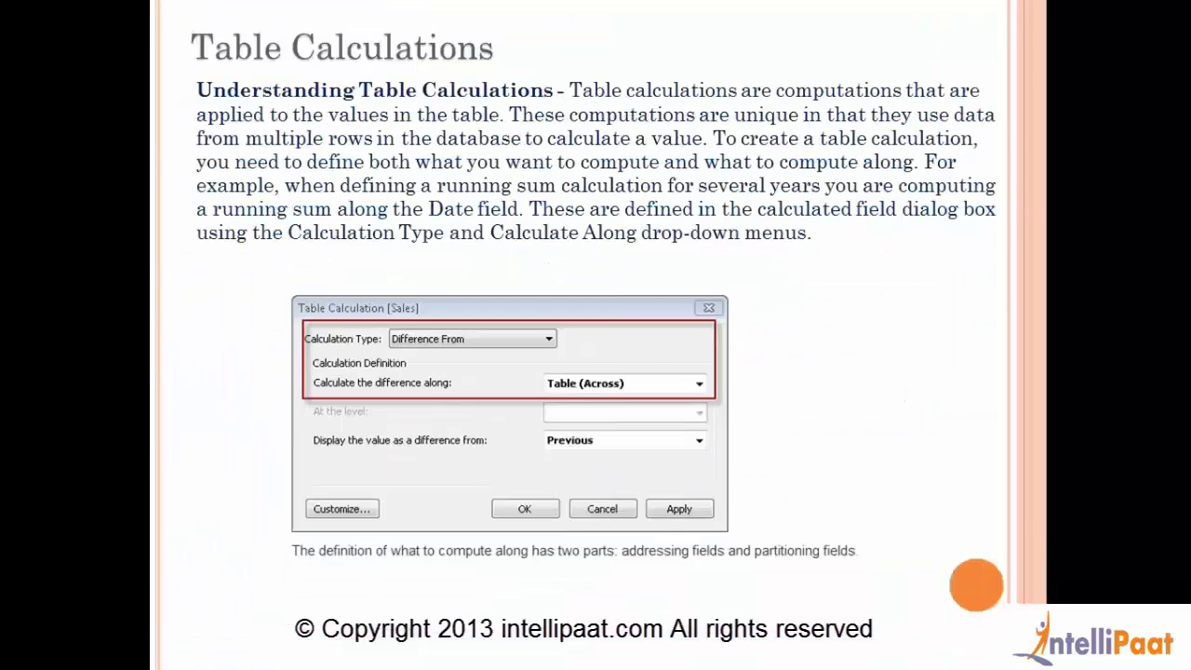
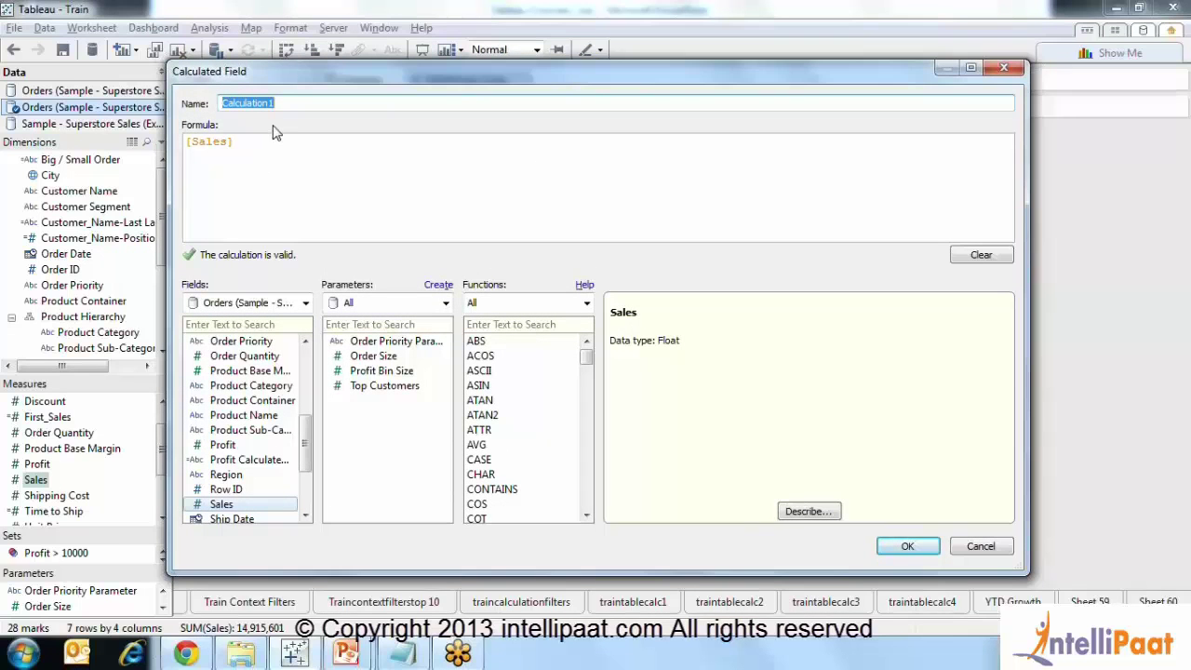
# Name the calculated field Sales_First, replace its formula with the table calculation function FIRST(), and save it
pyautogui.write('fi')
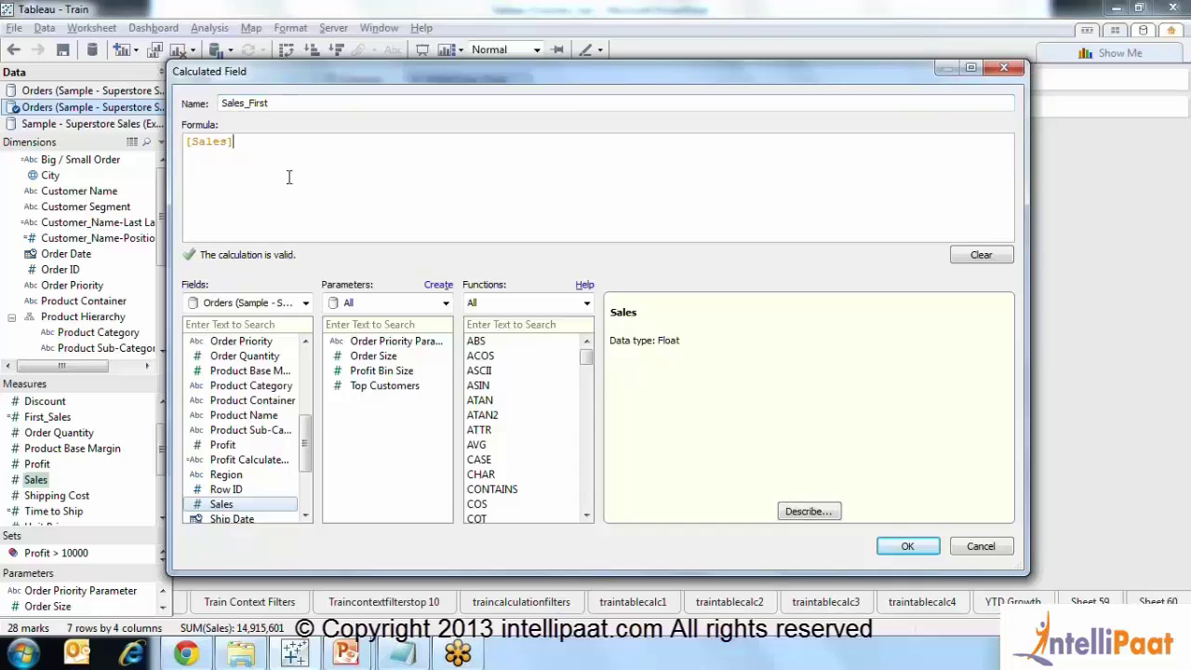
pyautogui.click(239, 141)
pyautogui.moveTo(239, 140); pyautogui.dragTo(164, 142)
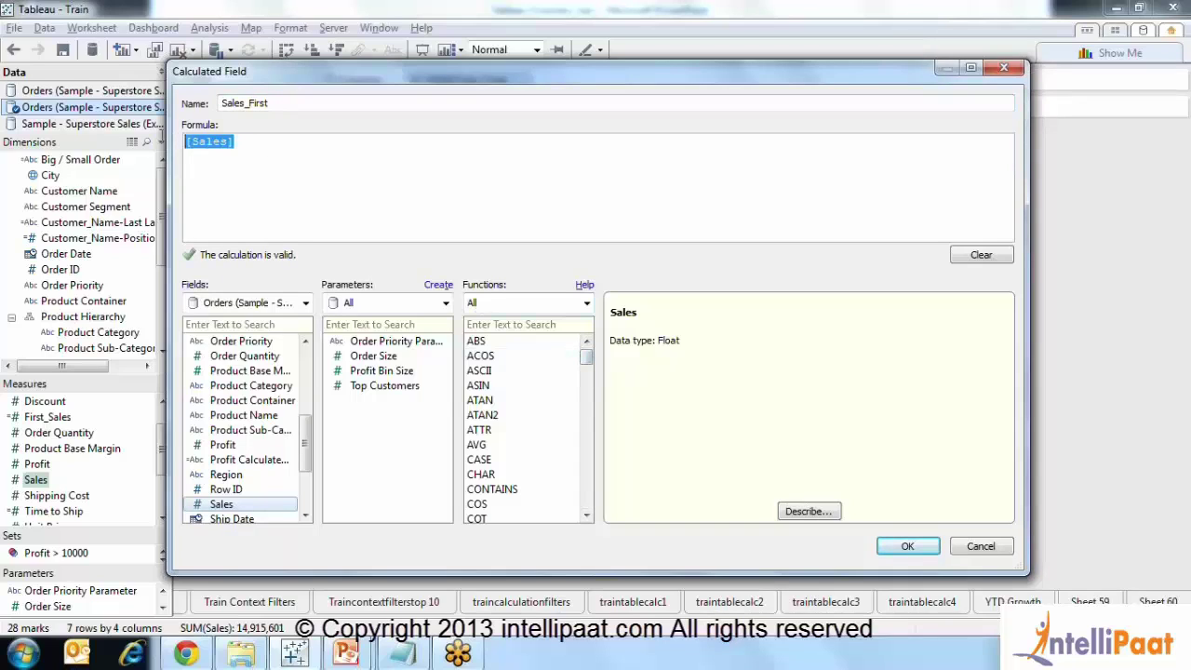
pyautogui.press('BackSpace')
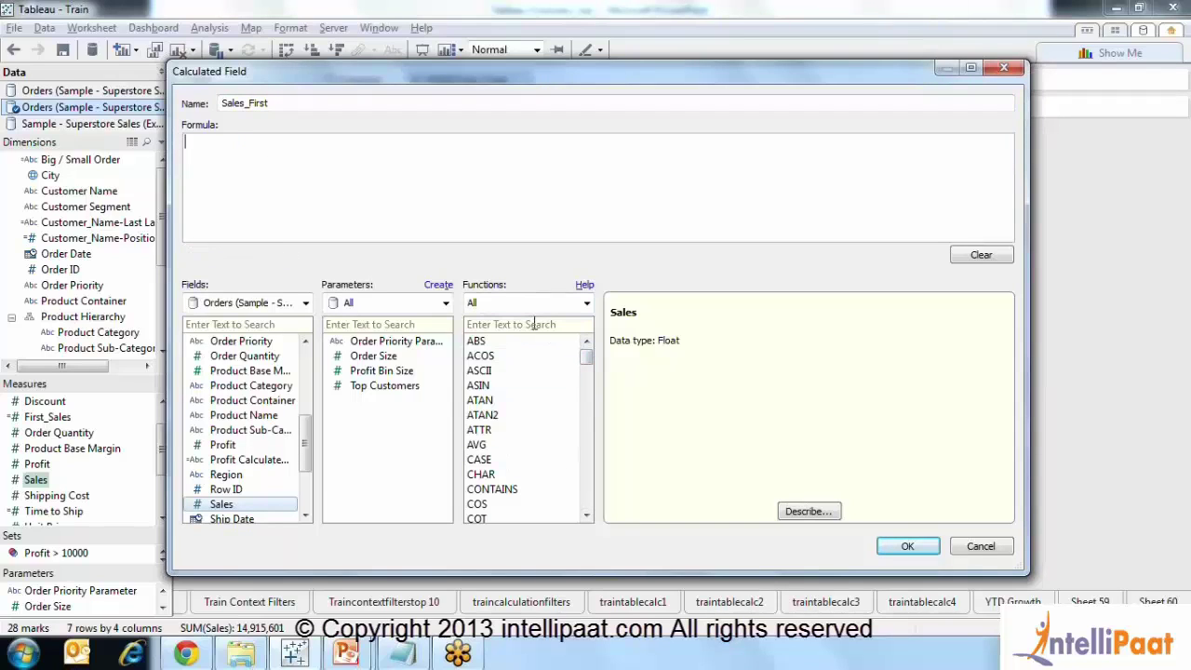
pyautogui.click(532, 307)
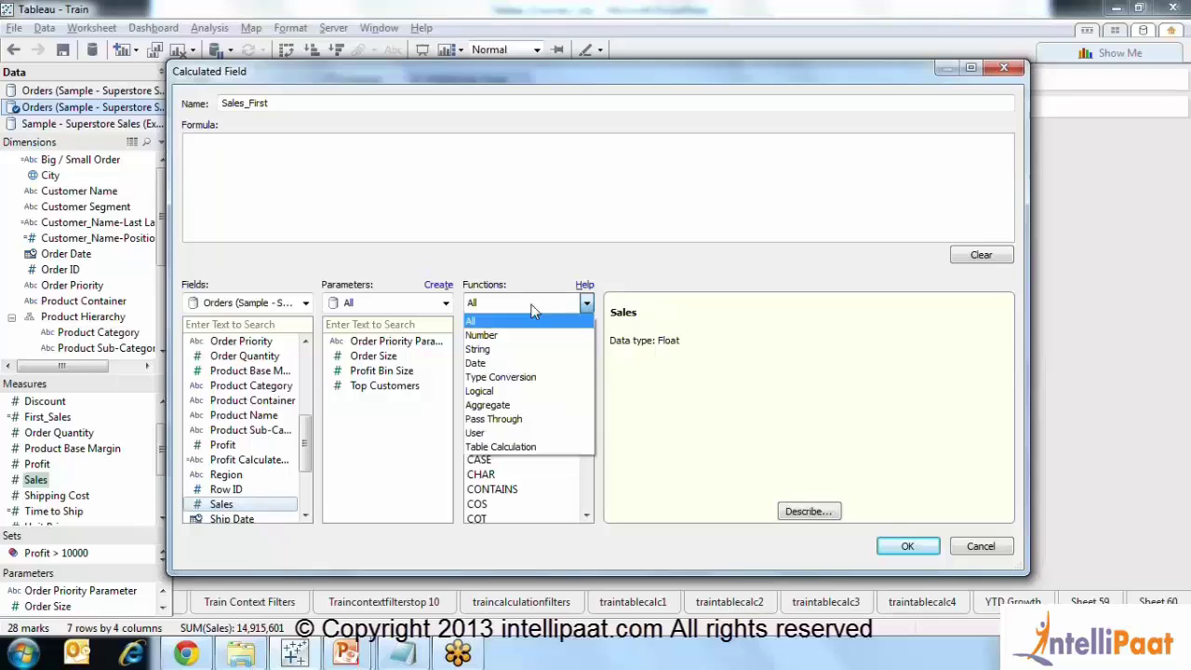
pyautogui.click(517, 448)
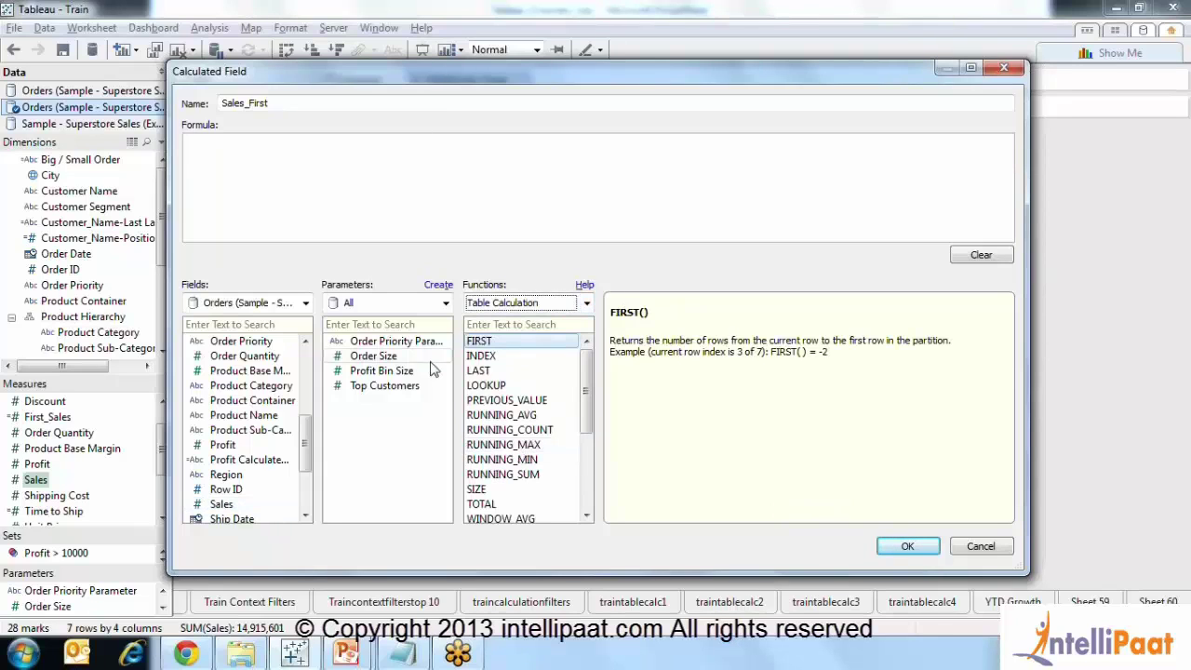
pyautogui.doubleClick(500, 342)
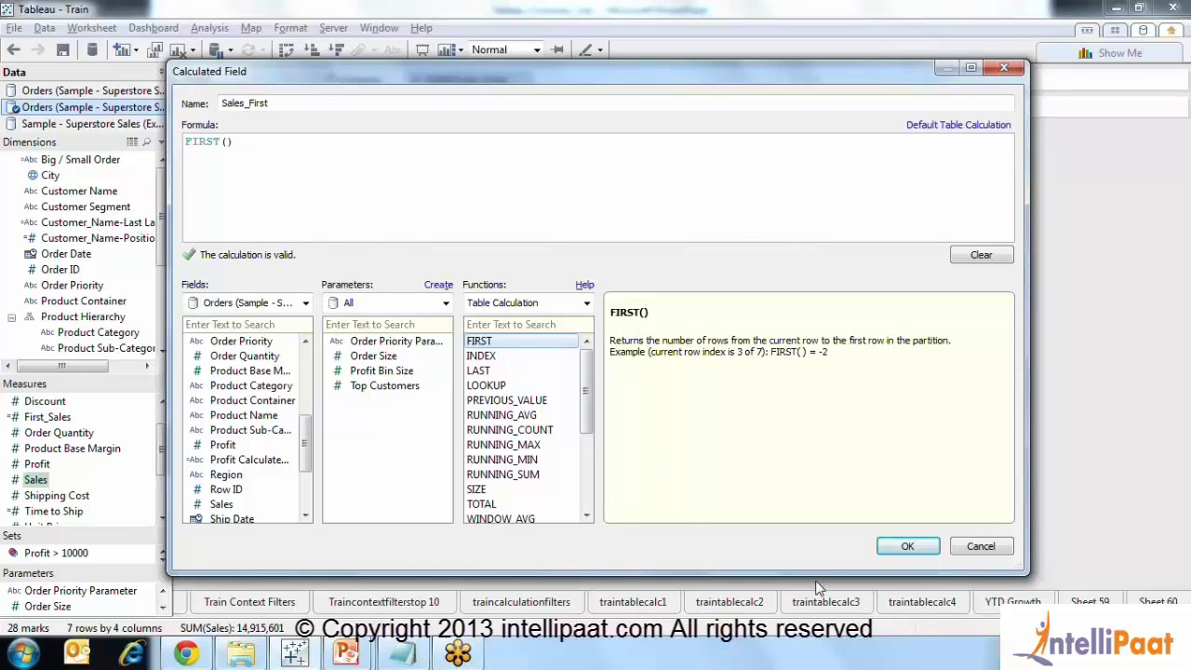
pyautogui.click(933, 549)
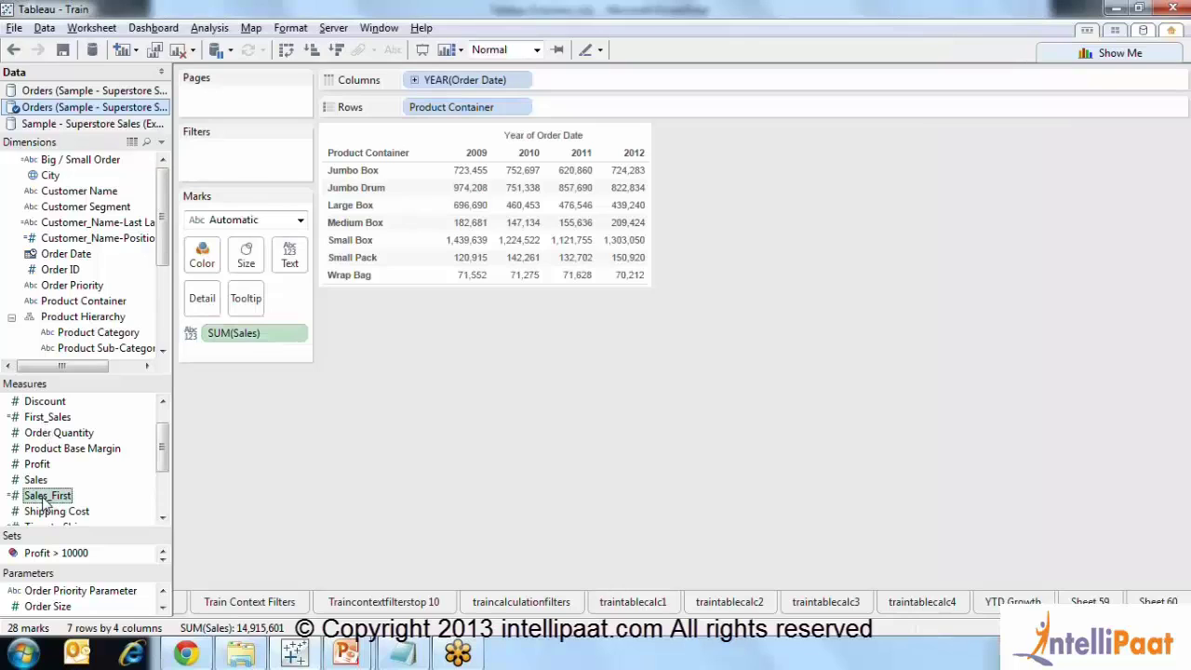
# Add Sales_First as a text label in the Product Container table and compute it using Table (Down)
pyautogui.moveTo(44, 503); pyautogui.dragTo(308, 264)
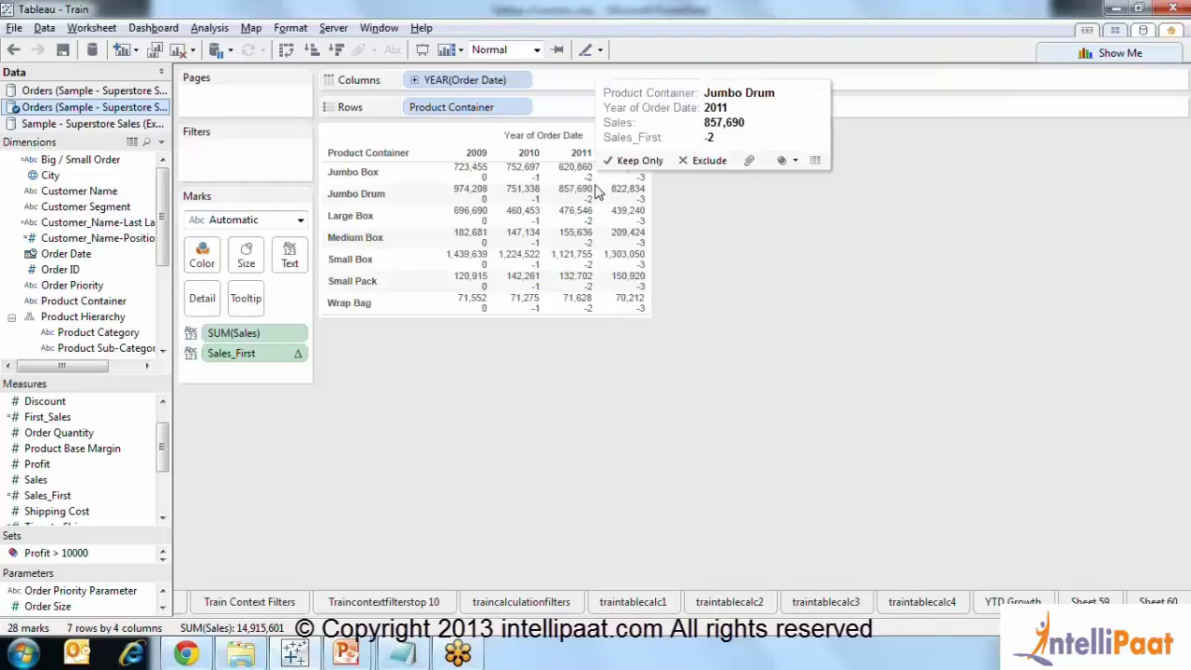
pyautogui.rightClick(296, 354)
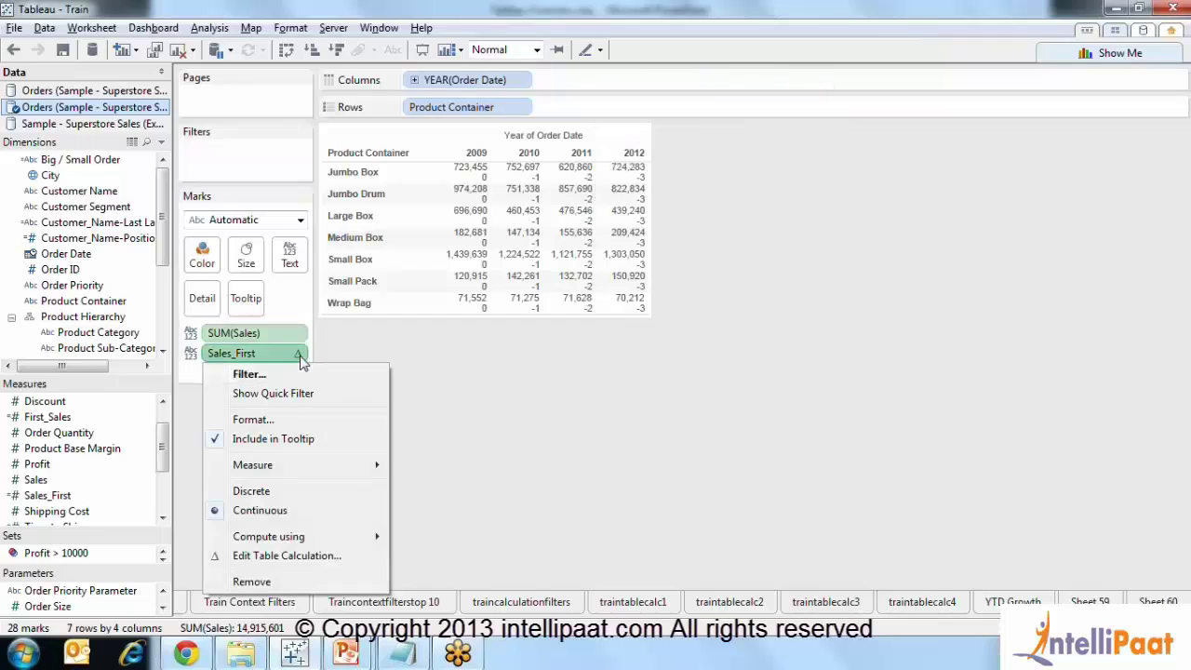
pyautogui.moveTo(294, 536)
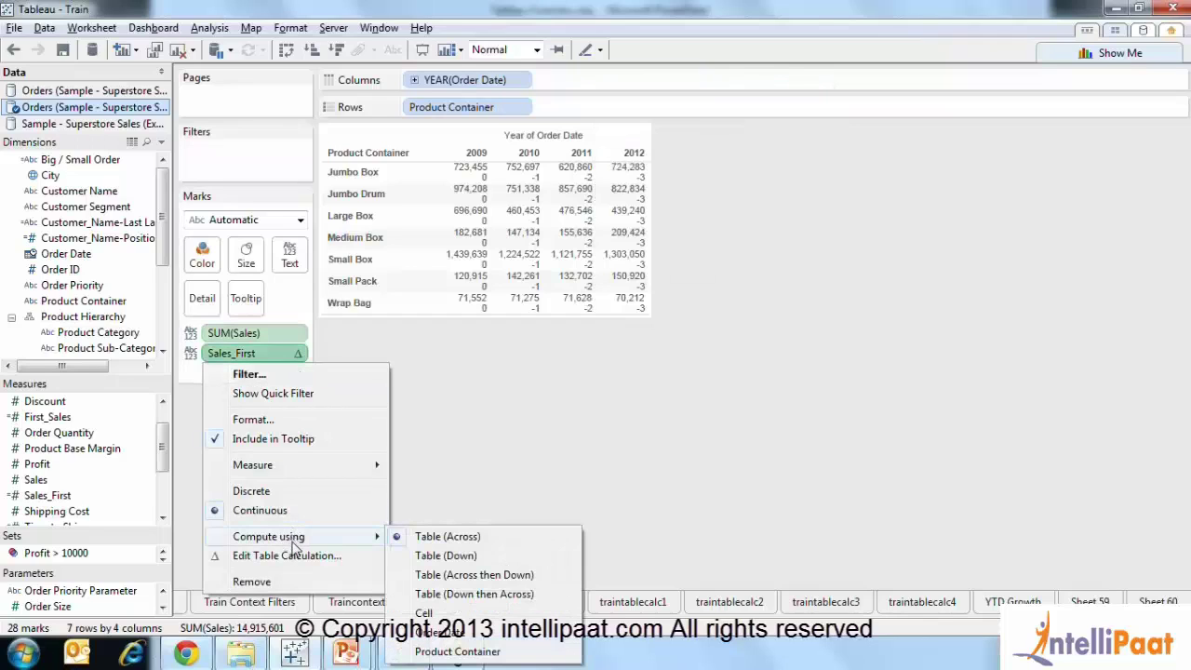
pyautogui.click(484, 560)
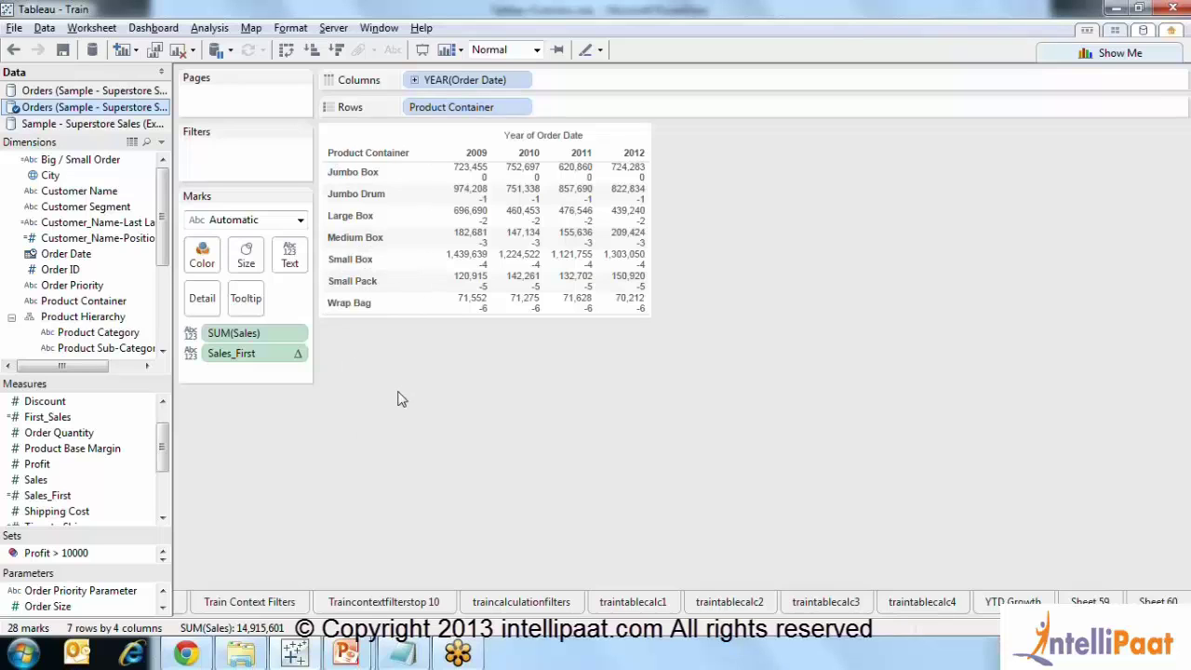
# Switch to the PowerPoint slide show and advance past the First() slide of Table Calculation Functions
pyautogui.hotkey('alt', 'Tab')
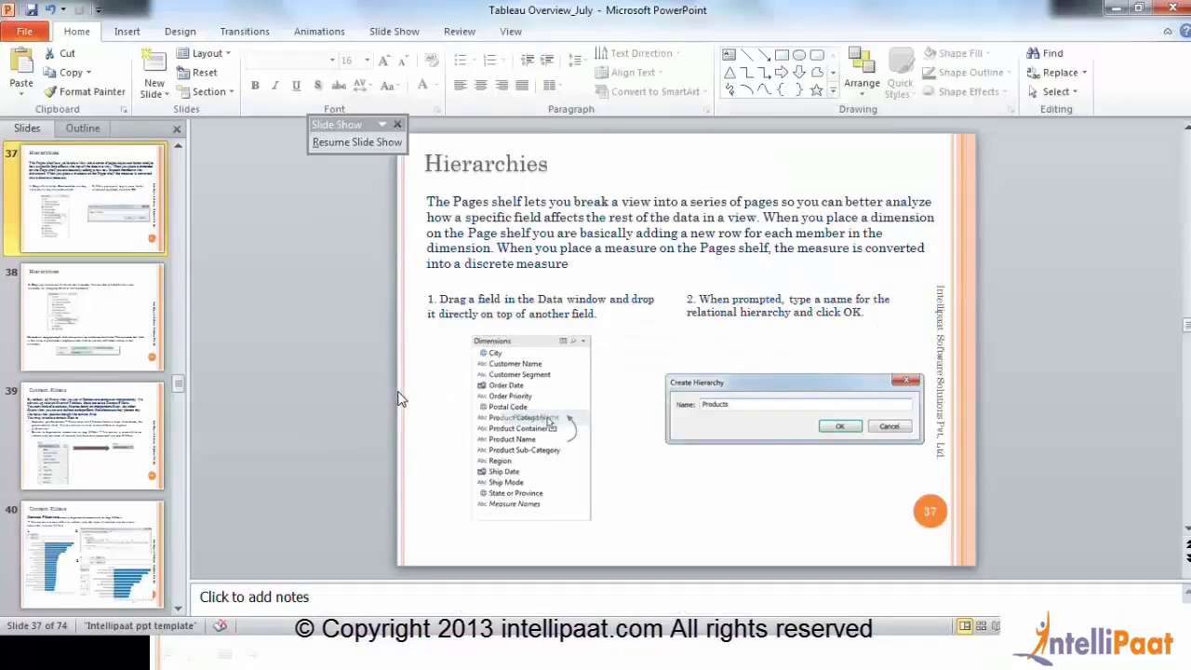
pyautogui.hotkey('alt', 'Tab')
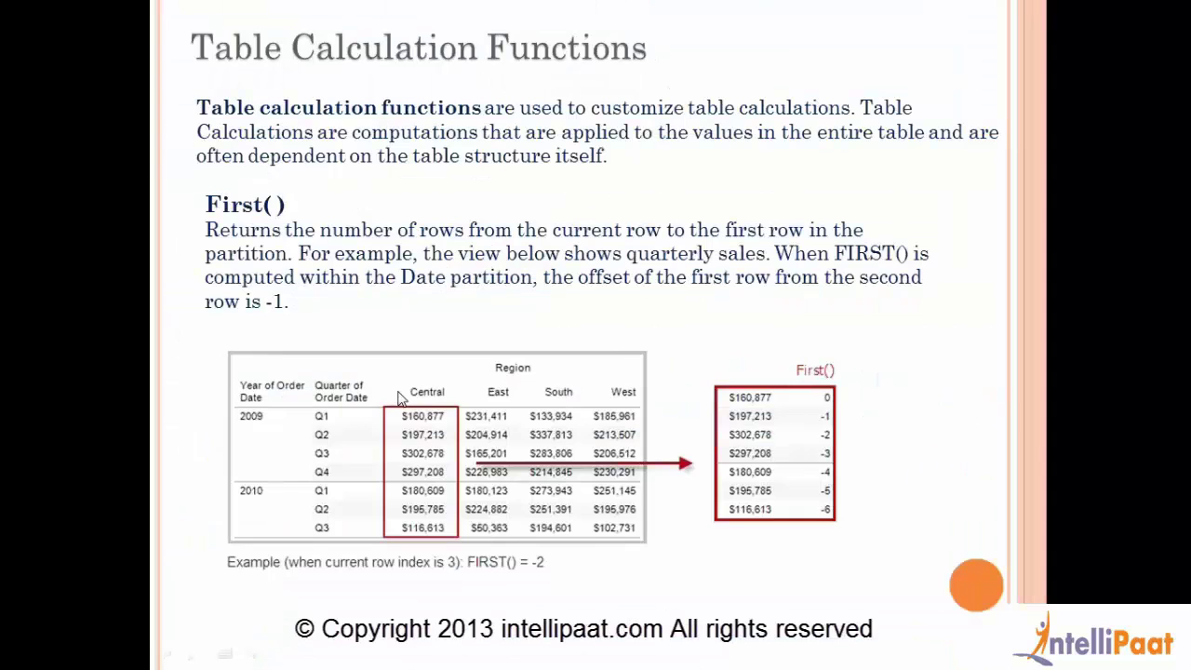
pyautogui.press('Right')
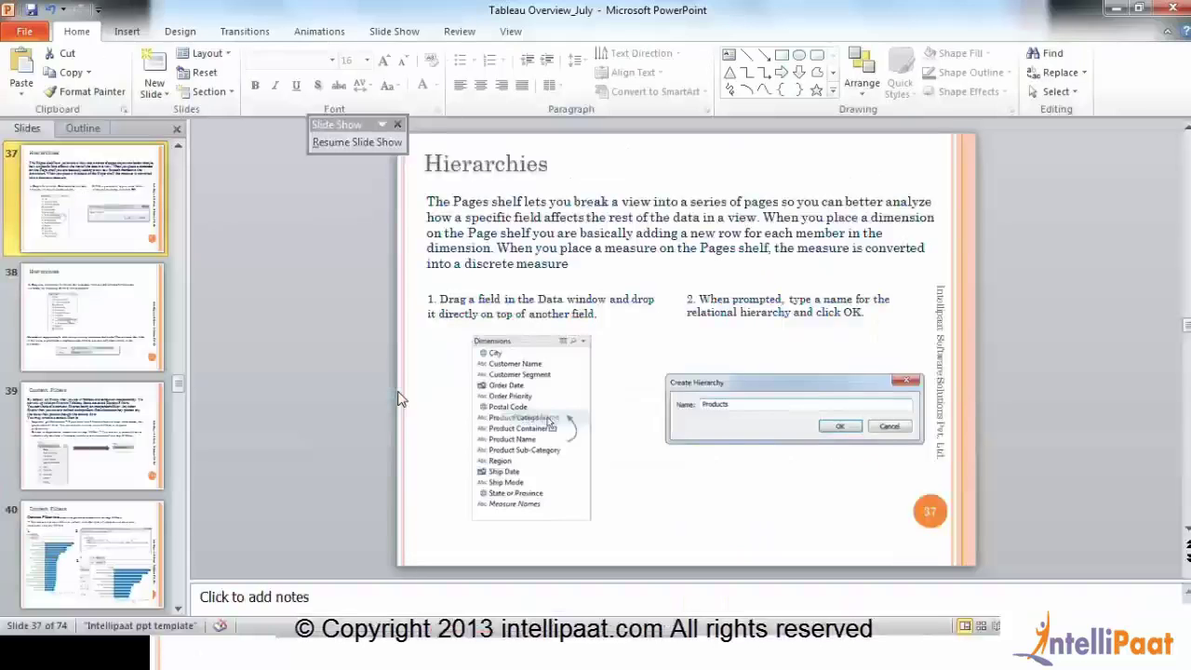
# Switch back to Tableau and create a calculated field named Index_Sales with the formula INDEX()
pyautogui.hotkey('alt', 'Tab')
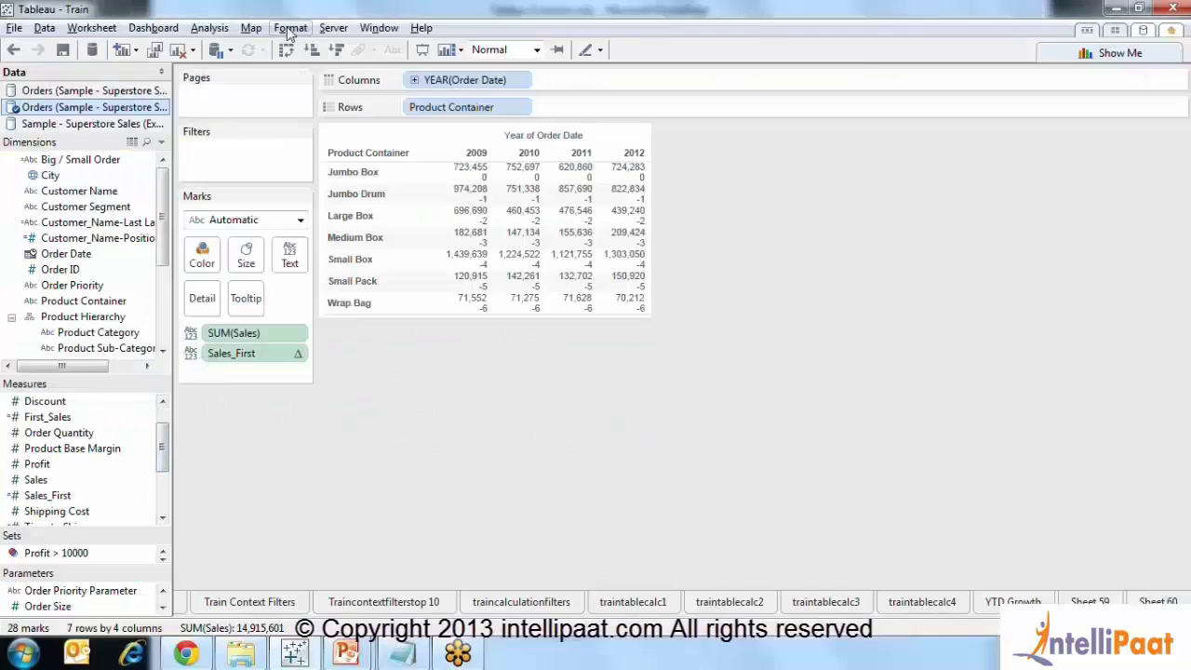
pyautogui.click(204, 27)
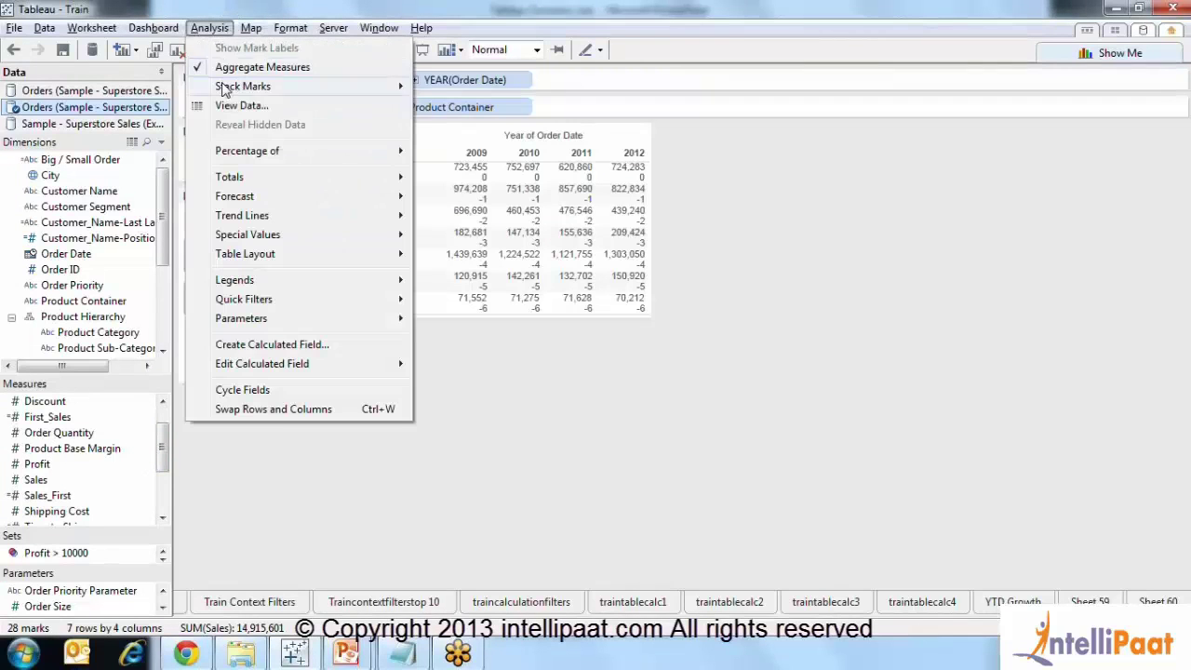
pyautogui.click(292, 346)
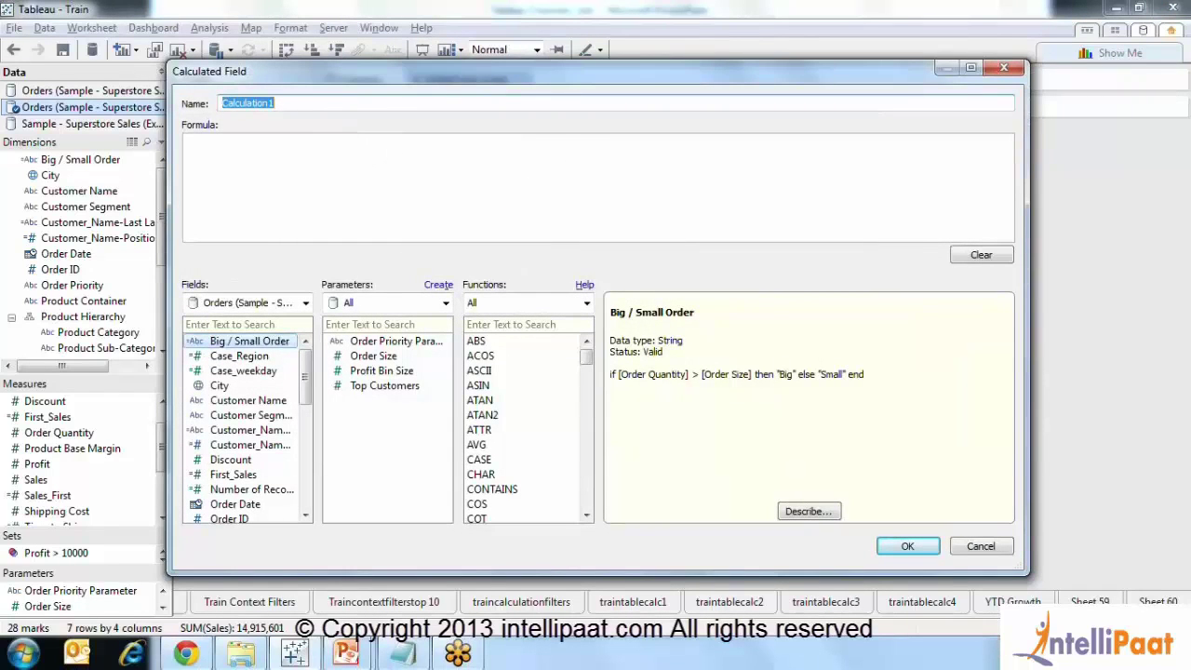
pyautogui.write('Index_Sales')
pyautogui.click(404, 208)
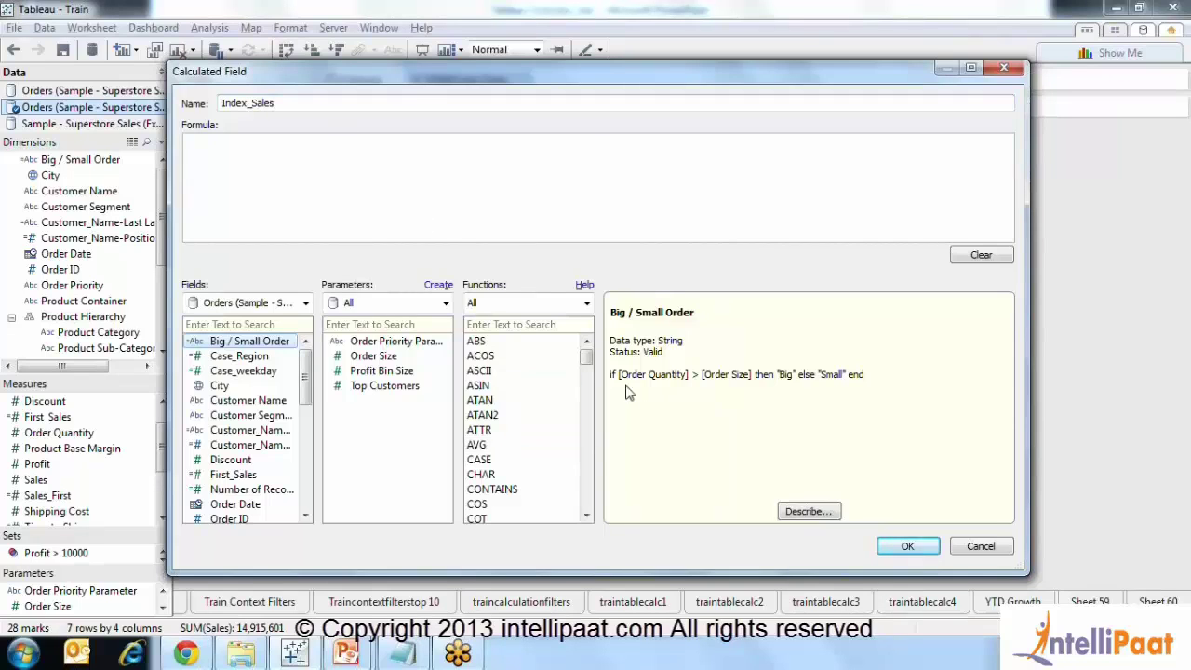
pyautogui.click(544, 305)
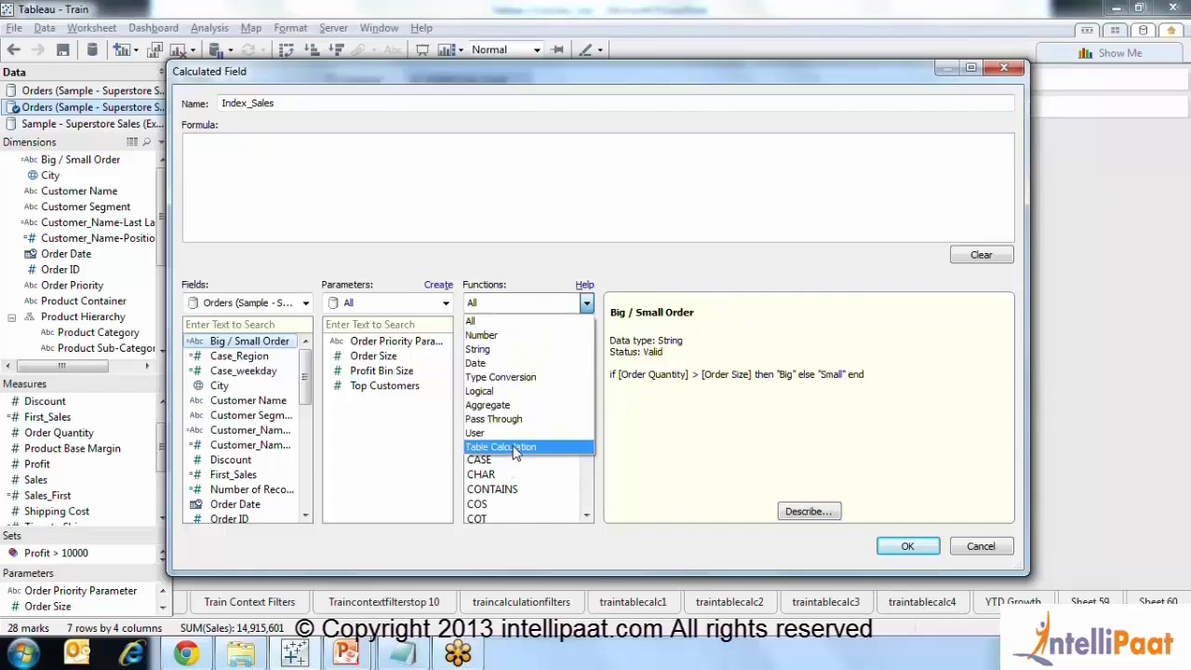
pyautogui.click(510, 445)
pyautogui.doubleClick(480, 355)
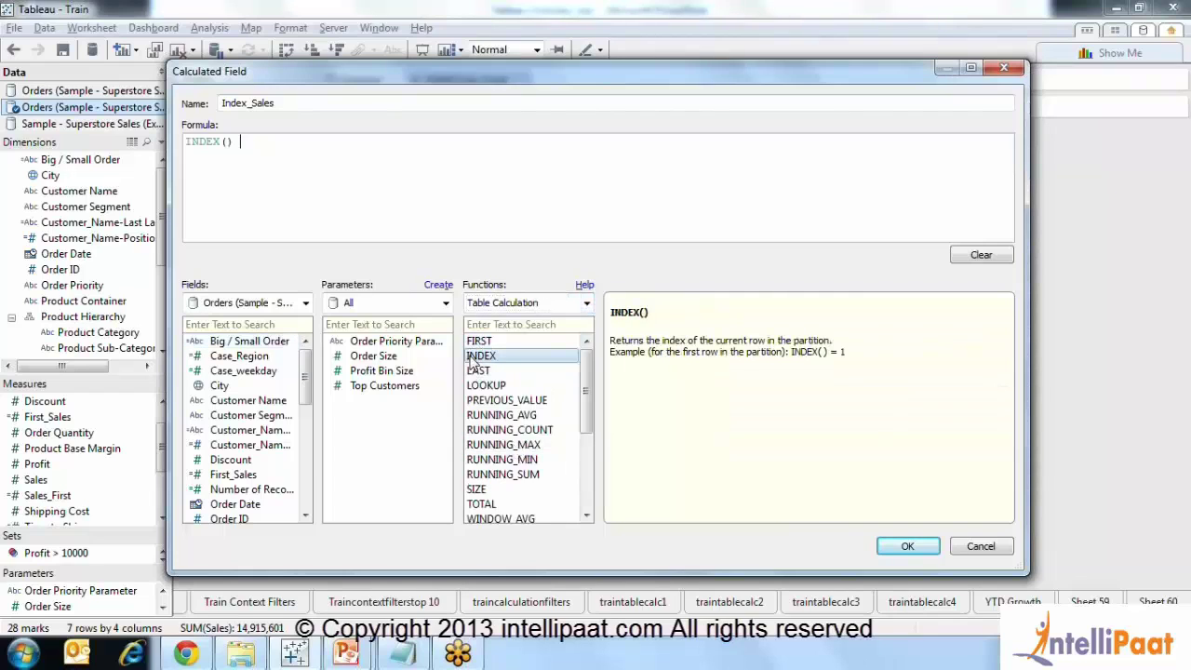
pyautogui.click(905, 551)
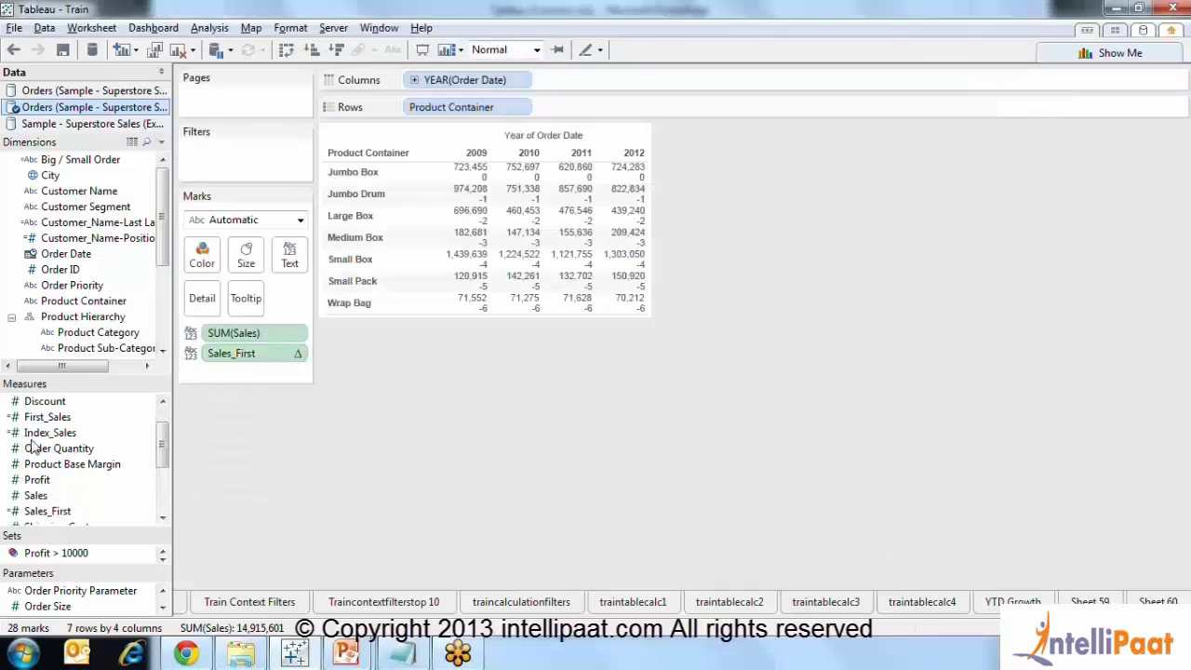
# Add Index_Sales as a text label in the Product Container table and compute it using Table (Down)
pyautogui.moveTo(51, 433); pyautogui.dragTo(299, 270)
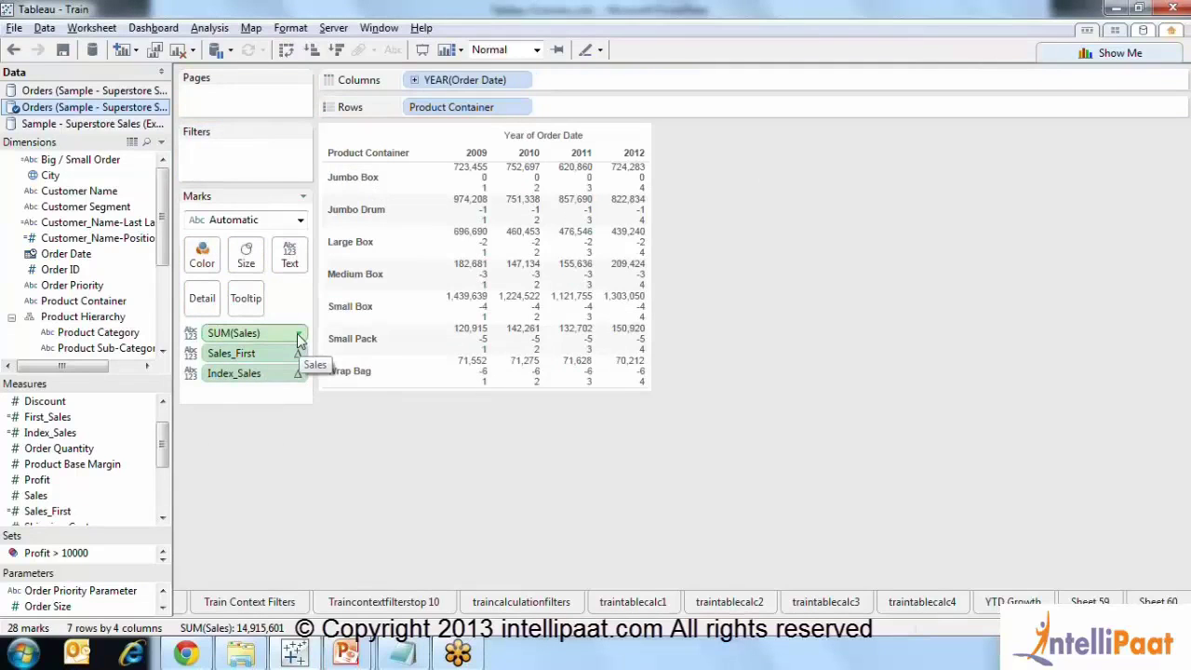
pyautogui.moveTo(474, 193)
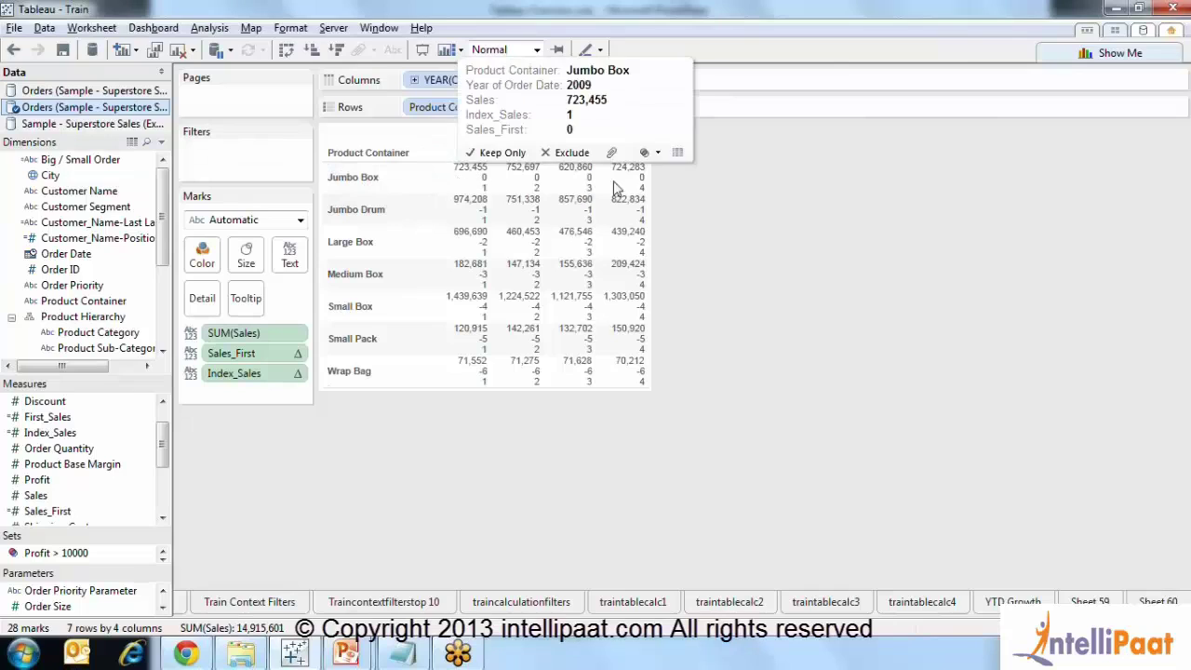
pyautogui.click(299, 373)
pyautogui.moveTo(299, 557)
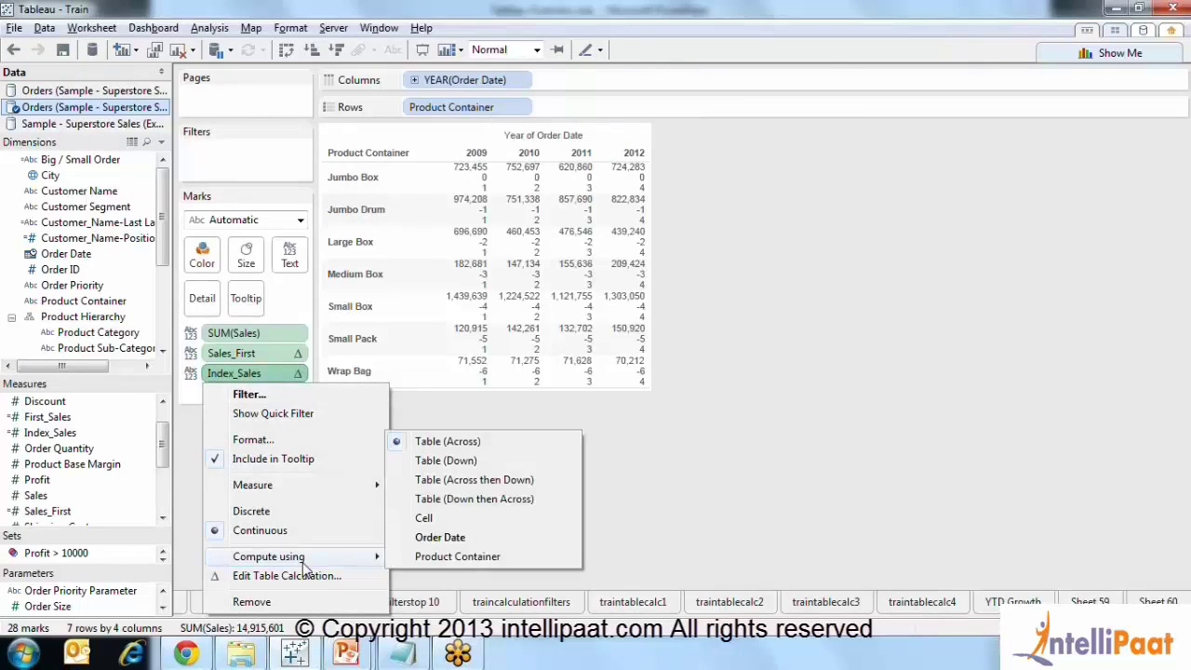
pyautogui.click(451, 463)
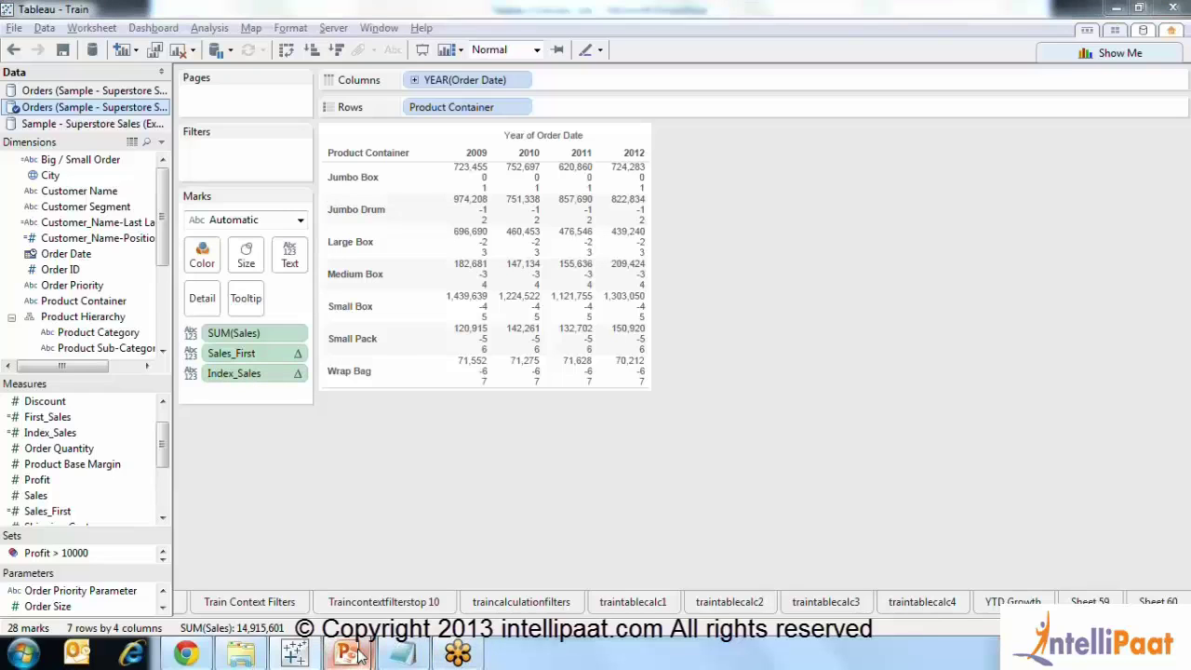
# Switch to the PowerPoint slide show and review the INDEX(), LAST(), LOOKUP, Size() and PREVIOUS_VALUE function slides
pyautogui.moveTo(342, 656)
pyautogui.click(414, 572)
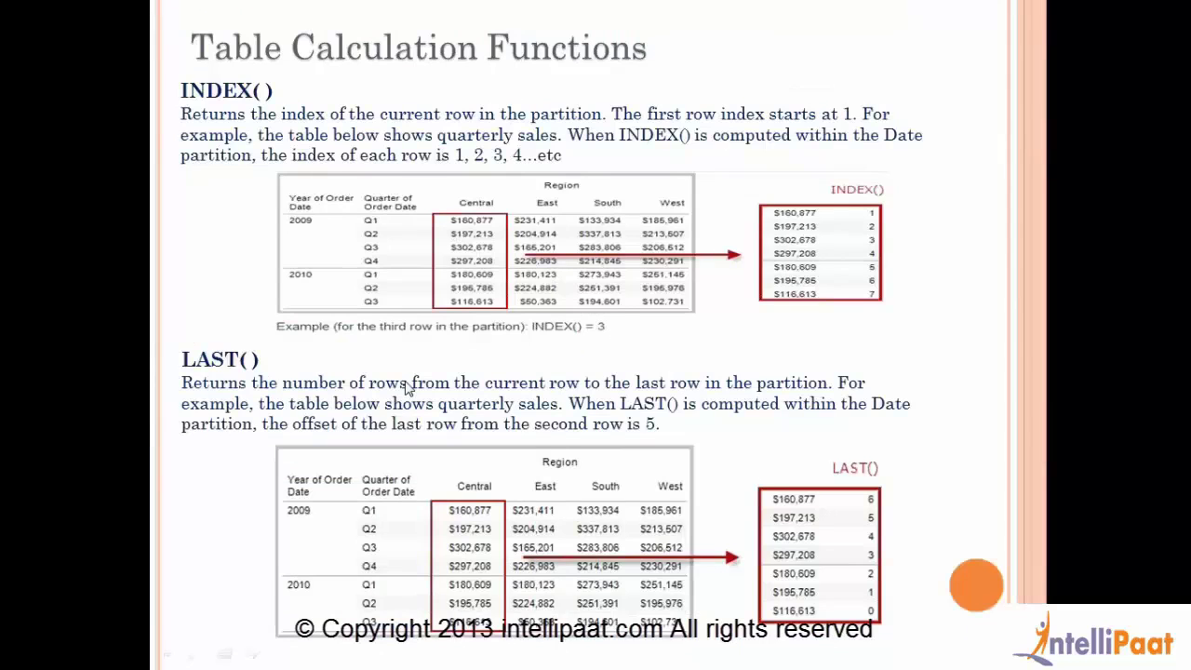
pyautogui.click(406, 388)
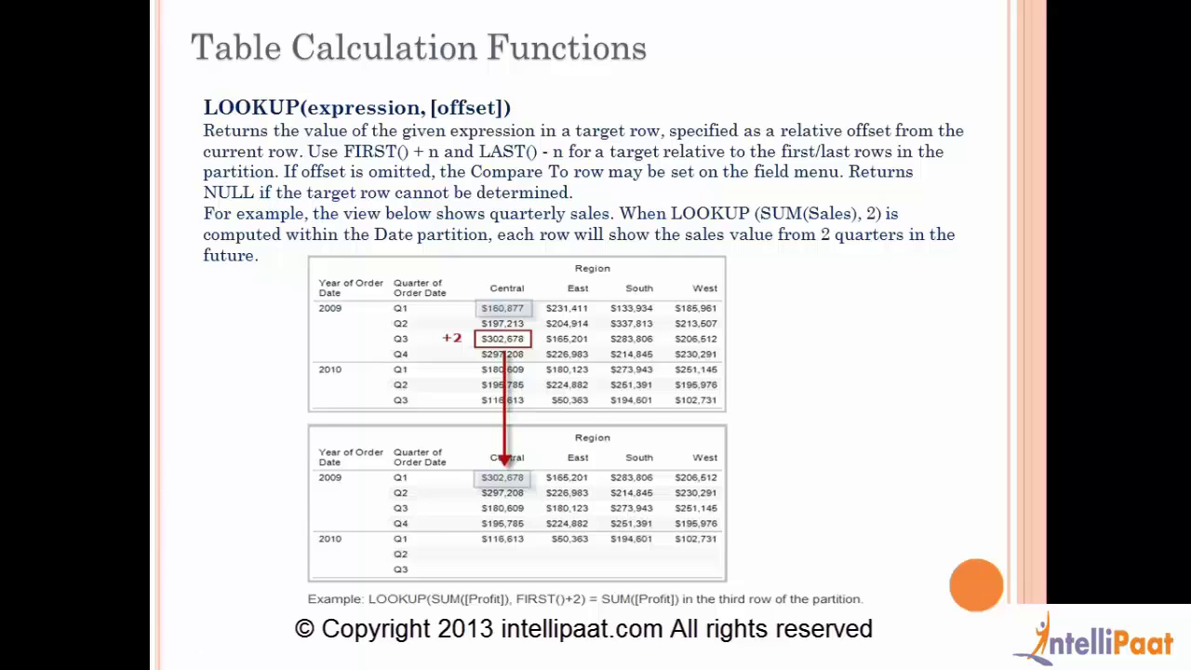
pyautogui.press('Right')
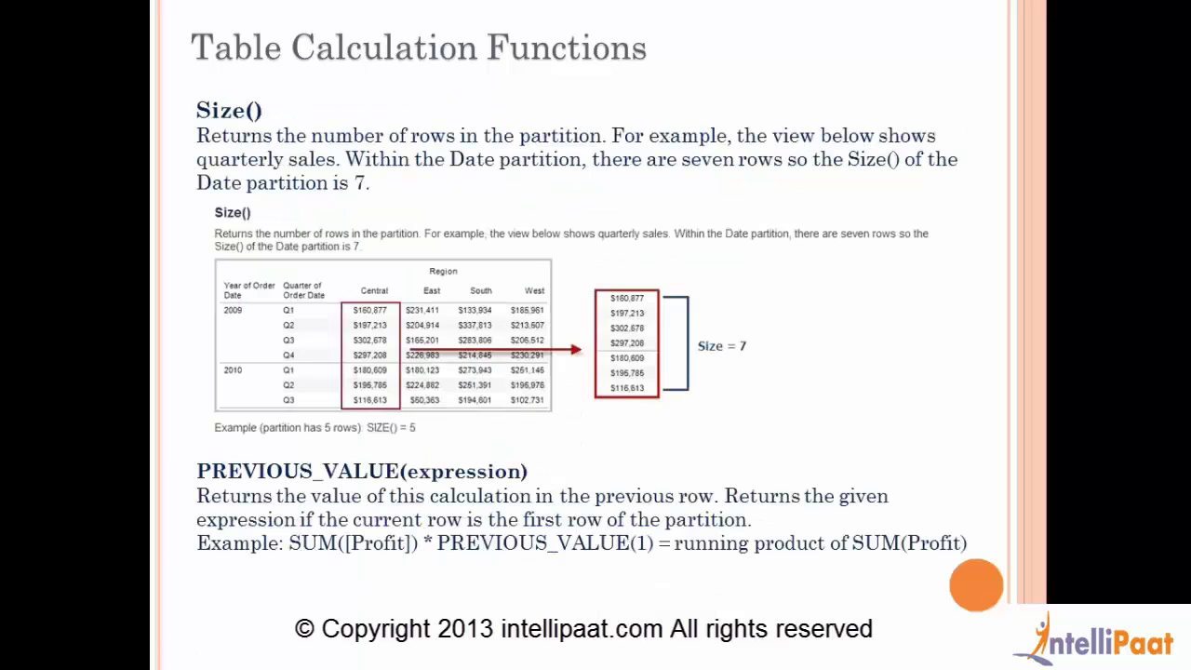
pyautogui.press('Left')
pyautogui.press('Left')
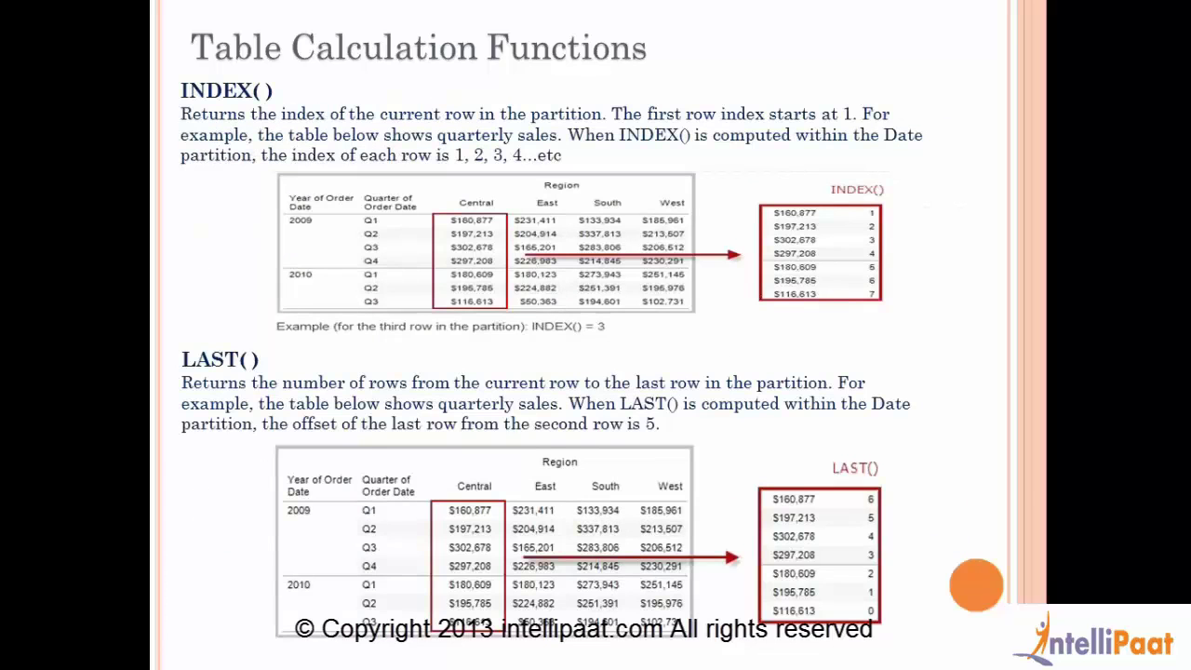
pyautogui.press('Right')
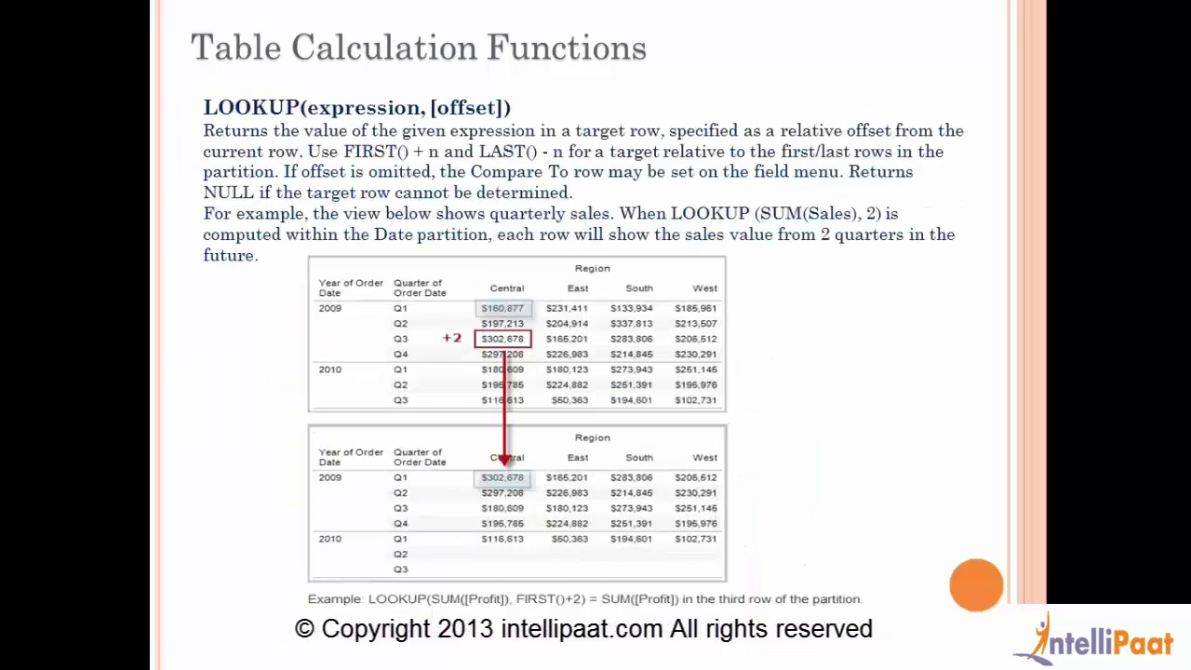
pyautogui.press('Right')
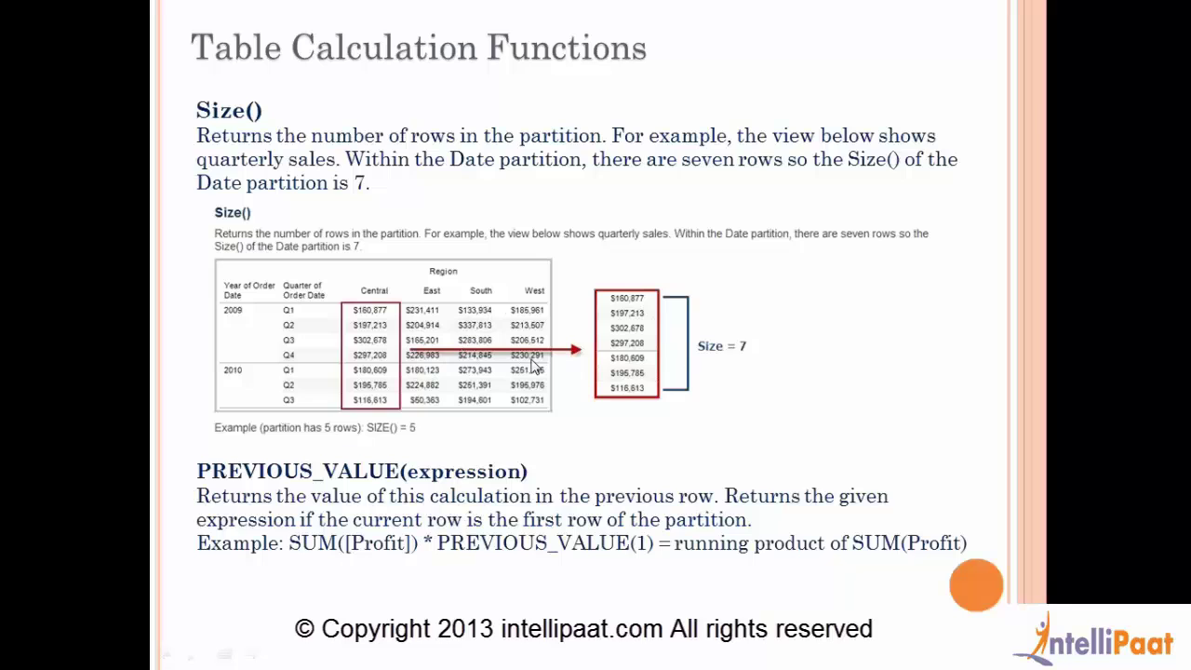
# Switch to Tableau and create a calculated field named size_win with the formula size()
pyautogui.hotkey('alt', 'Tab')
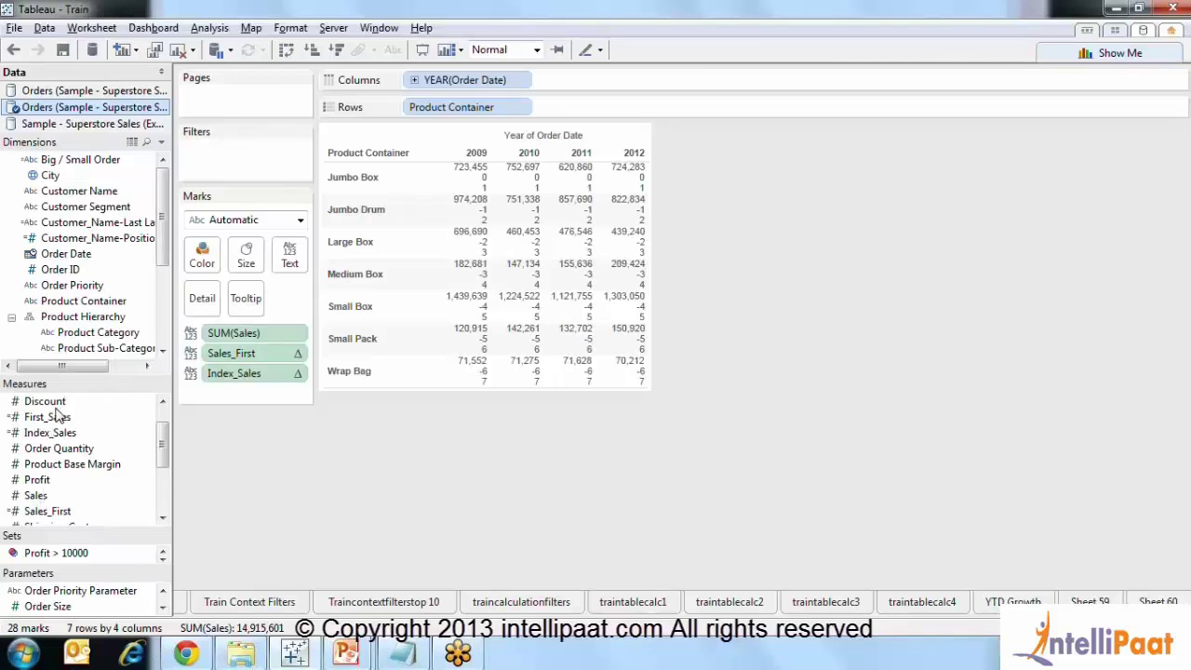
pyautogui.click(216, 30)
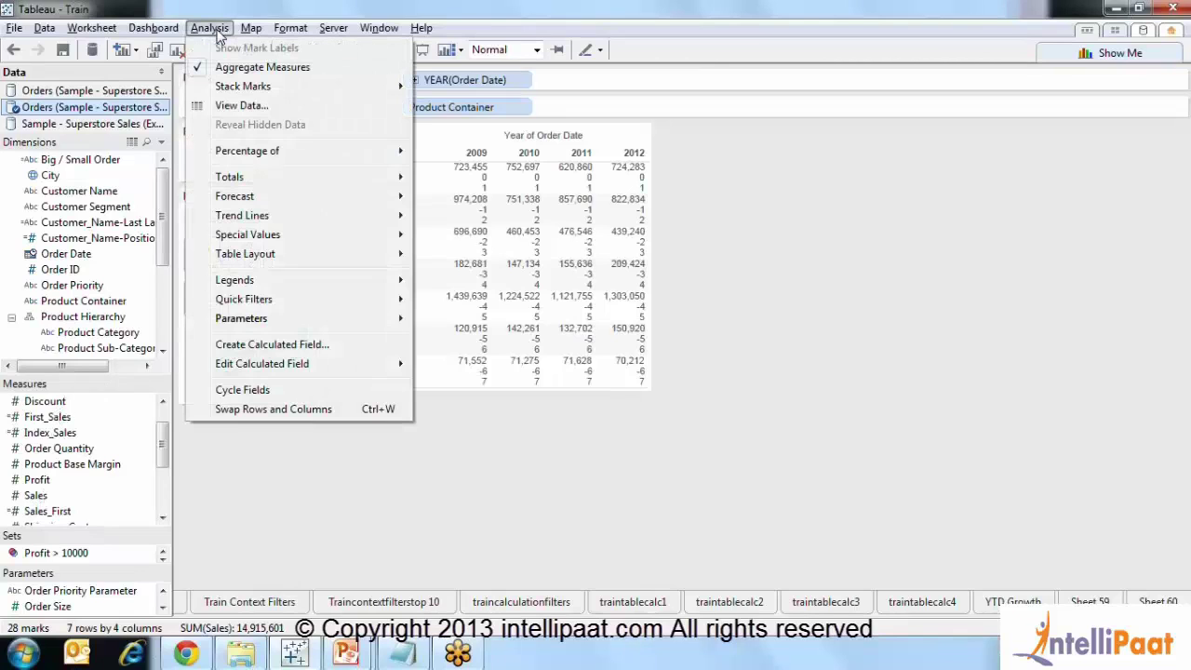
pyautogui.click(274, 346)
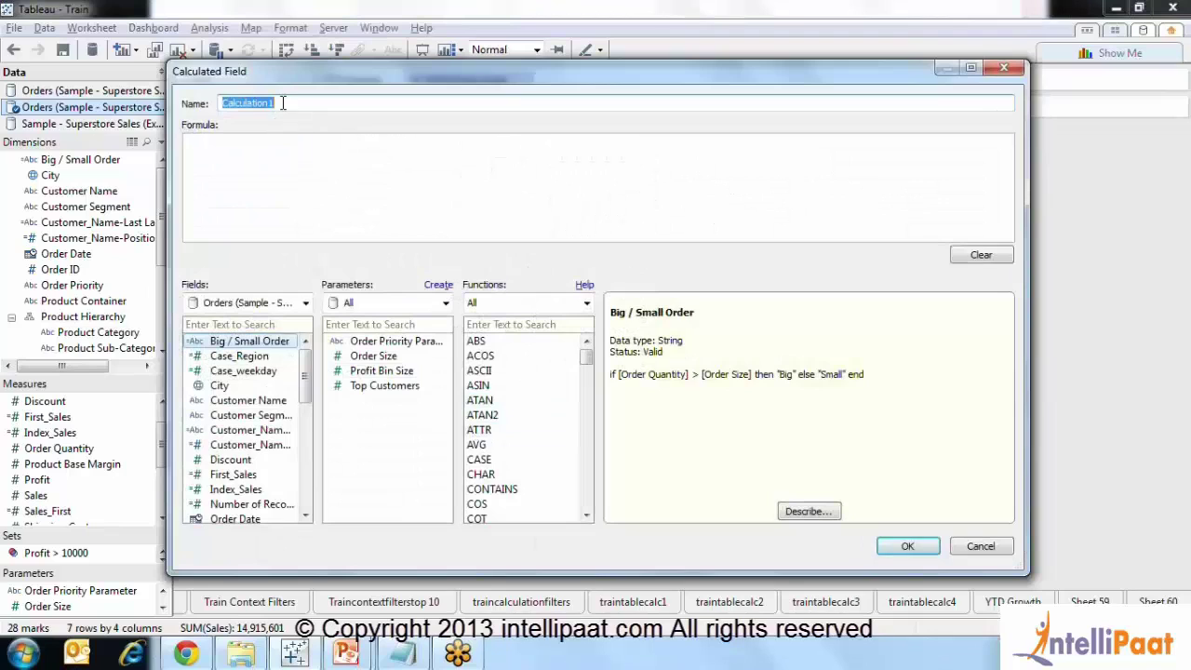
pyautogui.write('size_win')
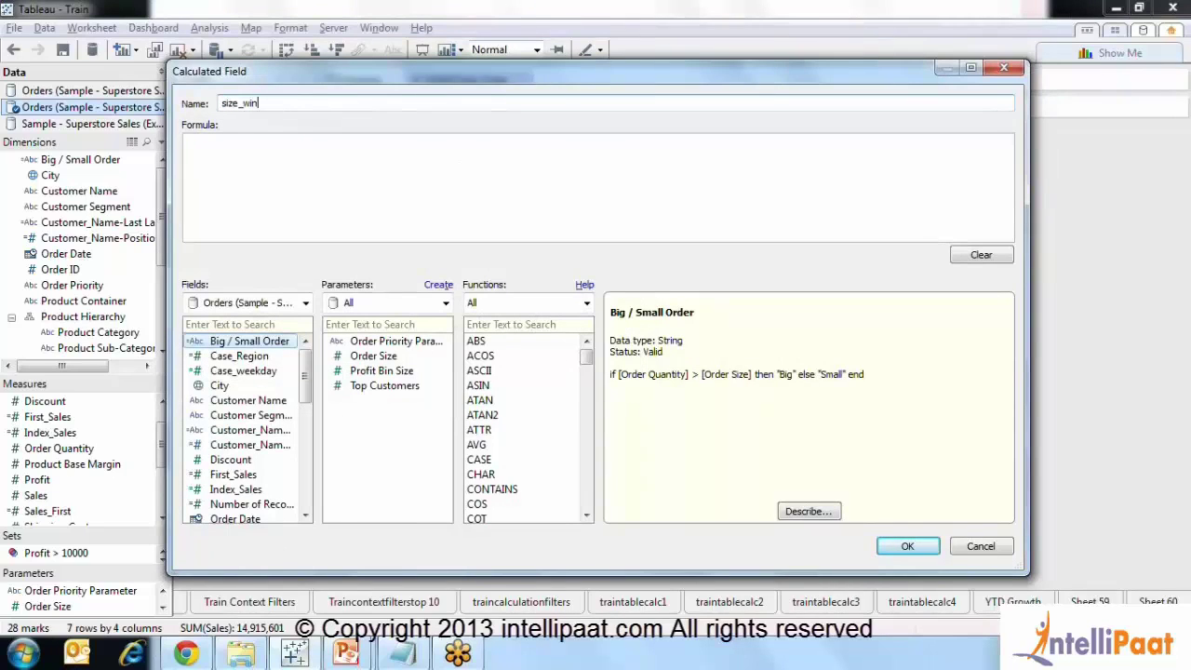
pyautogui.click(293, 202)
pyautogui.write('size()')
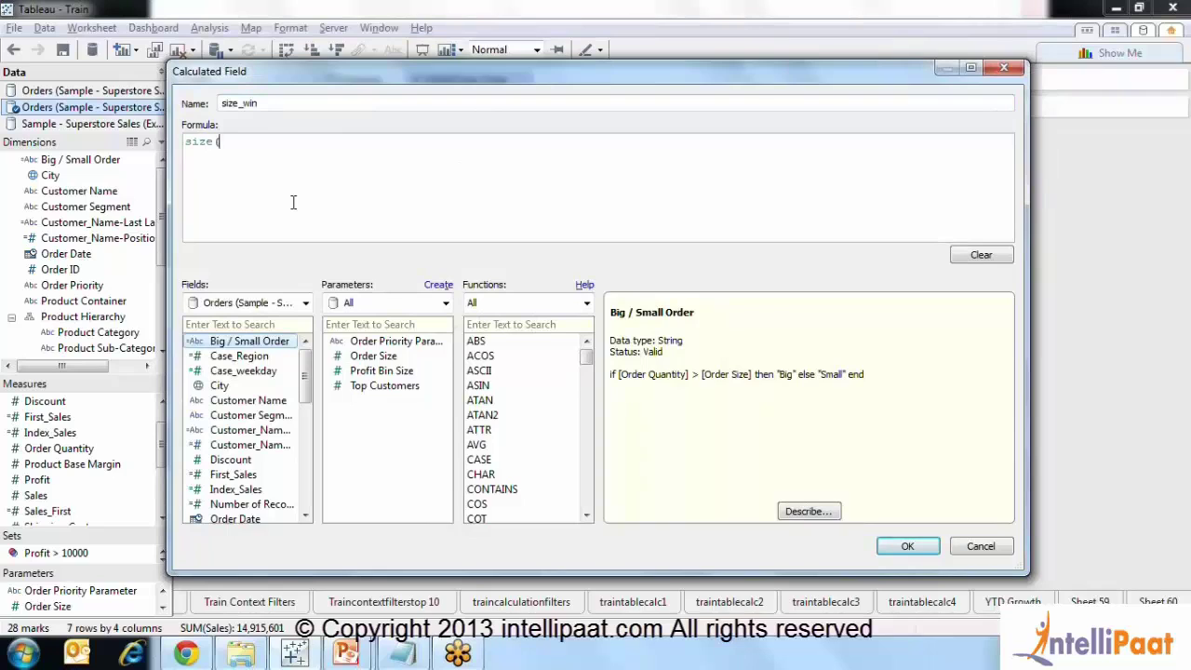
pyautogui.click(908, 546)
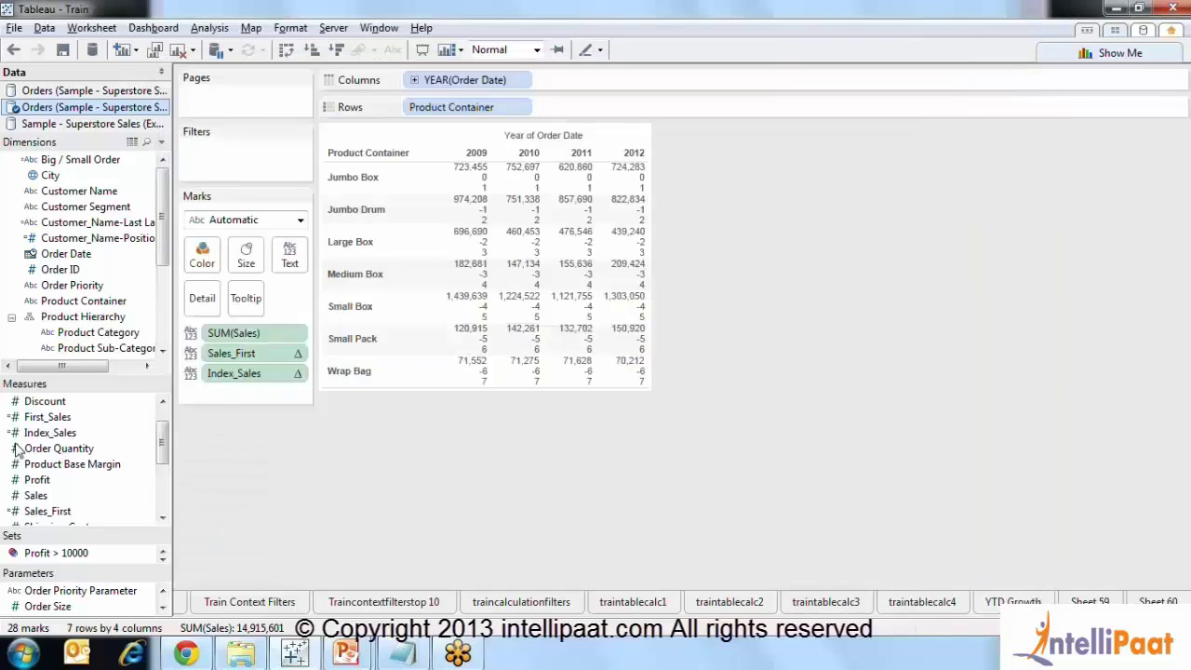
# Add size_win as a text label in the Product Container table and compute it using Table (Down)
pyautogui.click(164, 518)
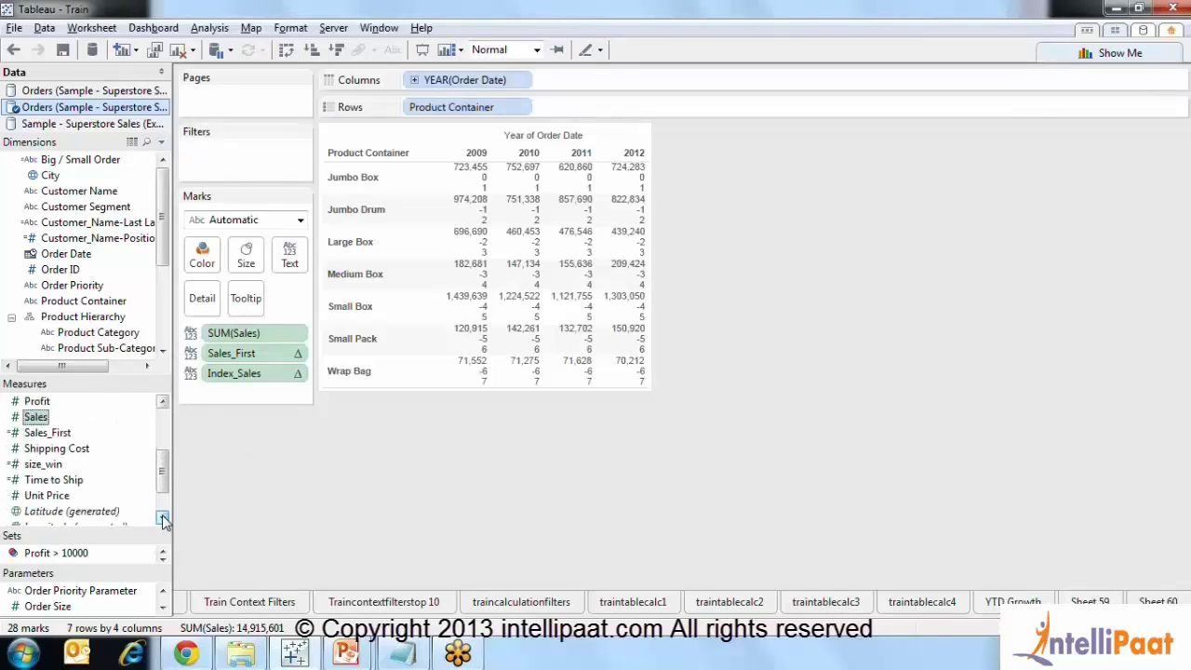
pyautogui.moveTo(41, 465); pyautogui.dragTo(292, 269)
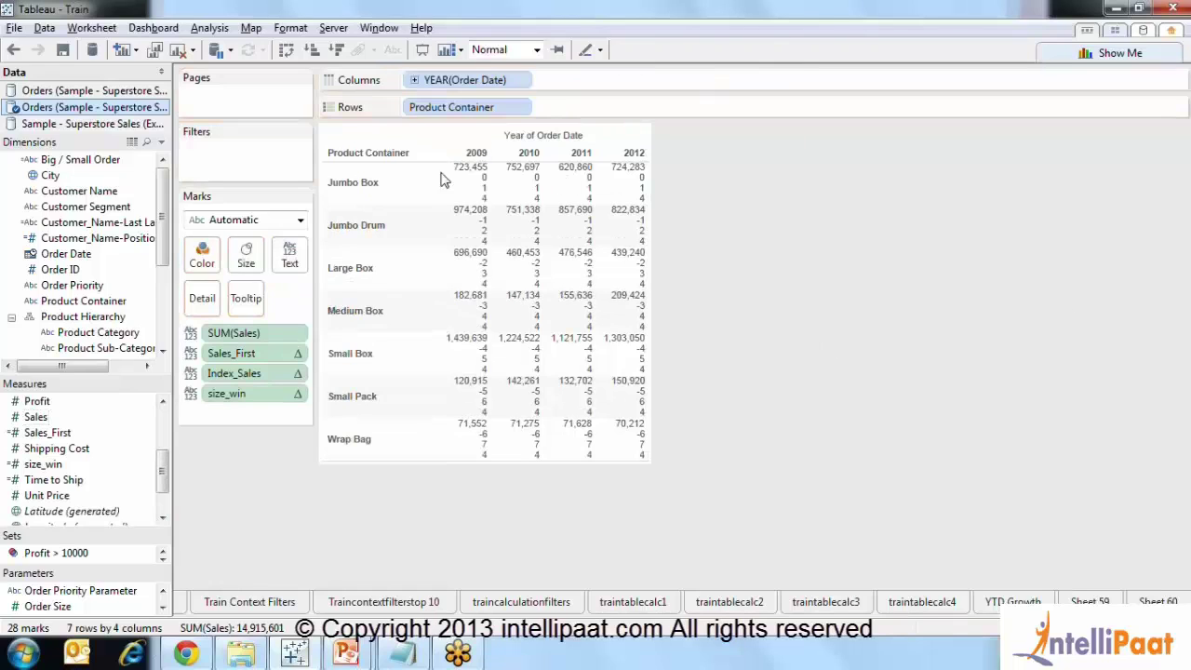
pyautogui.moveTo(635, 219)
pyautogui.moveTo(479, 203)
pyautogui.click(299, 393)
pyautogui.moveTo(285, 576)
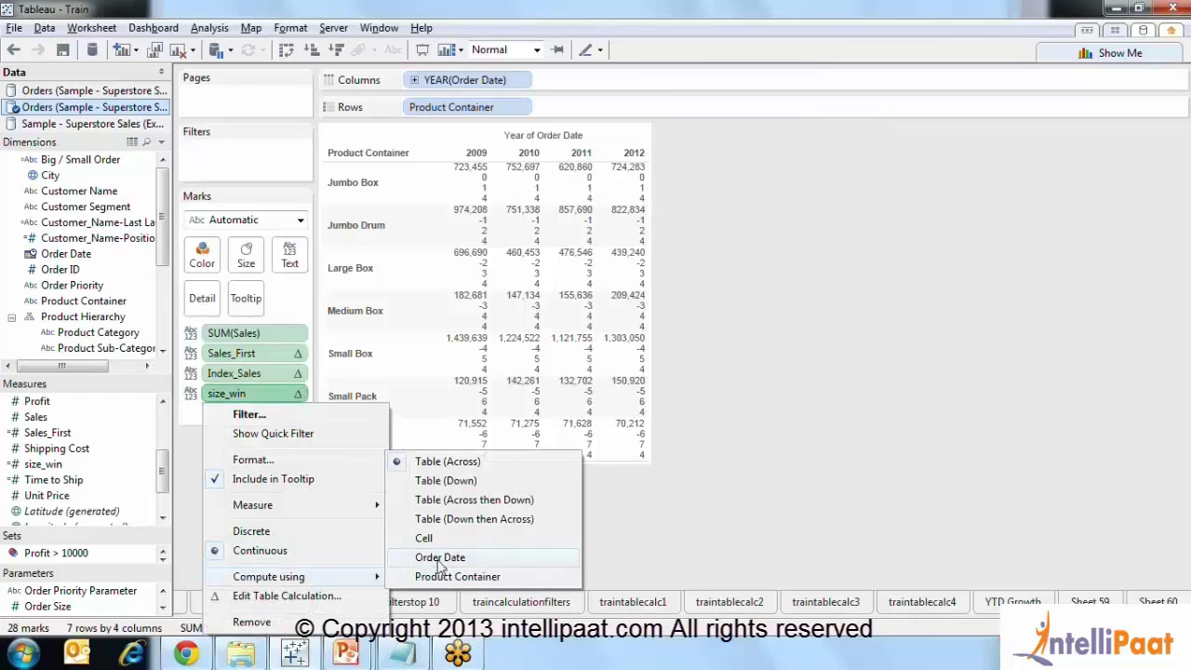
pyautogui.click(475, 483)
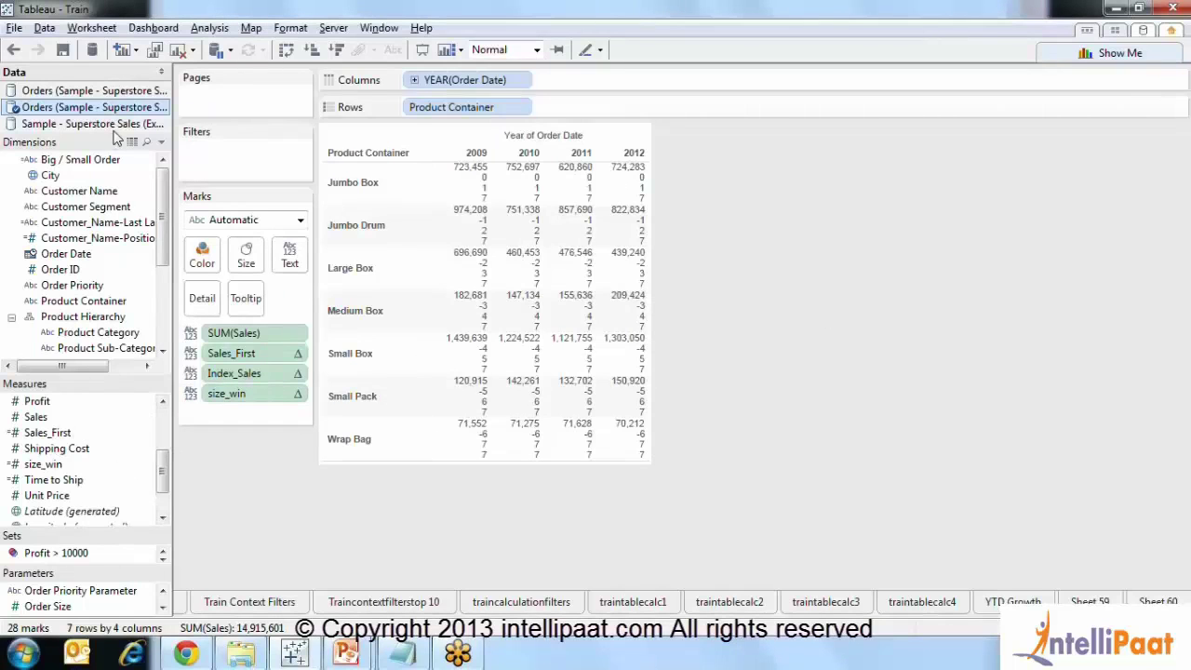
# Review the Table Calculation function descriptions, including WINDOW_STDEV, WINDOW_MEDIAN, WINDOW_COUNT and WINDOW_AVG, in a new calculated field, and discard the field
pyautogui.click(211, 28)
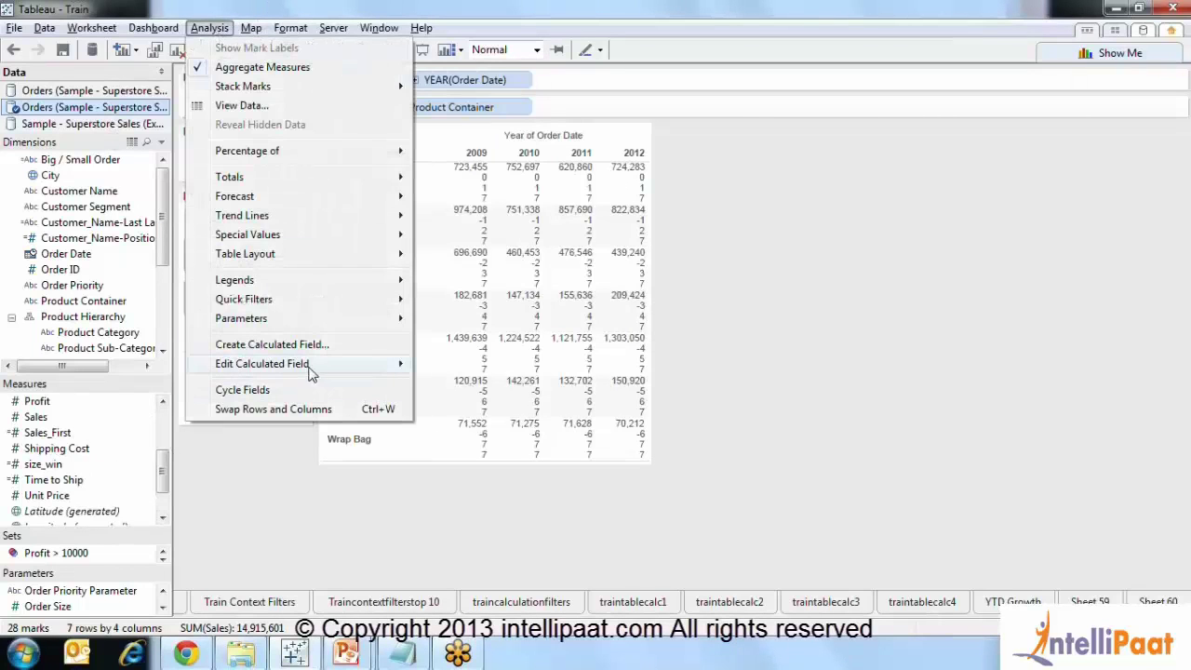
pyautogui.click(271, 344)
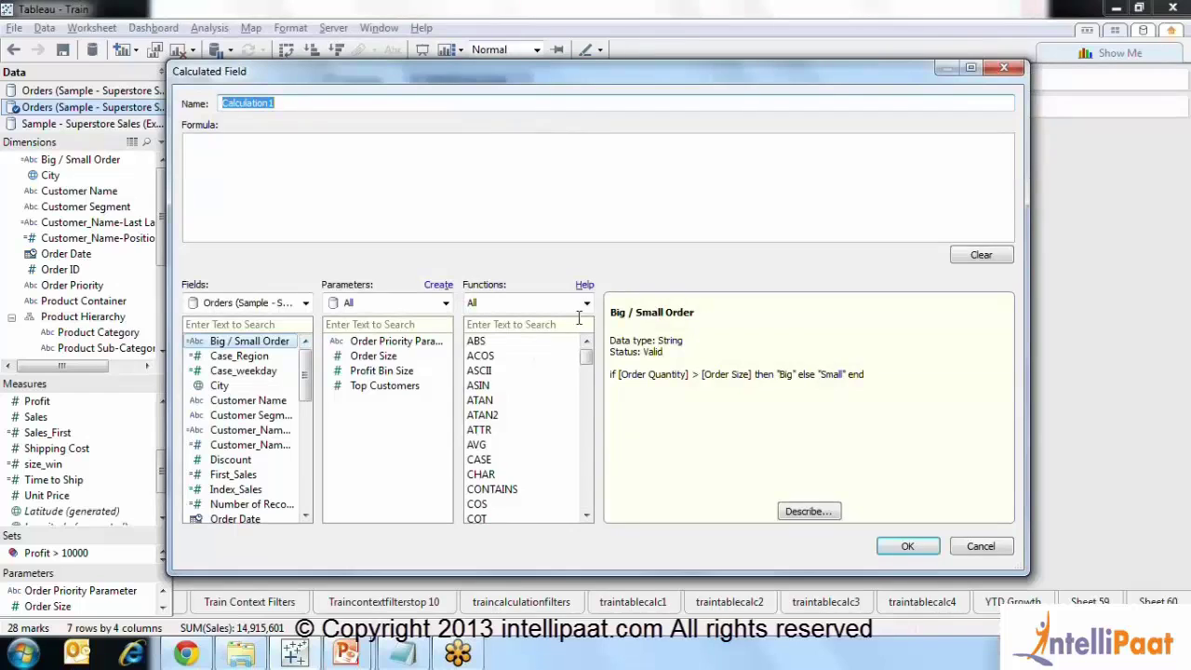
pyautogui.click(570, 304)
pyautogui.click(538, 443)
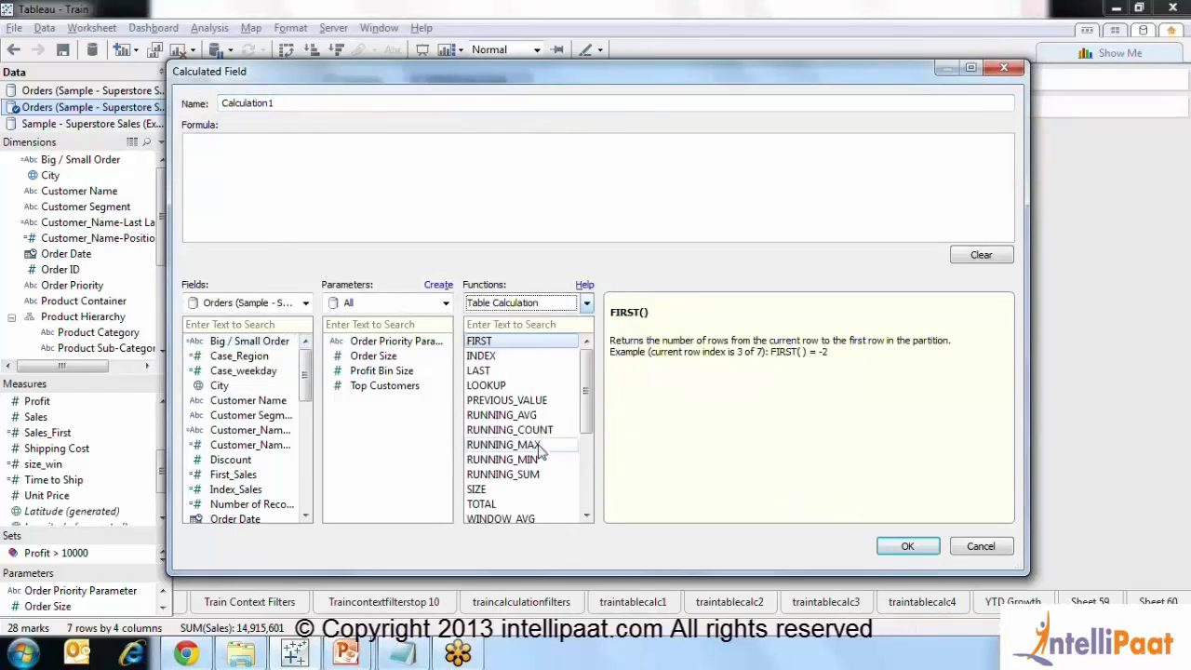
pyautogui.moveTo(586, 396); pyautogui.dragTo(598, 495)
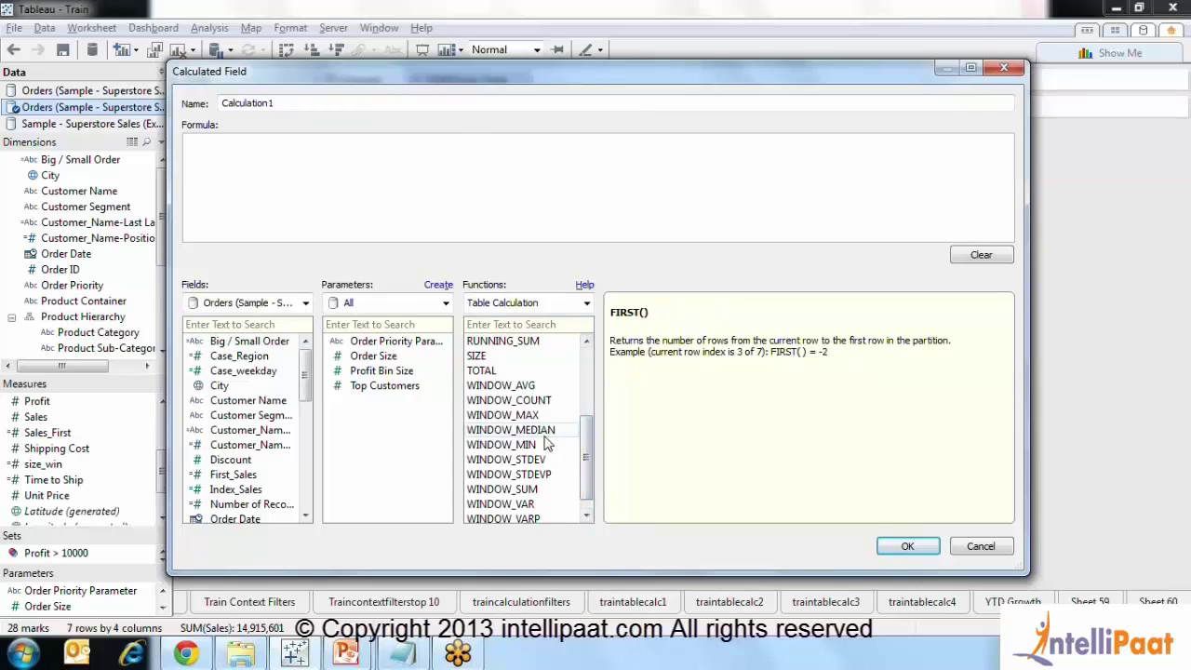
pyautogui.click(533, 463)
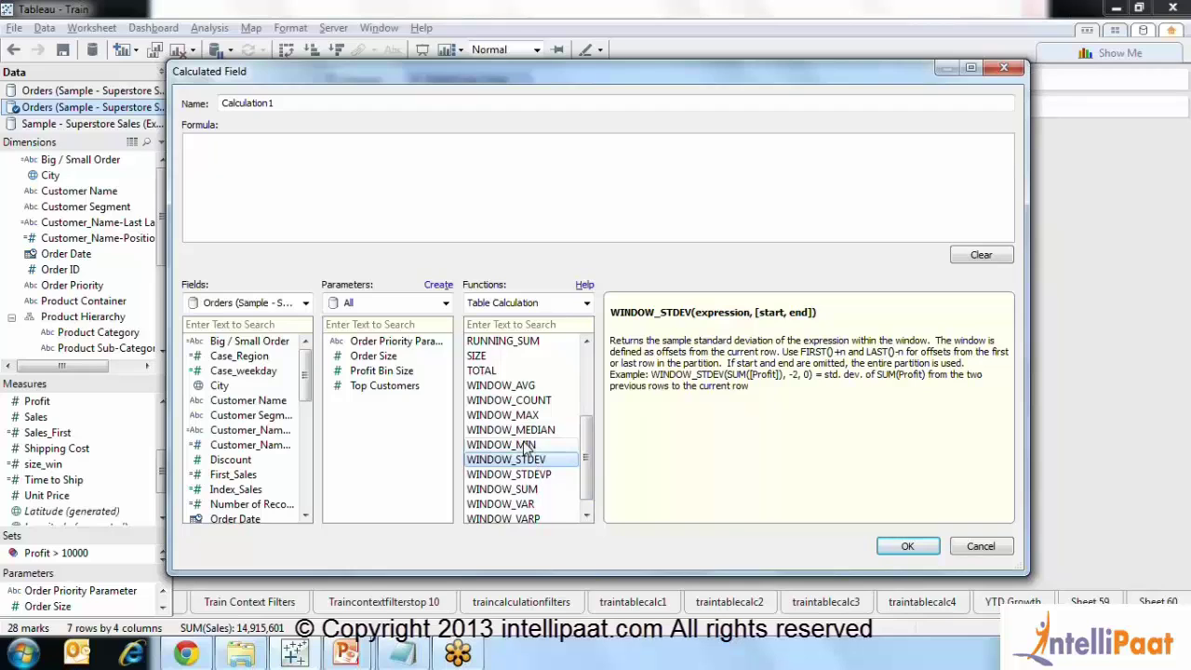
pyautogui.click(530, 430)
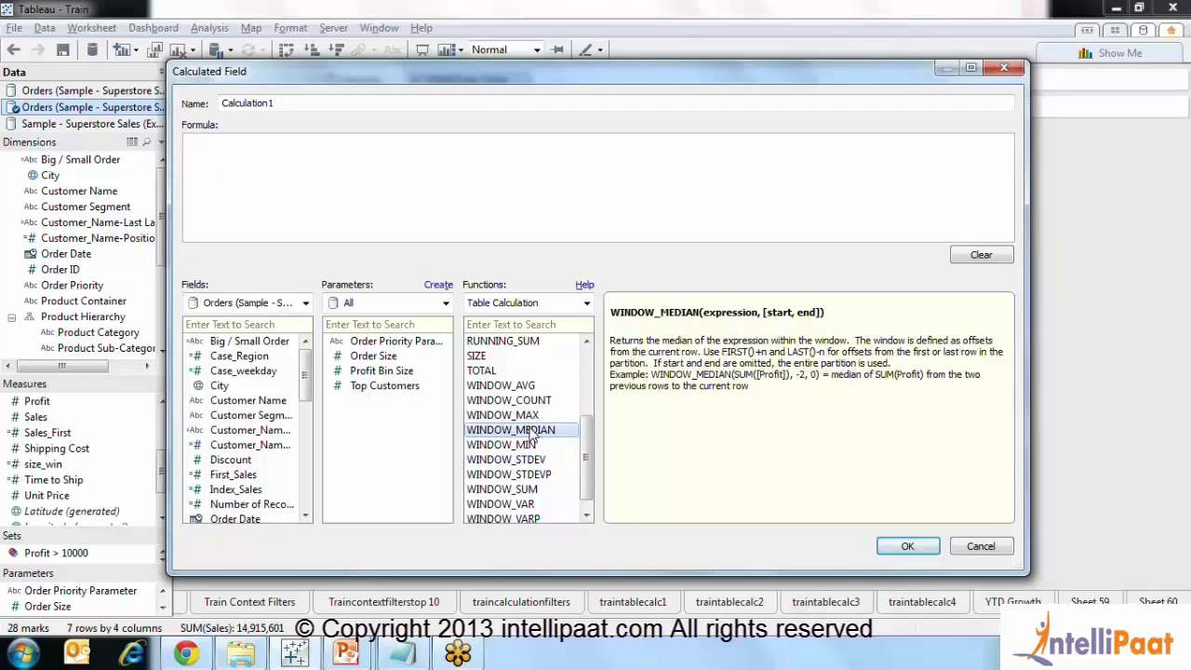
pyautogui.click(535, 460)
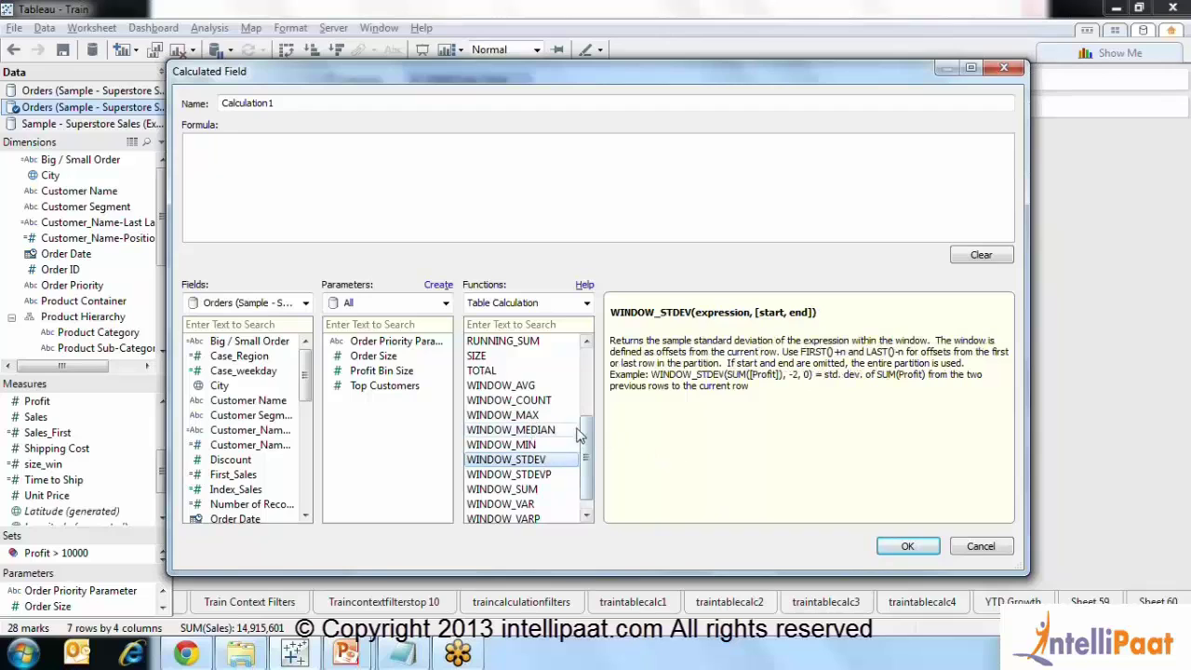
pyautogui.click(517, 400)
pyautogui.click(511, 385)
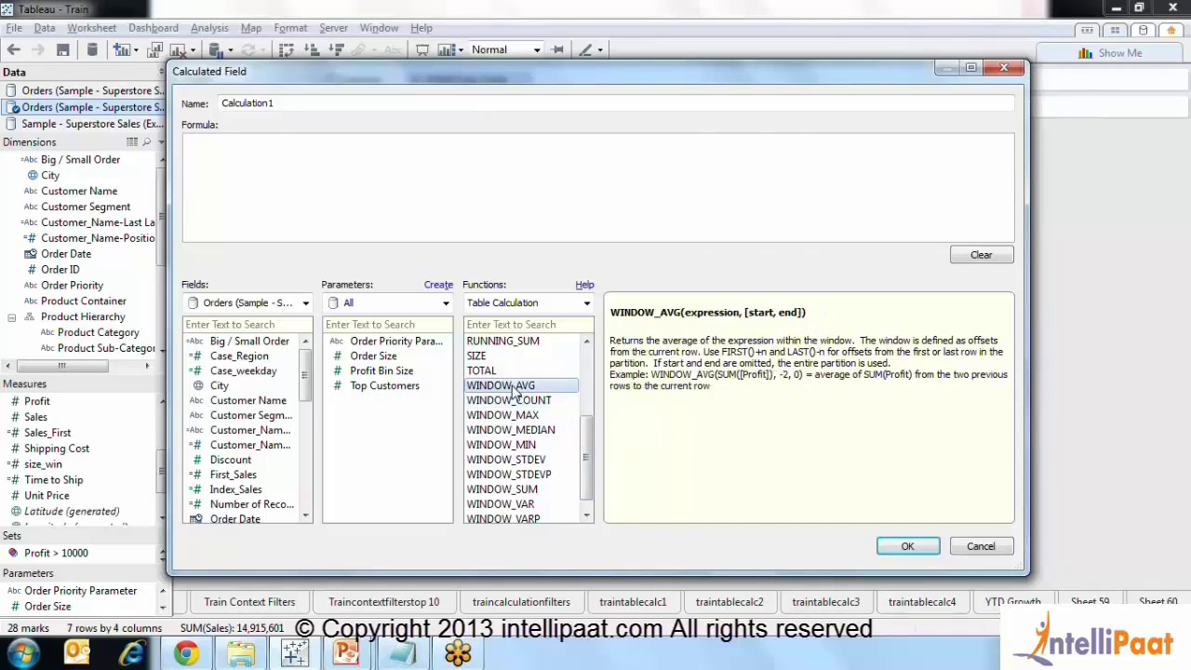
pyautogui.click(978, 549)
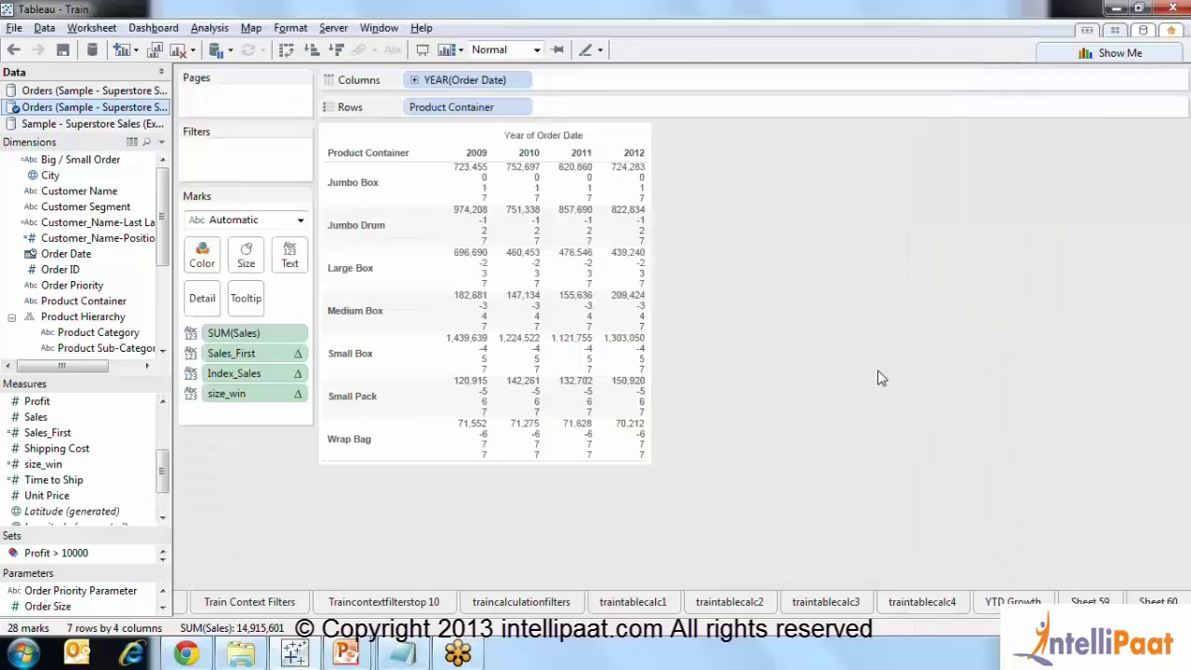
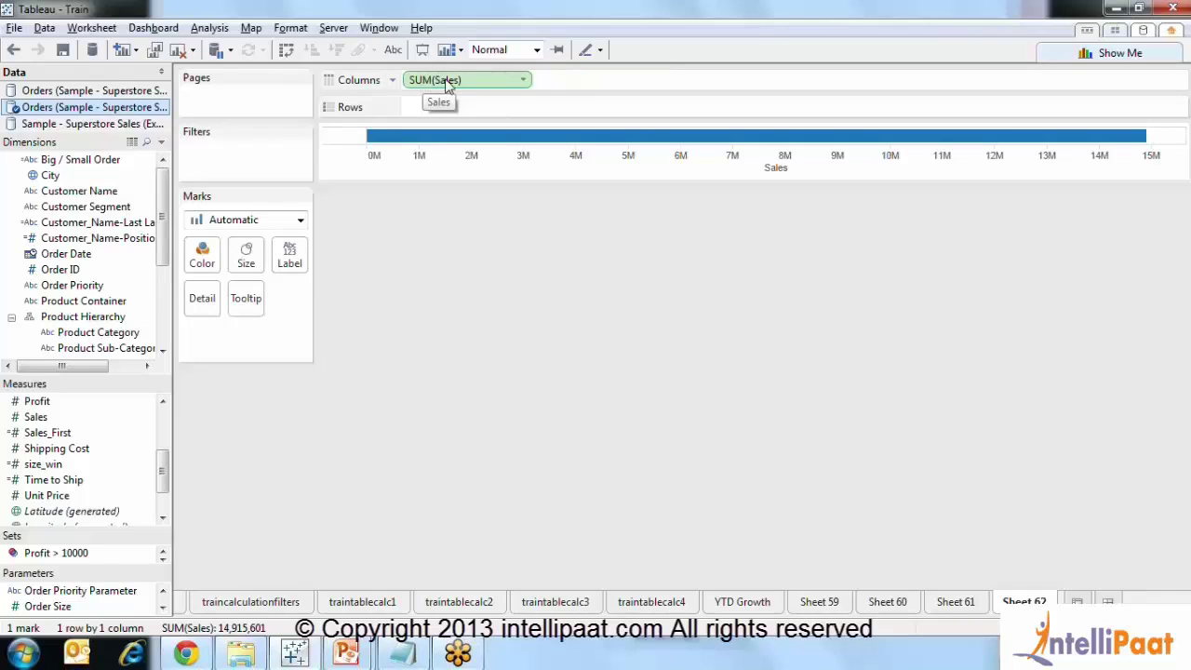
# Change the aggregation of Sales on Columns to Average, followed by Count
pyautogui.click(526, 83)
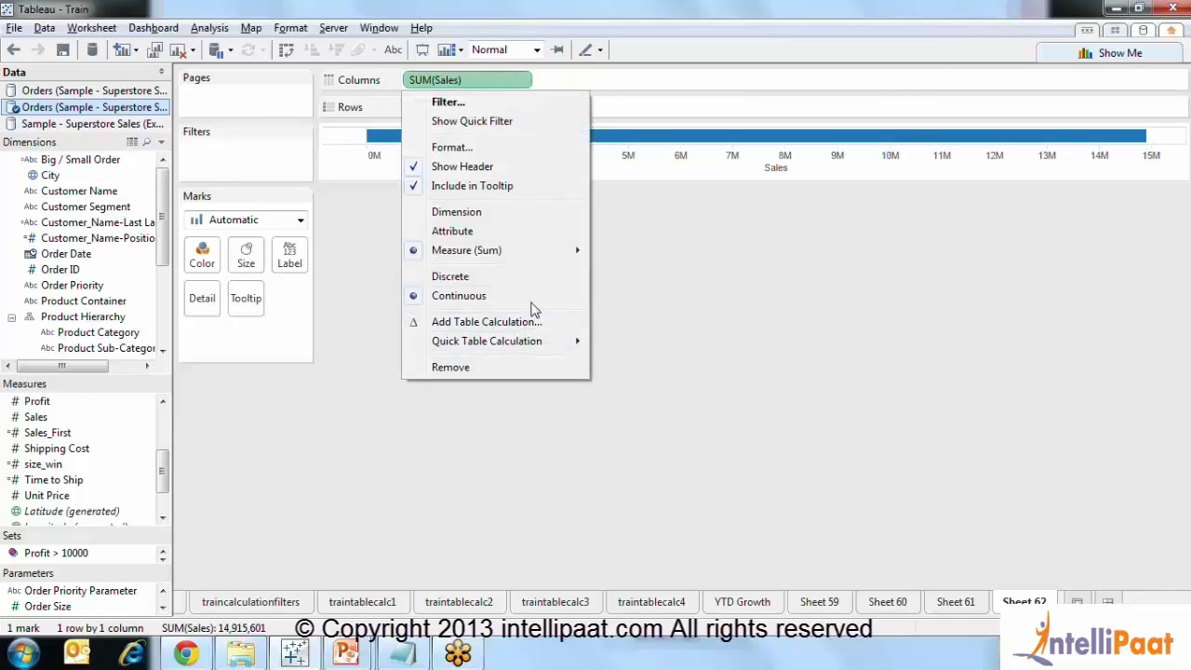
pyautogui.moveTo(544, 252)
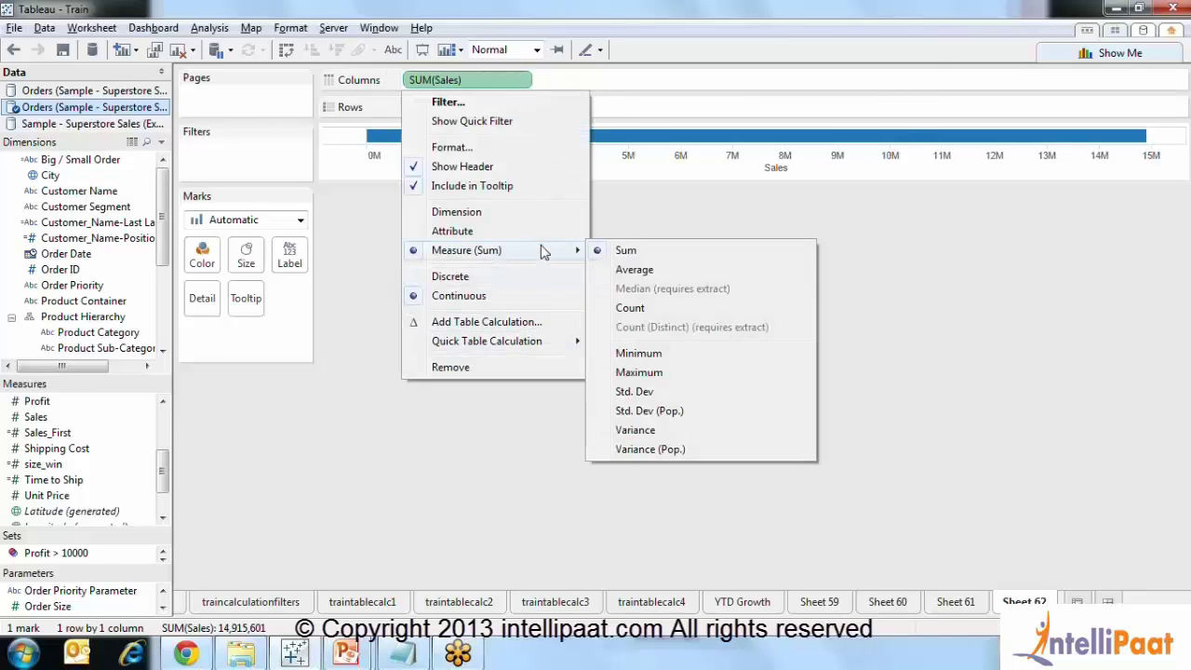
pyautogui.click(631, 272)
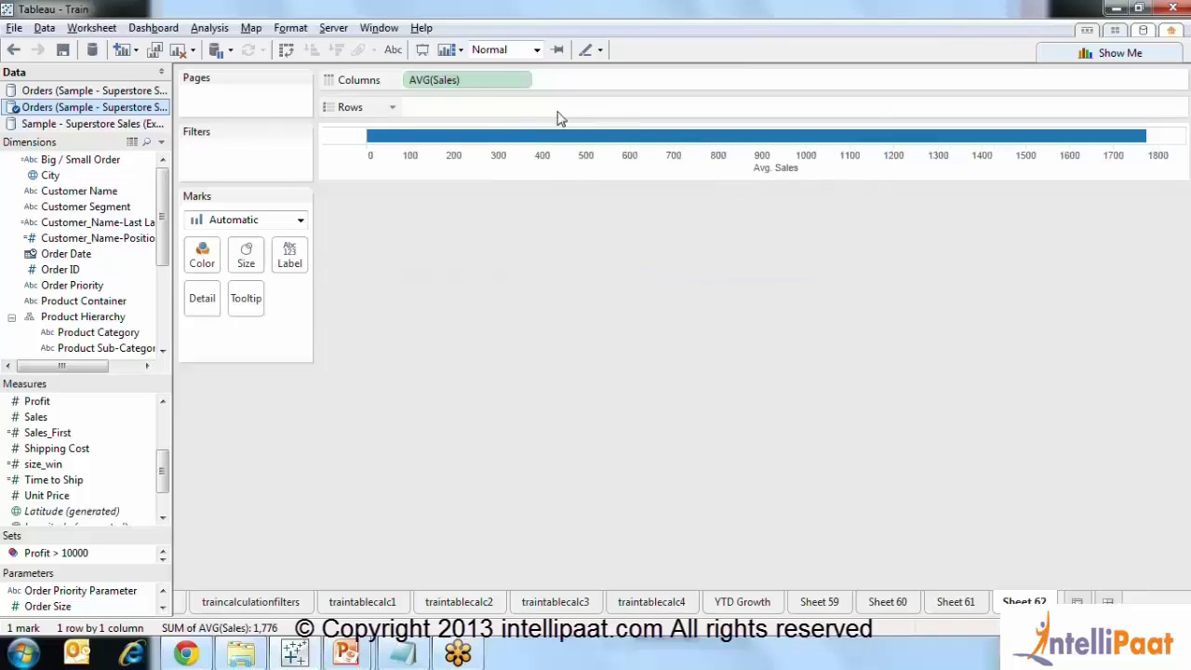
pyautogui.click(526, 84)
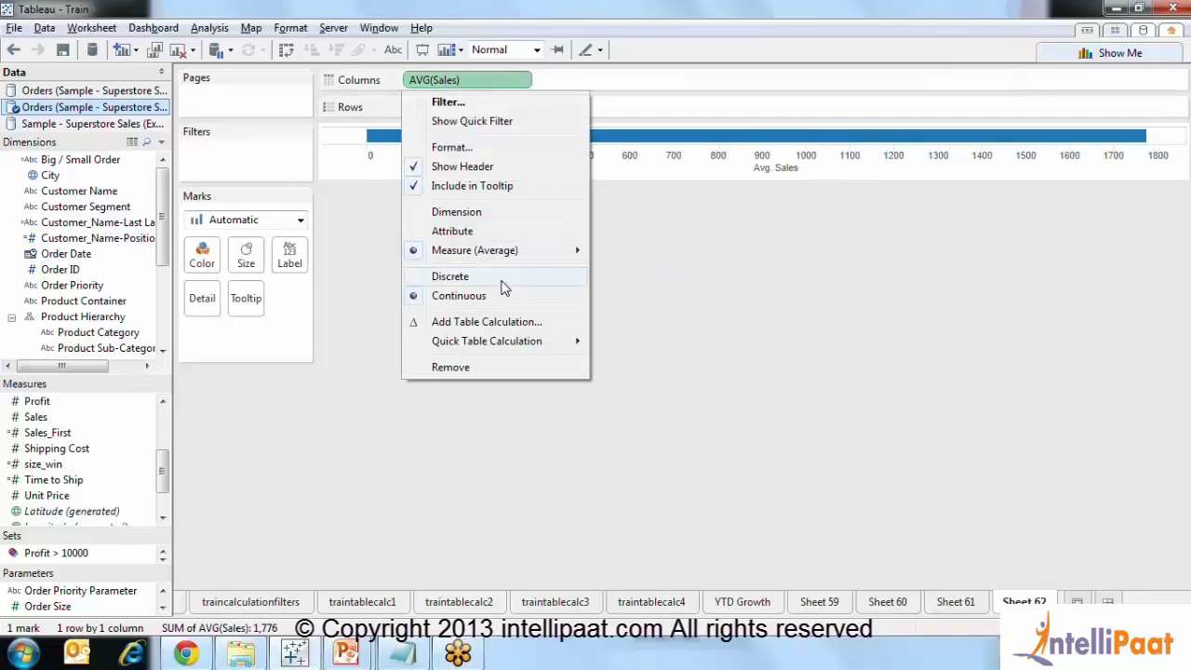
pyautogui.moveTo(517, 254)
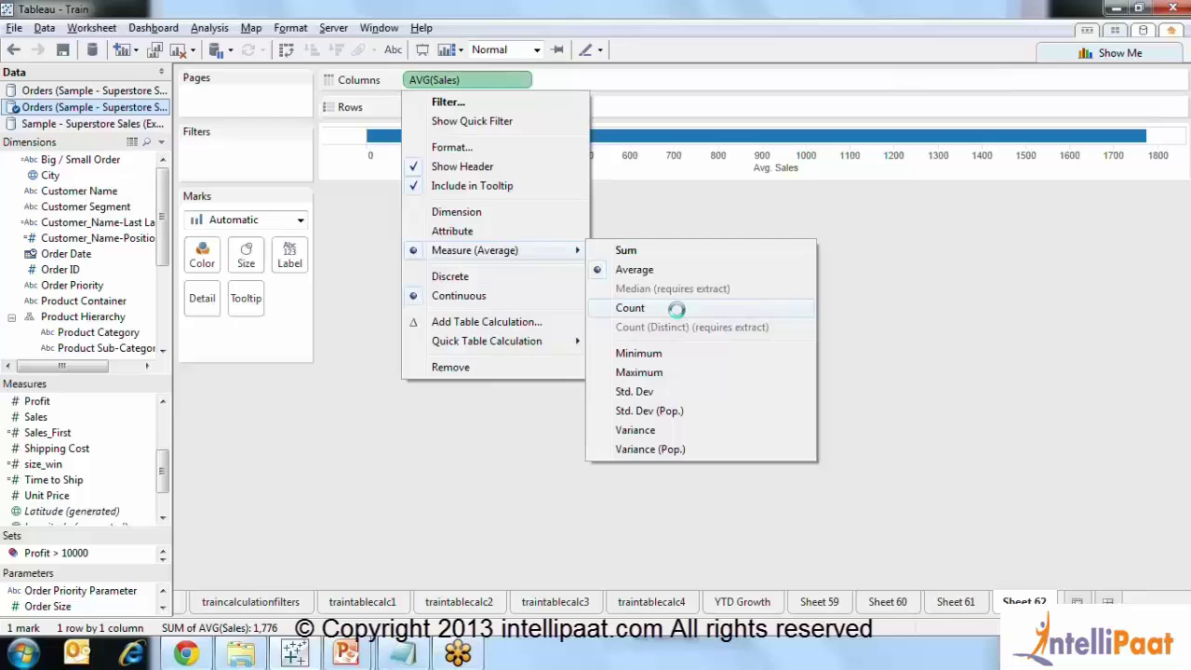
pyautogui.click(629, 308)
# Change the aggregation of Sales on Columns to Minimum and restore it to Sum
pyautogui.click(525, 84)
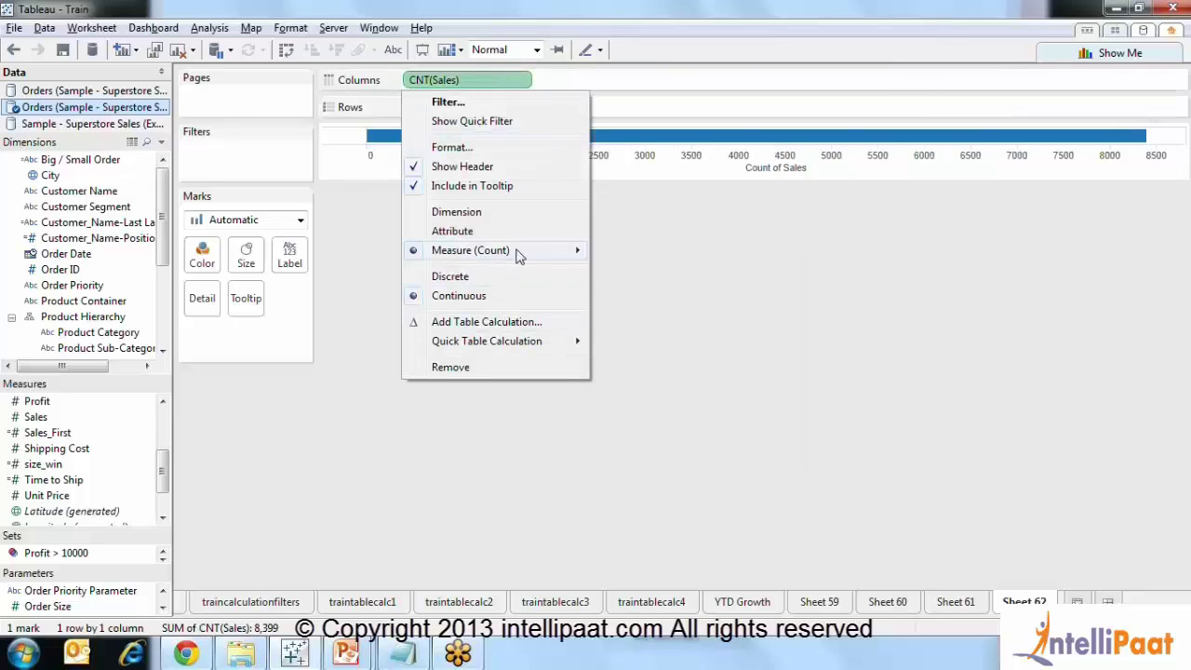
pyautogui.moveTo(518, 255)
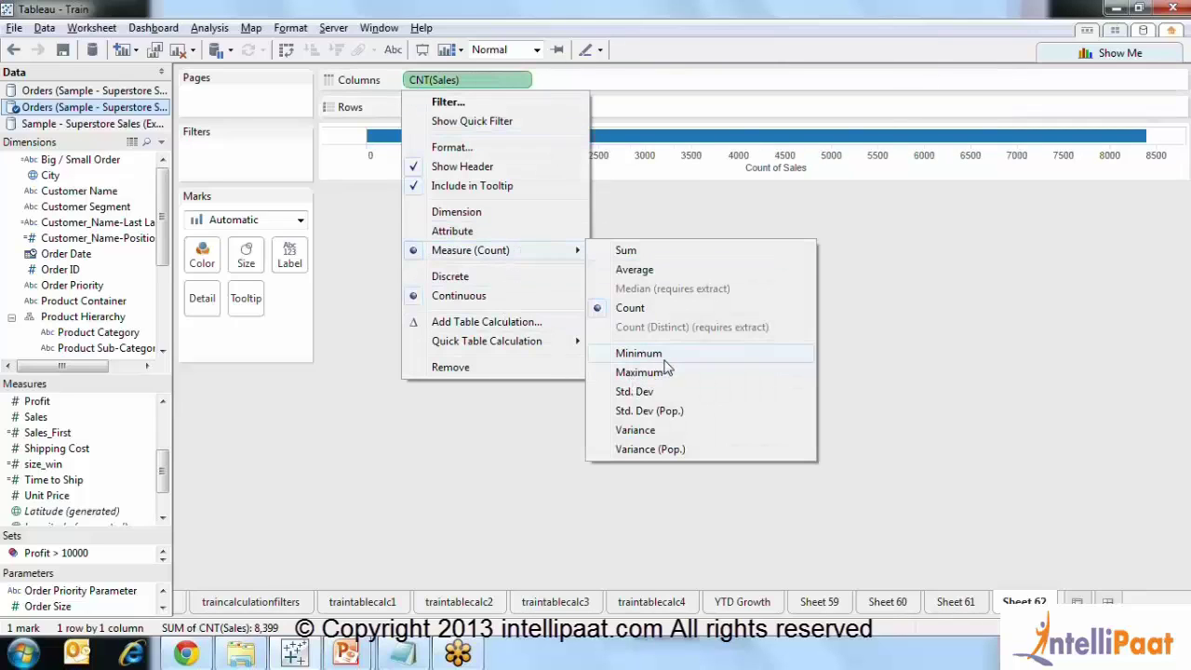
pyautogui.click(637, 354)
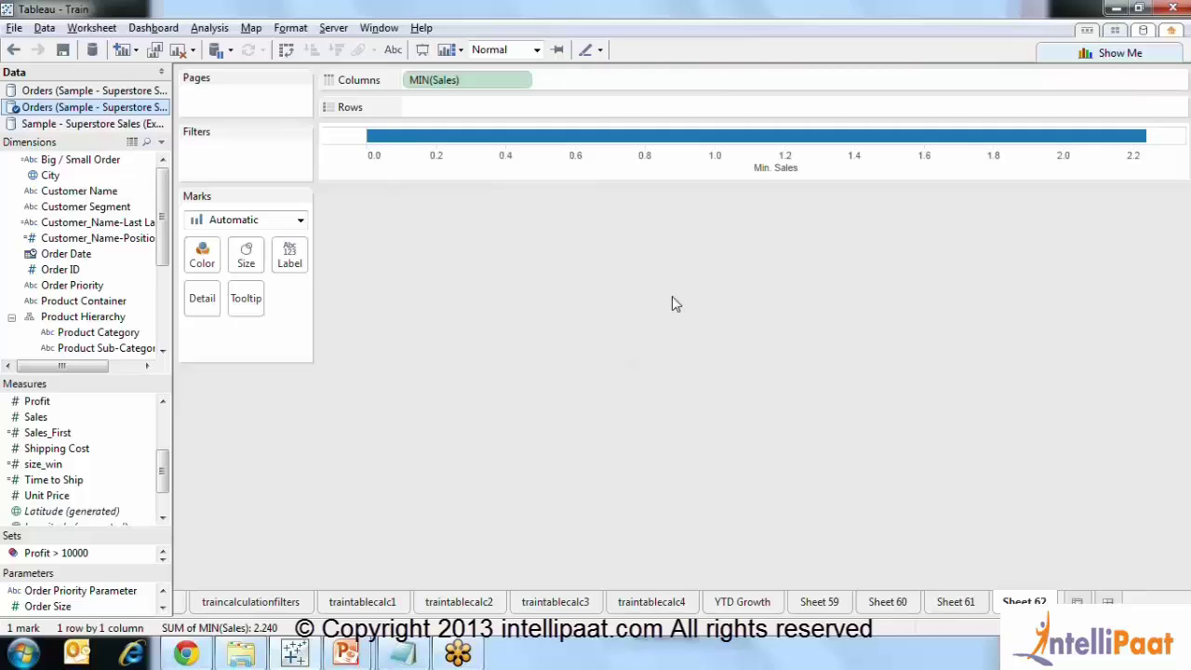
pyautogui.click(525, 80)
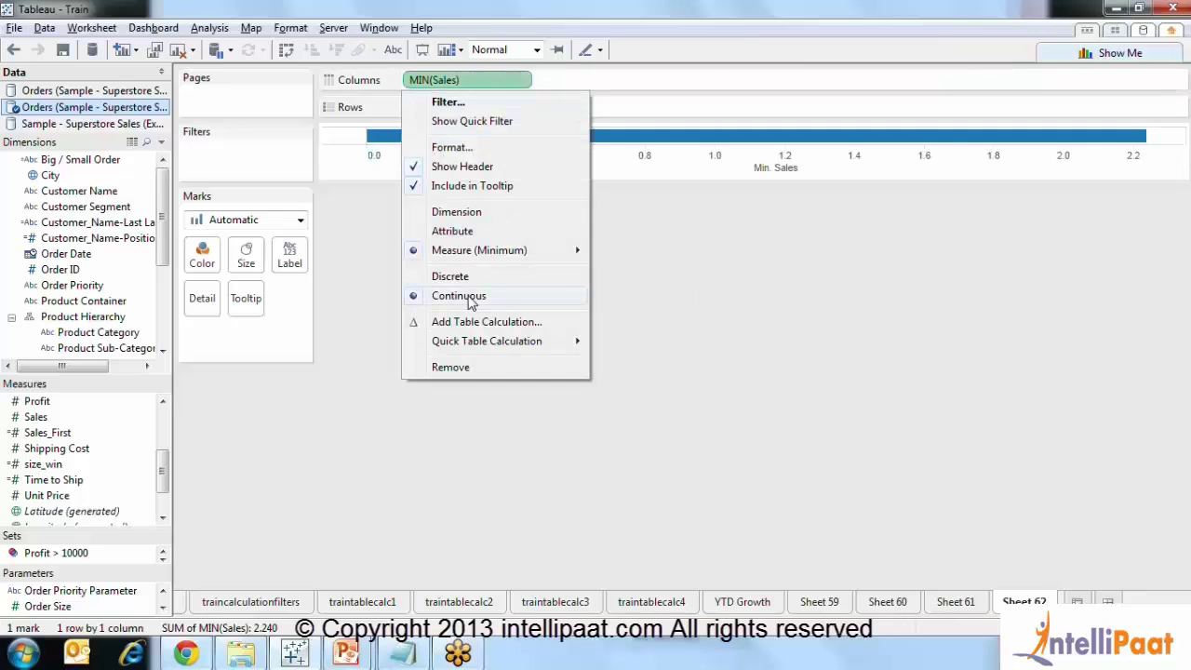
pyautogui.moveTo(478, 252)
pyautogui.click(669, 250)
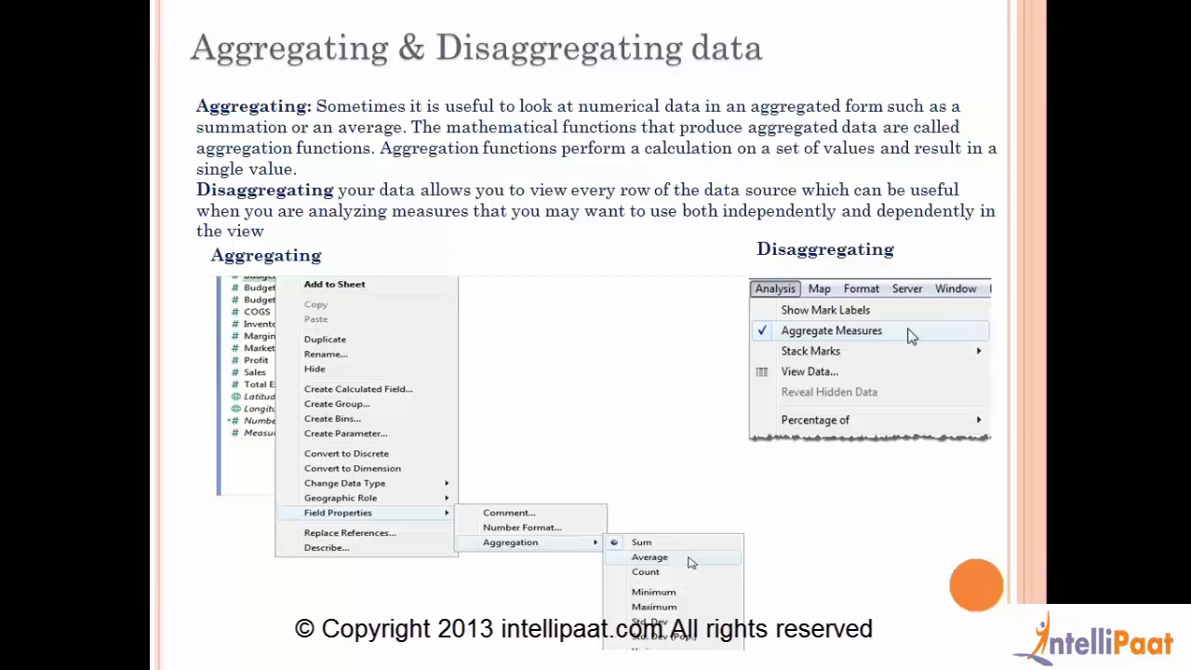
# Return to the PowerPoint slide show and advance to the Aggregated and Disaggregated chart comparison slide
pyautogui.hotkey('alt', 'Tab')
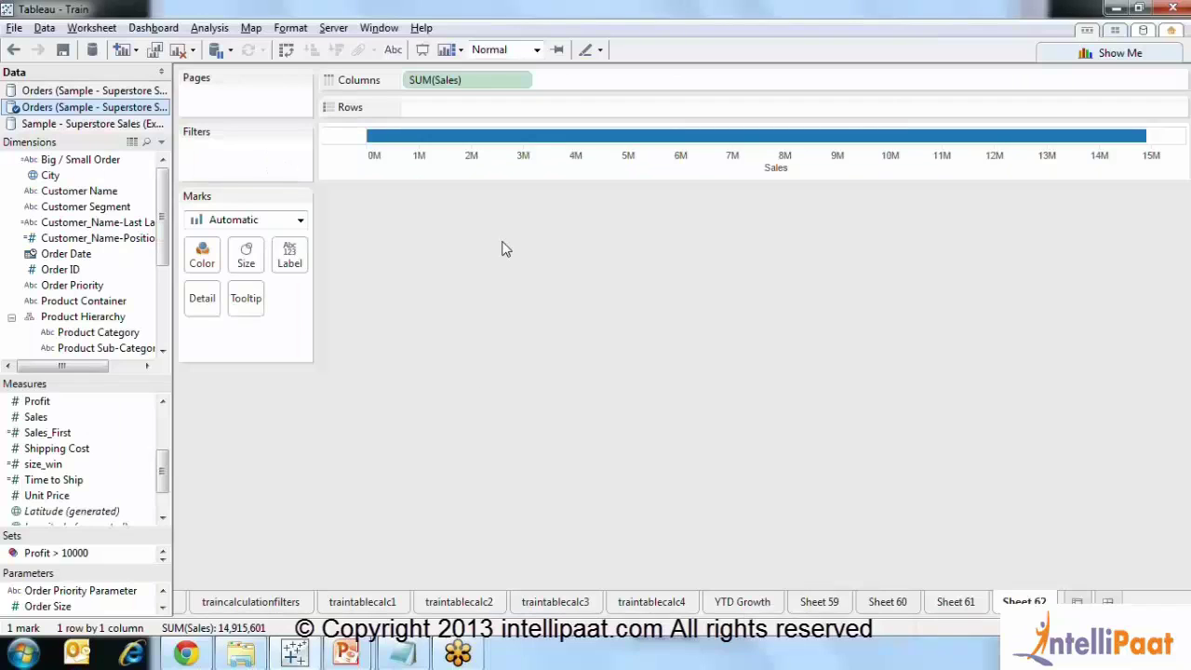
pyautogui.hotkey('alt', 'Tab')
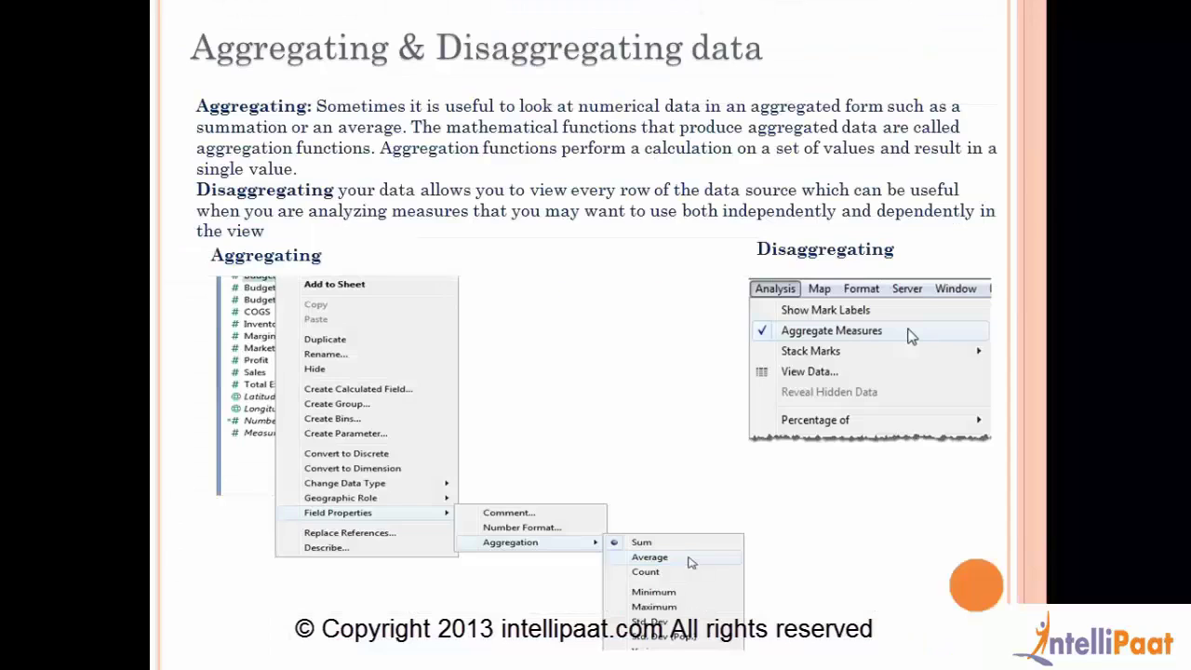
pyautogui.click(976, 584)
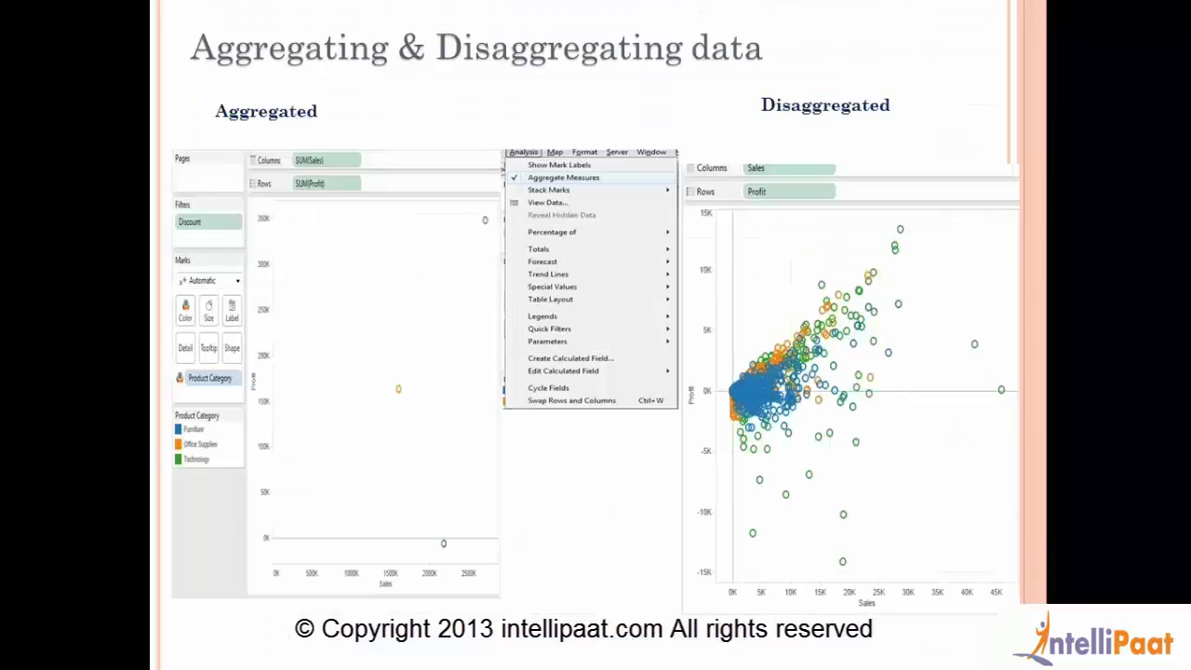
# Switch back to Tableau and add Profit to Rows to plot it against SUM(Sales) on Sheet 62
pyautogui.hotkey('alt', 'Tab')
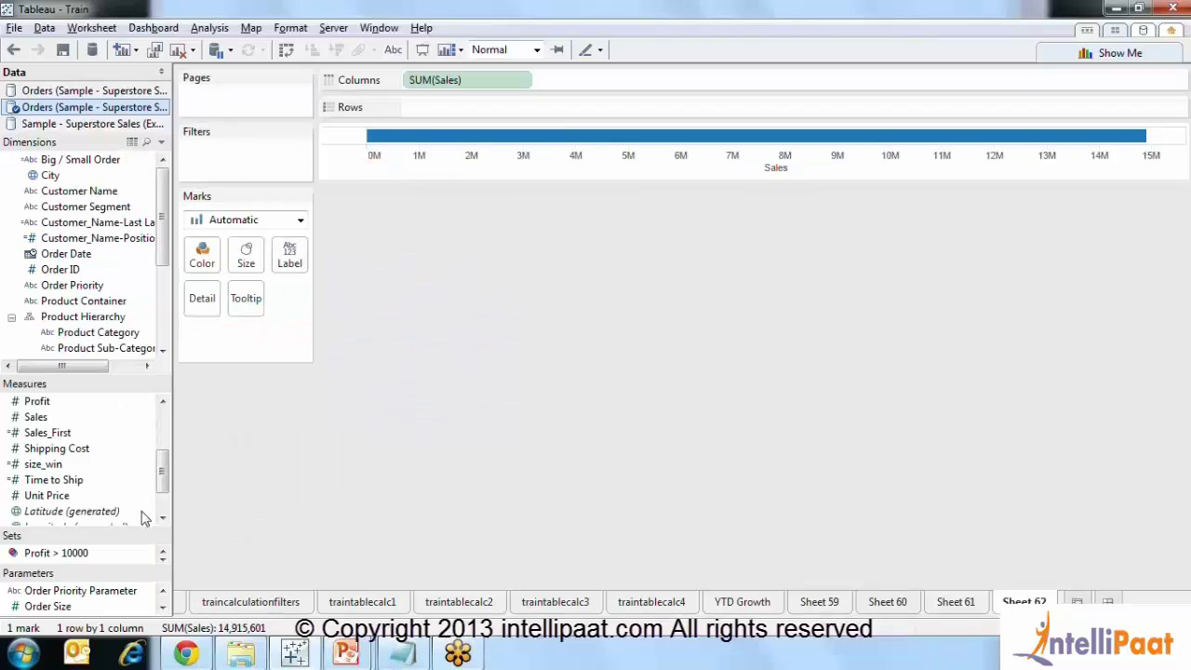
pyautogui.moveTo(37, 401); pyautogui.dragTo(434, 105)
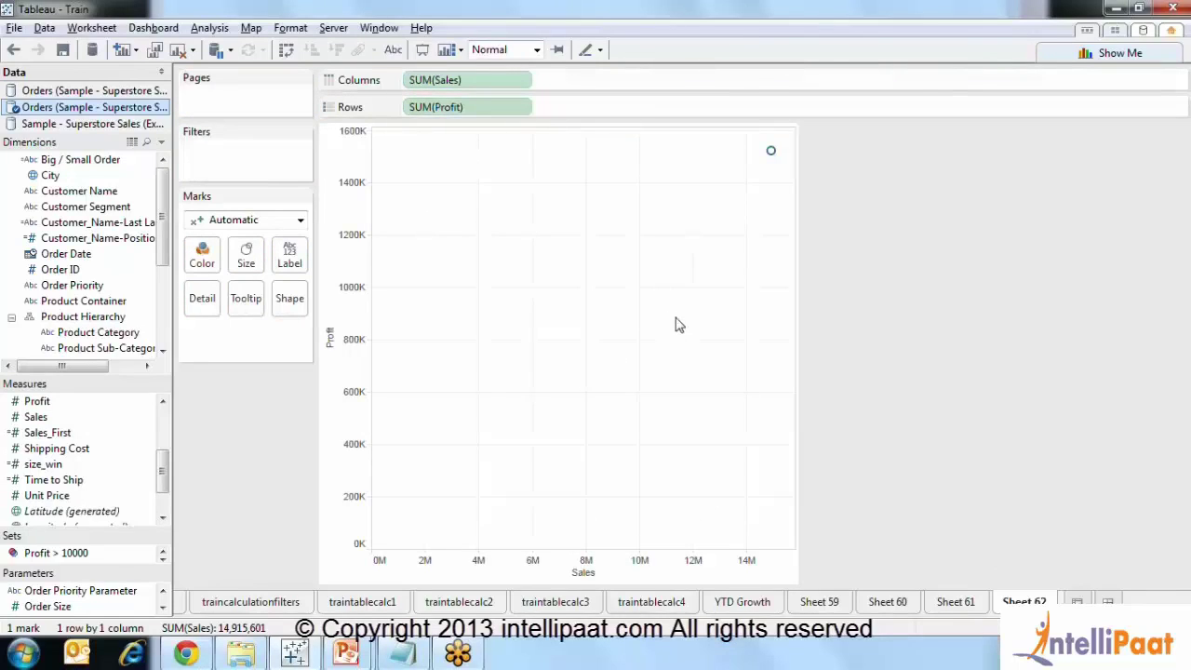
# Disaggregate the measures in the Sales versus Profit scatter plot, and aggregate them again
pyautogui.moveTo(771, 153)
pyautogui.click(207, 29)
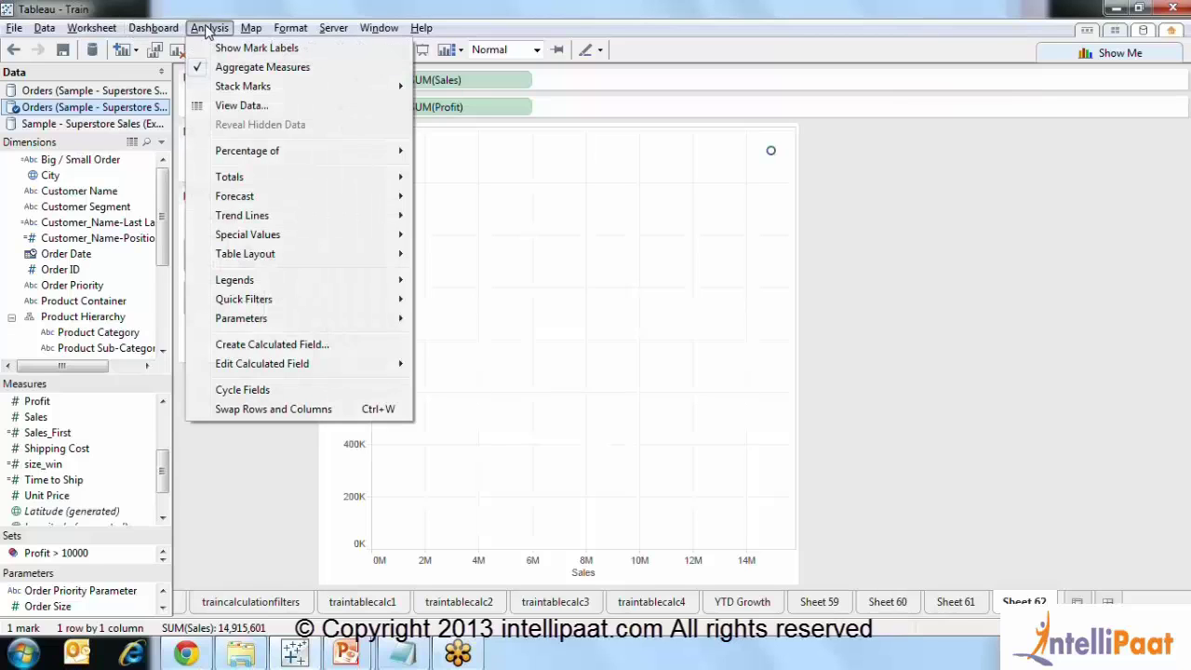
pyautogui.click(228, 69)
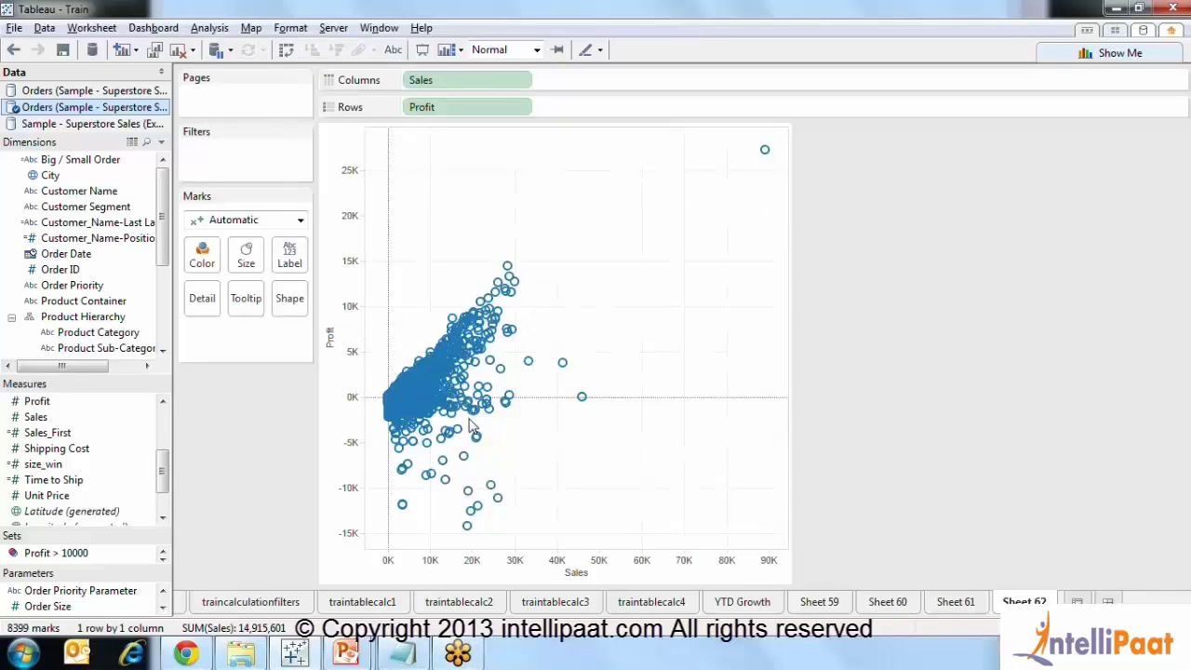
pyautogui.moveTo(488, 318)
pyautogui.moveTo(469, 495)
pyautogui.click(209, 27)
pyautogui.click(252, 67)
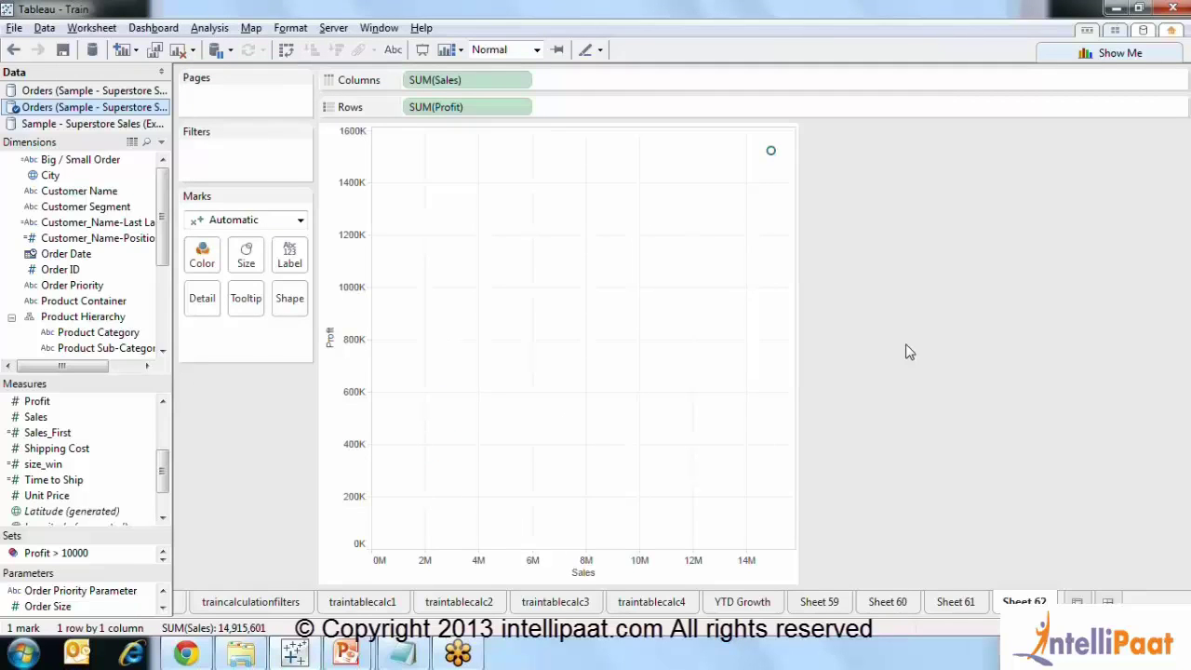
# Turn off Aggregate Measures for the scatter plot and color the individual marks by Order Priority
pyautogui.click(213, 35)
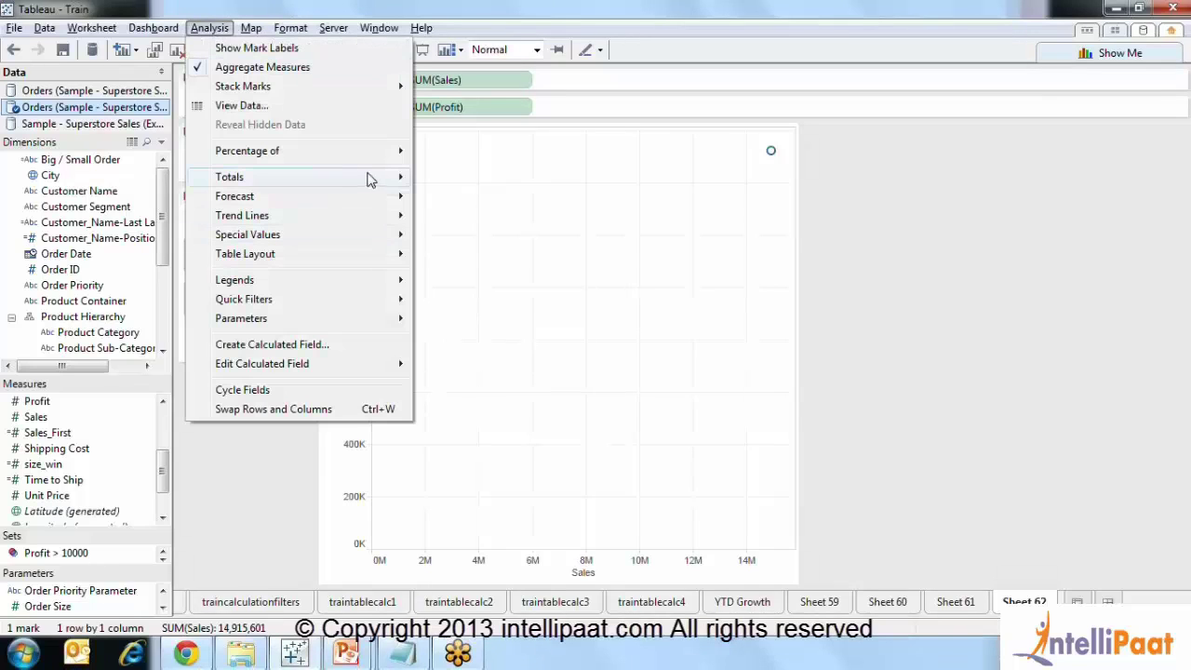
pyautogui.click(310, 70)
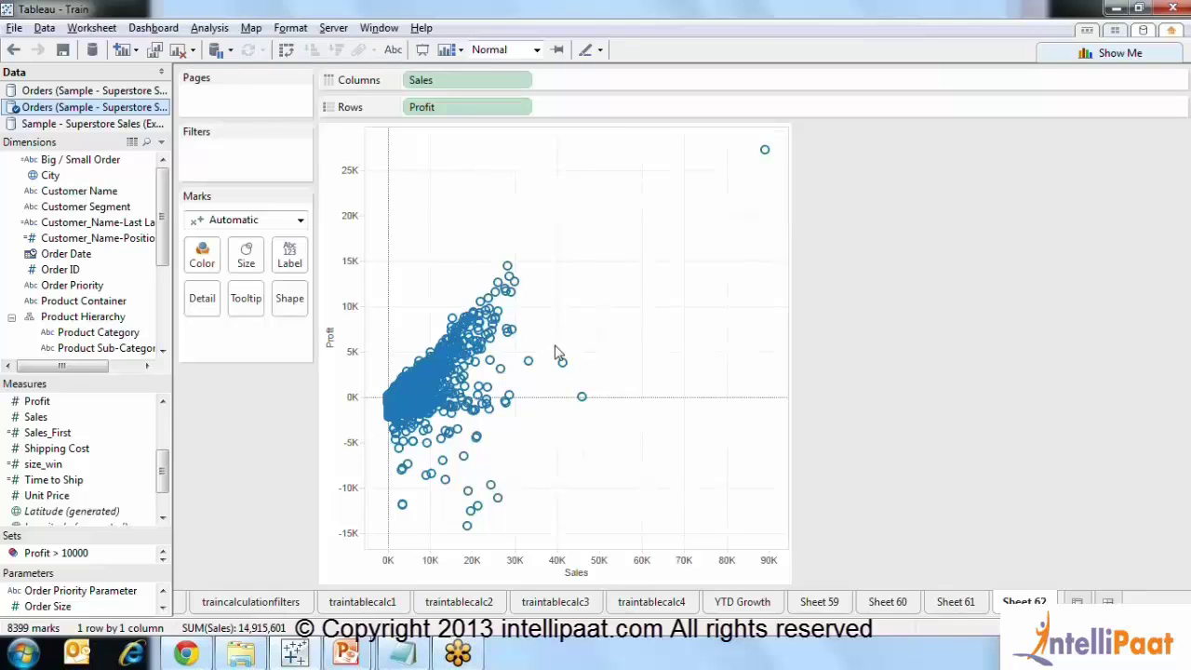
pyautogui.moveTo(81, 285); pyautogui.dragTo(207, 251)
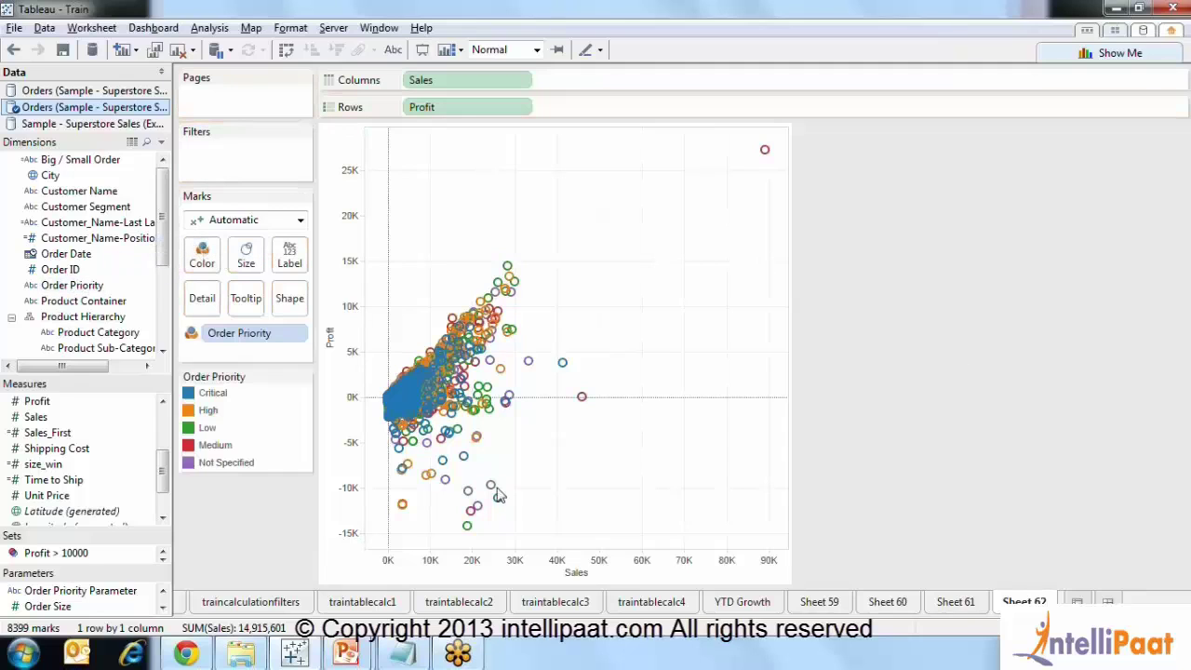
# Highlight the High and Critical order priorities from the color legend, clear the highlight, and undo the Order Priority coloring and disaggregation
pyautogui.click(220, 445)
pyautogui.click(220, 445)
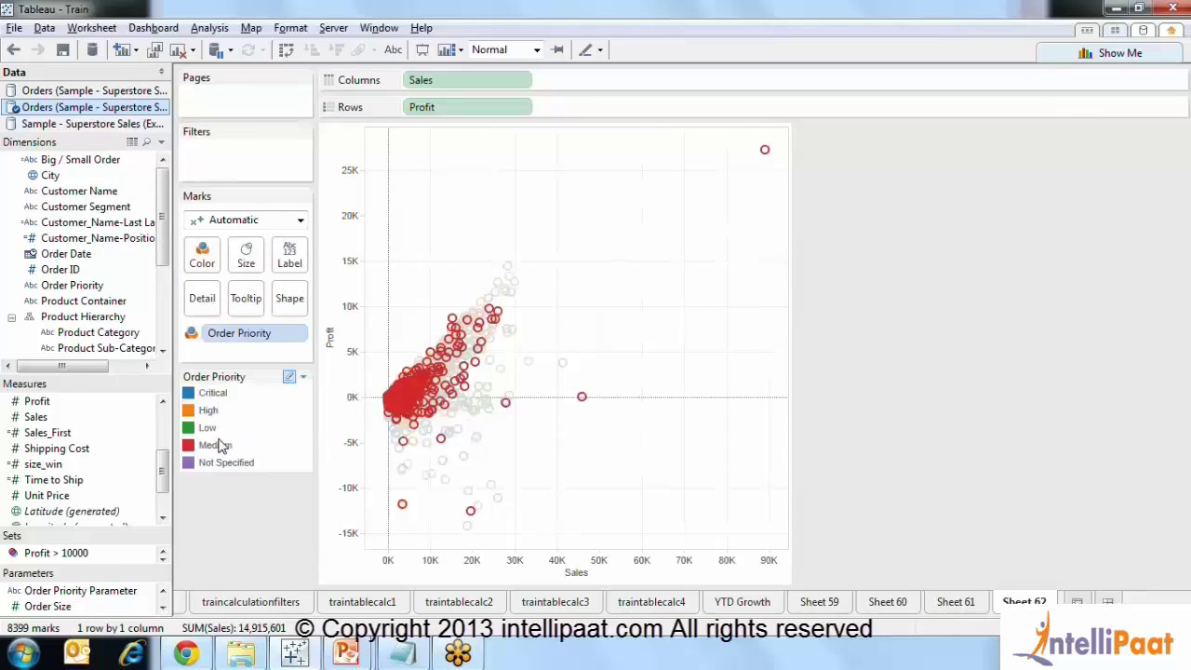
pyautogui.click(213, 466)
pyautogui.click(213, 468)
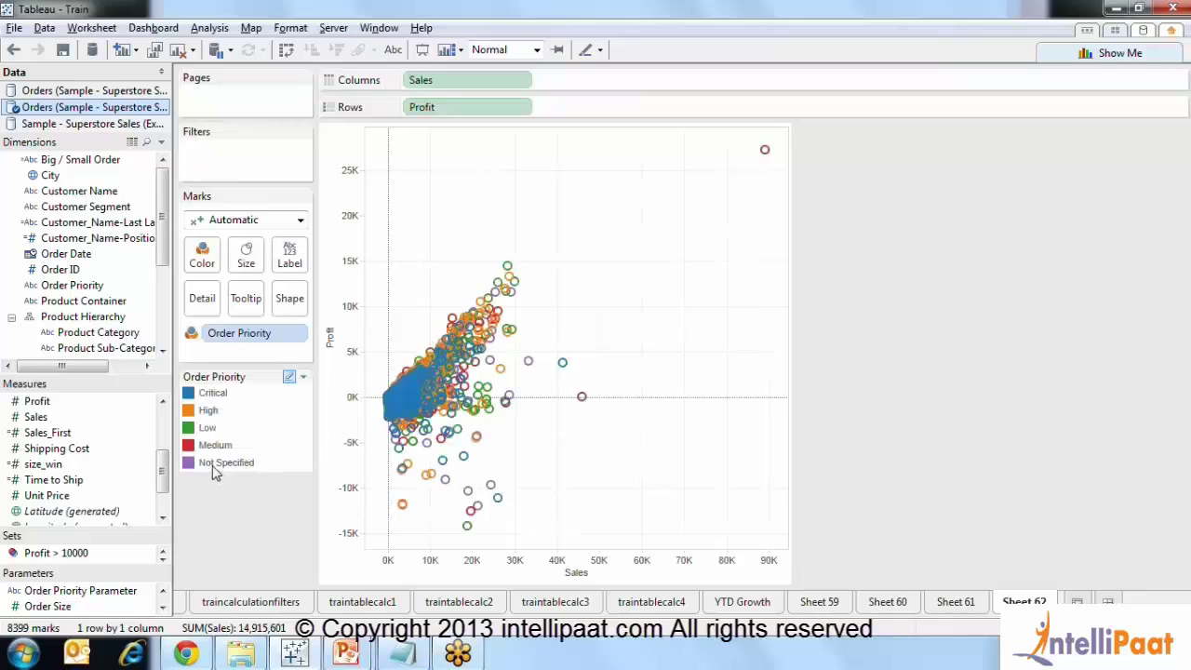
pyautogui.click(213, 419)
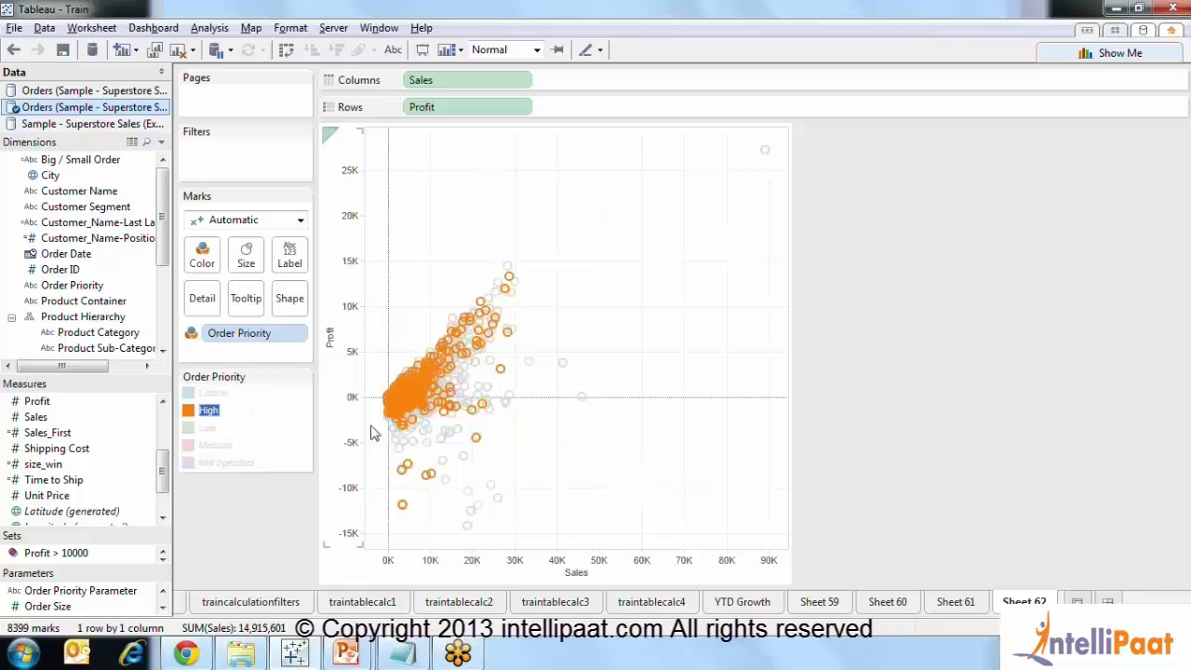
pyautogui.click(213, 393)
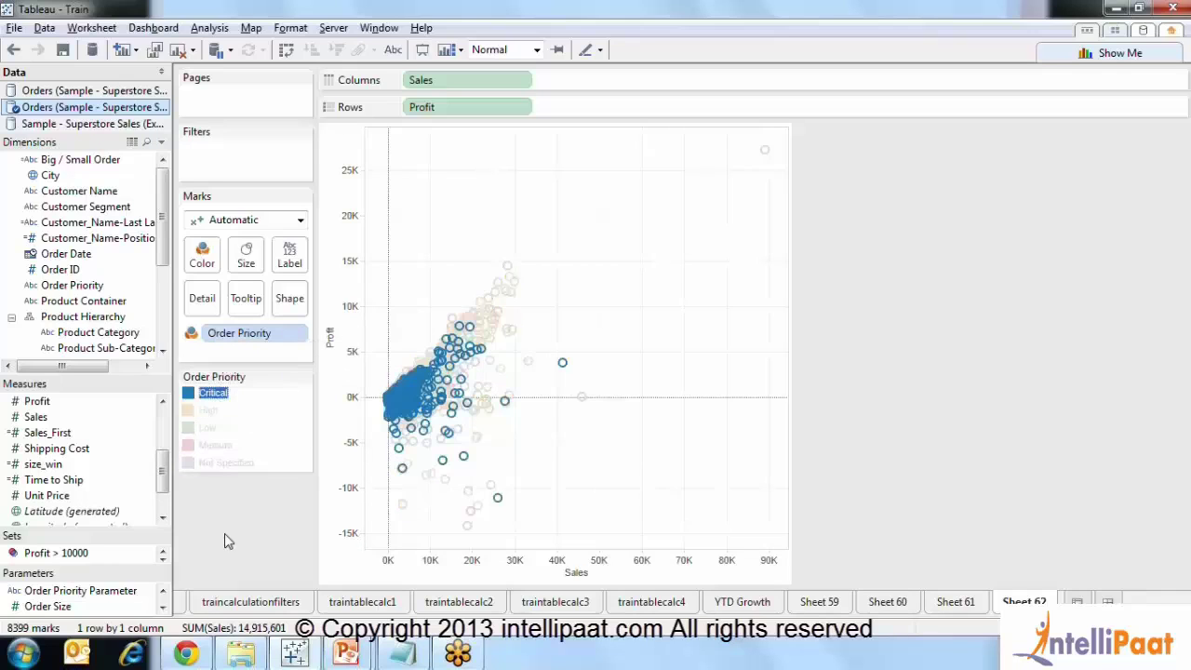
pyautogui.press('Escape')
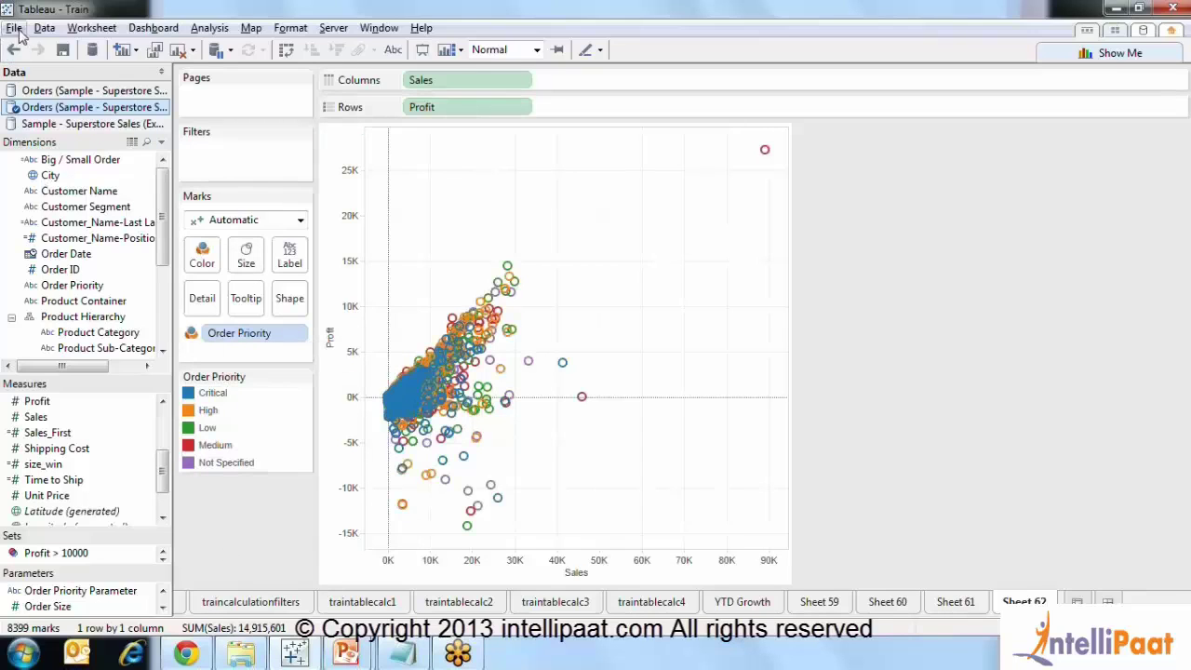
pyautogui.click(16, 51)
pyautogui.click(16, 51)
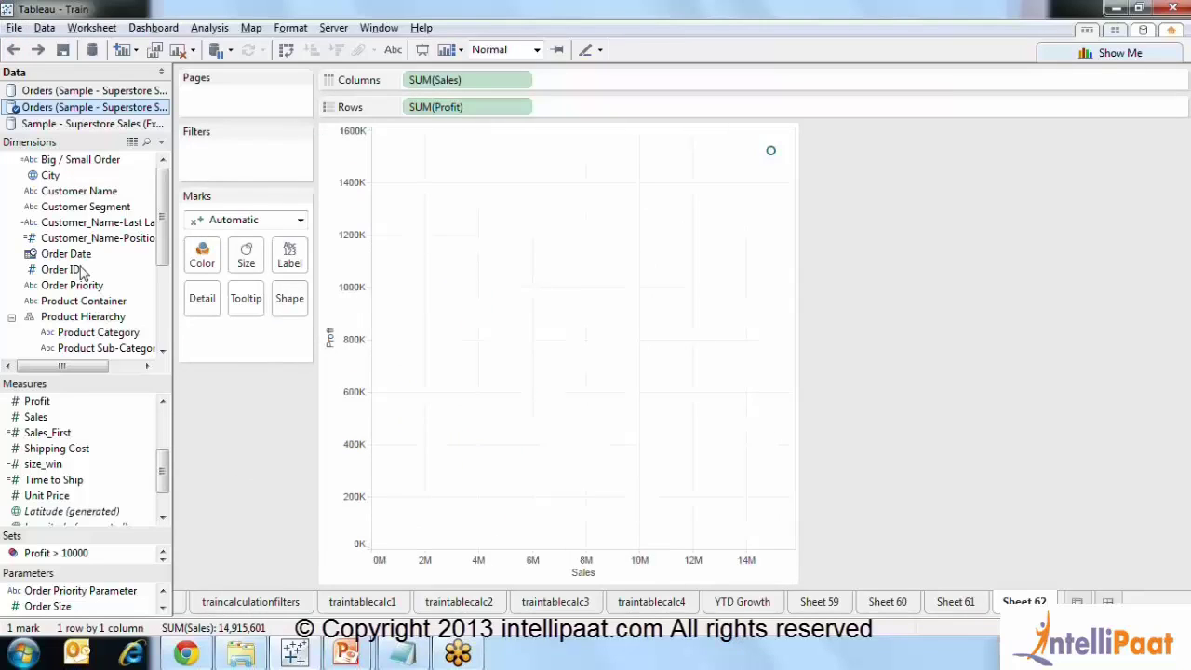
# Break the Sales versus Profit plot down by Order ID at the detail level twice, removing the field each time
pyautogui.moveTo(77, 272); pyautogui.dragTo(212, 307)
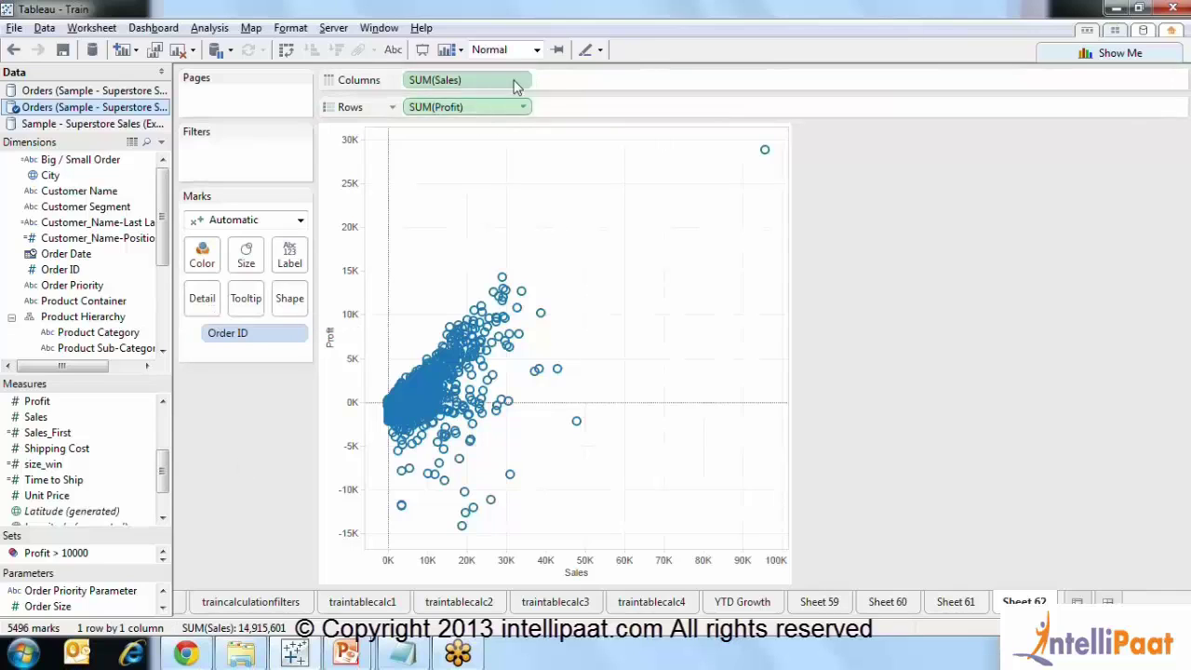
pyautogui.click(224, 335)
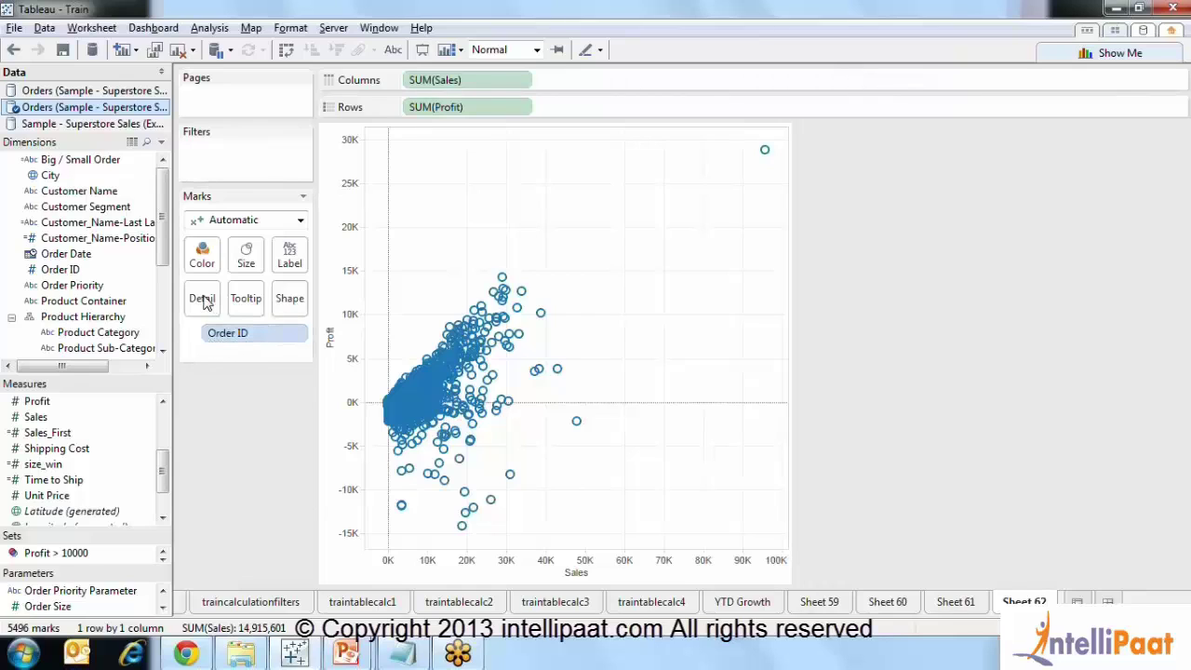
pyautogui.moveTo(233, 333); pyautogui.dragTo(191, 526)
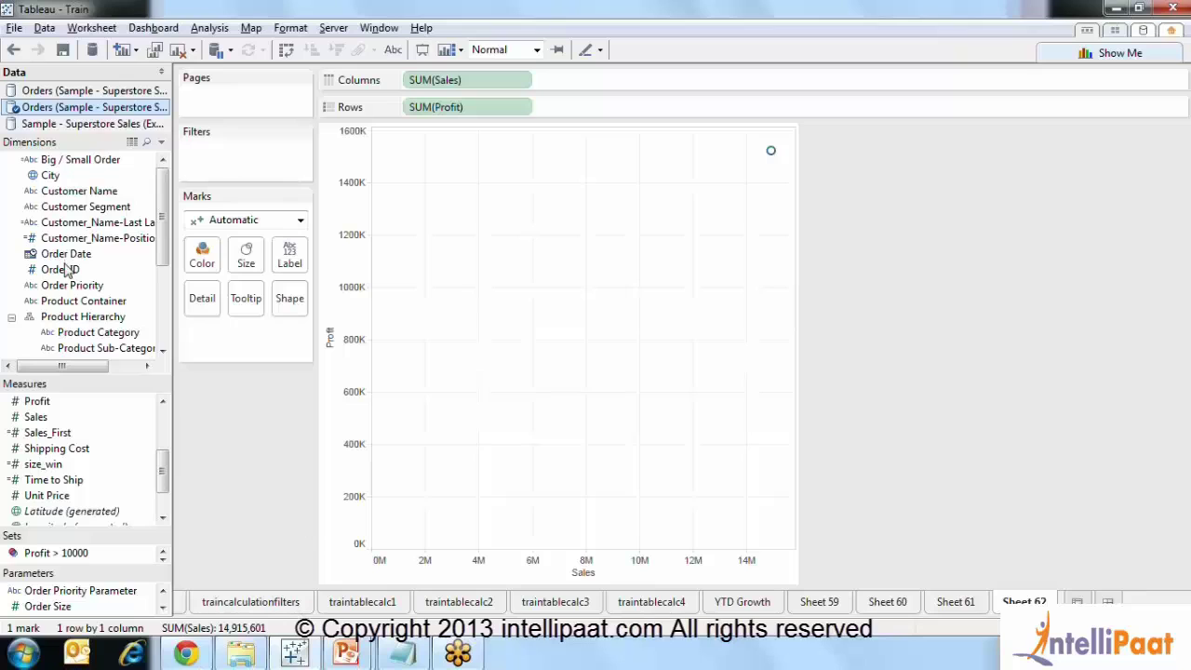
pyautogui.click(209, 28)
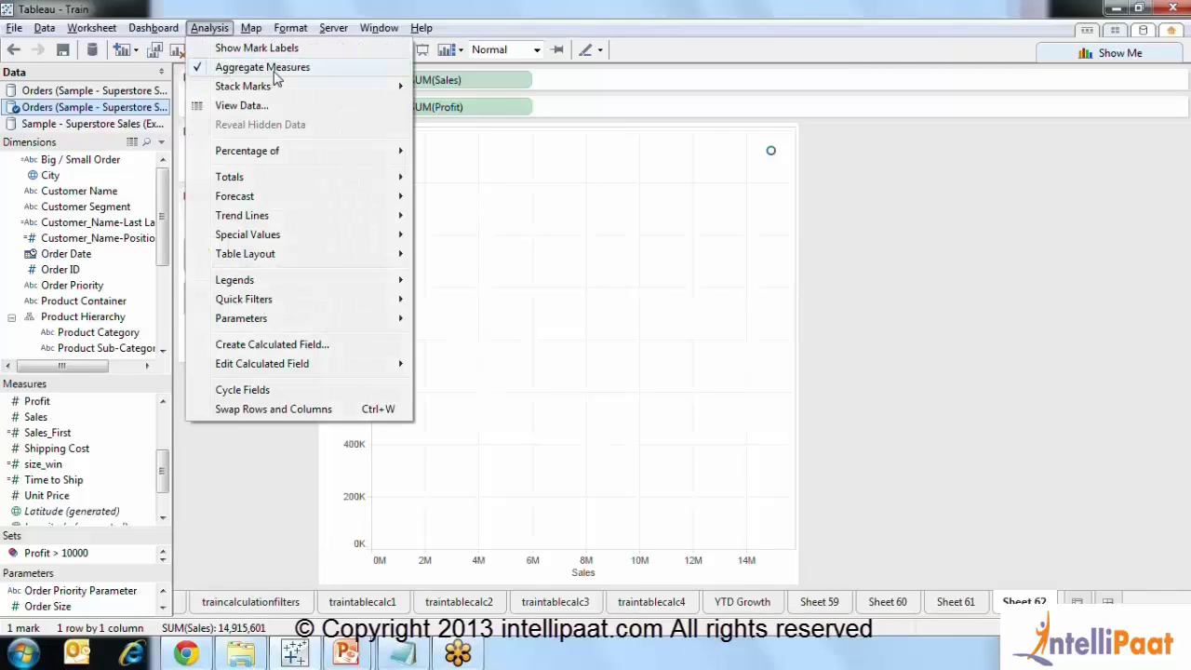
pyautogui.click(307, 7)
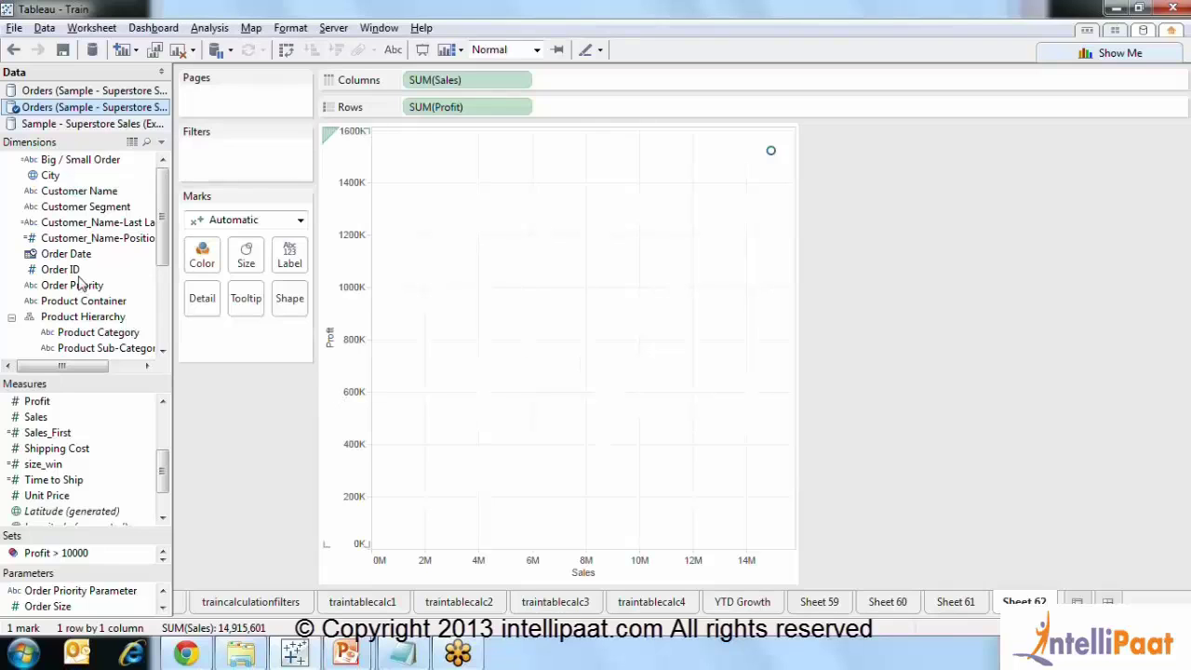
pyautogui.moveTo(72, 271); pyautogui.dragTo(202, 307)
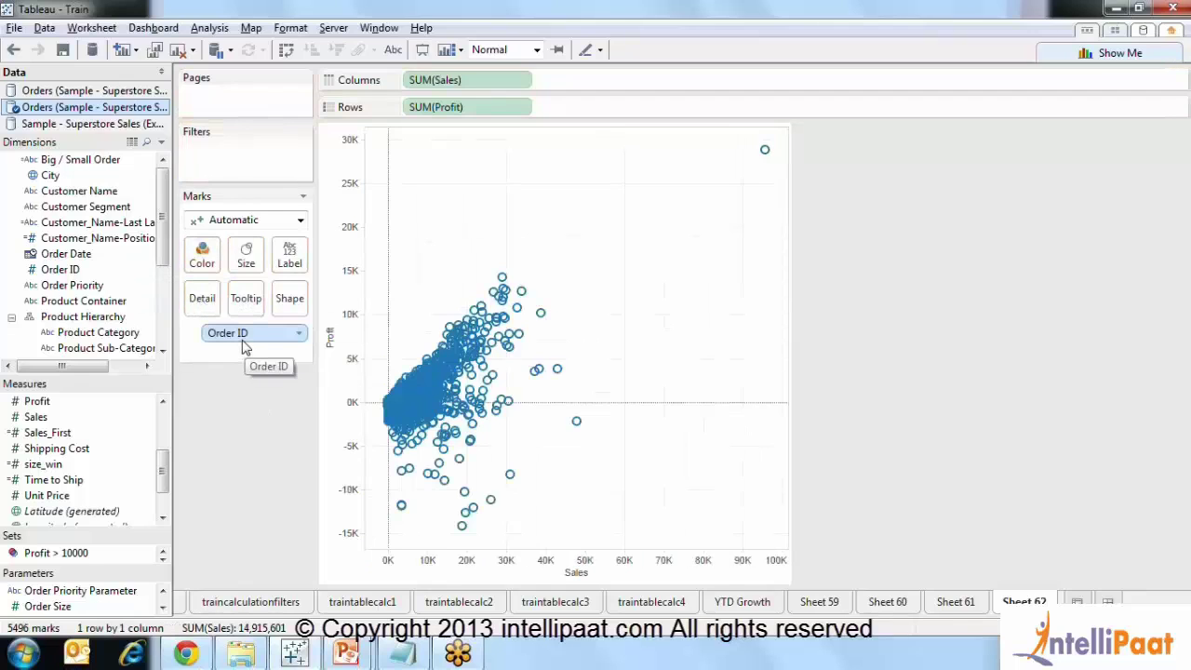
pyautogui.moveTo(248, 333); pyautogui.dragTo(234, 465)
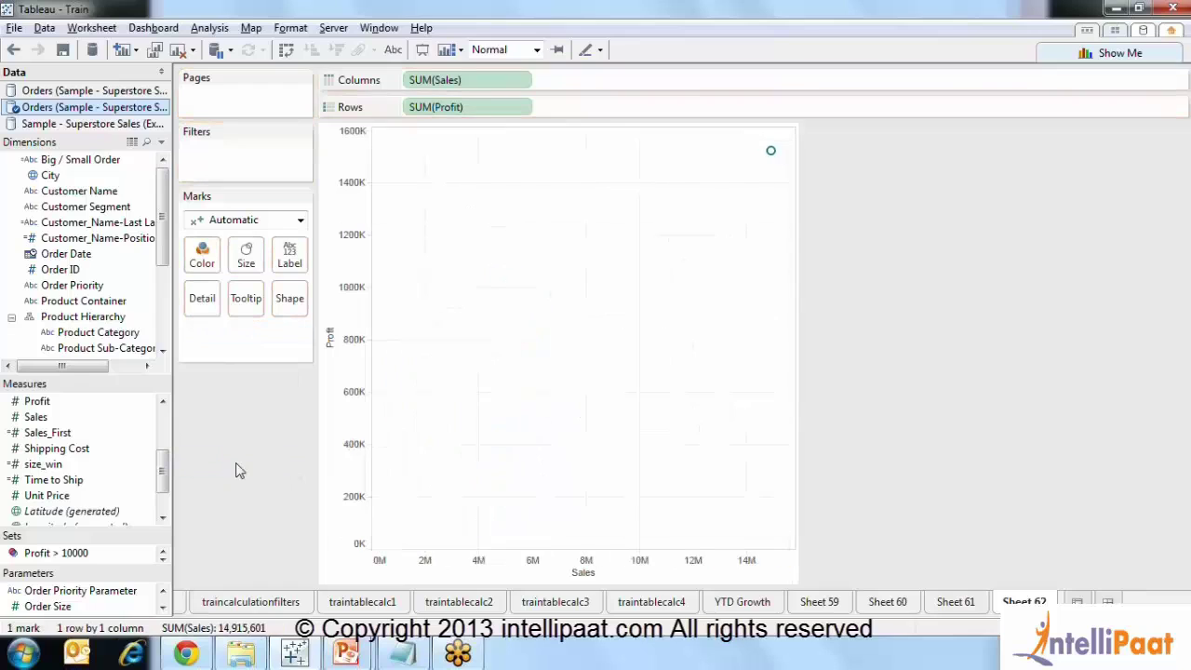
# Color the aggregated marks by Order Priority and by Product Category in turn, removing each field from the marks
pyautogui.moveTo(61, 285); pyautogui.dragTo(214, 263)
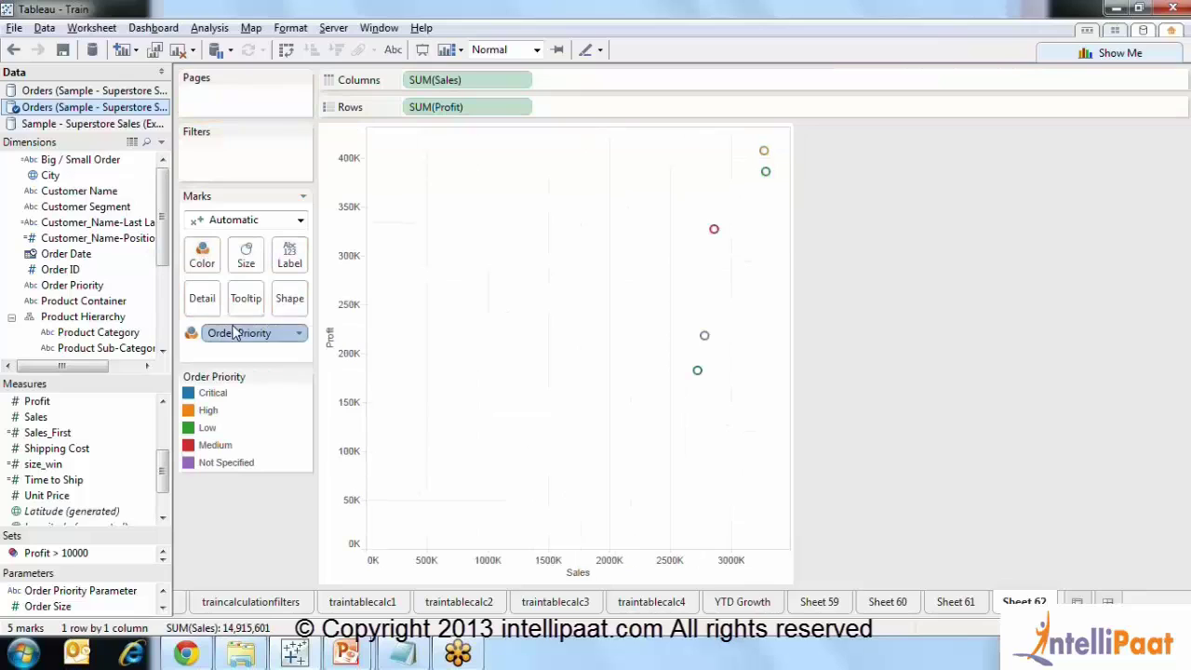
pyautogui.moveTo(222, 334); pyautogui.dragTo(212, 503)
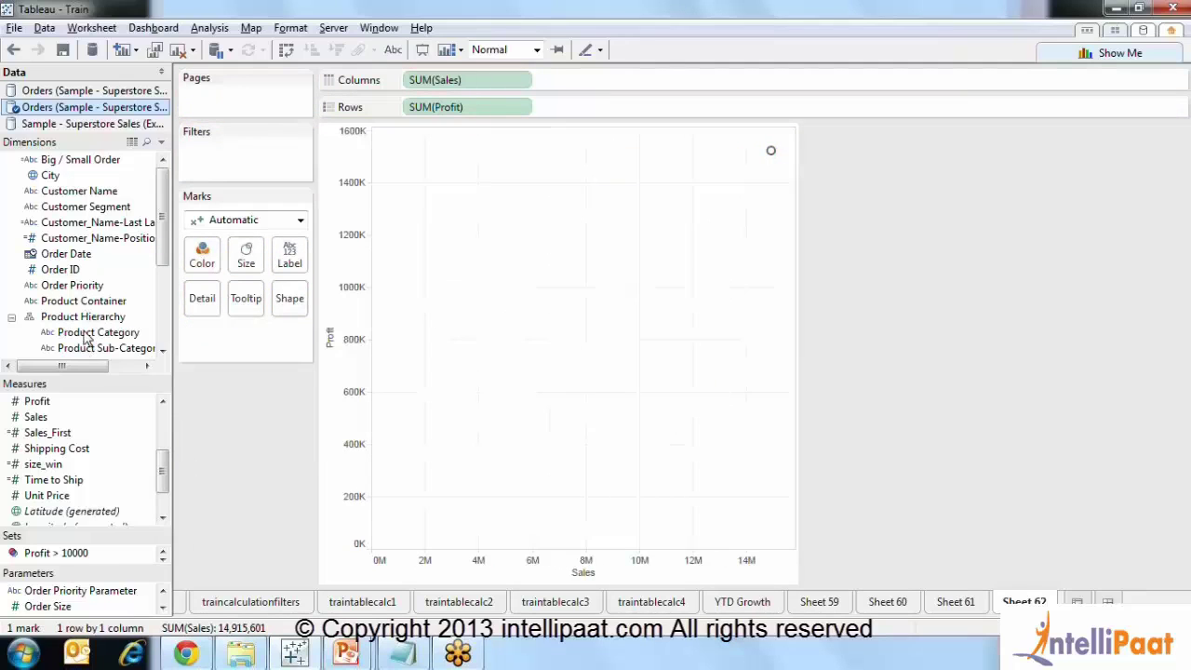
pyautogui.moveTo(89, 335); pyautogui.dragTo(213, 246)
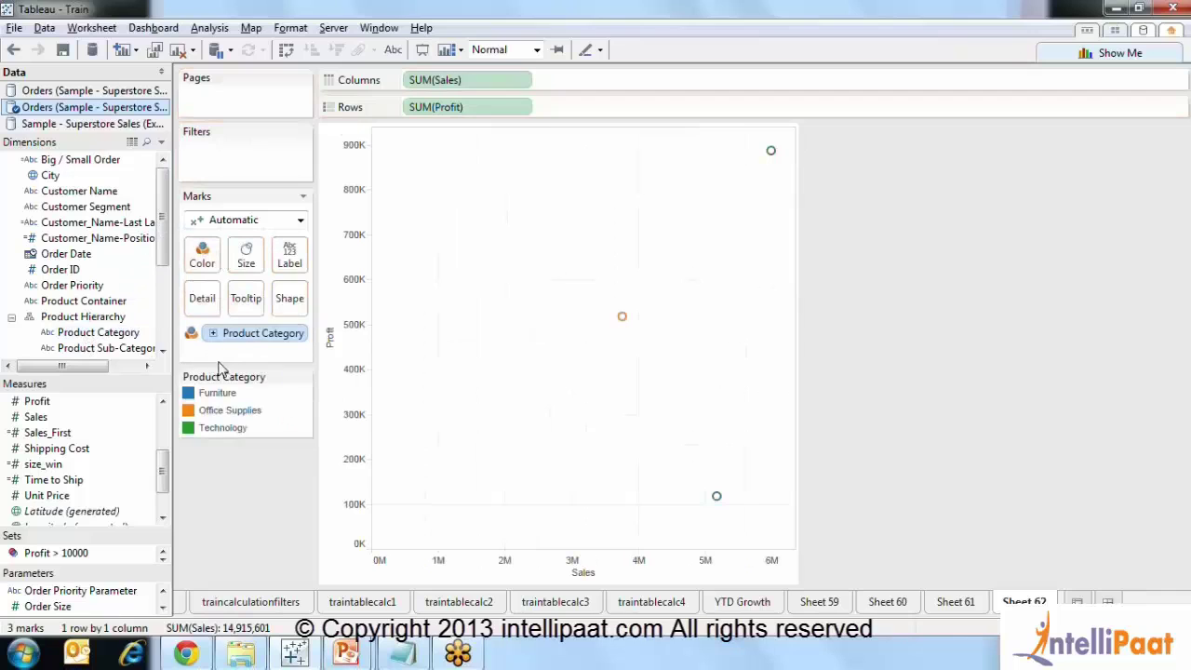
pyautogui.moveTo(229, 335); pyautogui.dragTo(225, 491)
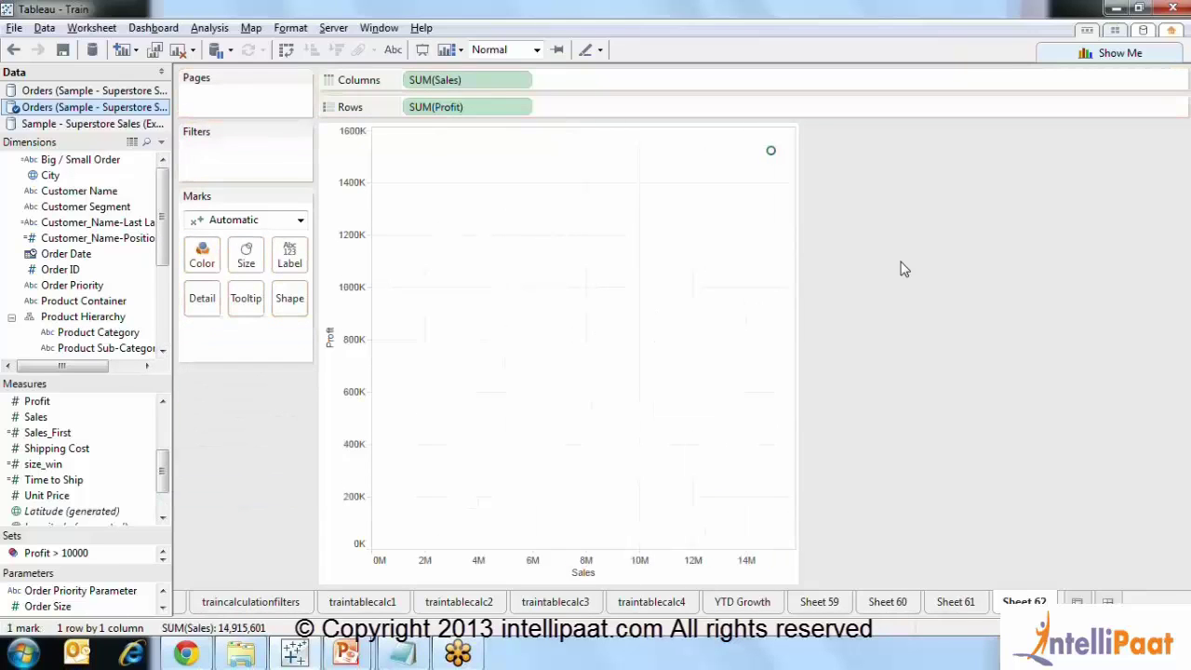
# Check the Reference Lines slide in the PowerPoint slide show, return to Tableau and create a new worksheet
pyautogui.hotkey('alt', 'Tab')
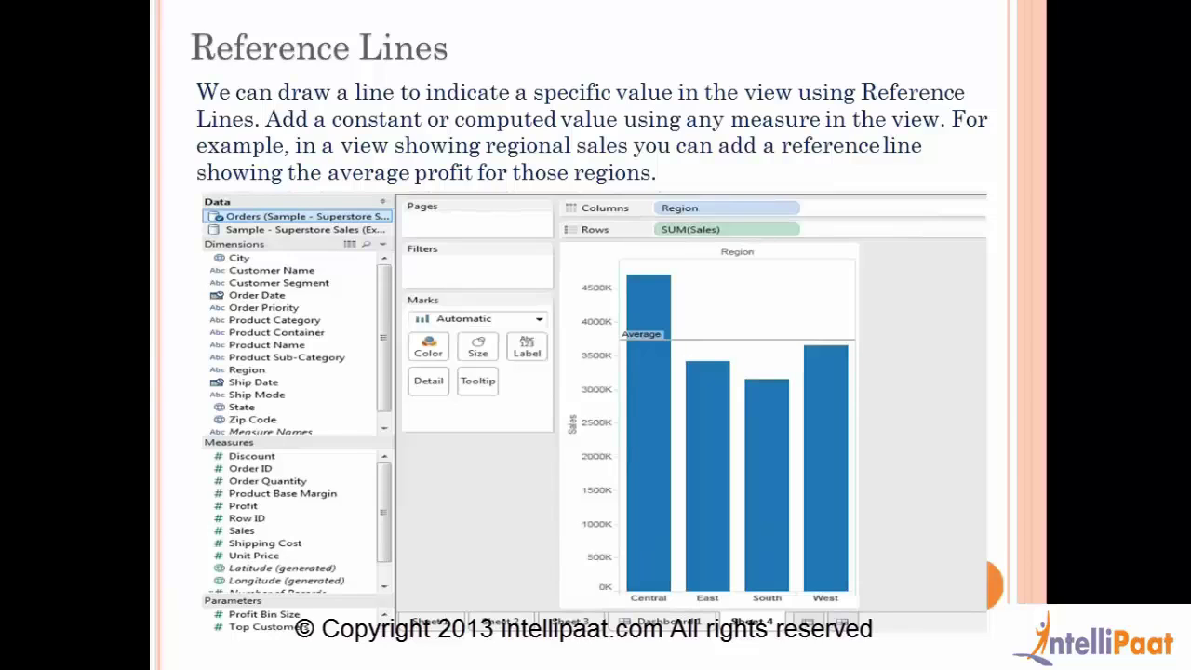
pyautogui.hotkey('alt', 'Tab')
pyautogui.click(1082, 600)
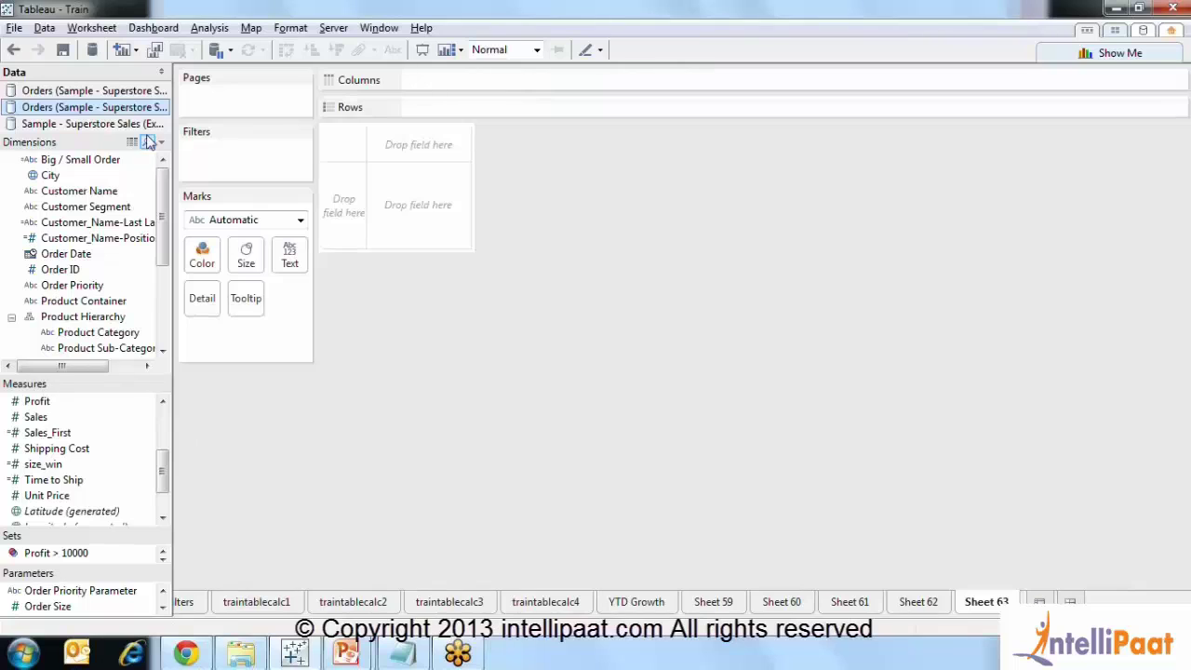
# Build a bar chart with Order Priority on Columns and SUM(Sales) on Rows, and show the mark labels
pyautogui.moveTo(75, 286); pyautogui.dragTo(495, 84)
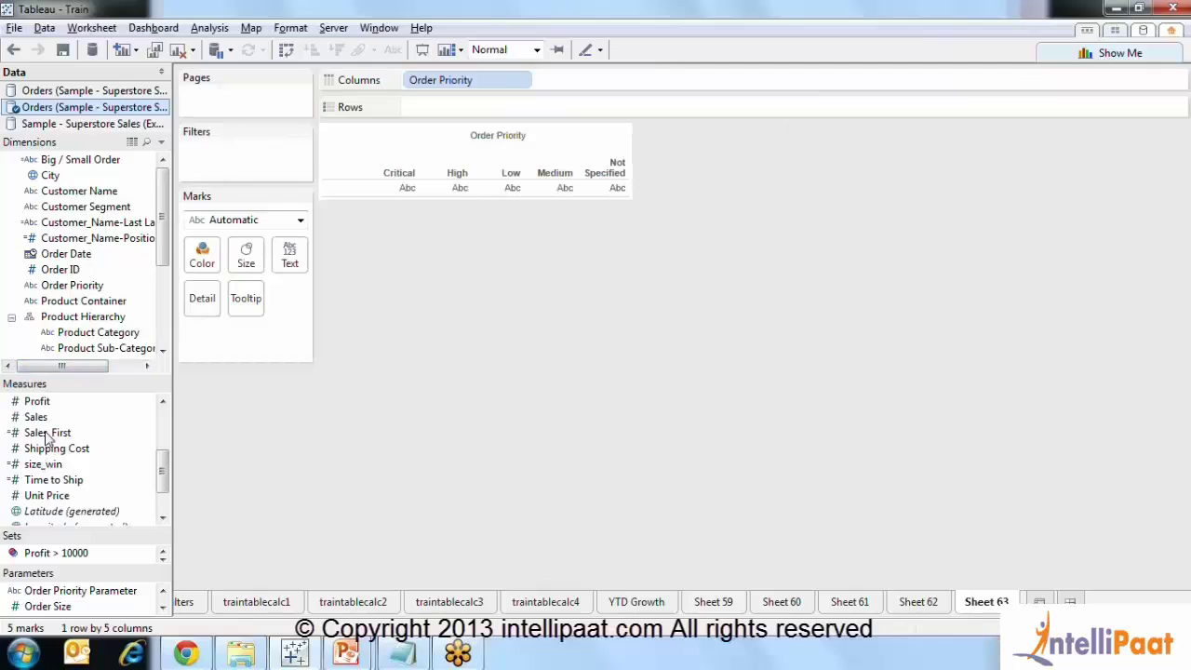
pyautogui.moveTo(36, 417); pyautogui.dragTo(506, 107)
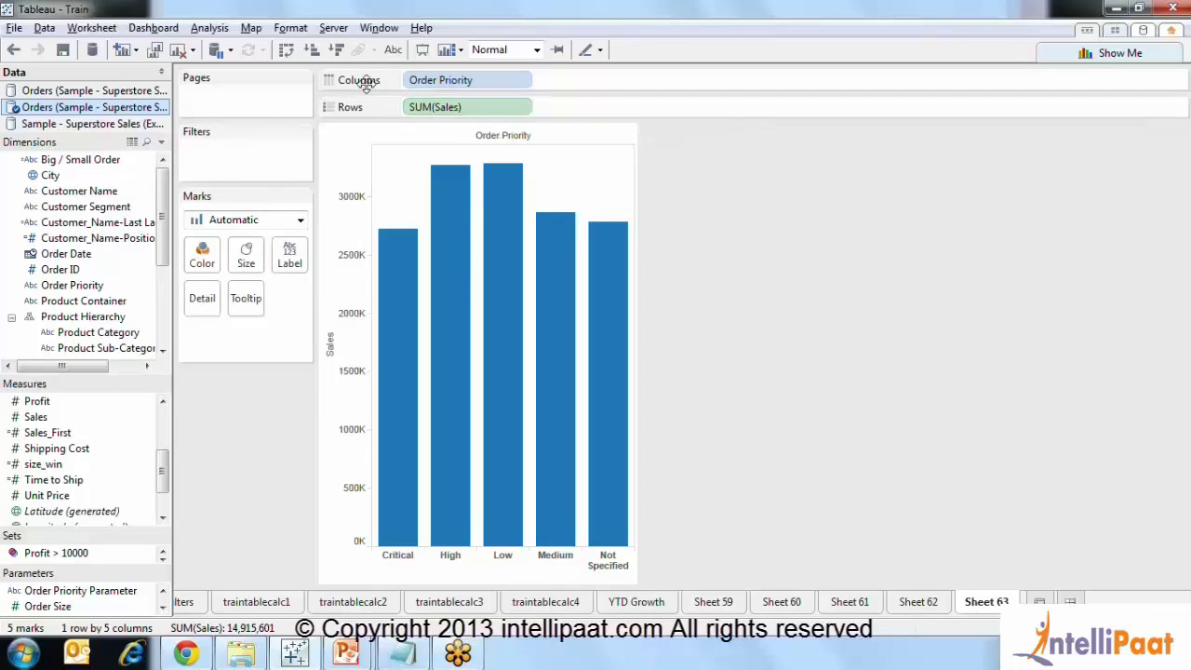
pyautogui.click(393, 50)
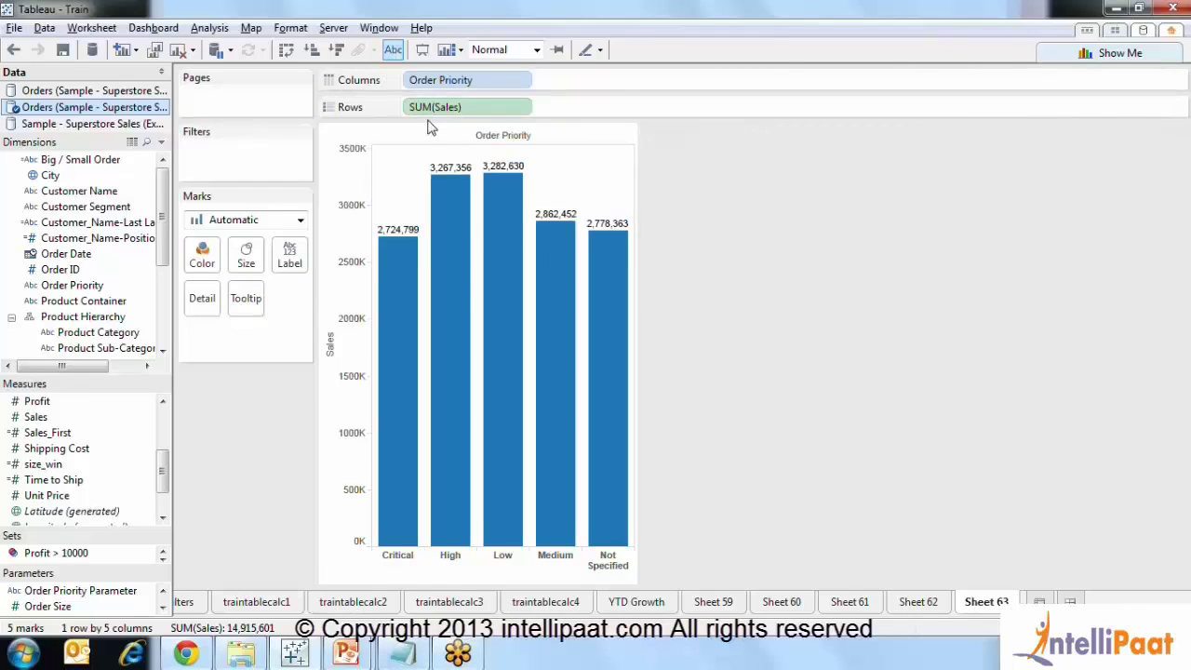
# Add a reference line to the Sales axis showing the average of SUM(Sales) for the entire table, with the Computation label
pyautogui.moveTo(380, 240)
pyautogui.moveTo(456, 447)
pyautogui.rightClick(327, 411)
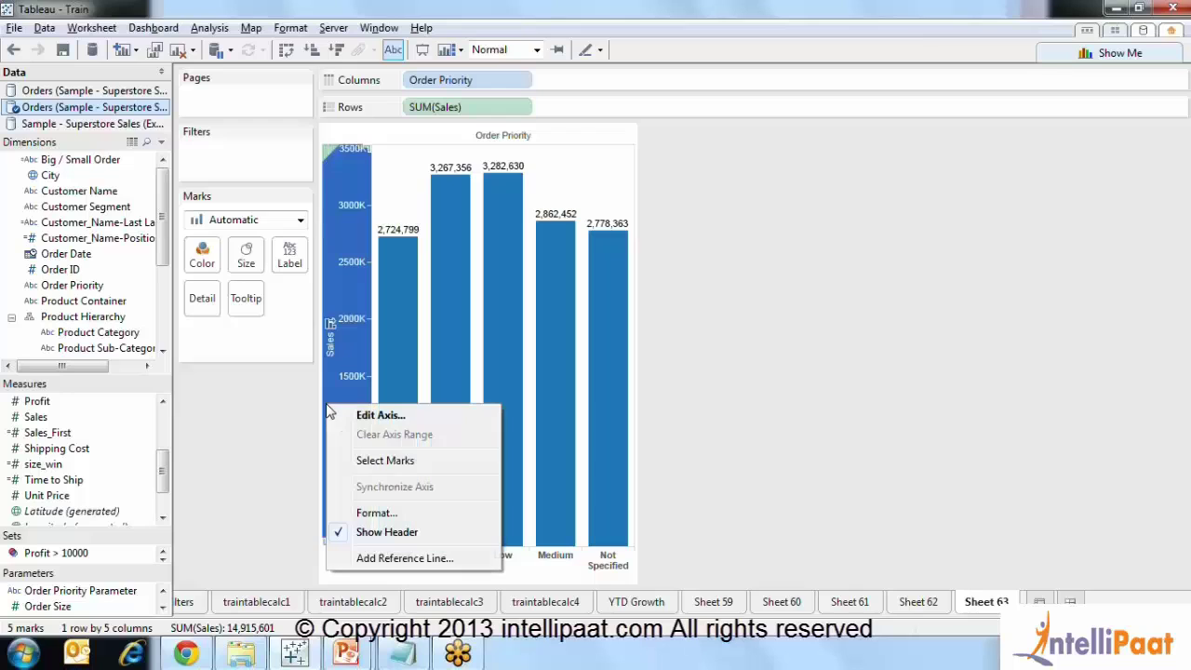
pyautogui.click(387, 557)
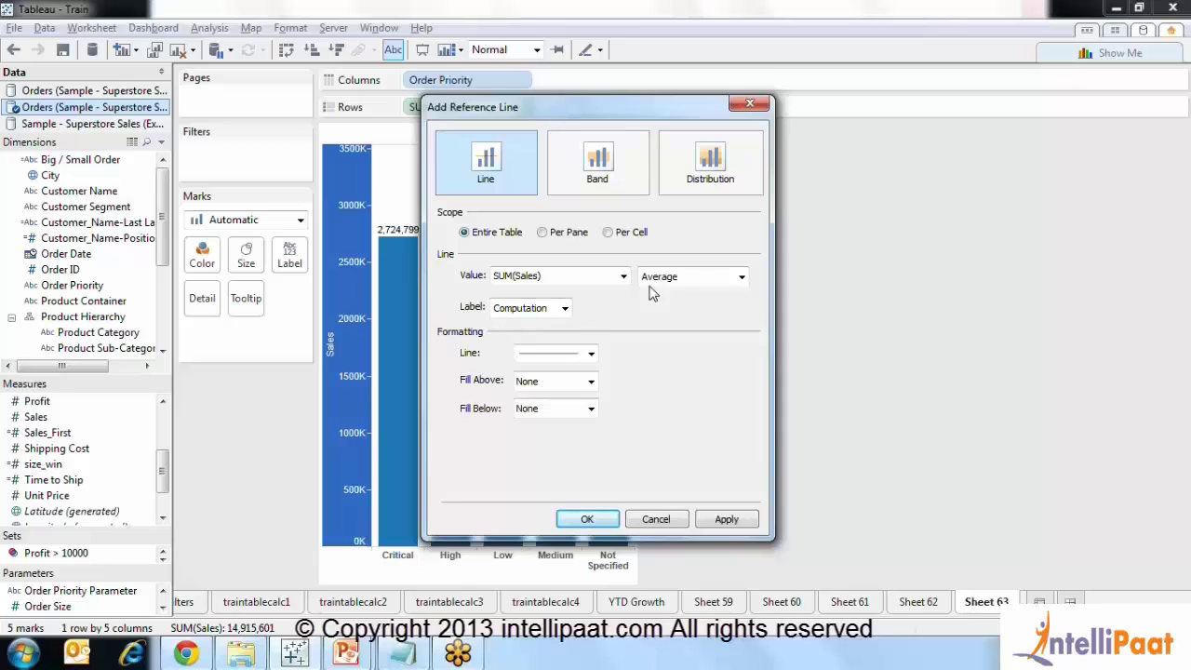
pyautogui.press('Tab')
pyautogui.click(741, 282)
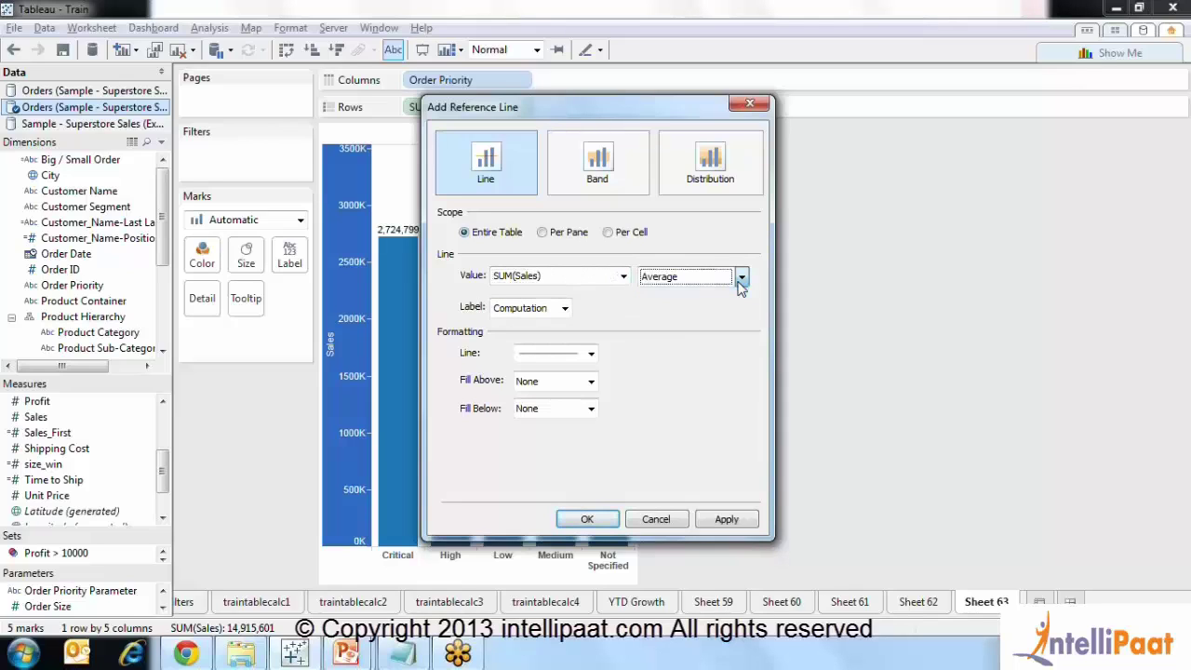
pyautogui.click(564, 308)
pyautogui.click(565, 308)
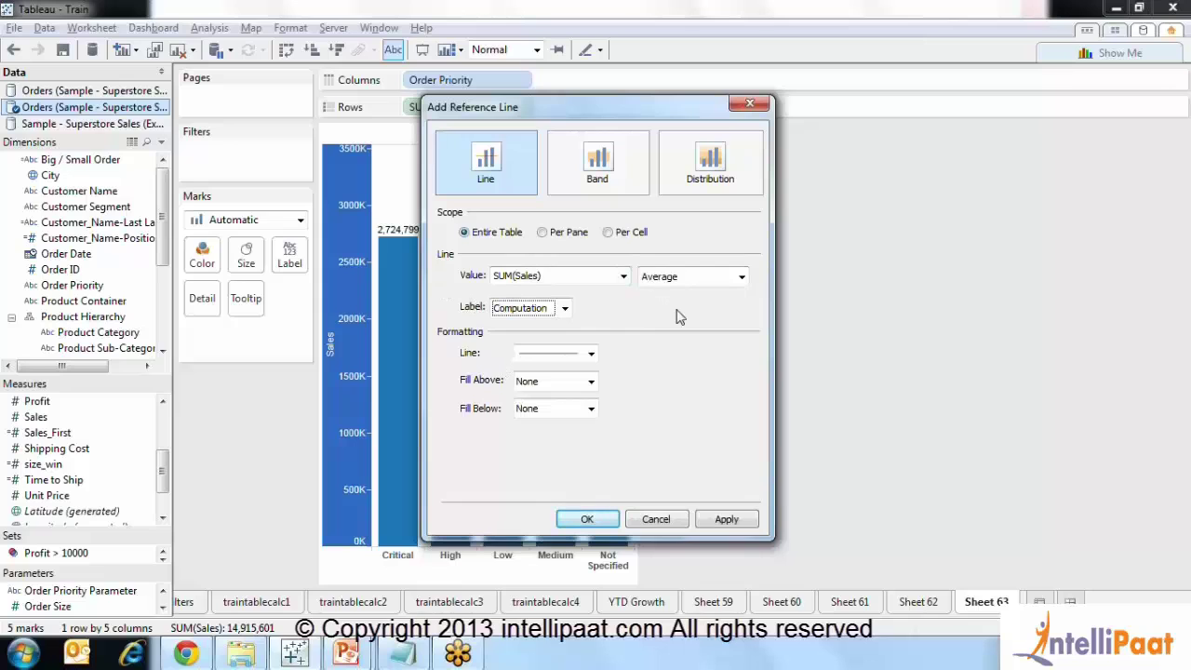
pyautogui.click(599, 521)
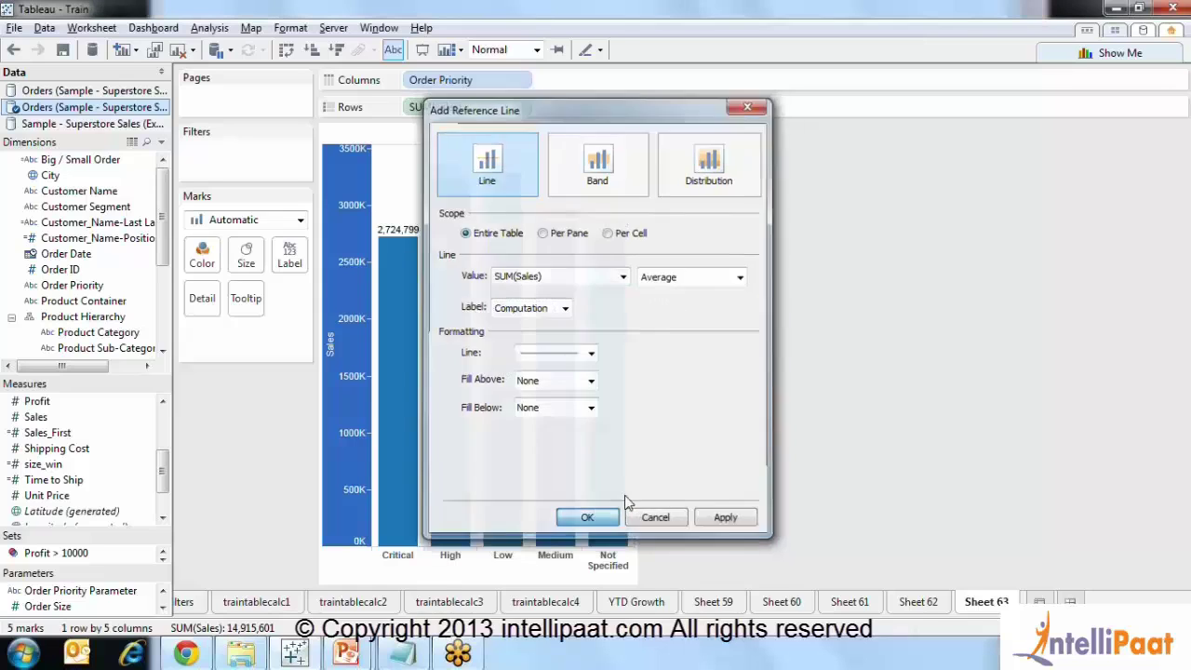
# Swap rows and columns so the Order Priority bars and the average reference line change orientation
pyautogui.moveTo(392, 212)
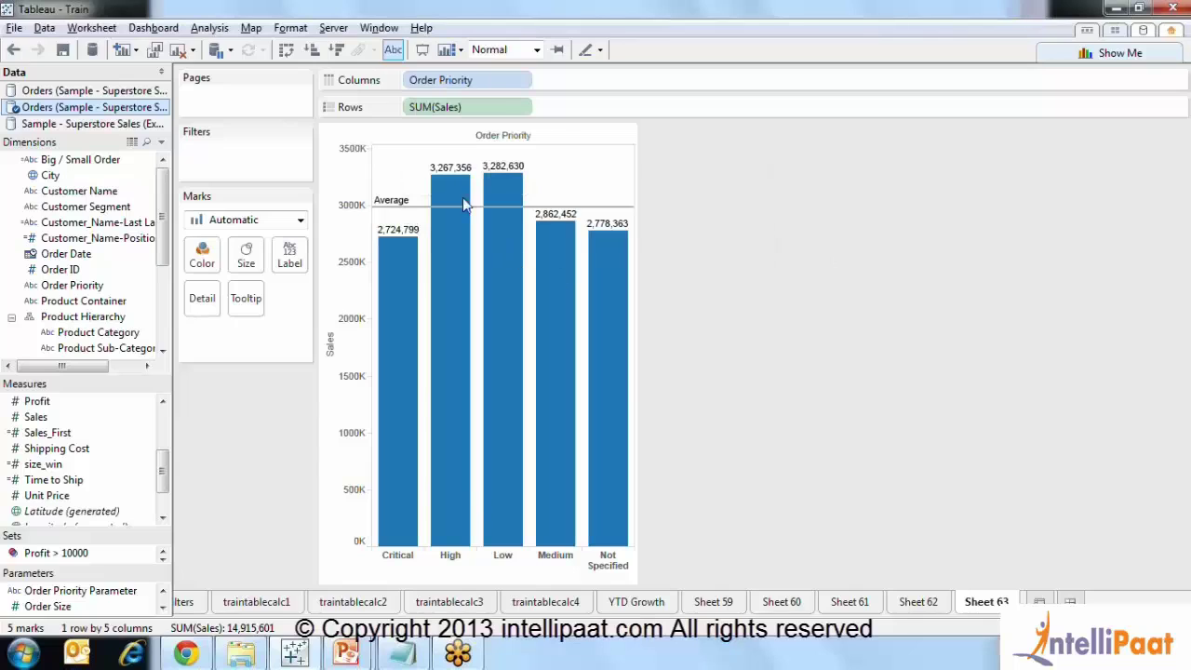
pyautogui.moveTo(486, 214)
pyautogui.click(286, 50)
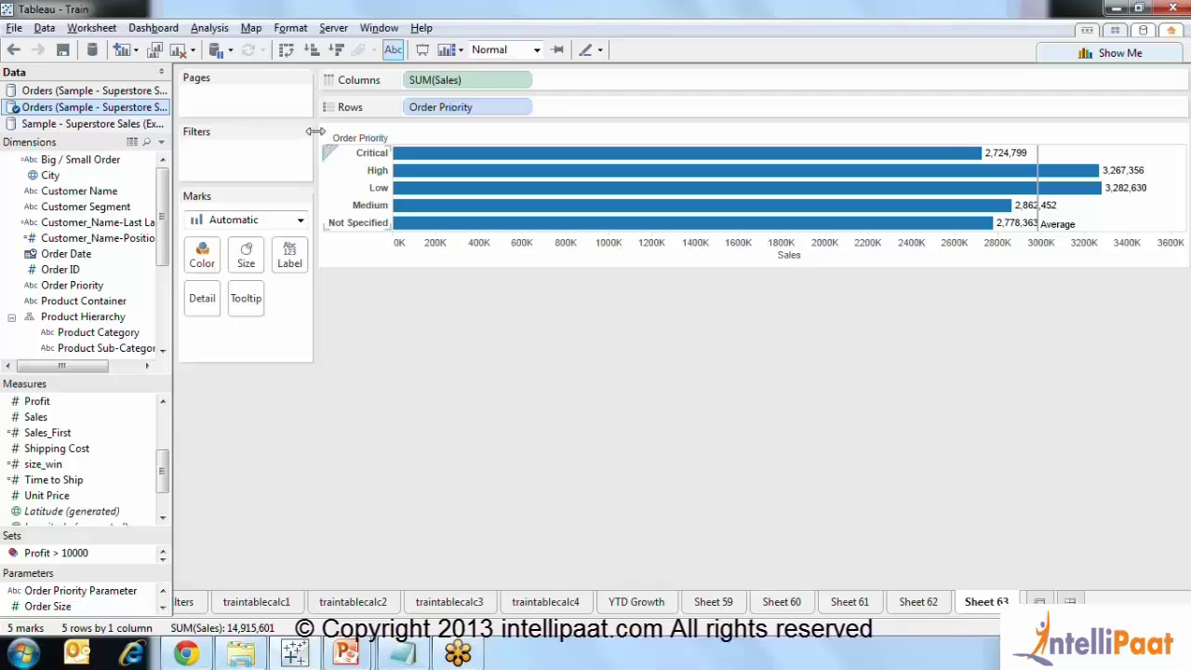
# Swap rows and columns back to vertical bars and add Region before Order Priority on Columns
pyautogui.click(284, 50)
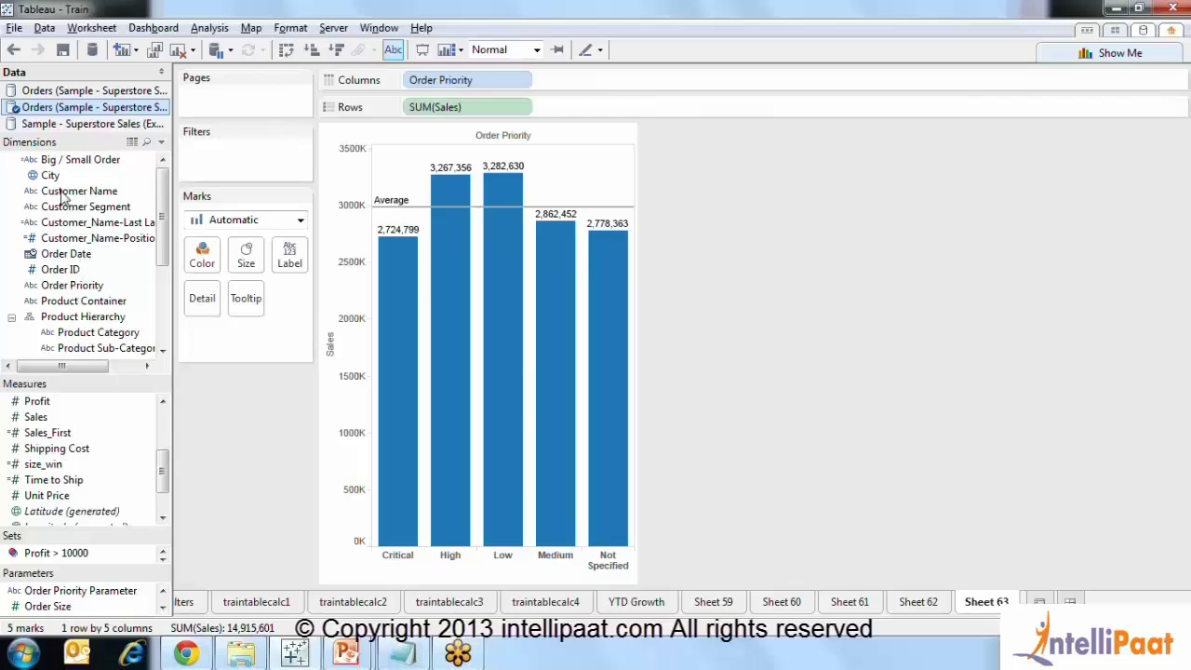
pyautogui.click(74, 318)
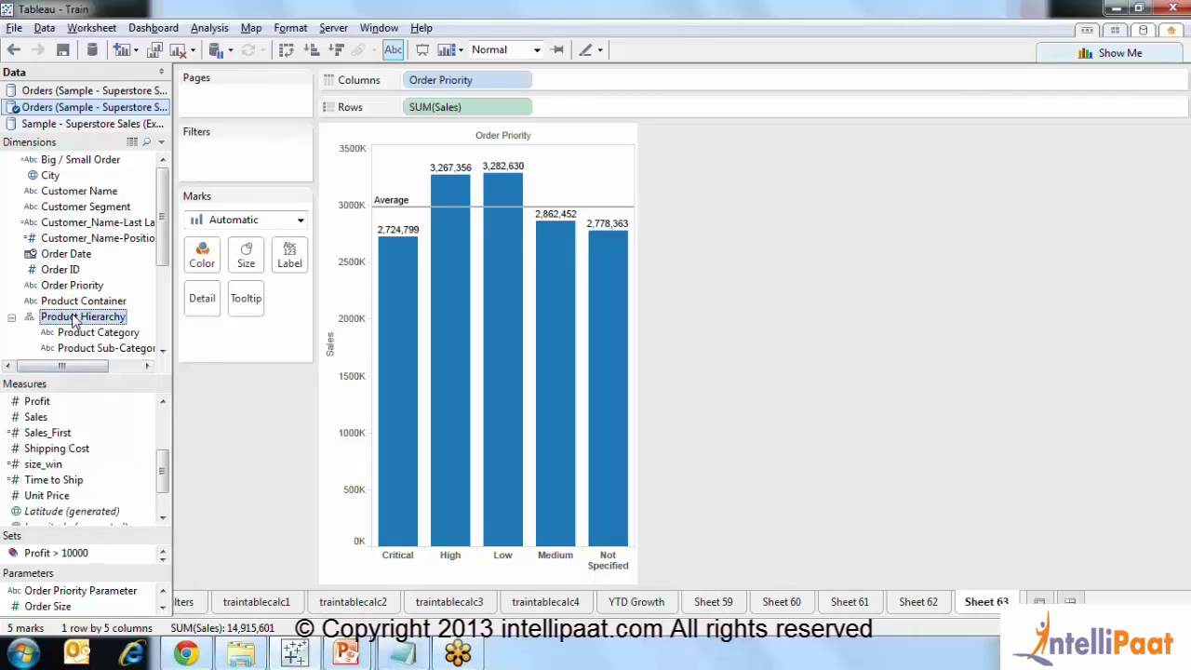
pyautogui.scroll(-2, 74, 321)
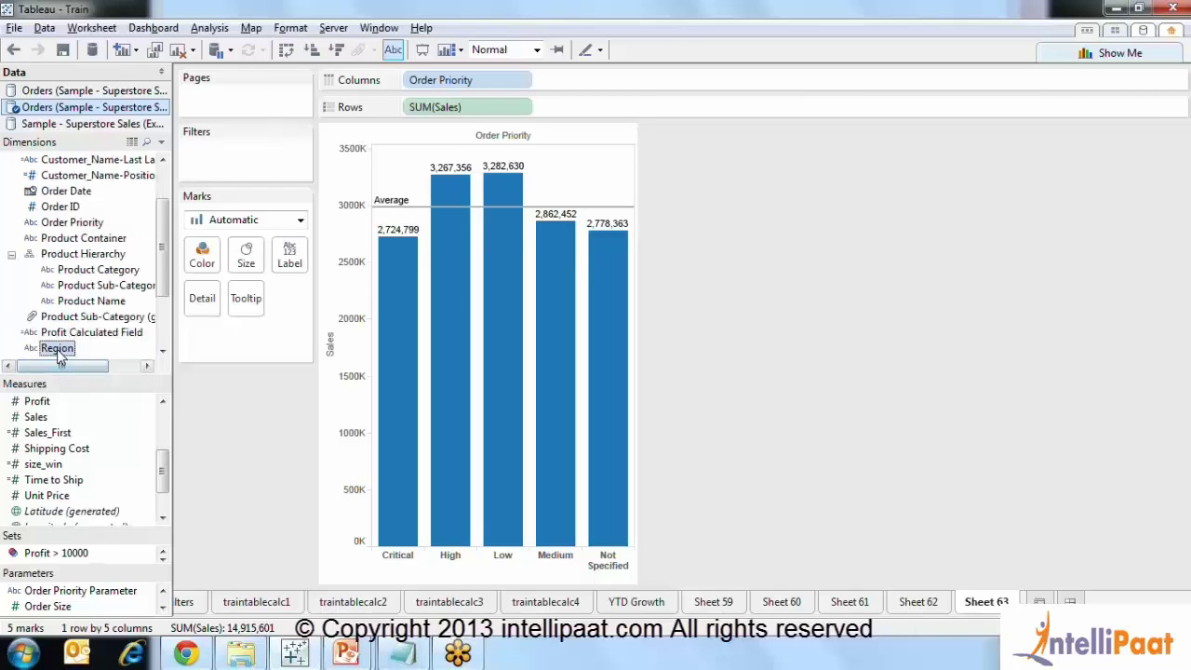
pyautogui.moveTo(59, 349); pyautogui.dragTo(410, 84)
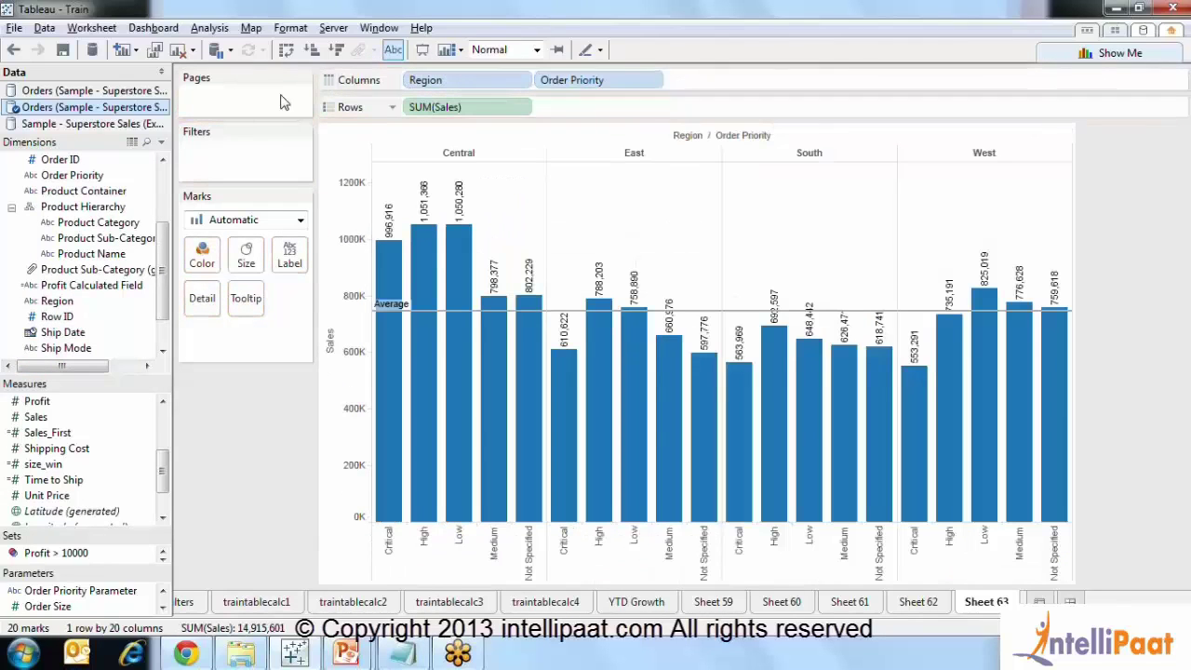
# Swap rows and columns to make the bars horizontal and color them by Region
pyautogui.click(284, 54)
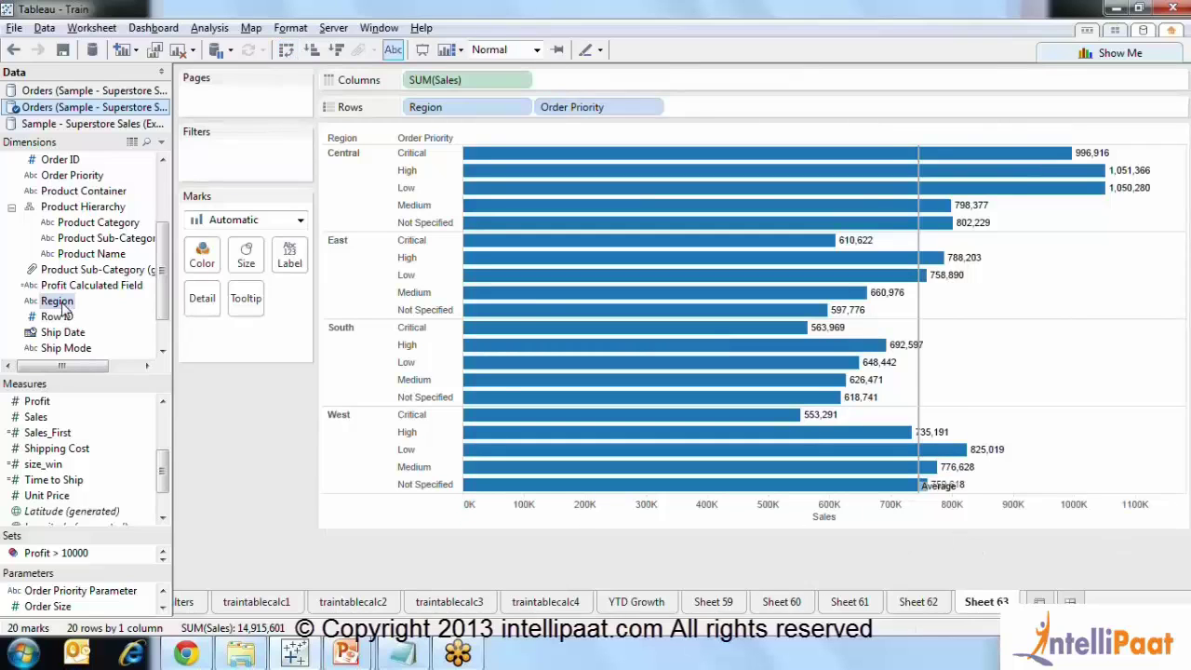
pyautogui.moveTo(54, 300); pyautogui.dragTo(203, 258)
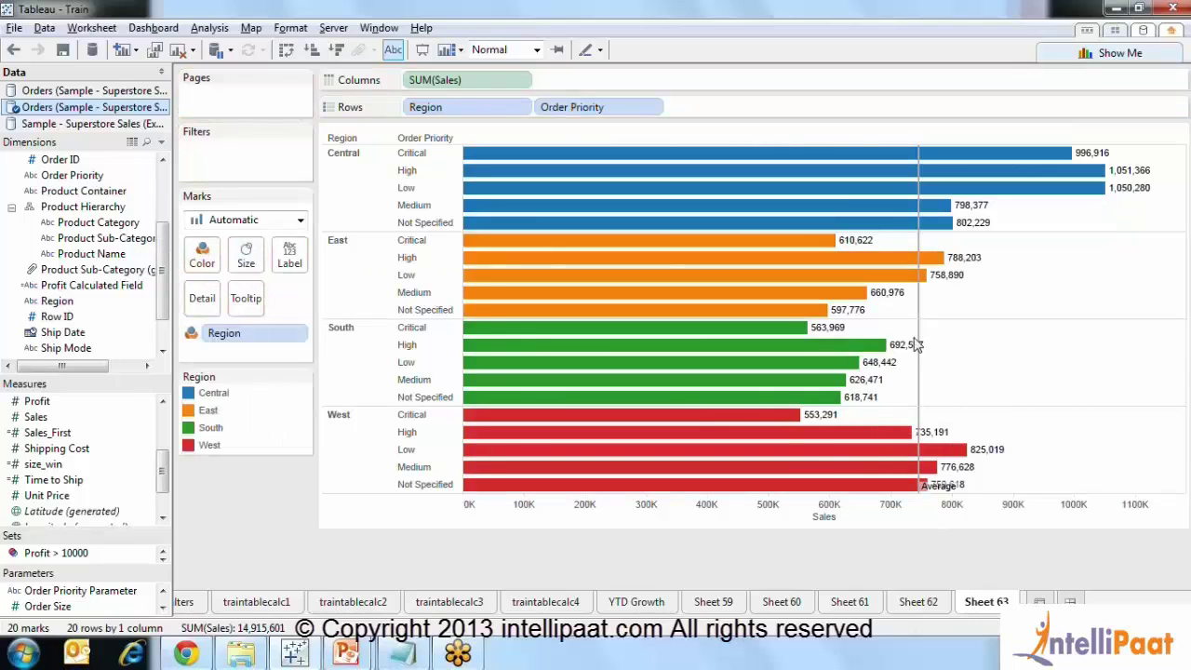
pyautogui.moveTo(921, 402)
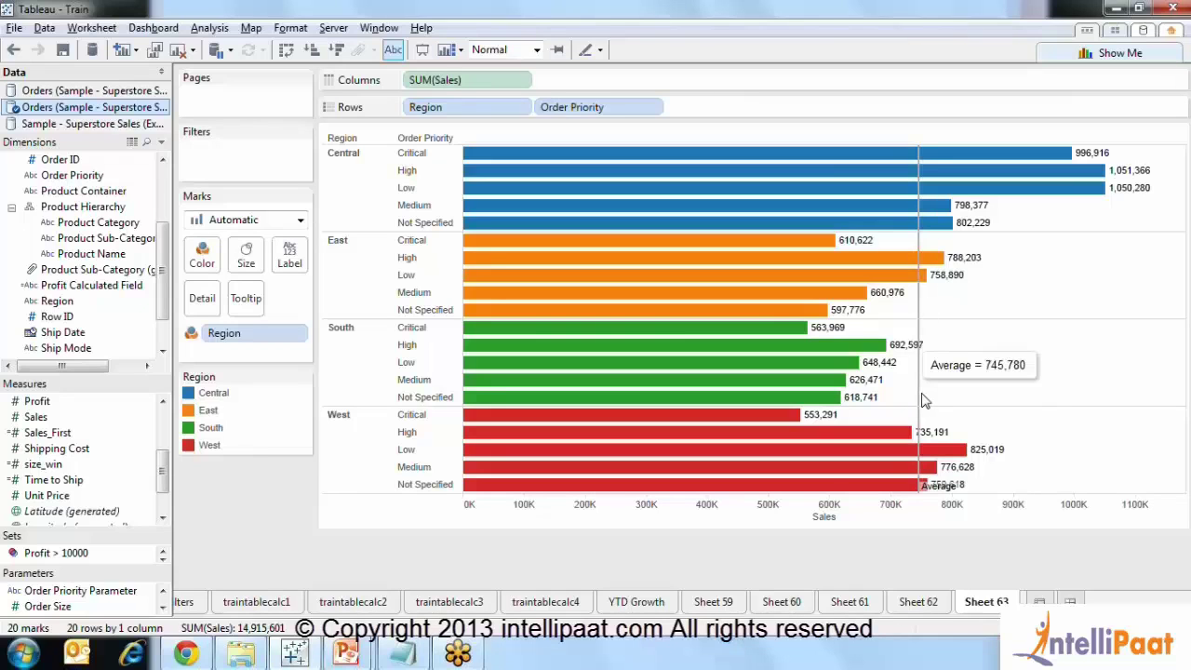
# Change the scope of the Sales average reference line from the entire table to Per Pane
pyautogui.rightClick(684, 519)
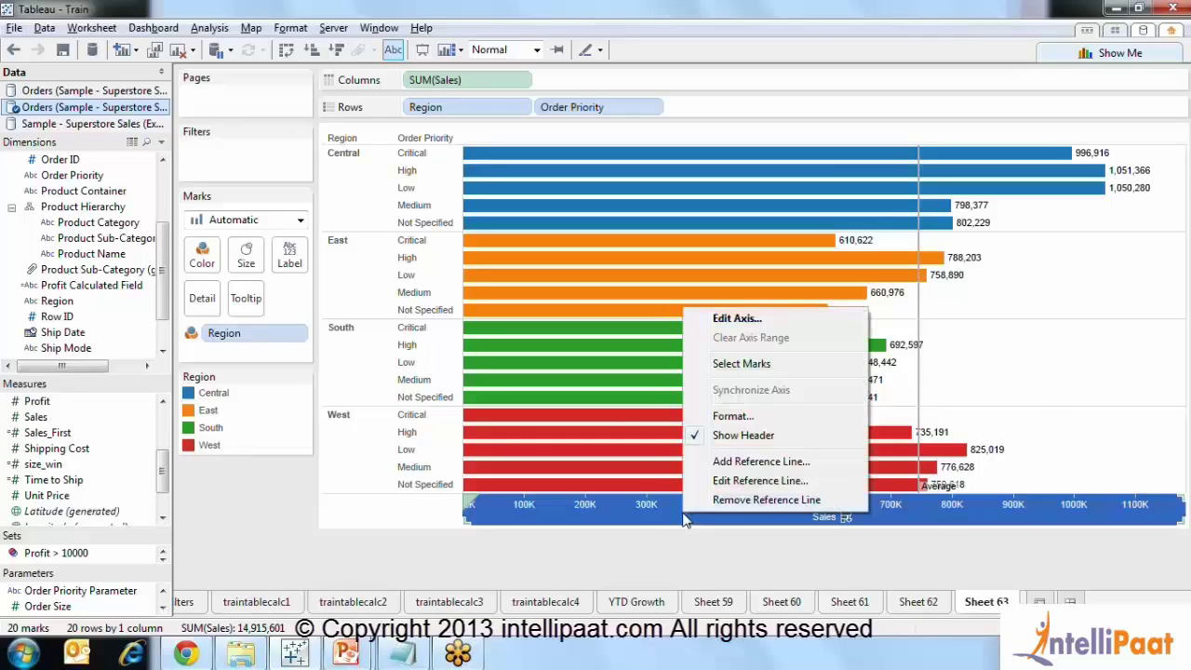
pyautogui.click(759, 481)
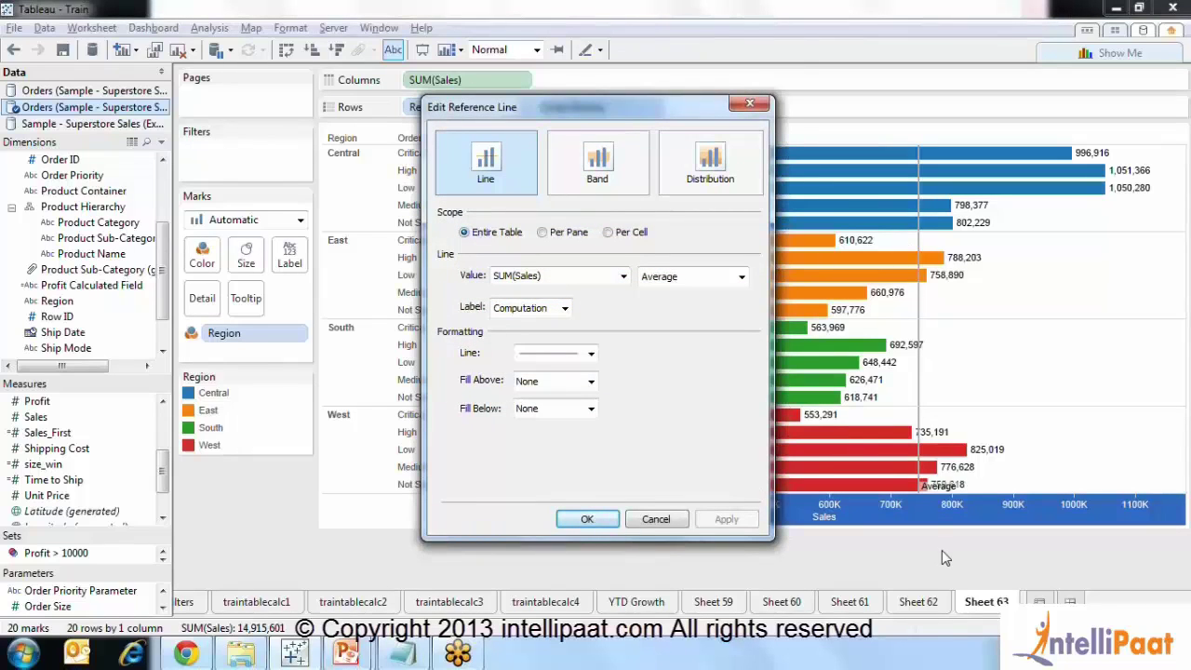
pyautogui.click(549, 238)
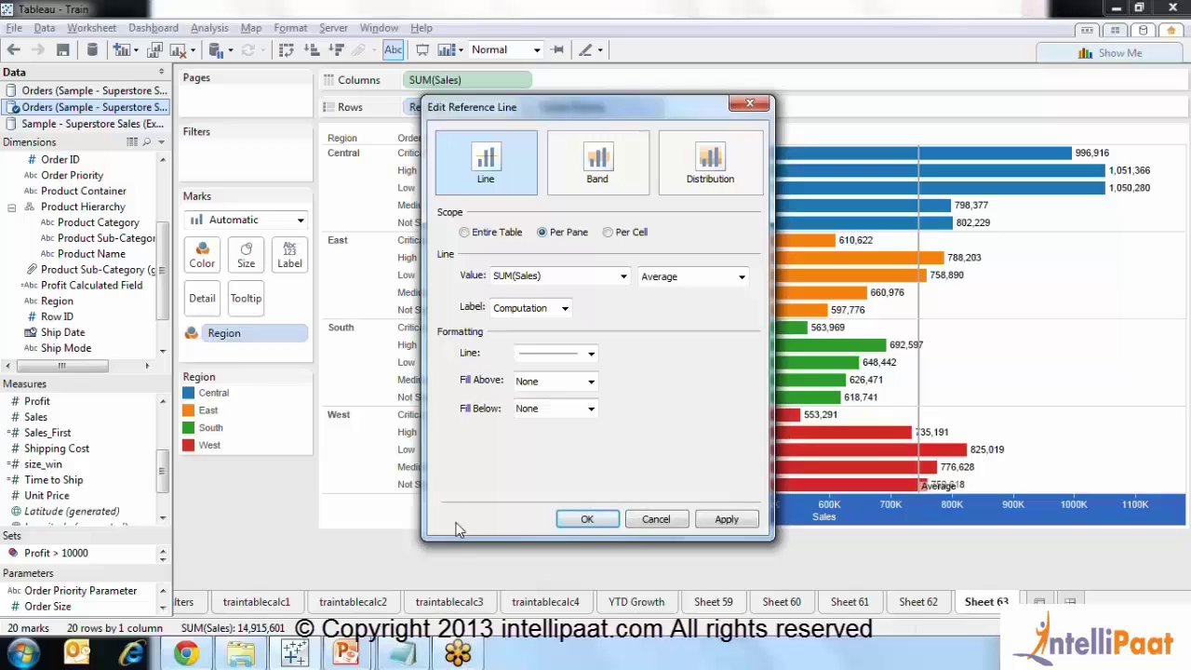
pyautogui.click(726, 525)
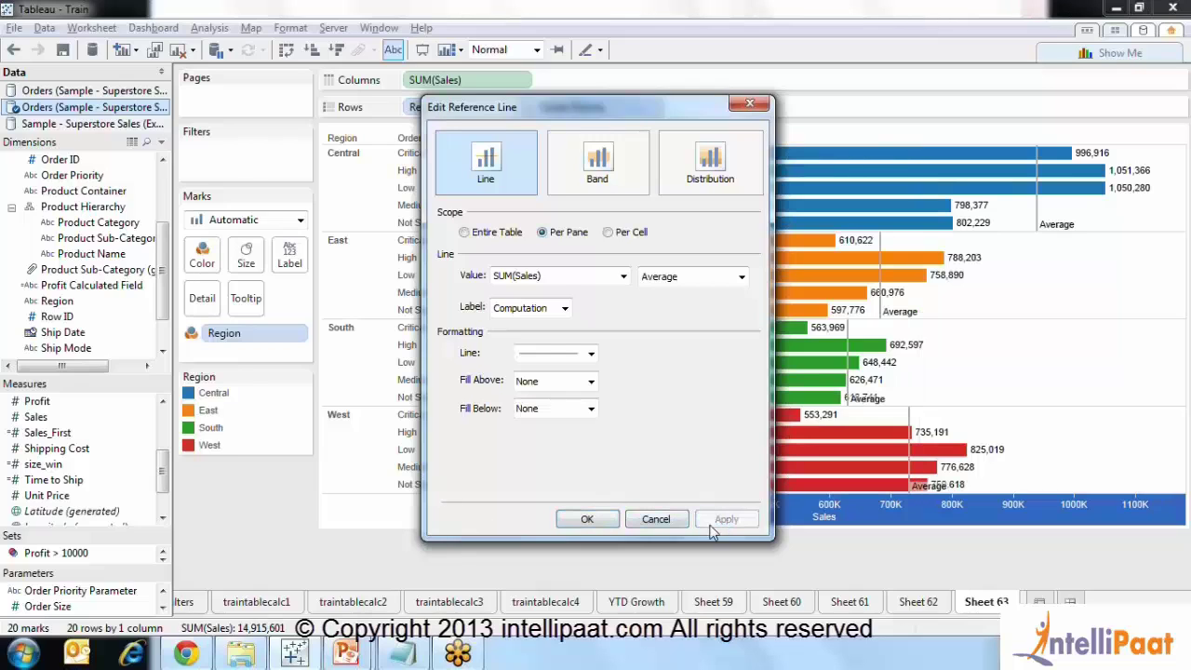
pyautogui.click(603, 523)
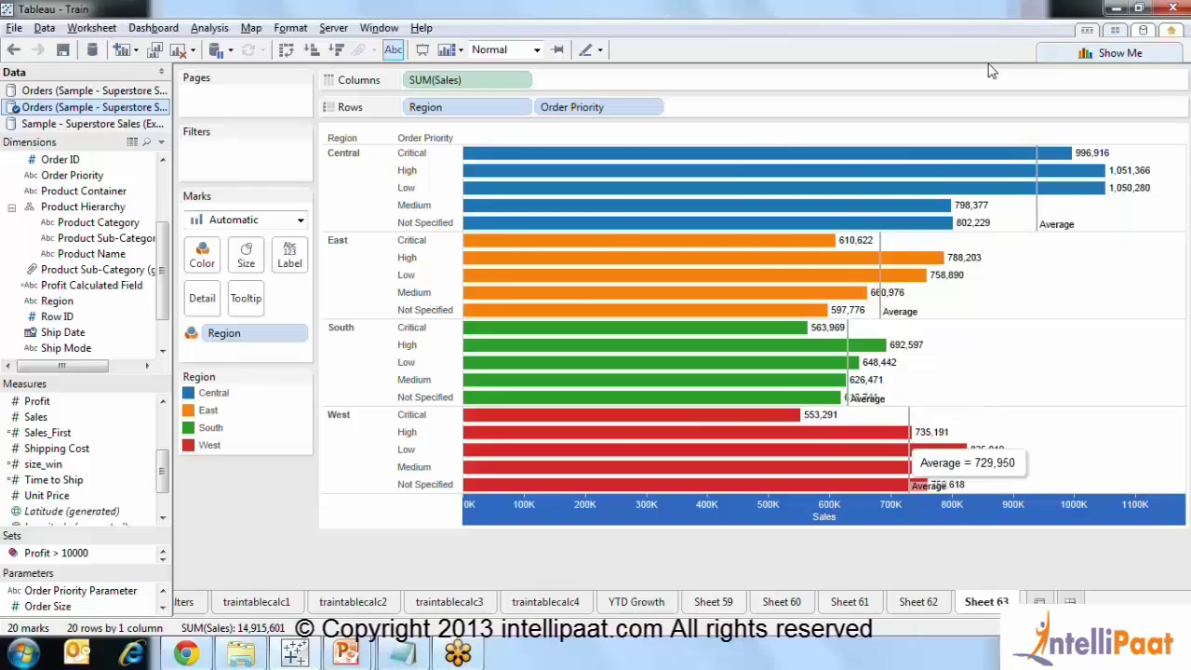
# Format the average reference lines as thicker dashed lines in olive green
pyautogui.rightClick(1040, 225)
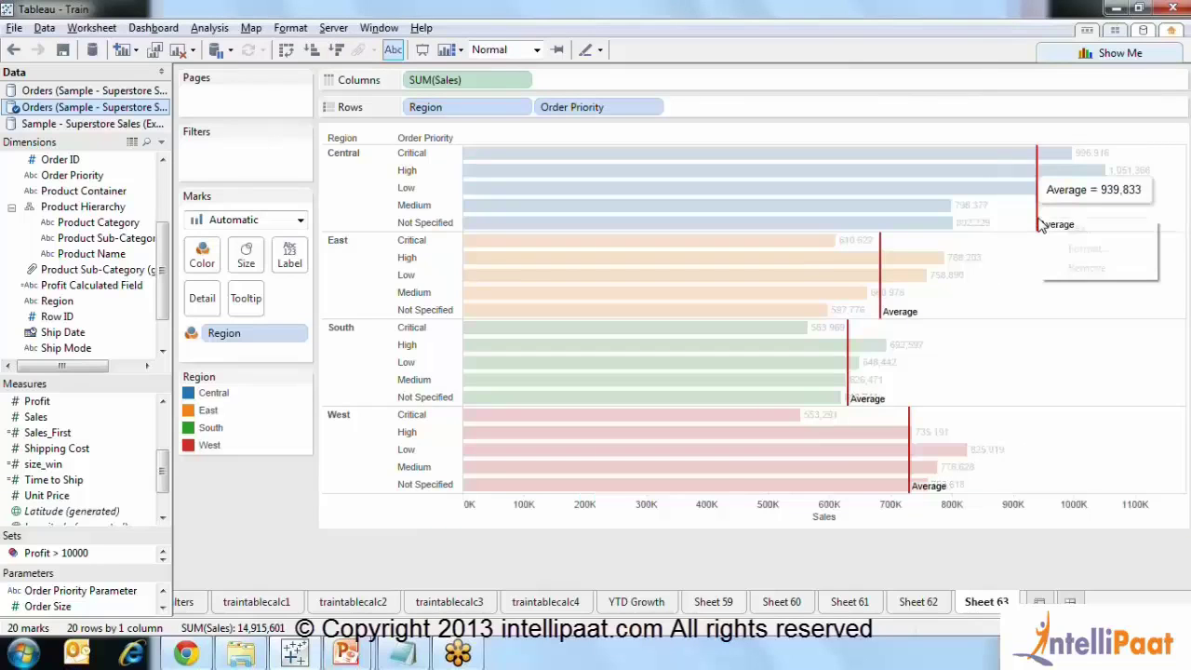
pyautogui.click(1081, 249)
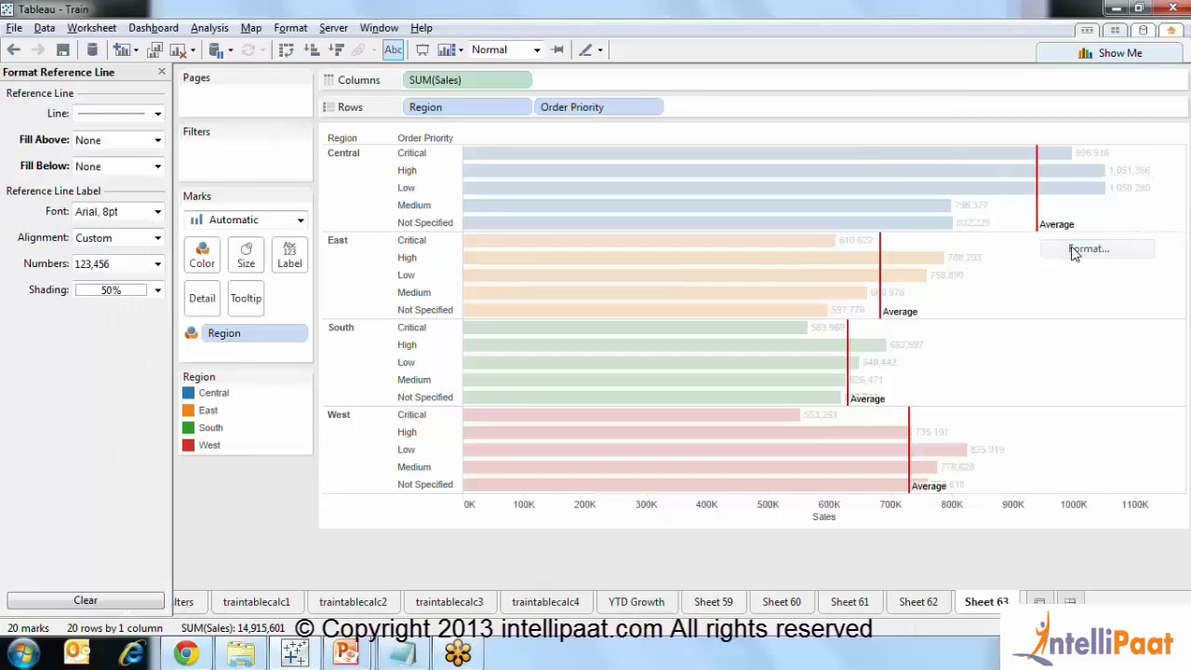
pyautogui.click(158, 113)
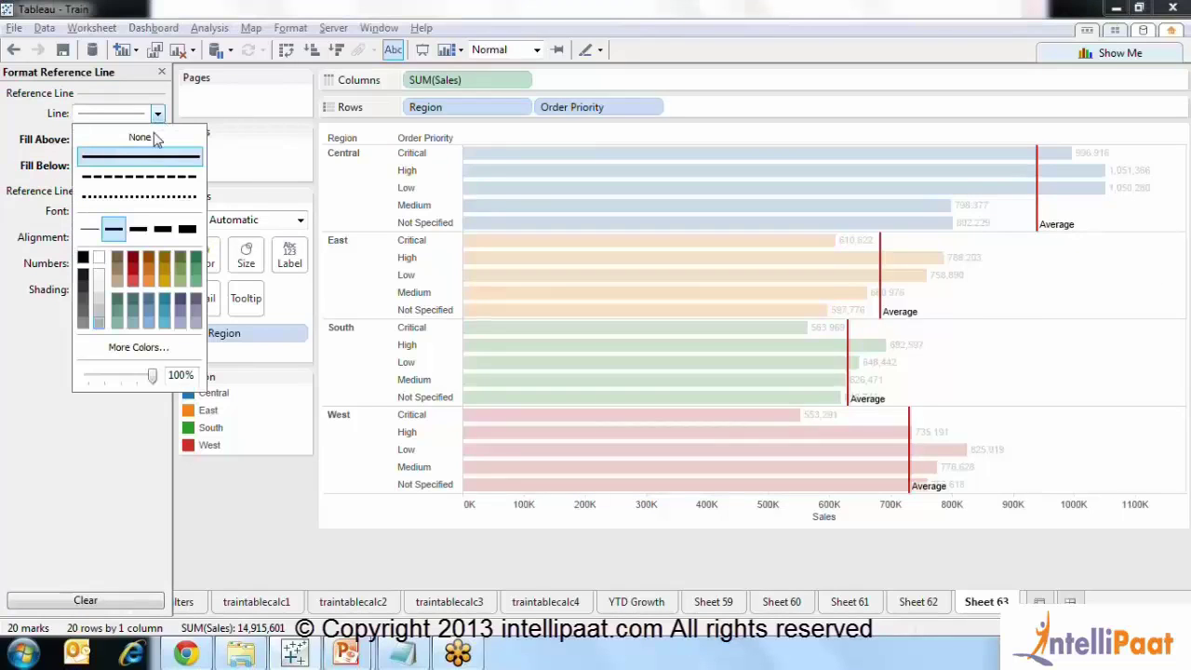
pyautogui.click(138, 229)
pyautogui.click(110, 177)
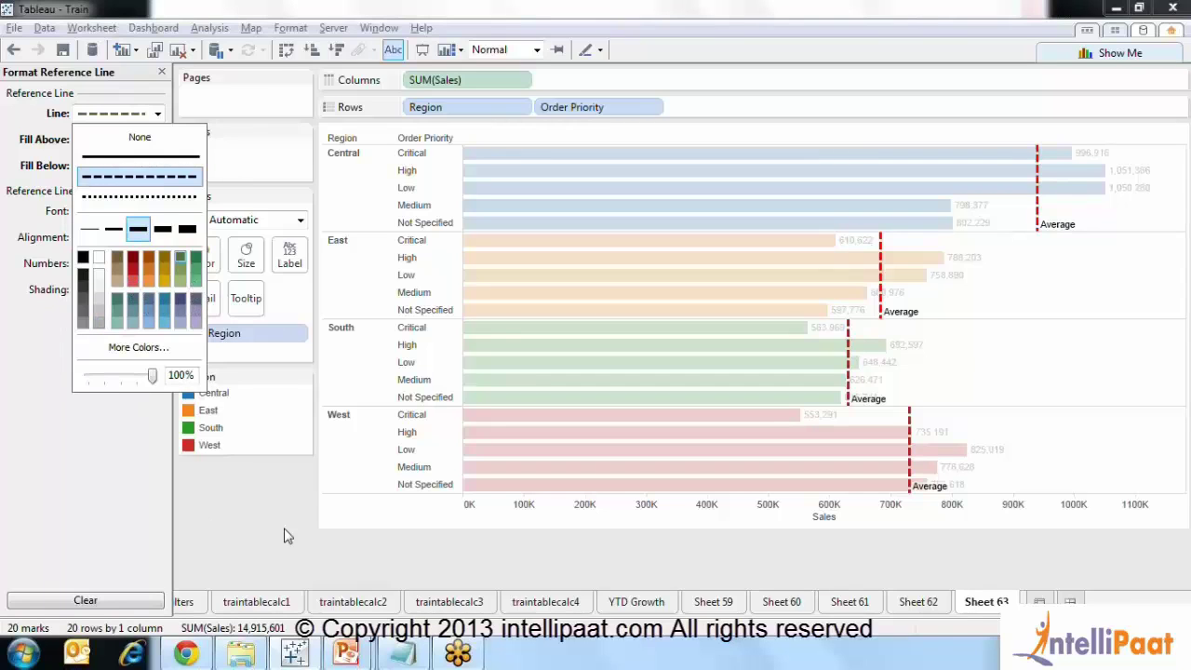
pyautogui.click(183, 268)
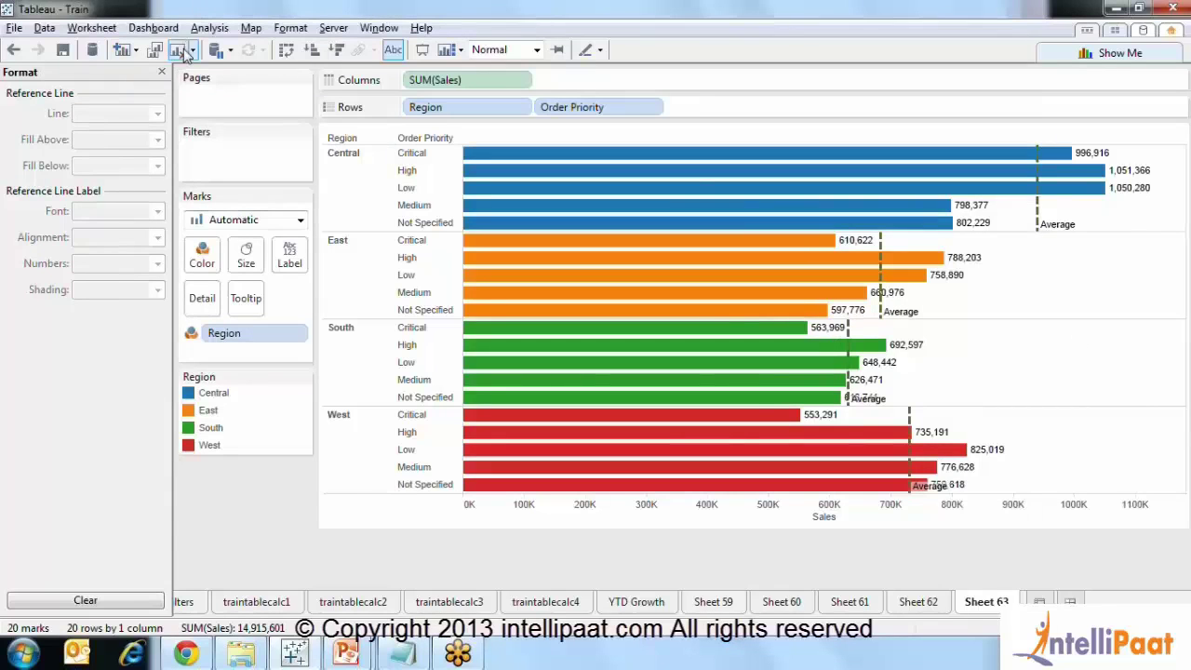
pyautogui.click(163, 73)
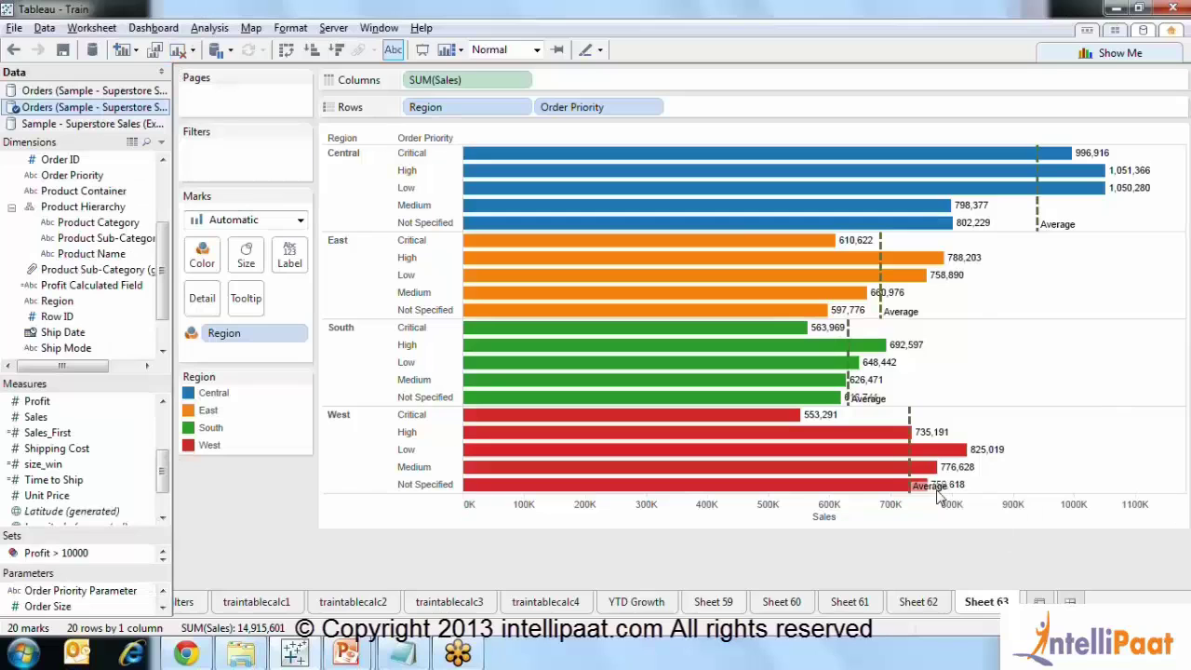
# Change the color of the dashed average reference lines to black
pyautogui.click(1039, 226)
pyautogui.rightClick(1039, 226)
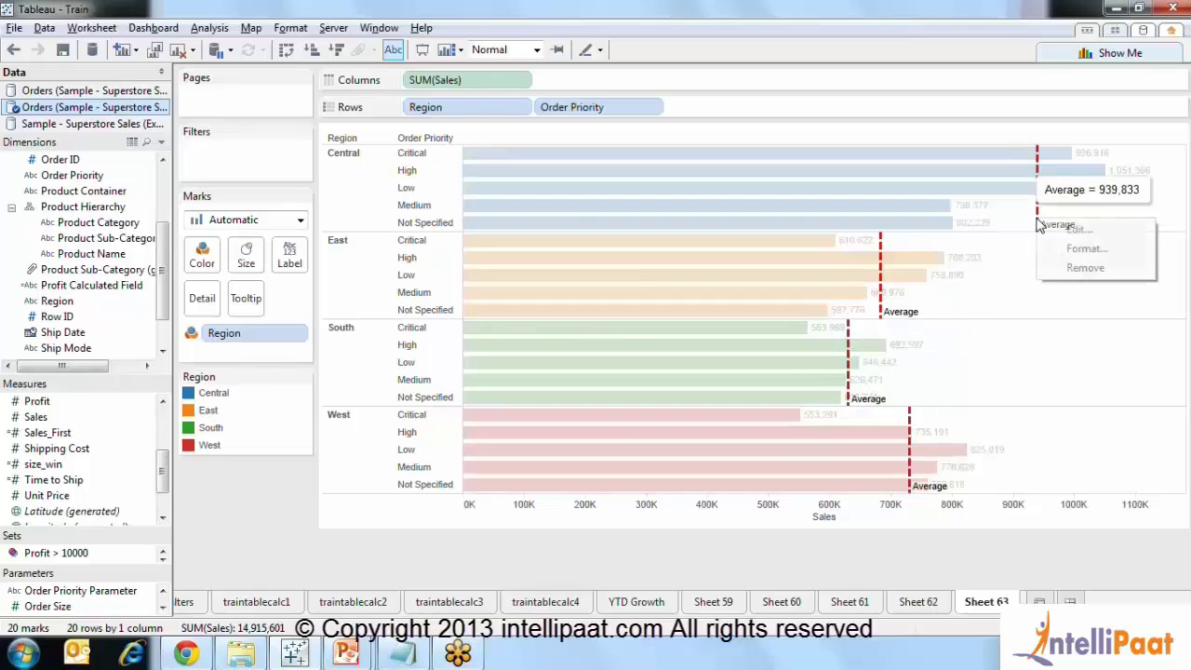
pyautogui.click(1088, 249)
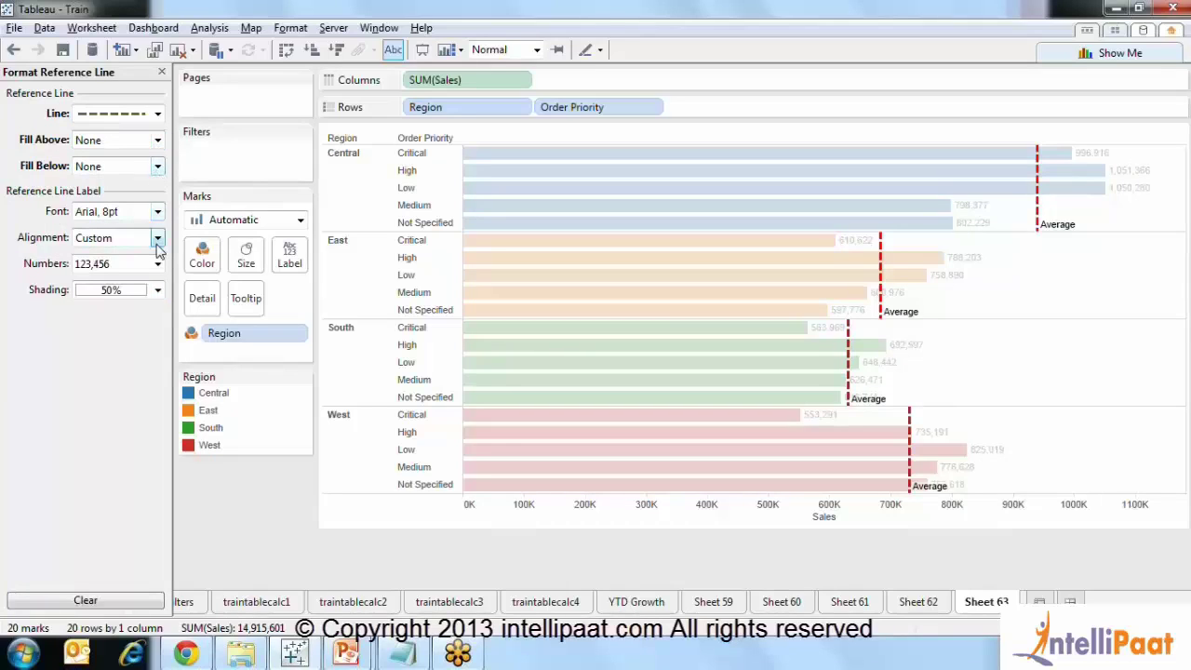
pyautogui.click(157, 113)
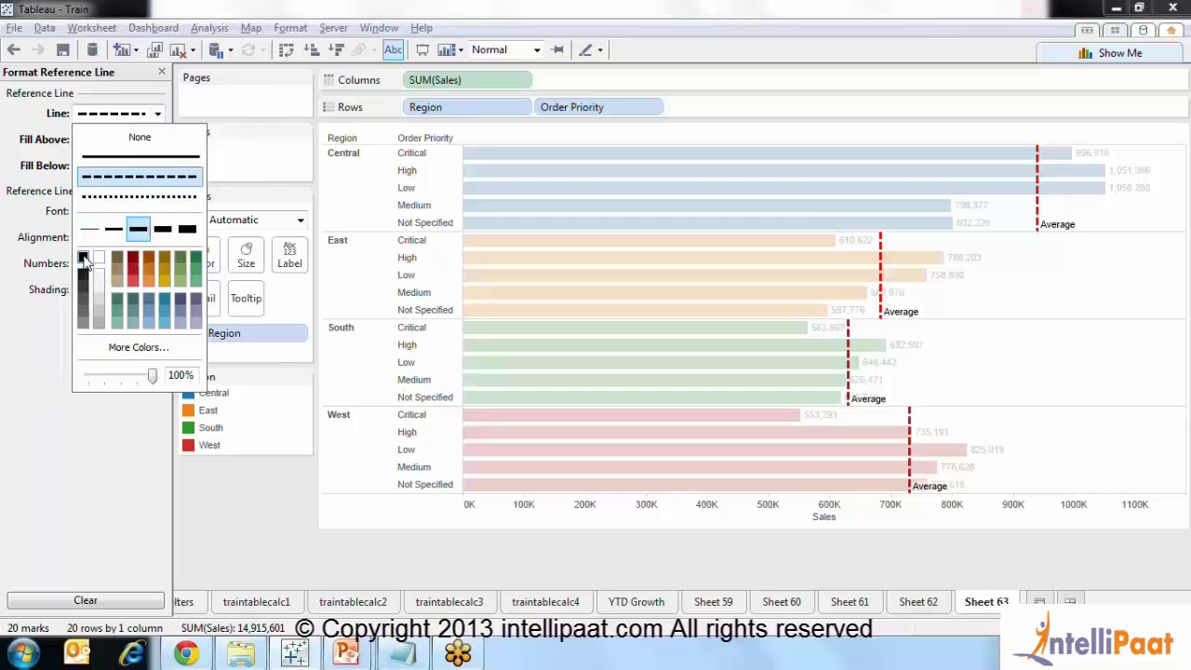
pyautogui.click(46, 294)
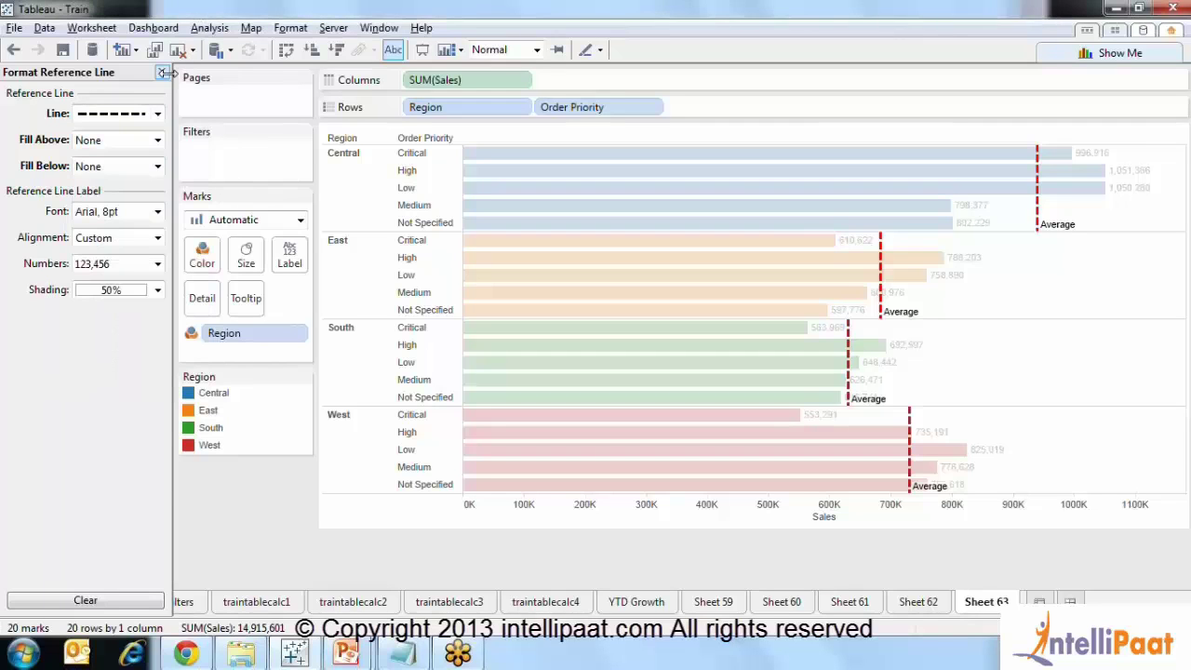
pyautogui.click(162, 72)
pyautogui.click(1149, 327)
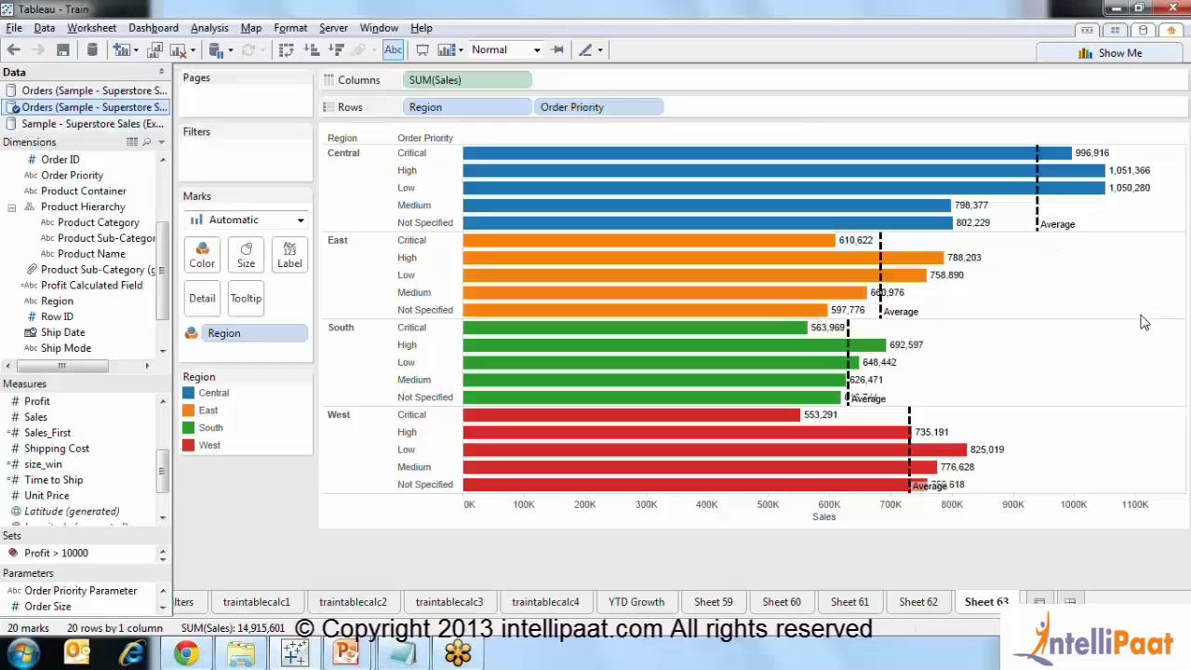
# Give the average reference line a Custom label reading "Average Sales"
pyautogui.rightClick(1039, 219)
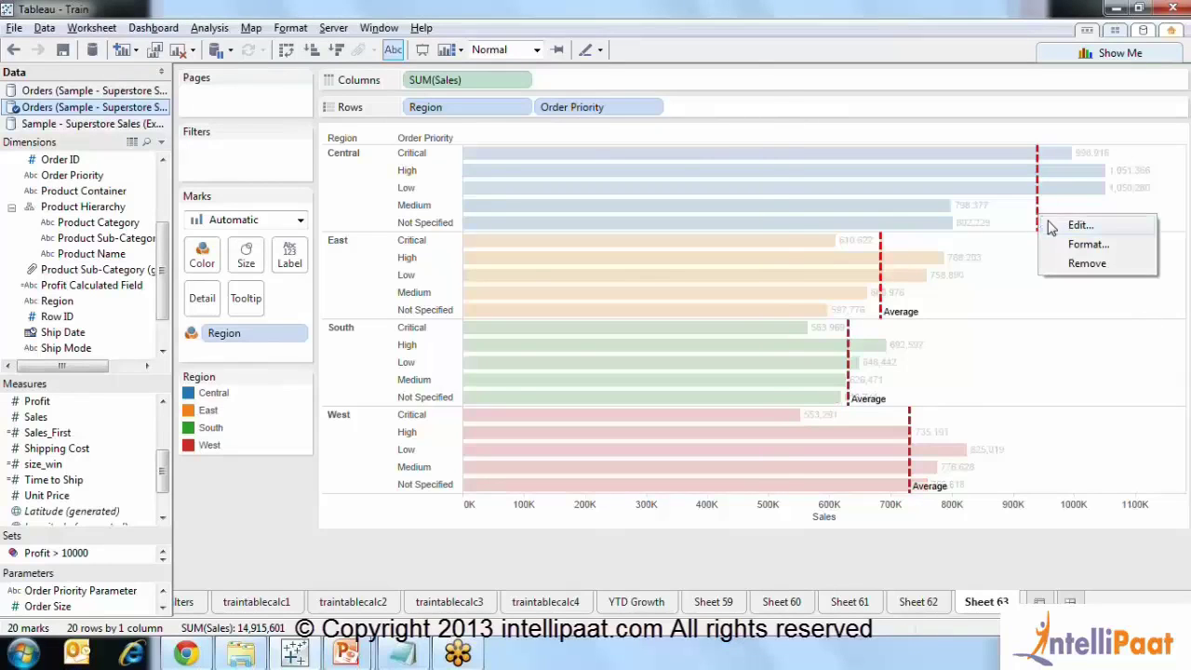
pyautogui.click(1071, 223)
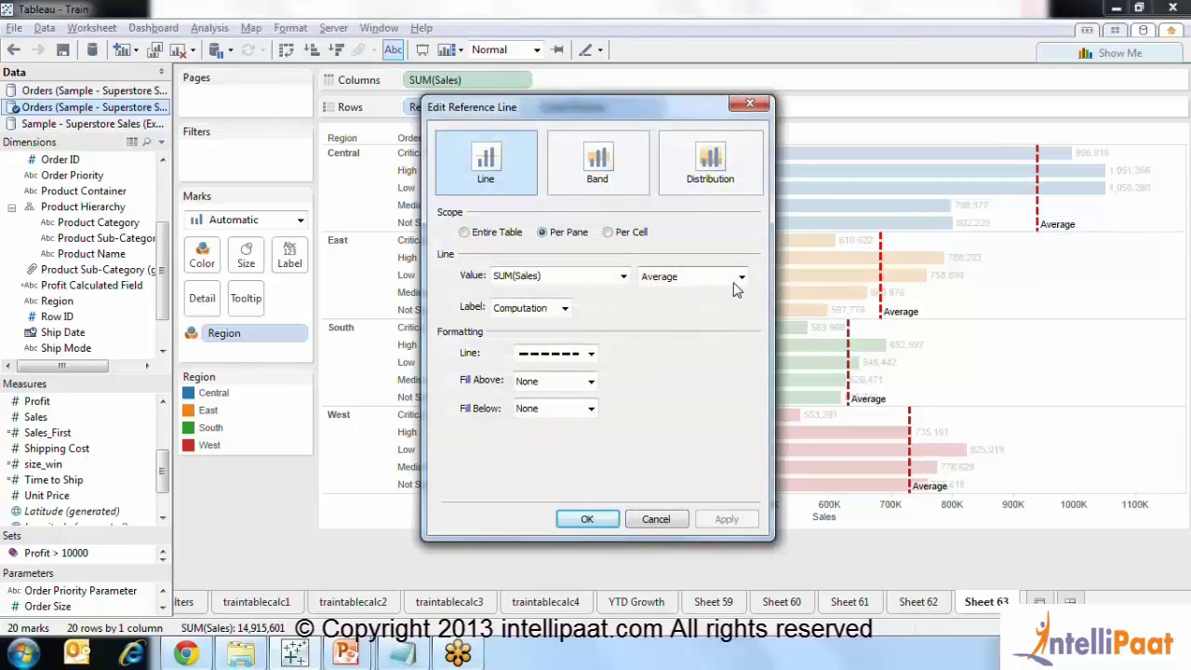
pyautogui.click(564, 308)
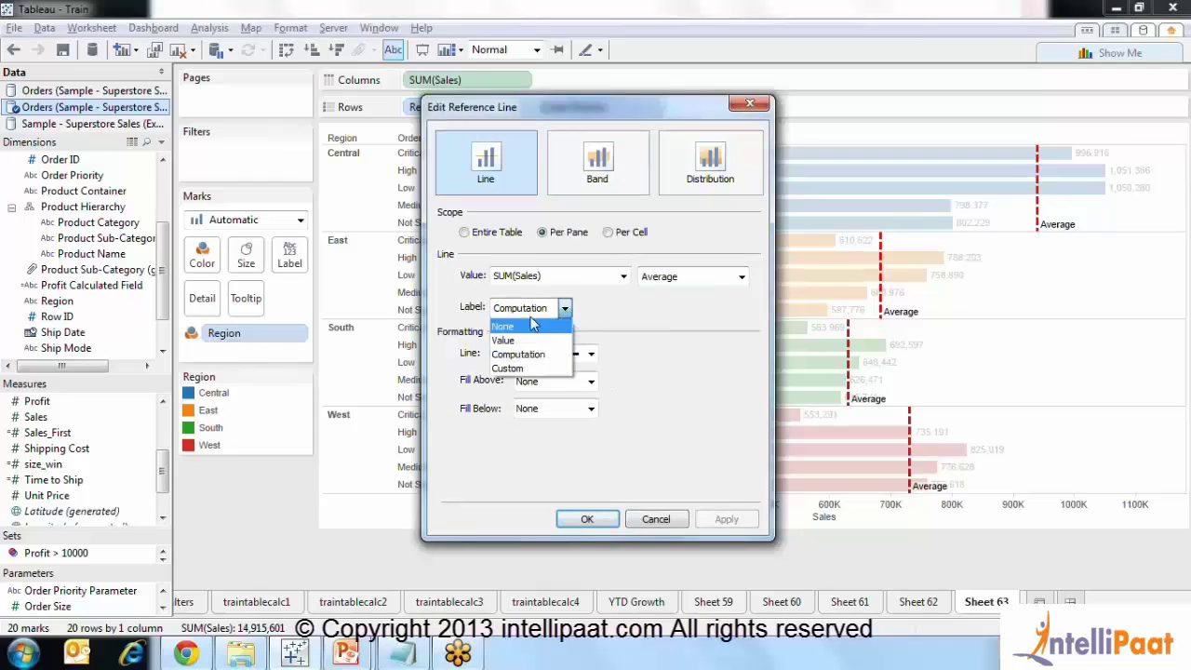
pyautogui.click(506, 368)
pyautogui.click(610, 303)
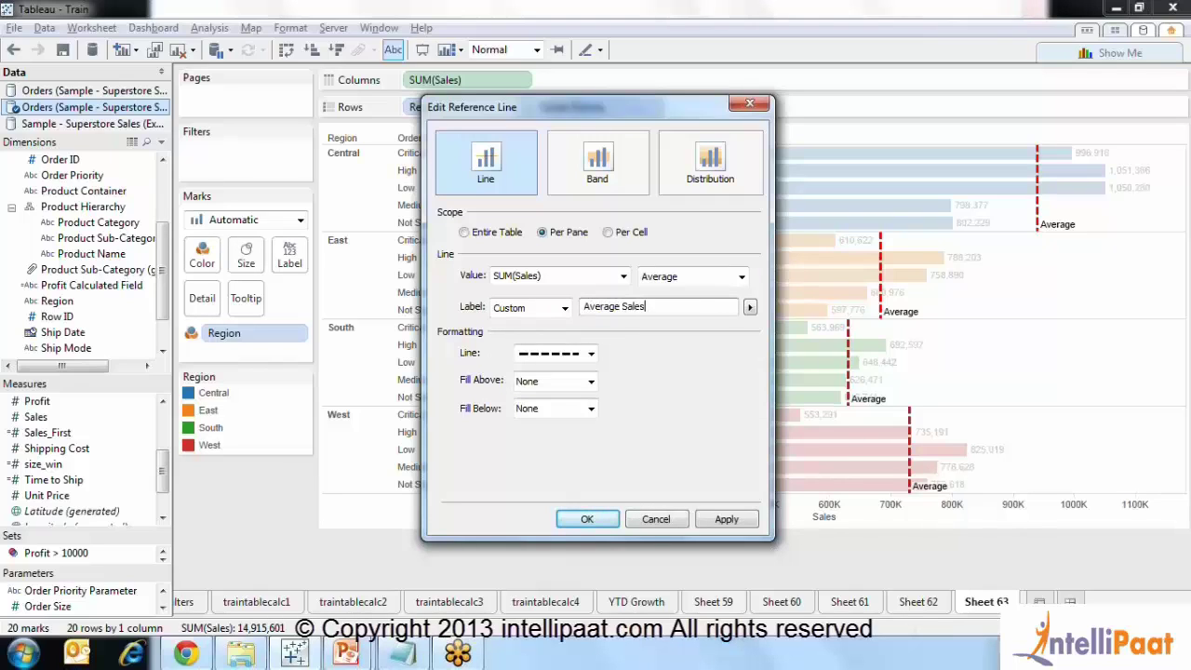
pyautogui.click(587, 518)
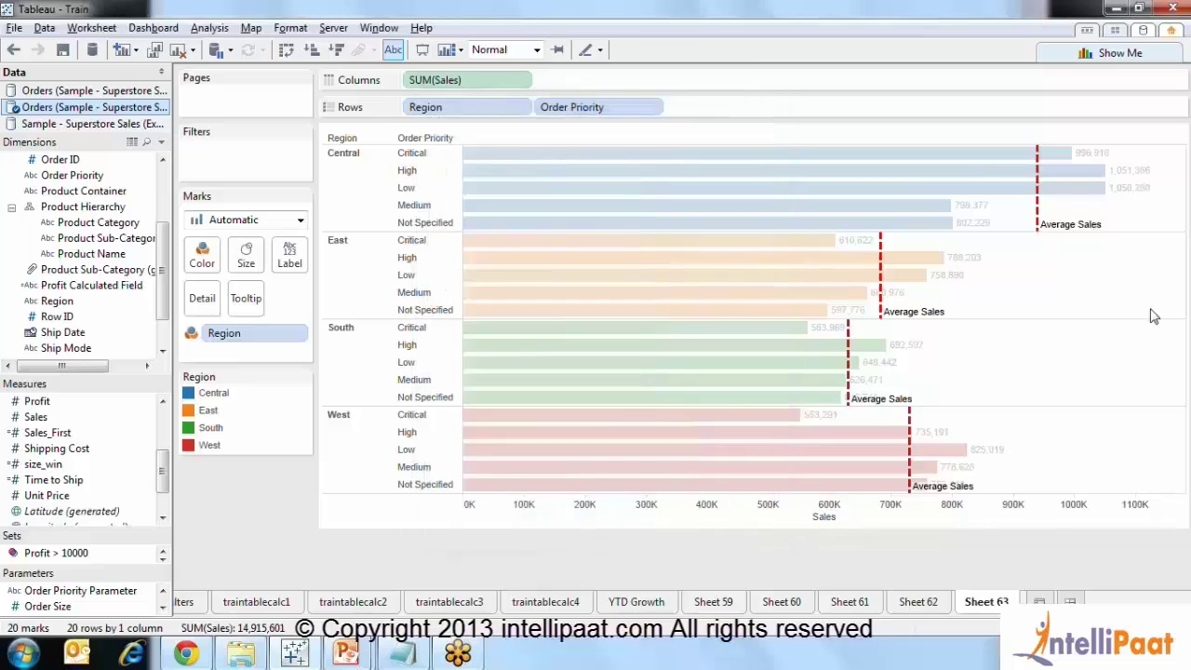
# Edit the average reference line to use a light gray fill above it and a light green fill below it
pyautogui.rightClick(1039, 213)
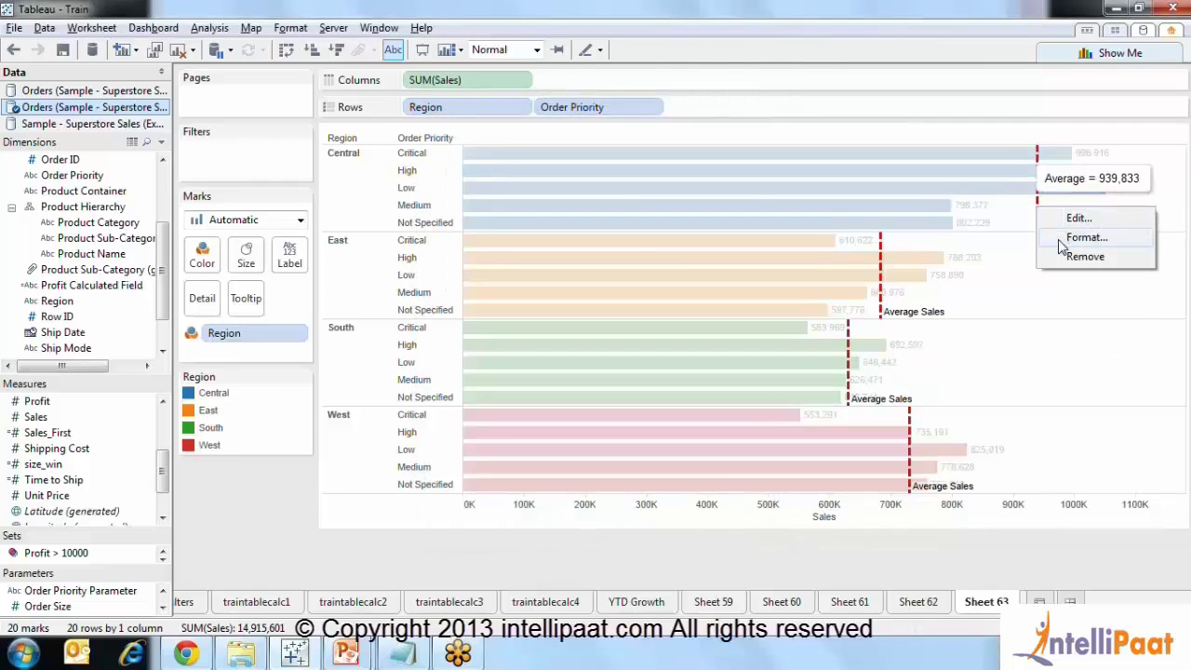
pyautogui.click(1072, 220)
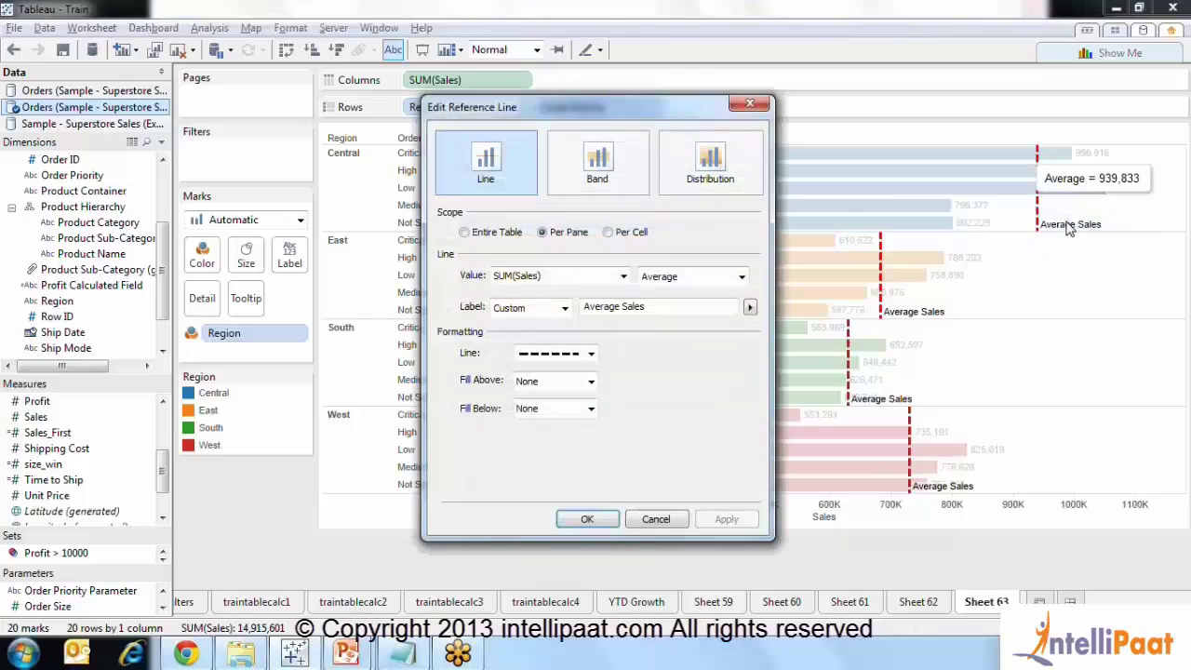
pyautogui.click(596, 389)
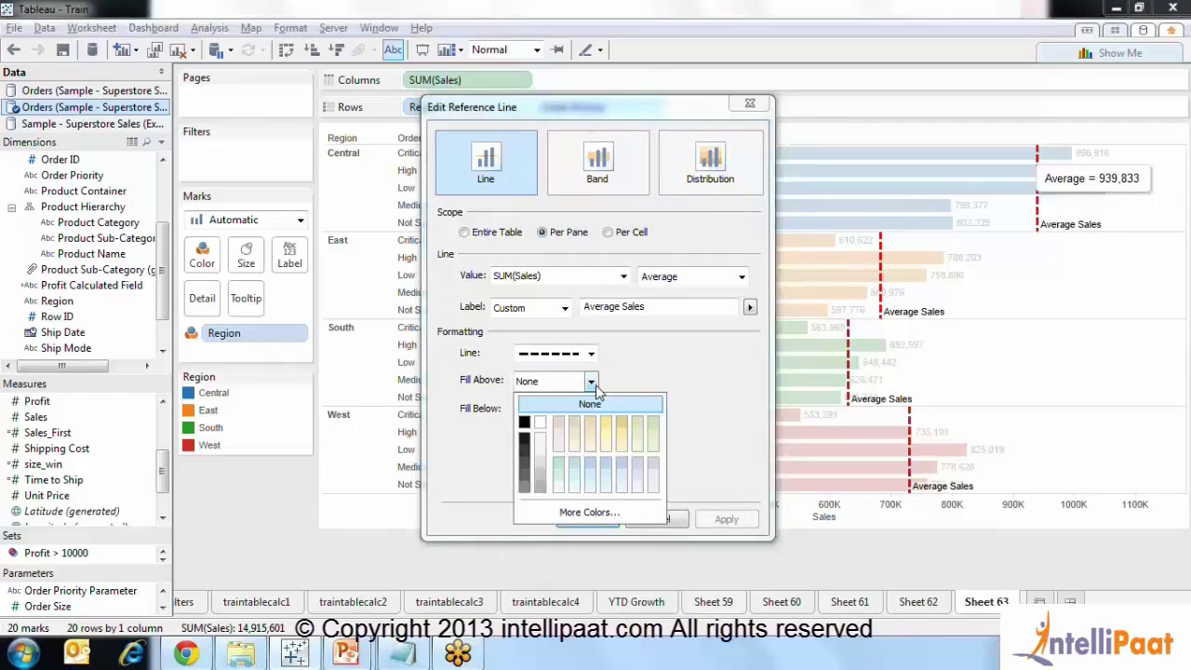
pyautogui.click(543, 494)
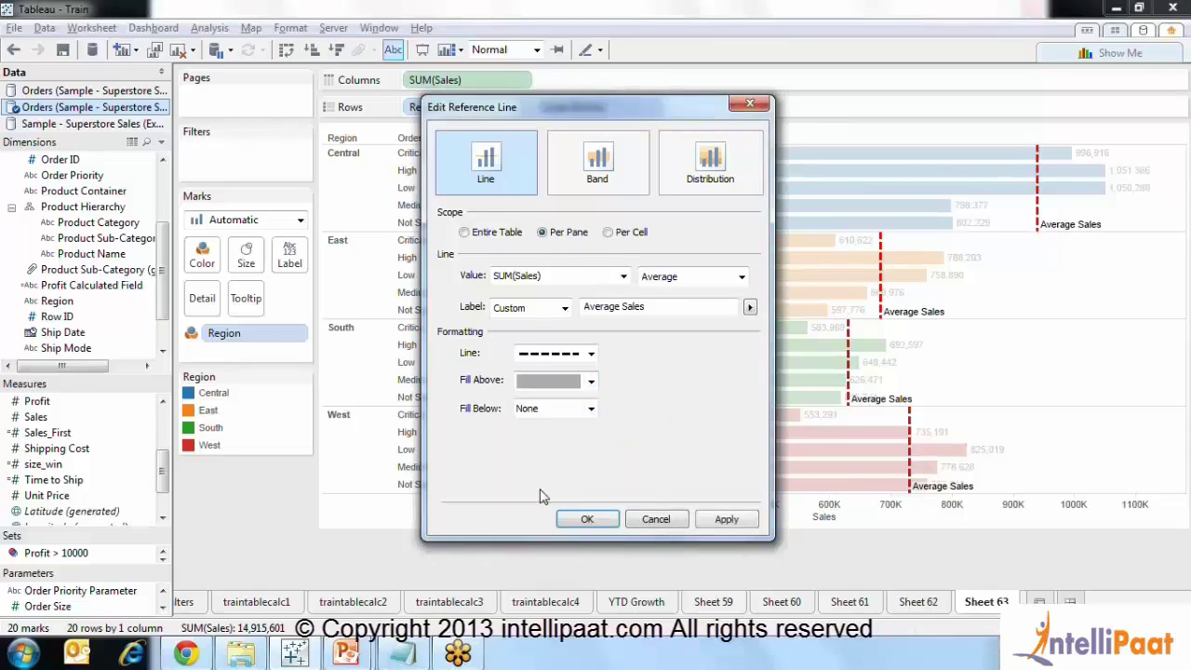
pyautogui.click(590, 380)
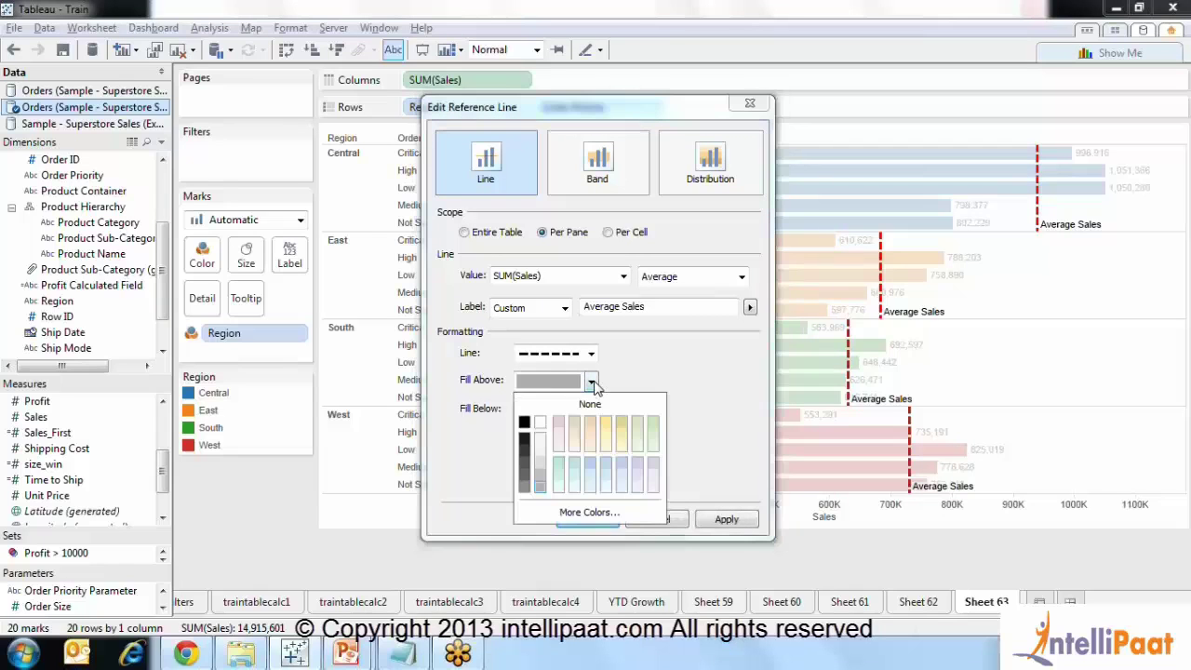
pyautogui.click(545, 471)
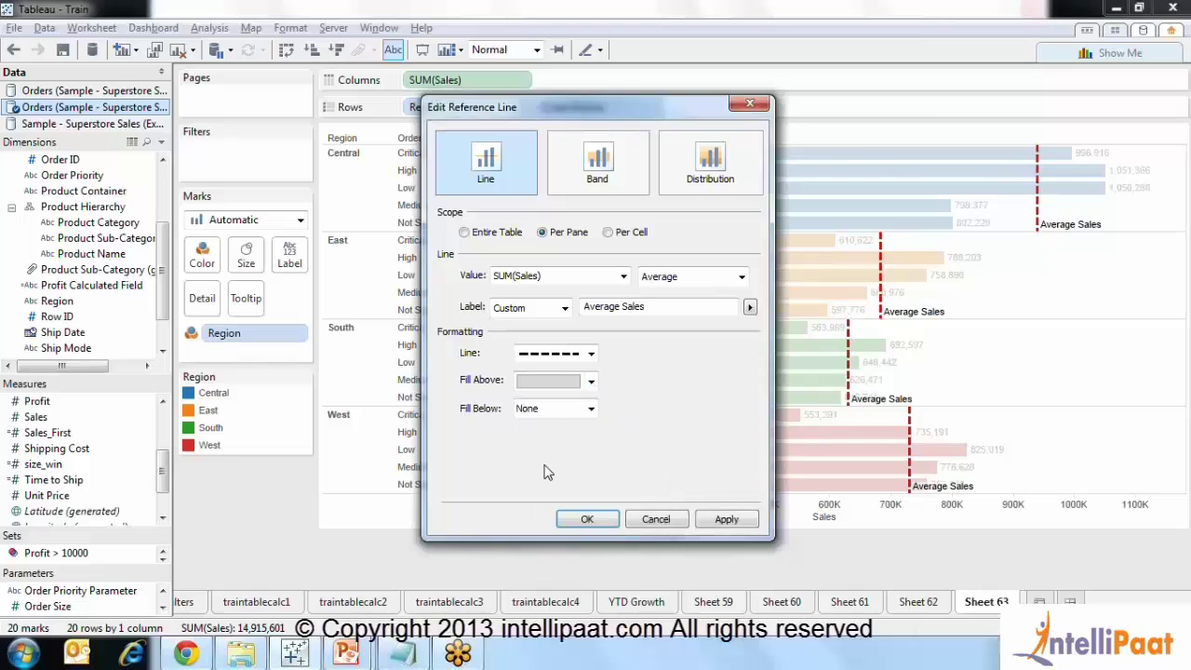
pyautogui.click(591, 408)
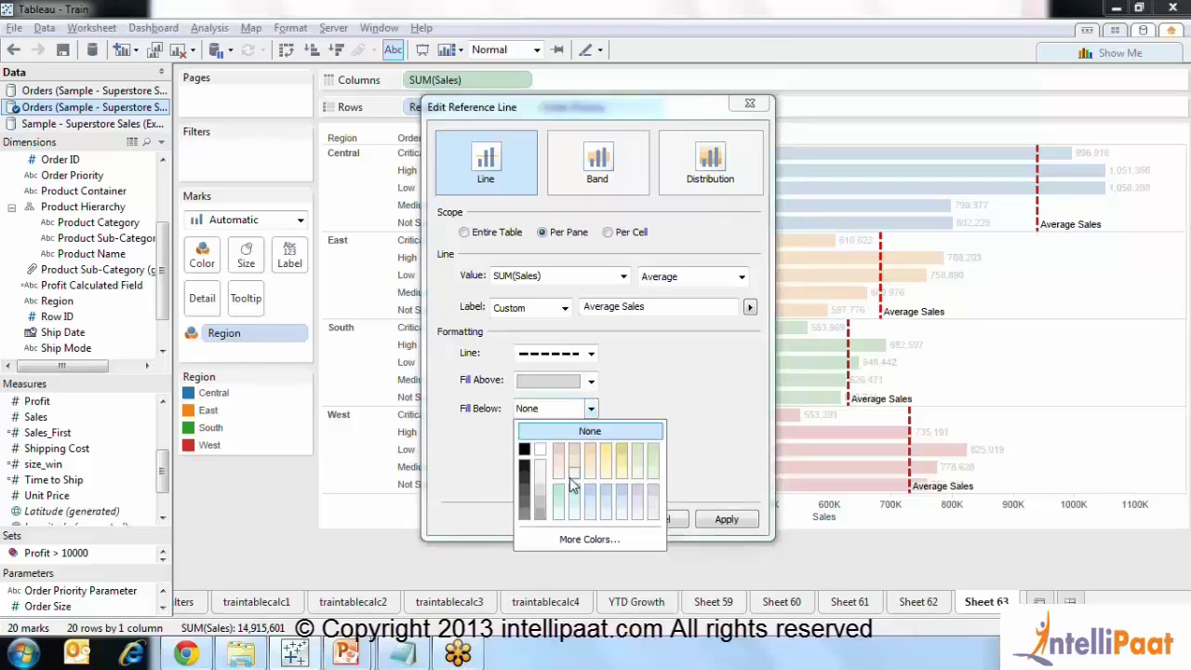
pyautogui.click(568, 493)
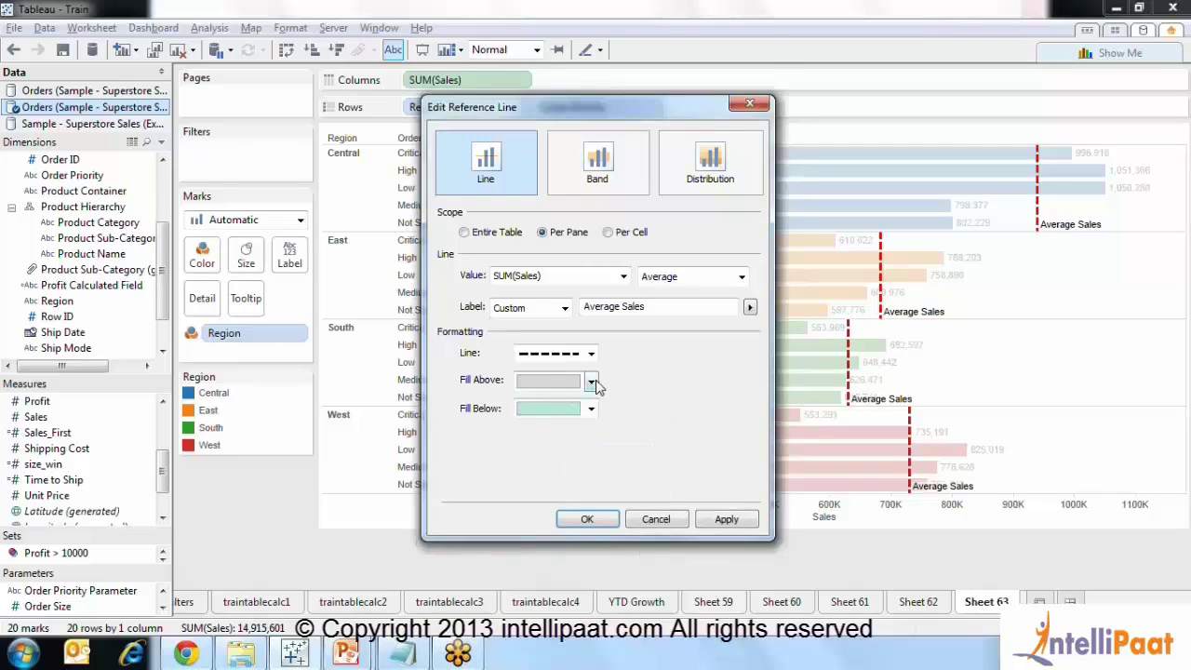
# Swap the reference line's shading to light green above and light gray below, and apply it to the chart
pyautogui.click(591, 381)
pyautogui.click(561, 470)
pyautogui.click(591, 409)
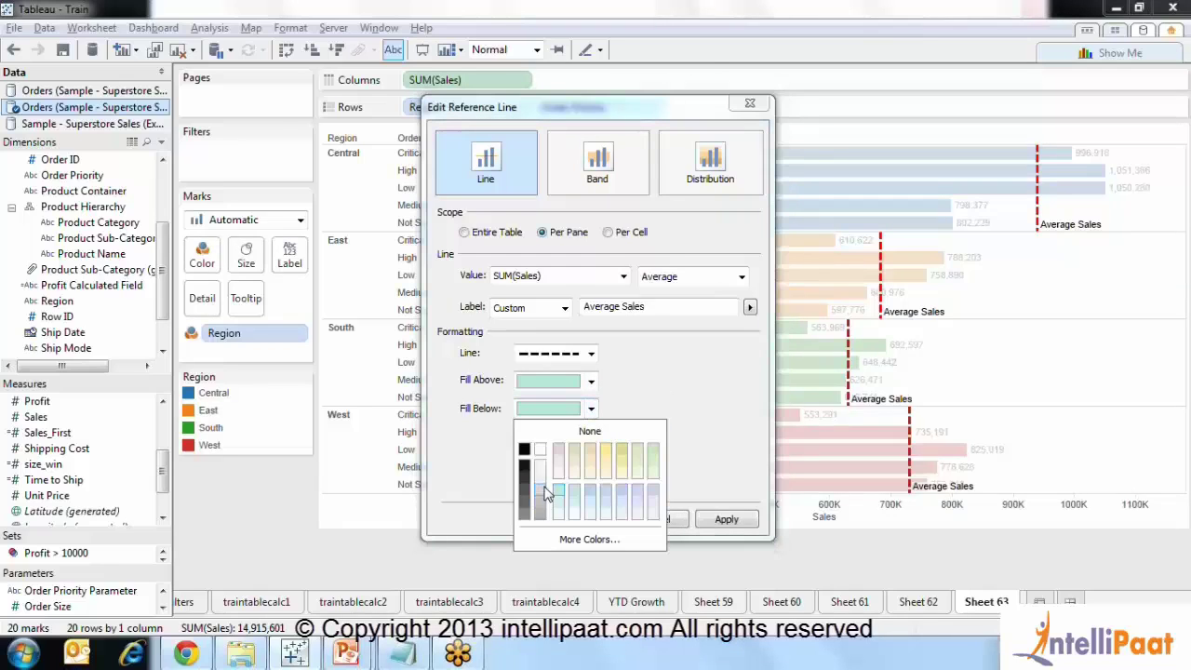
pyautogui.click(536, 494)
pyautogui.click(725, 519)
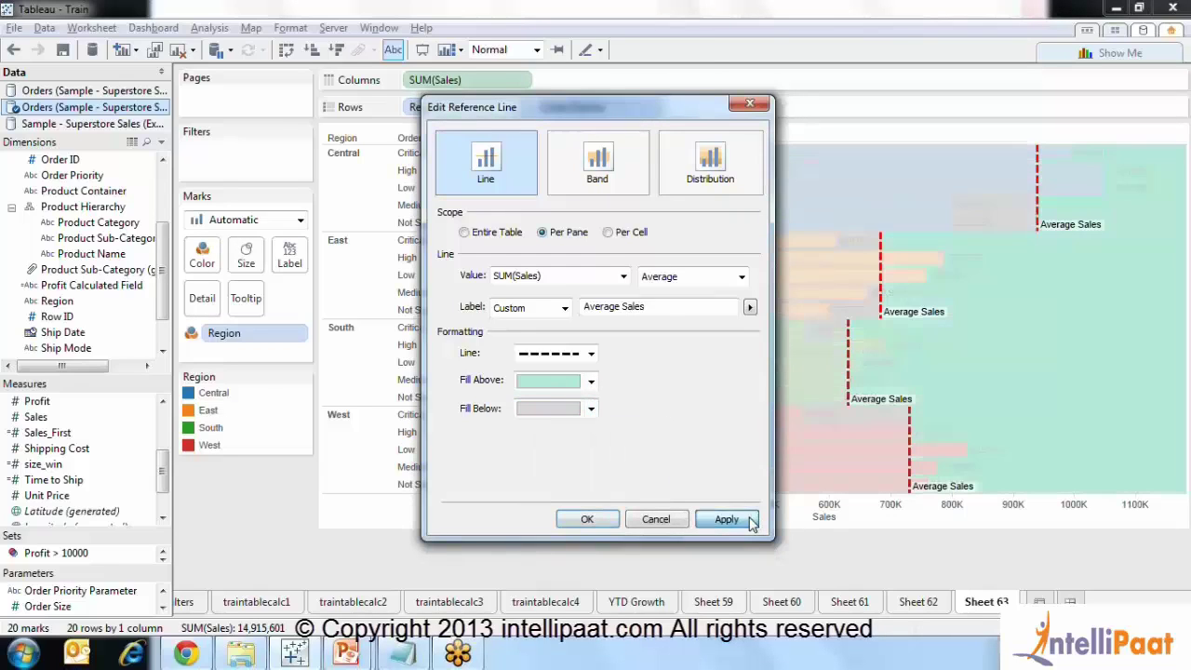
pyautogui.click(603, 522)
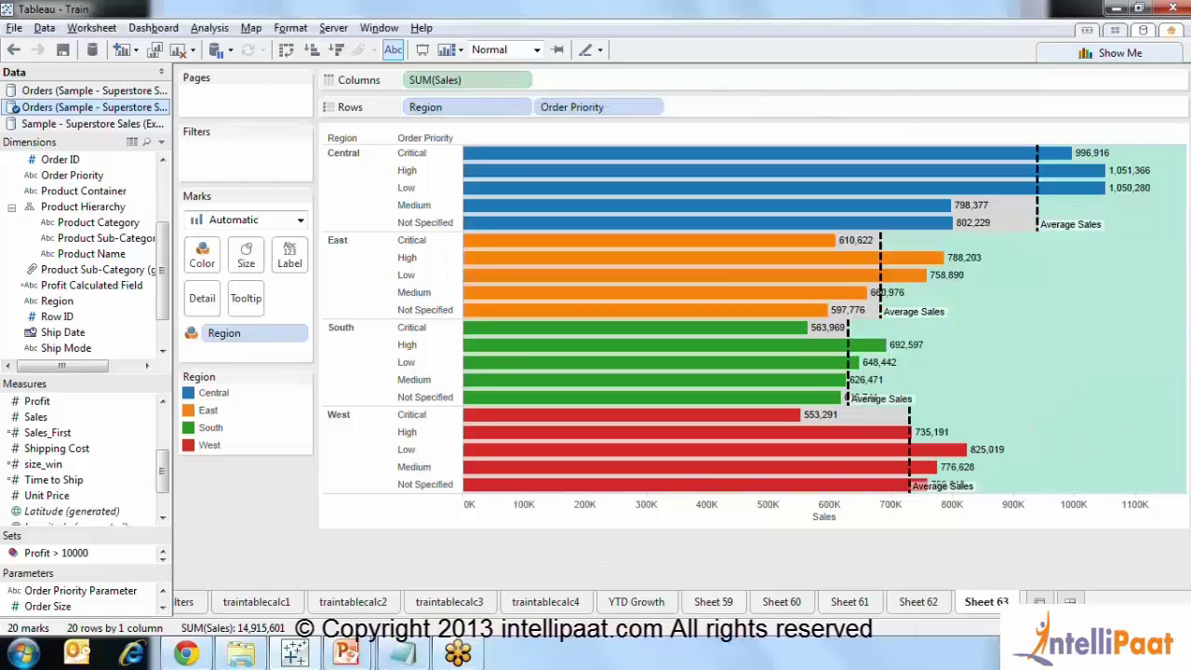
# Remove the average reference line's shading by setting both Fill Above and Fill Below to None
pyautogui.rightClick(1039, 212)
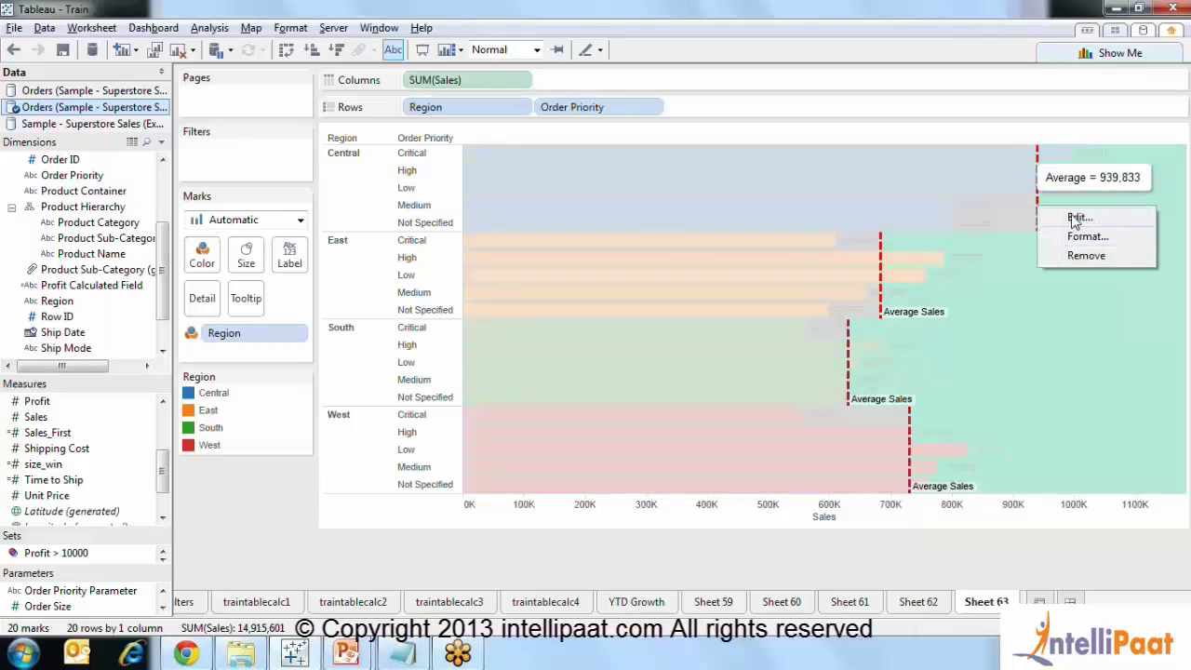
pyautogui.click(1076, 217)
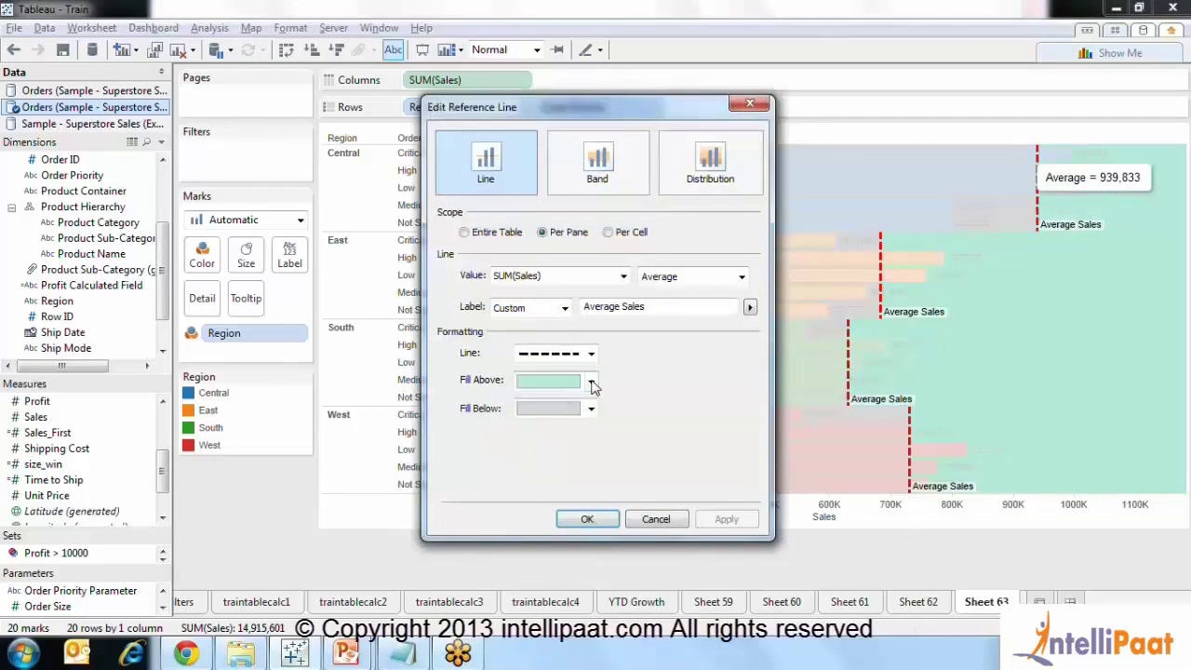
pyautogui.click(591, 381)
pyautogui.click(589, 403)
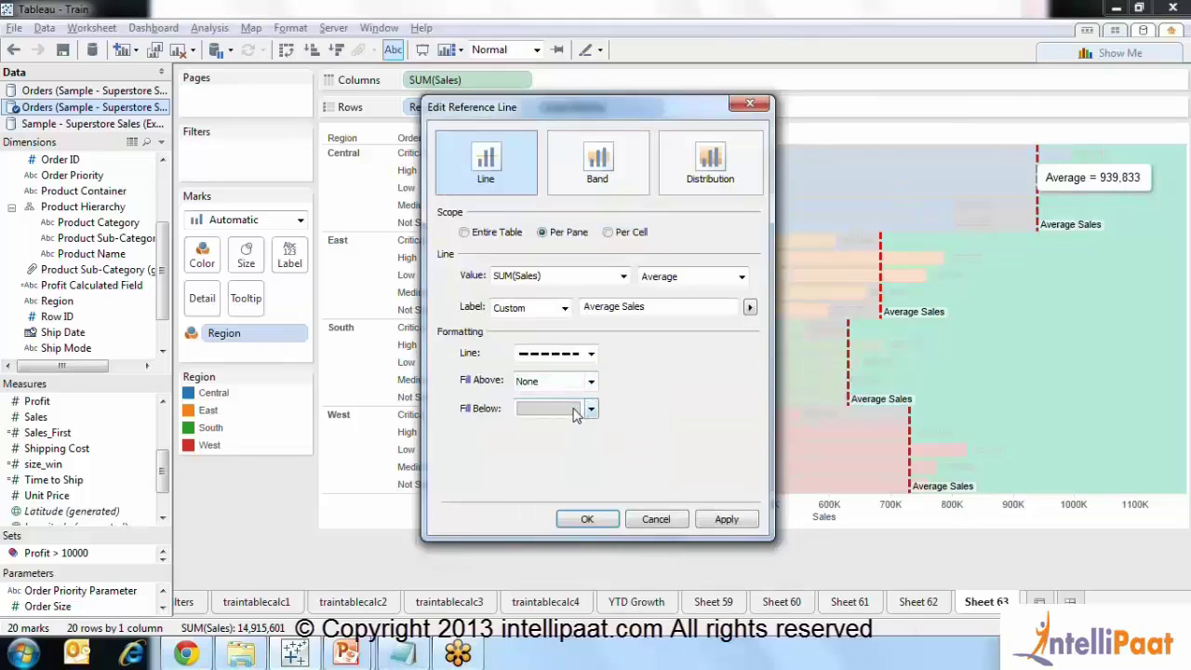
pyautogui.click(590, 408)
pyautogui.click(586, 430)
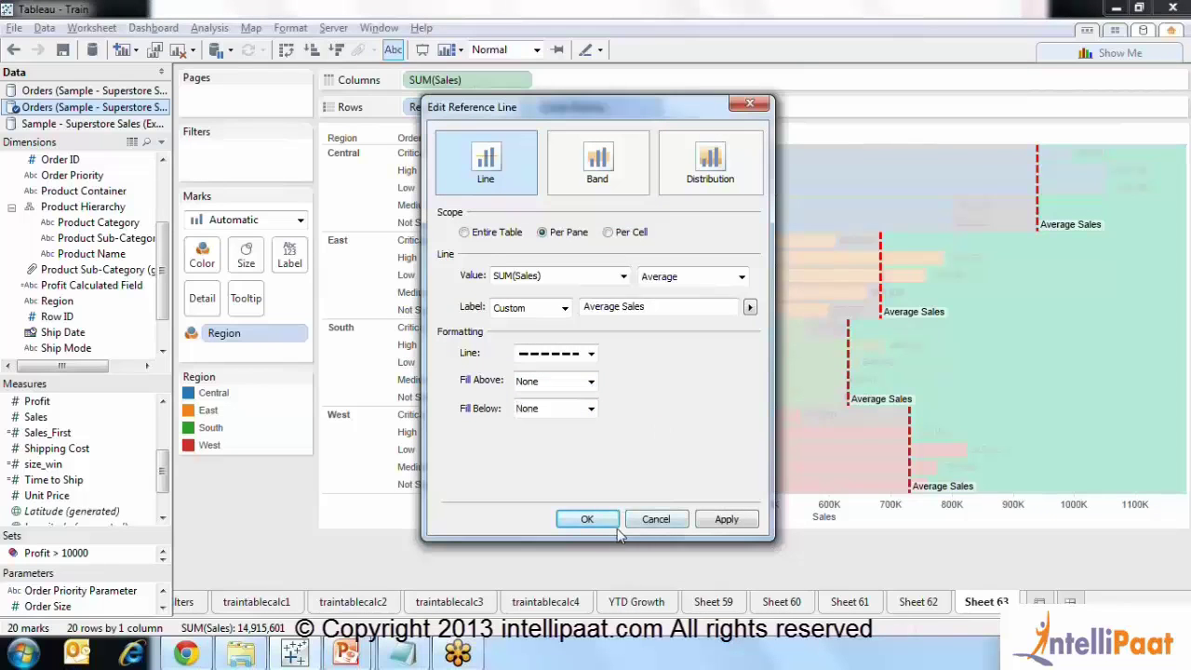
pyautogui.click(588, 519)
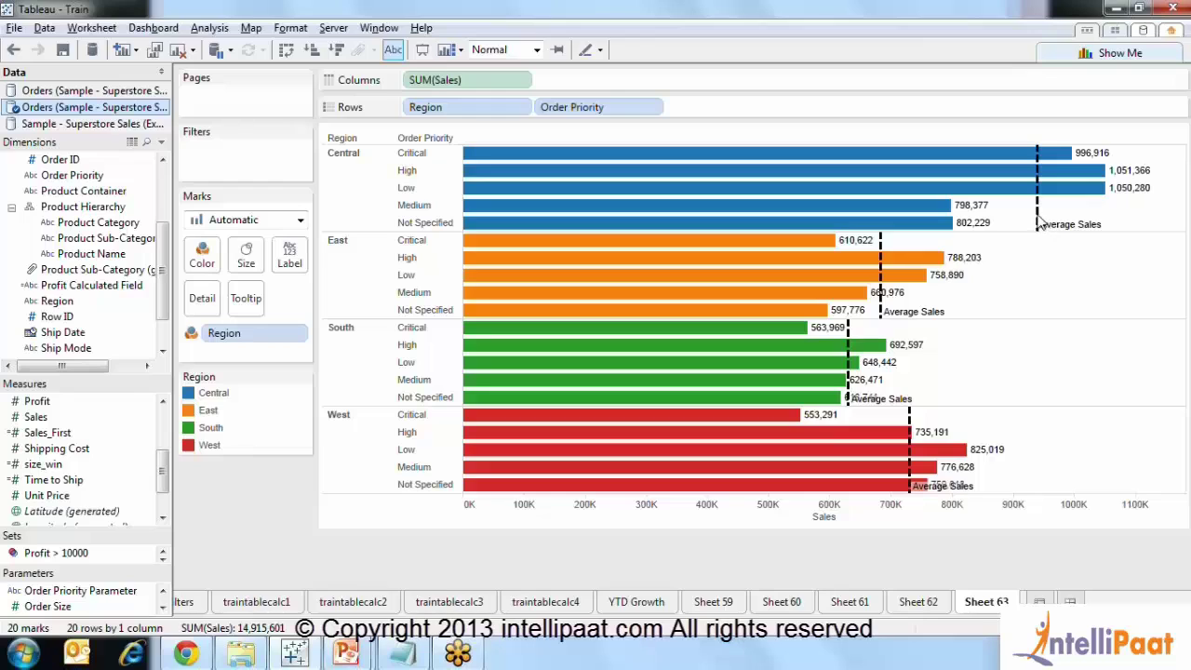
# Replace Order Priority with the Product Container dimension on Rows, next to Region
pyautogui.moveTo(1039, 224)
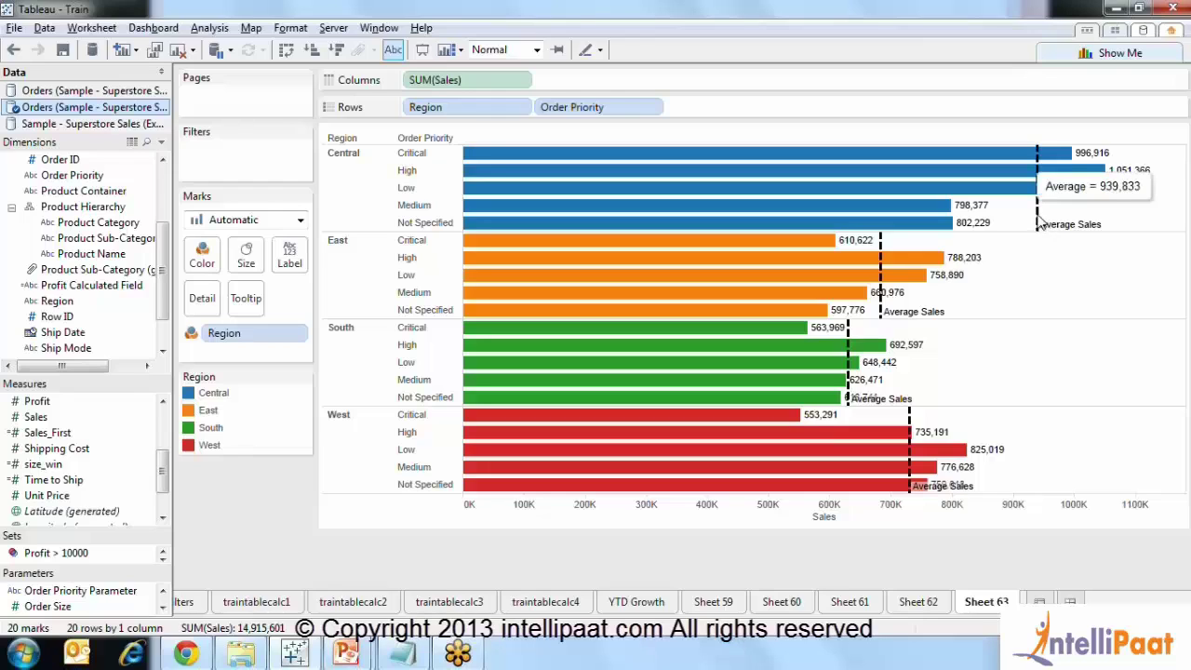
pyautogui.moveTo(986, 207)
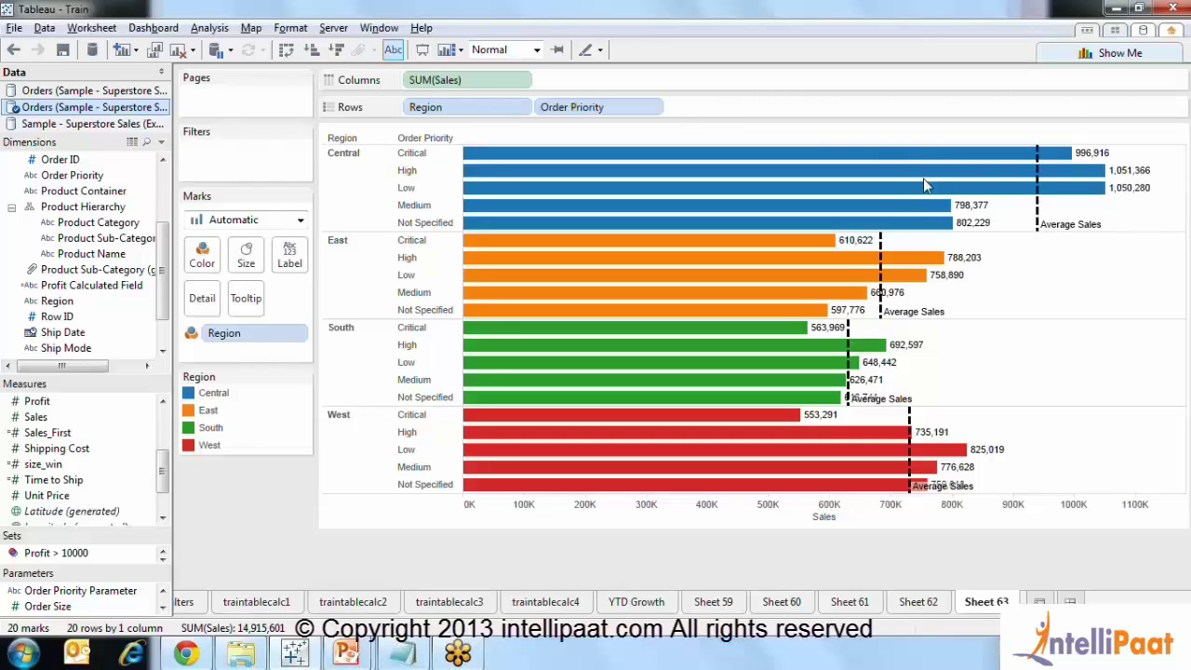
pyautogui.moveTo(937, 223)
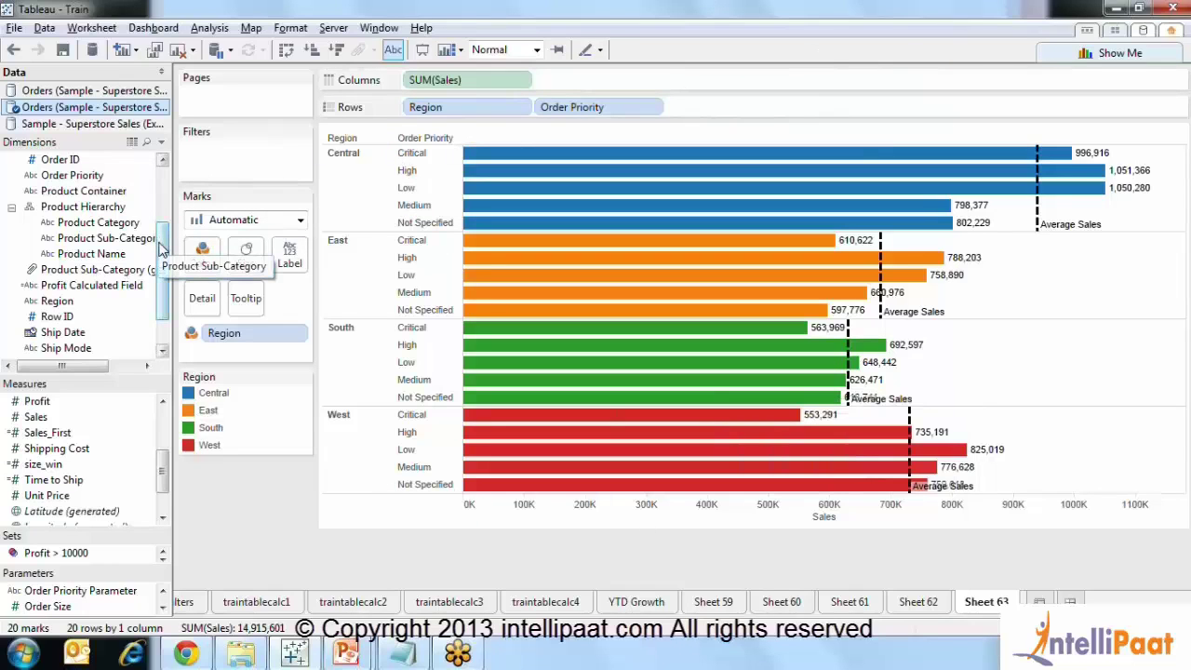
pyautogui.scroll(2, 160, 249)
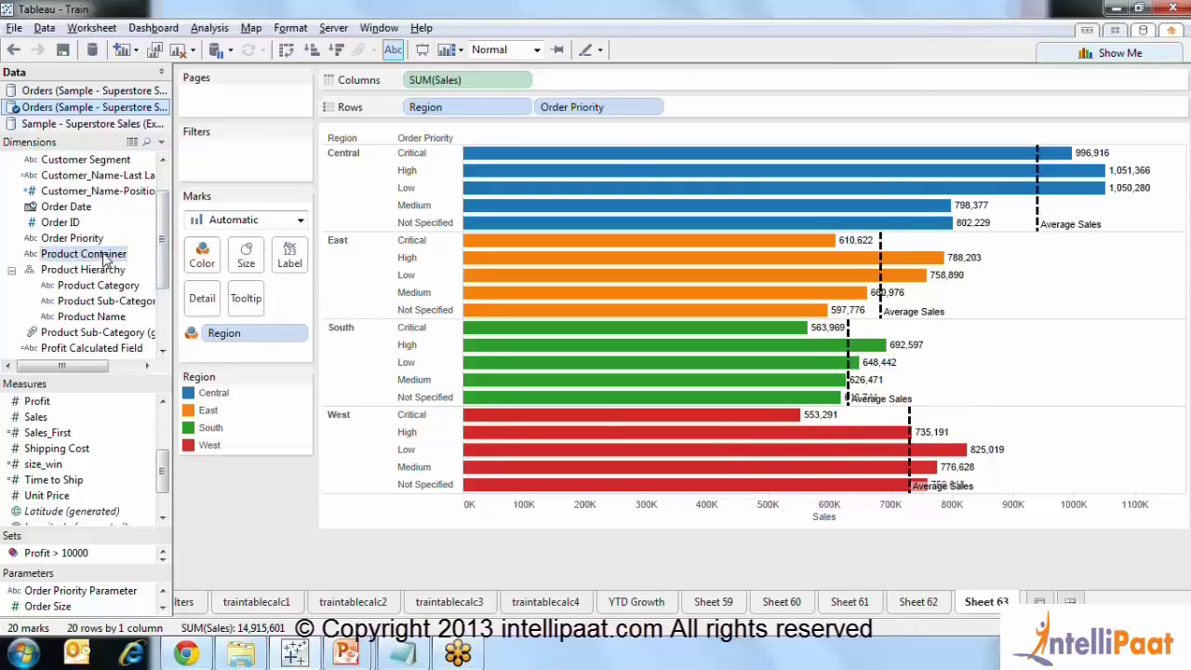
pyautogui.moveTo(613, 153); pyautogui.dragTo(611, 109)
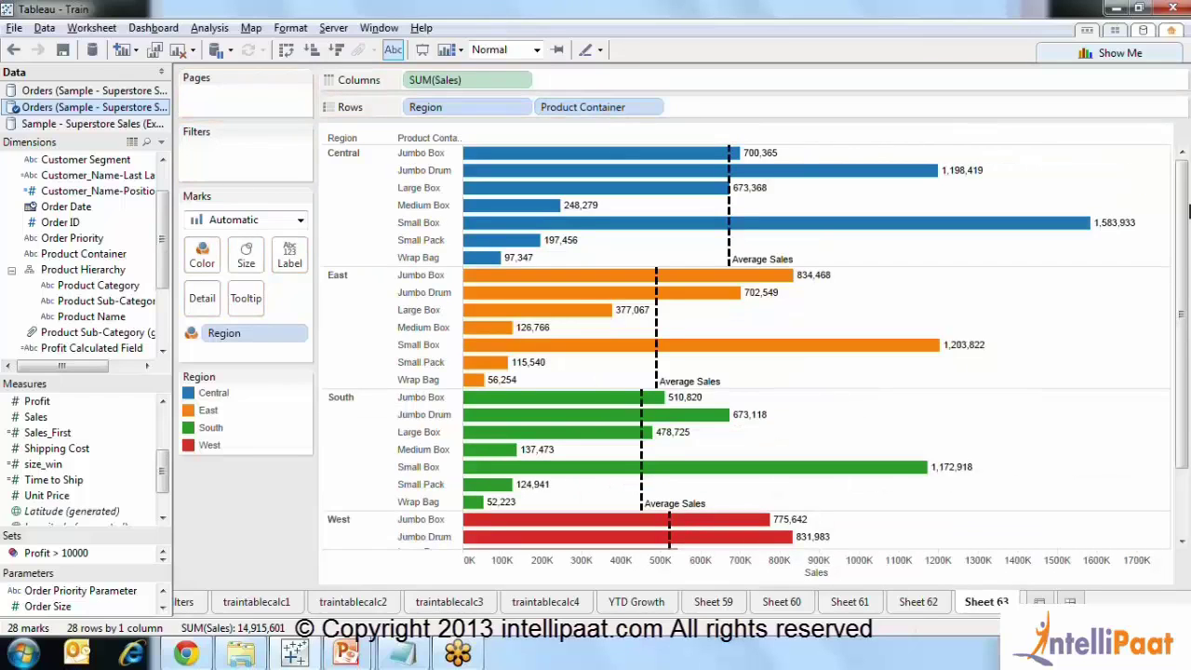
# Try the Per Cell scope for the average reference line, check the Central Jumbo Box average, and undo the scope change
pyautogui.moveTo(1187, 212); pyautogui.dragTo(1180, 165)
pyautogui.scroll(-3, 930, 353)
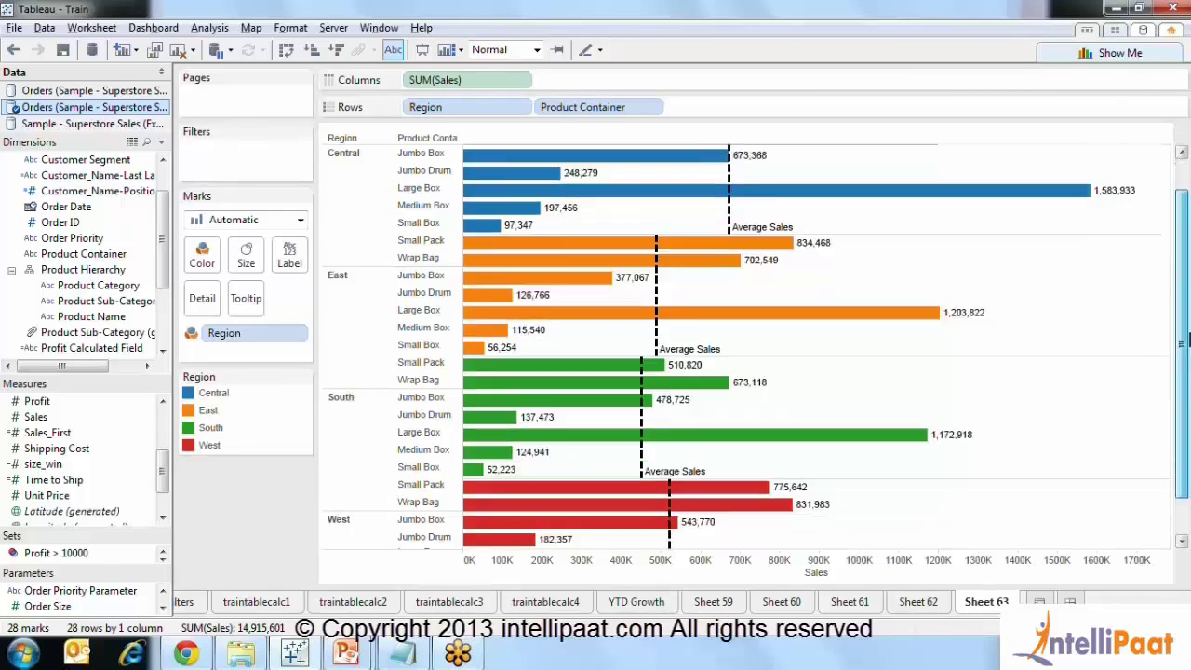
pyautogui.scroll(3, 1180, 200)
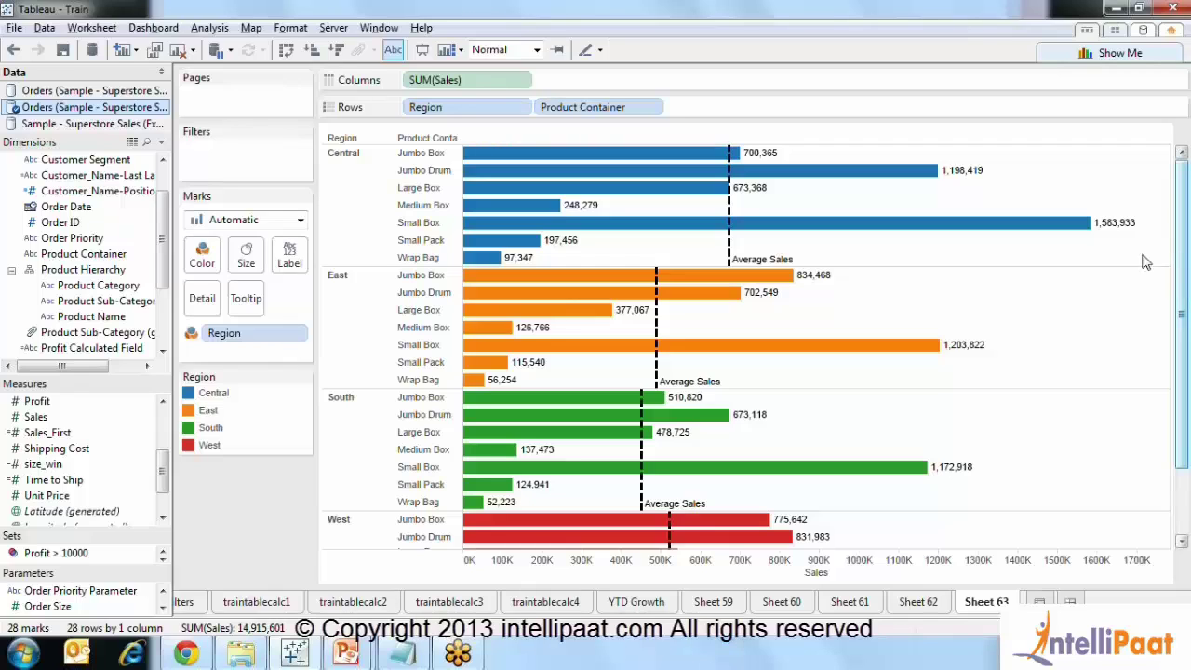
pyautogui.moveTo(731, 212)
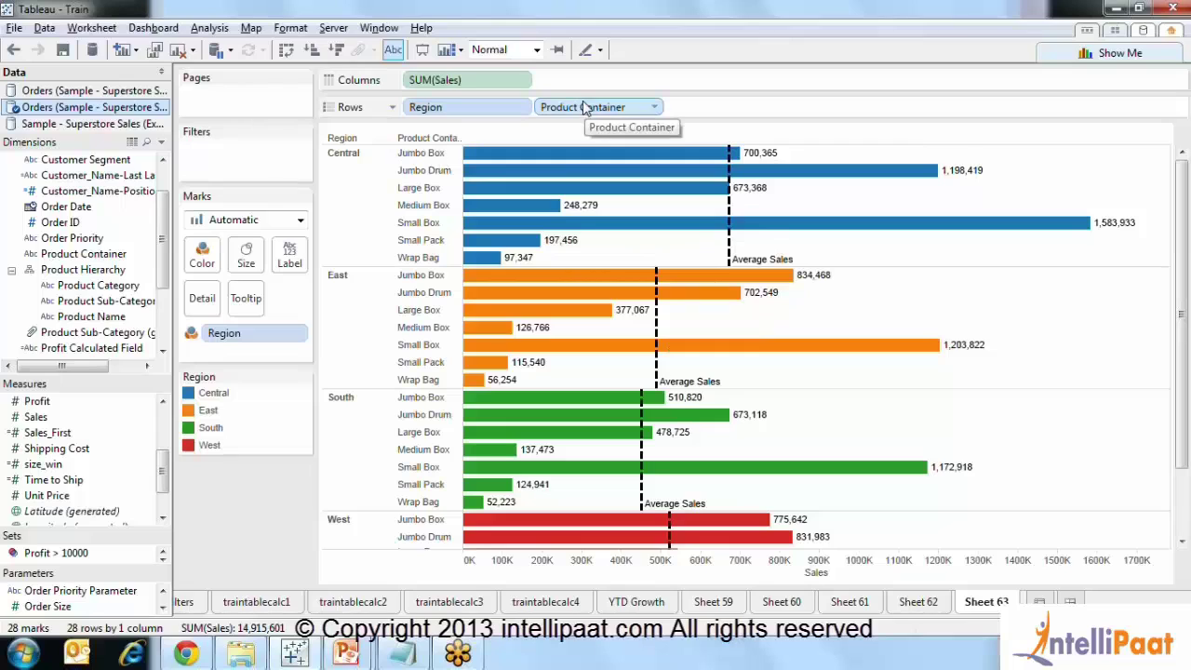
pyautogui.rightClick(730, 252)
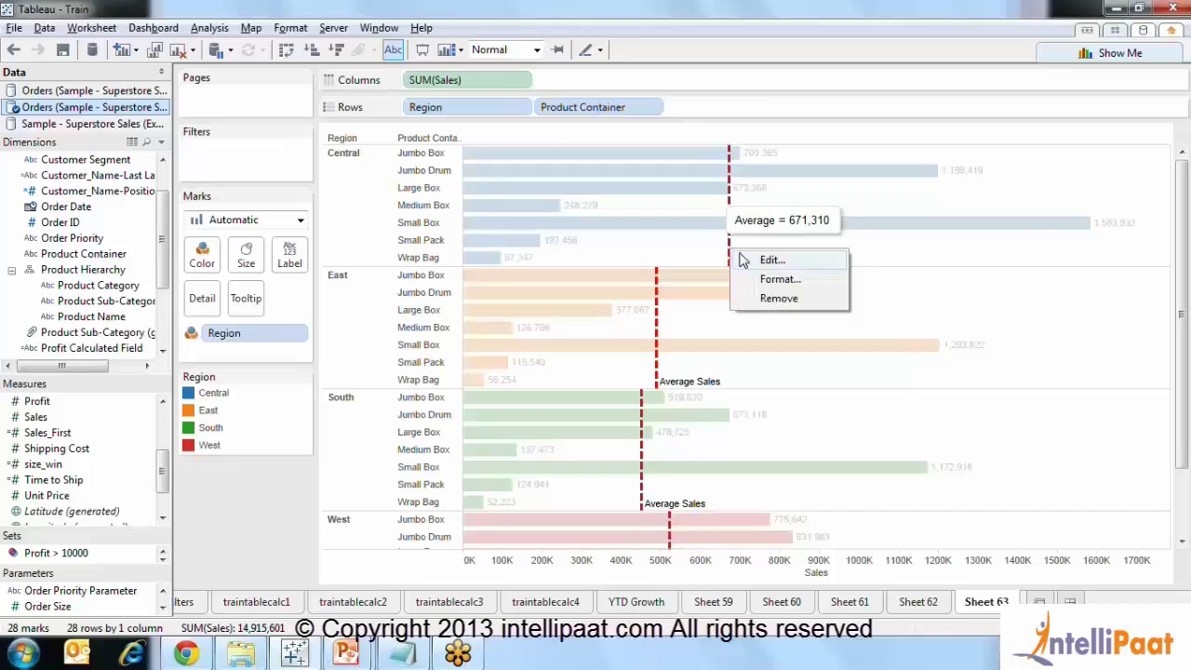
pyautogui.click(772, 259)
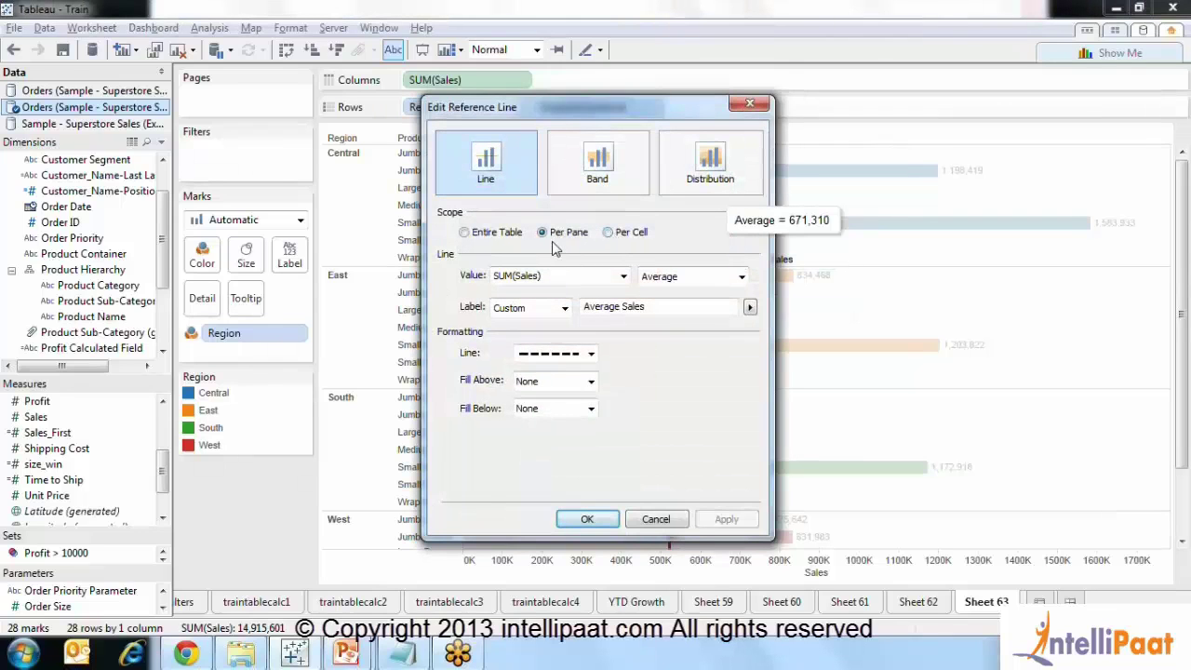
pyautogui.click(610, 232)
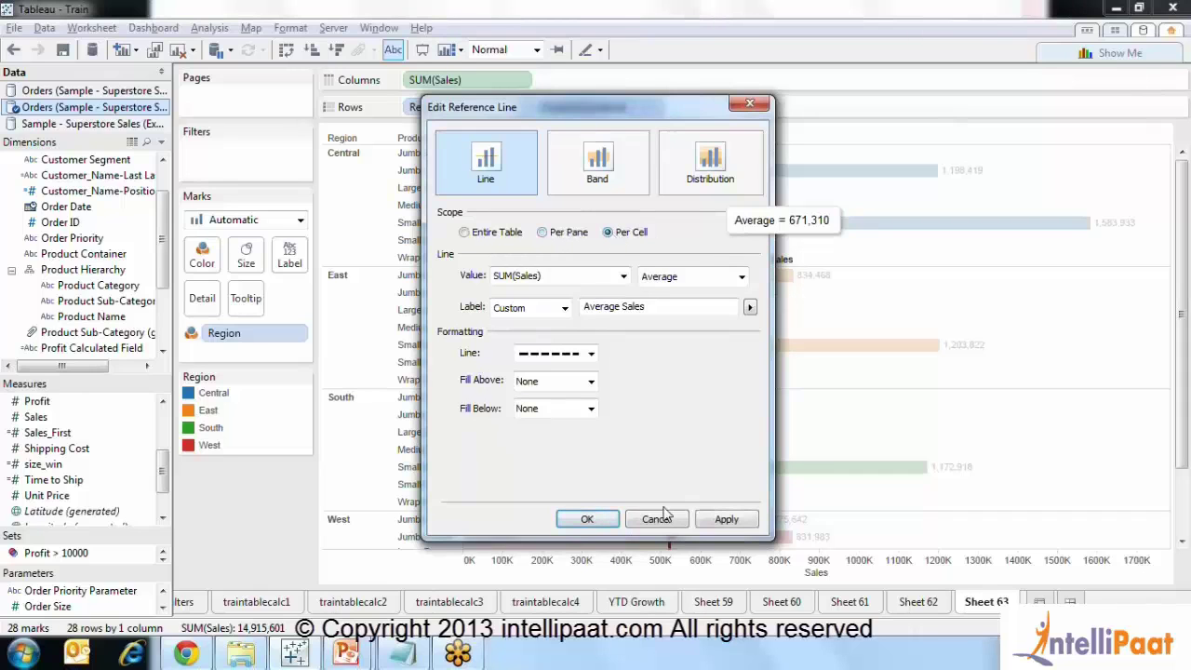
pyautogui.click(744, 526)
pyautogui.click(605, 520)
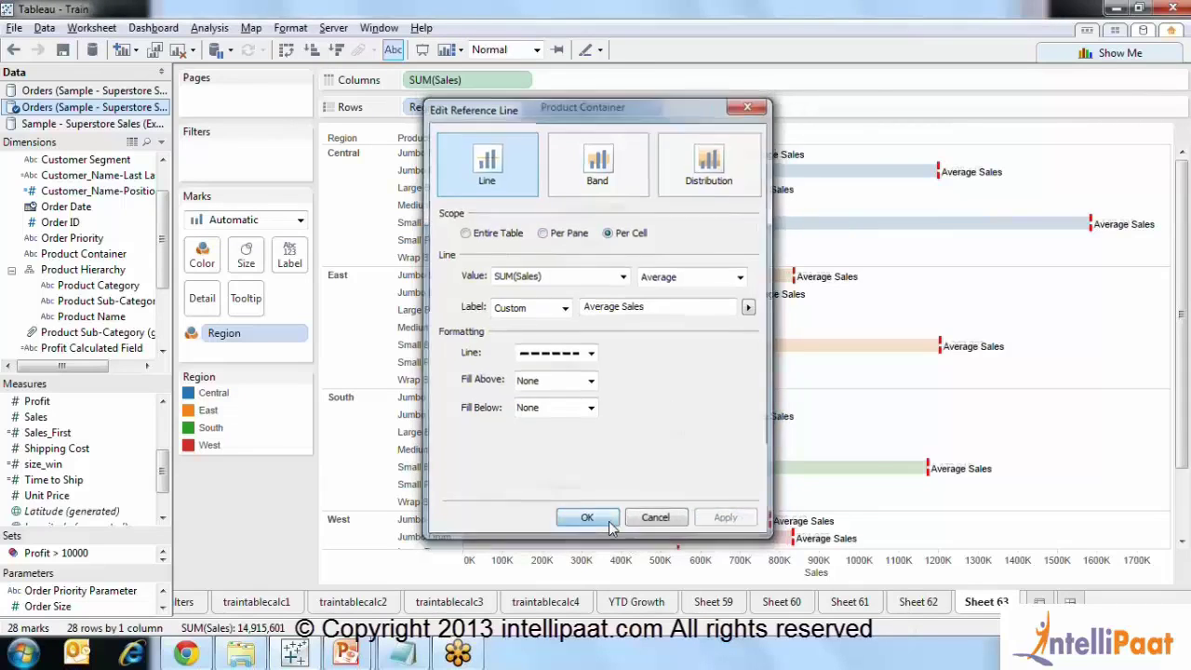
pyautogui.click(1109, 391)
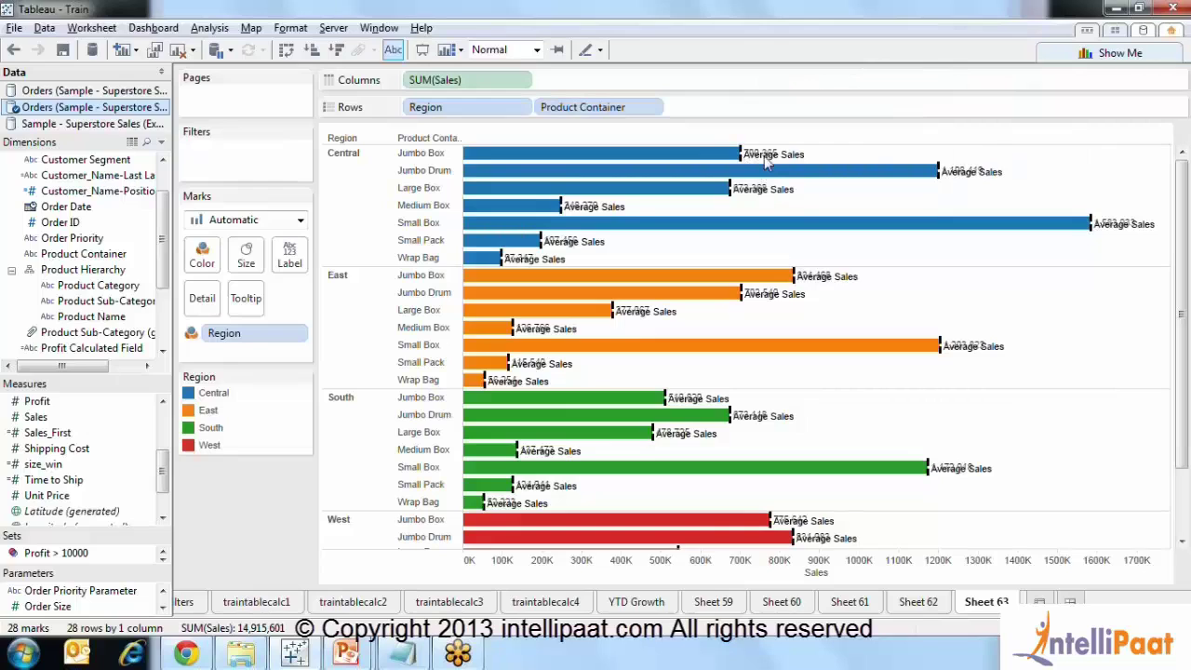
pyautogui.moveTo(741, 158)
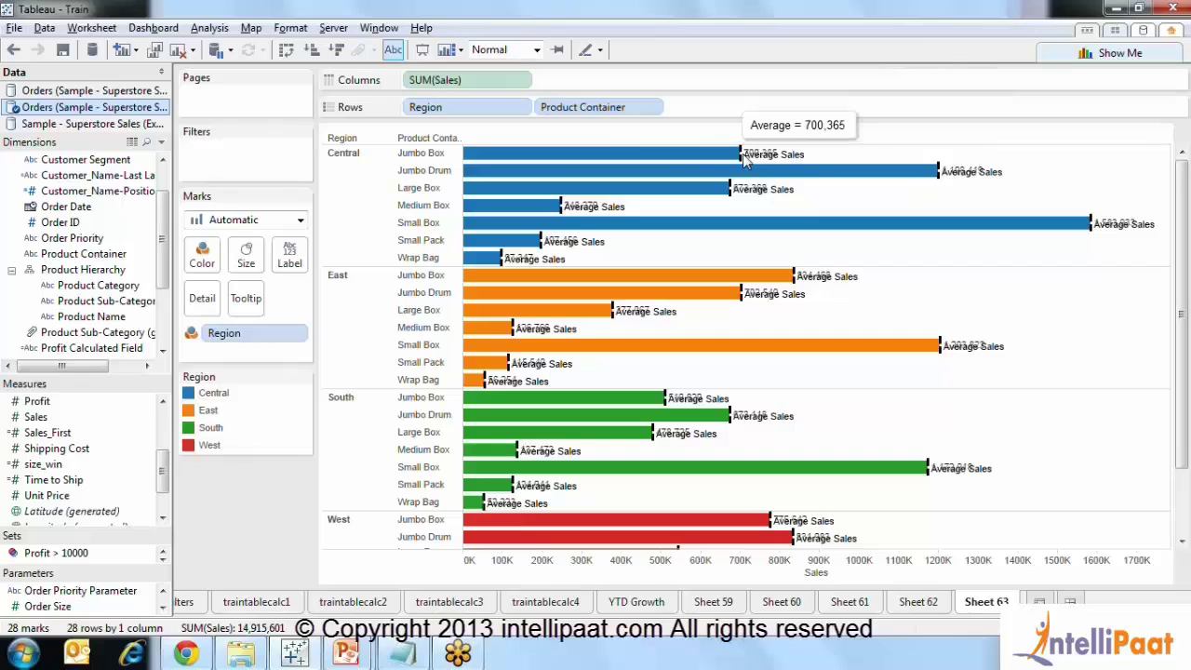
pyautogui.click(15, 51)
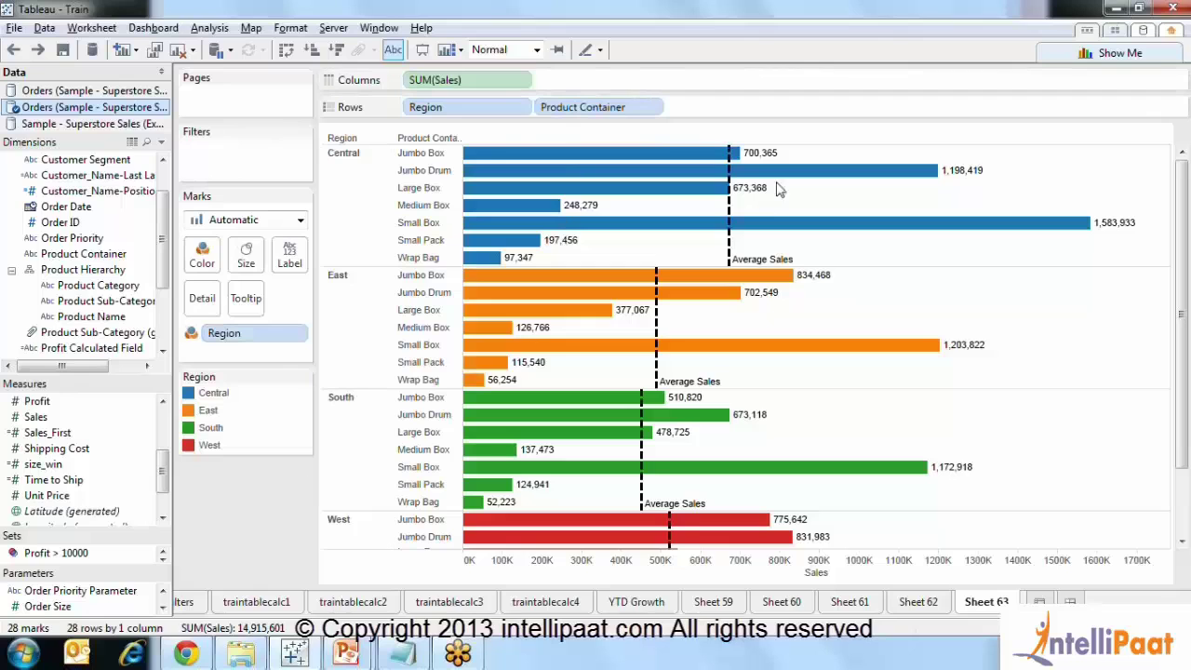
# Convert the average reference line into a per-pane band from the minimum to the maximum of SUM(Sales)
pyautogui.click(731, 215)
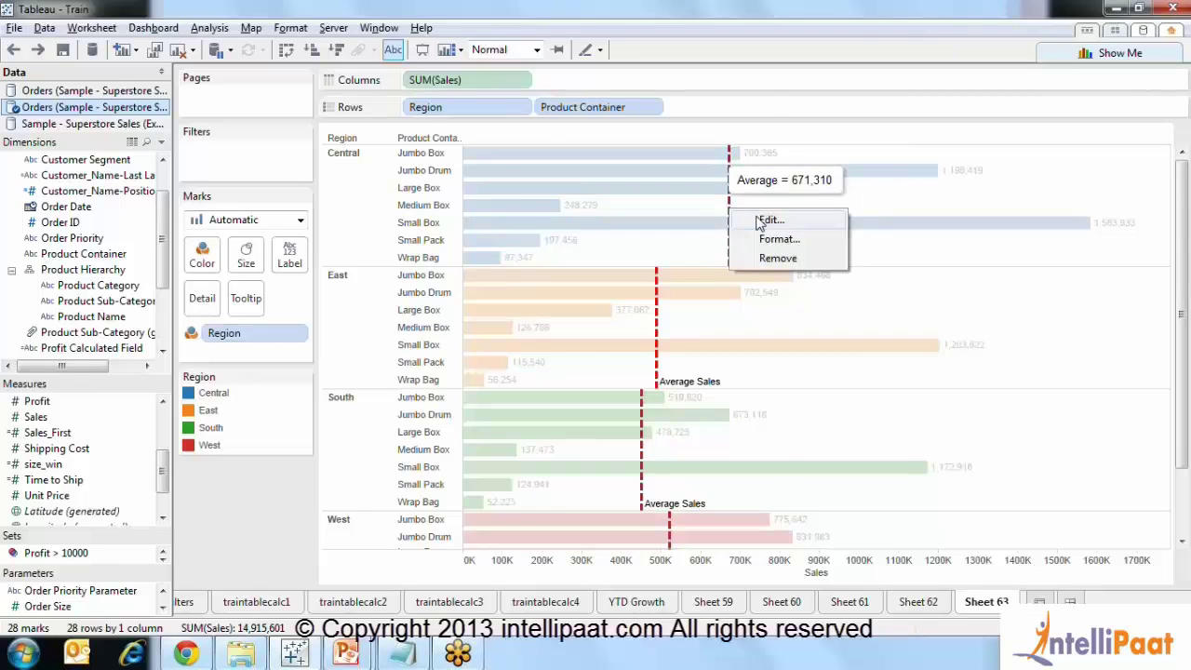
pyautogui.click(759, 221)
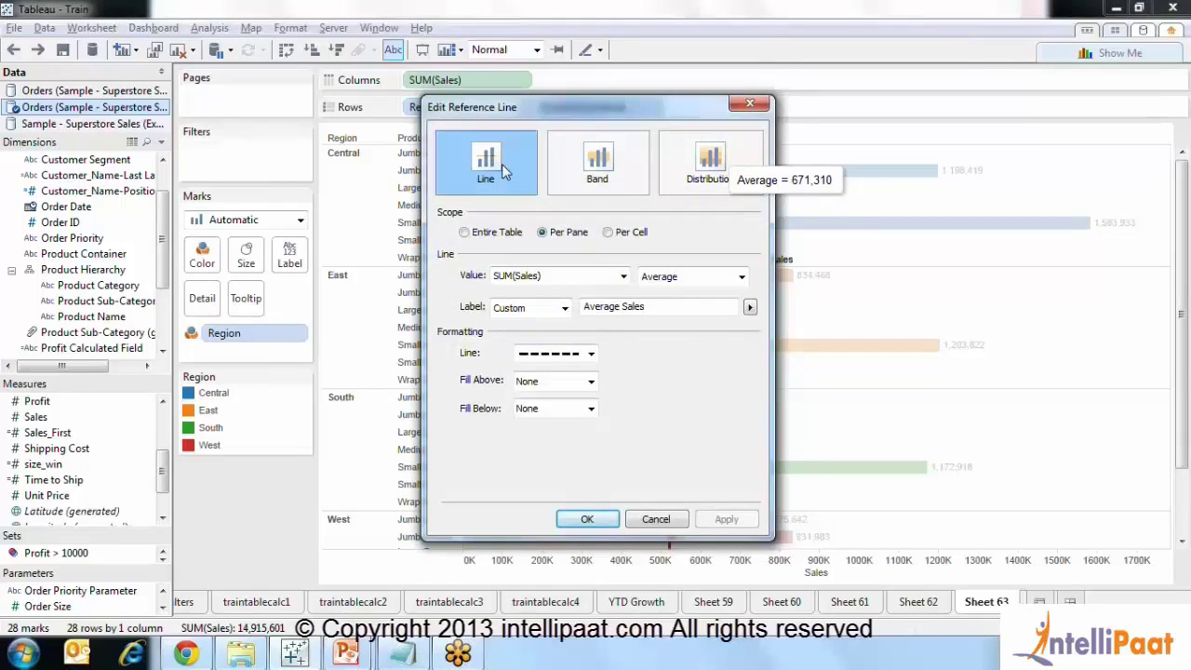
pyautogui.click(584, 165)
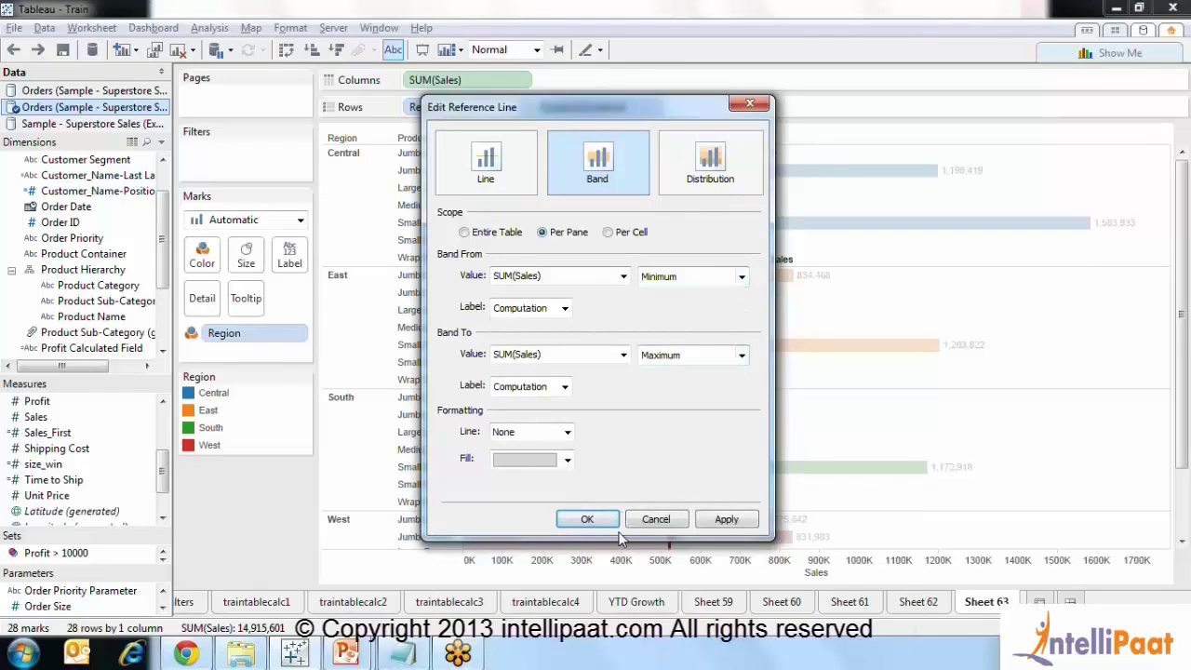
pyautogui.click(587, 521)
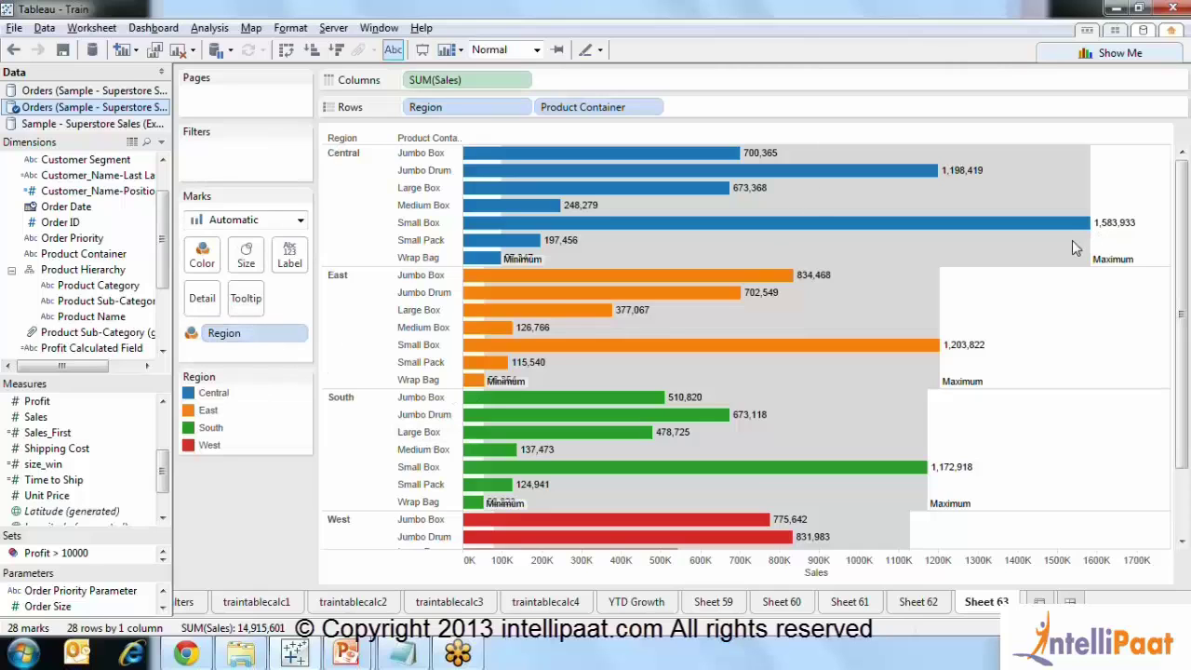
# Convert the min-to-max reference band into a per-pane distribution at 60% and 80% of the minimum of SUM(Sales)
pyautogui.rightClick(899, 569)
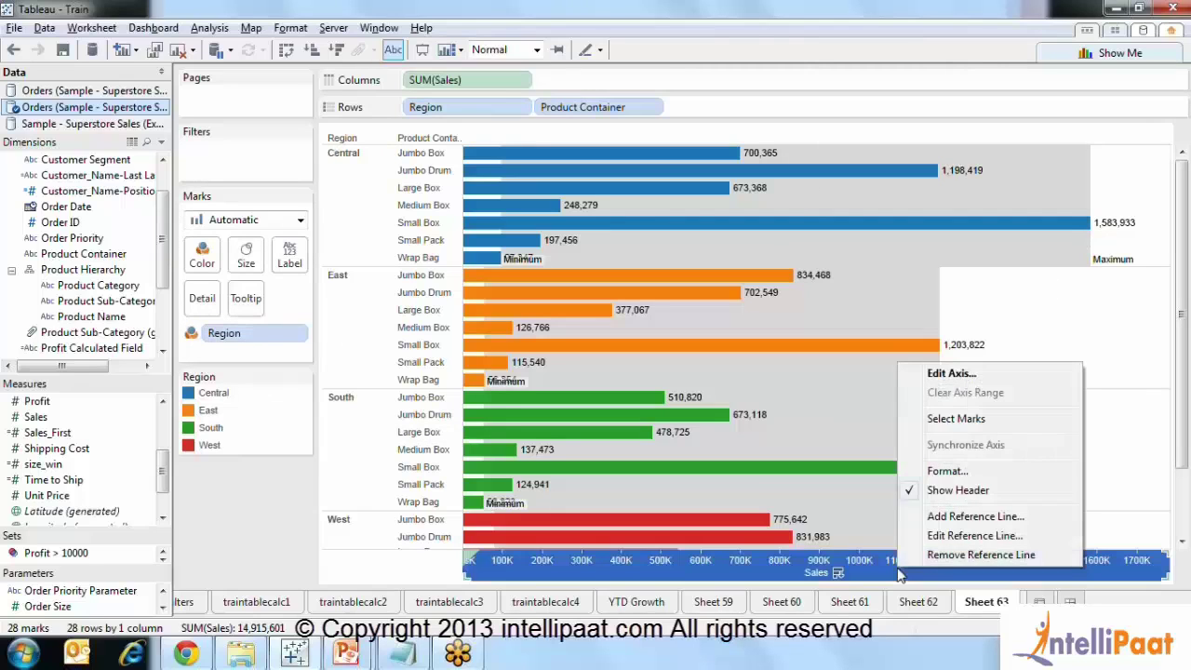
pyautogui.click(940, 536)
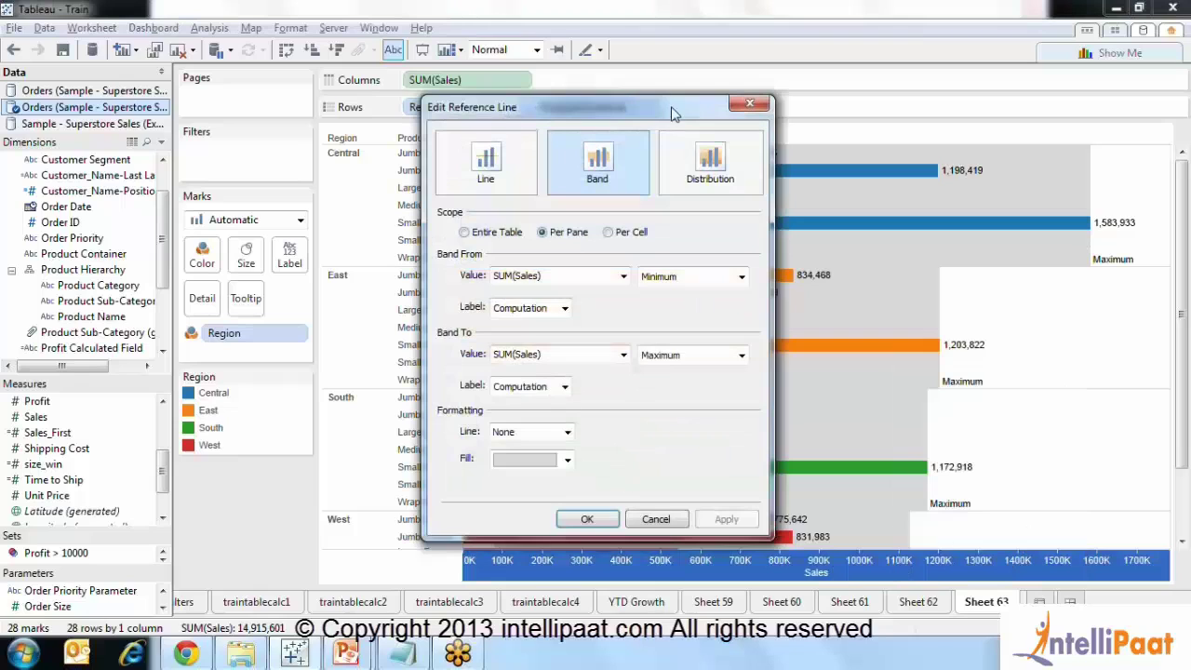
pyautogui.click(705, 160)
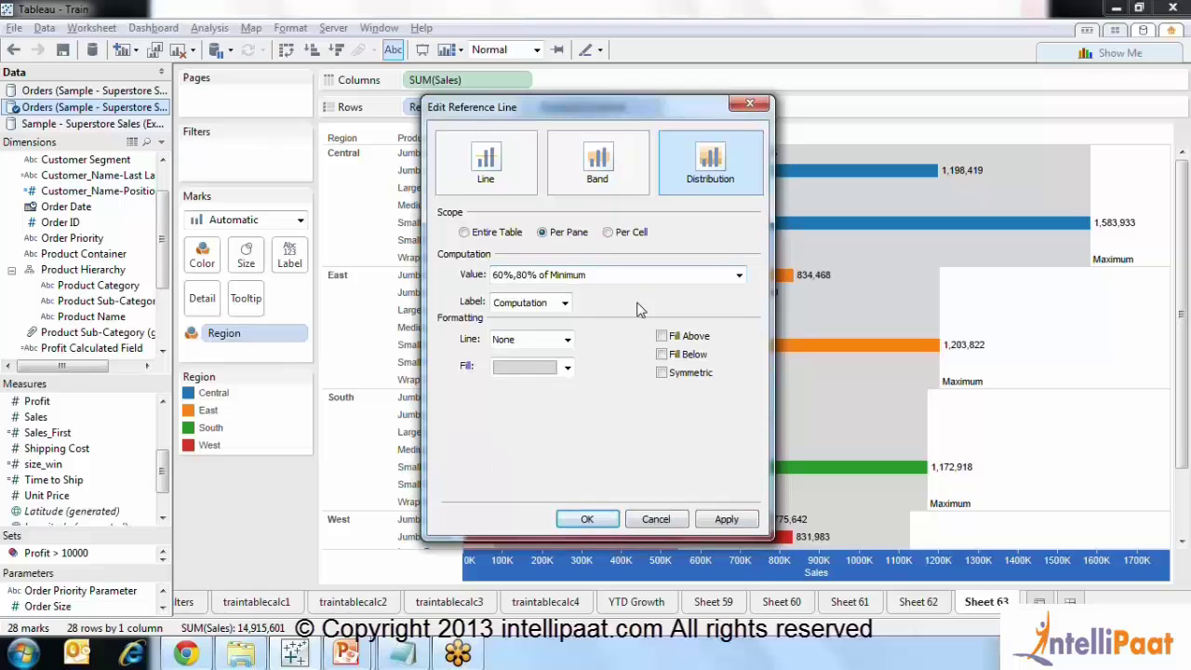
pyautogui.click(718, 523)
pyautogui.click(588, 521)
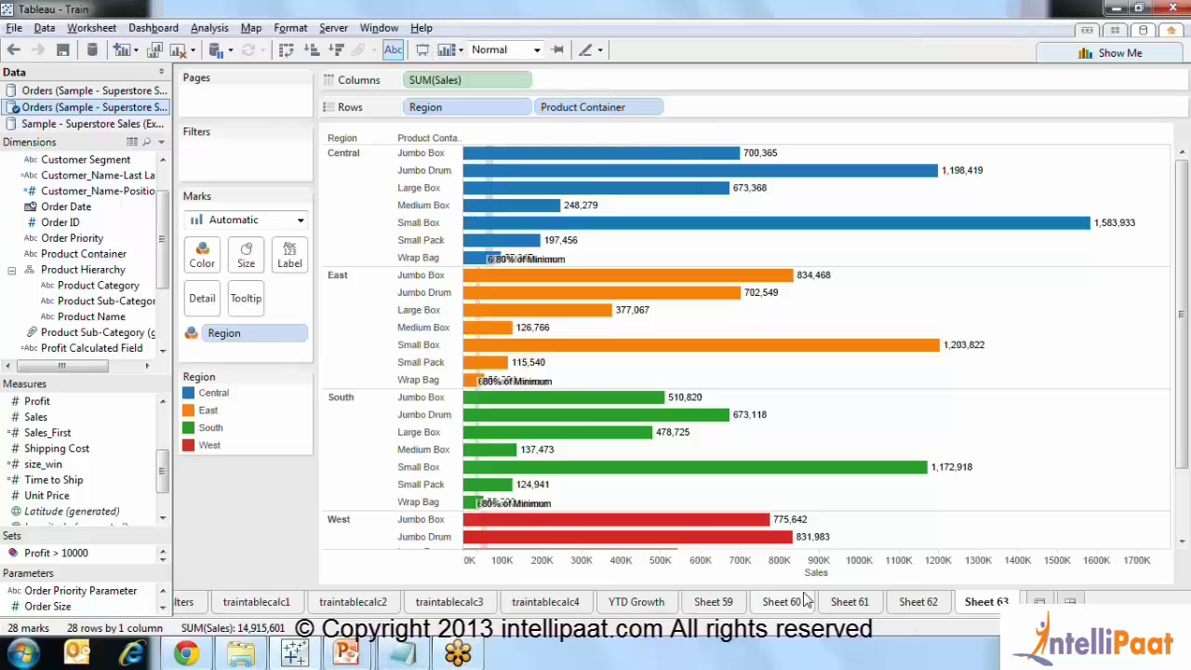
# Try the Percentiles computation for the reference distribution, and set it to Quantiles with 4 tiles
pyautogui.rightClick(755, 570)
pyautogui.click(806, 543)
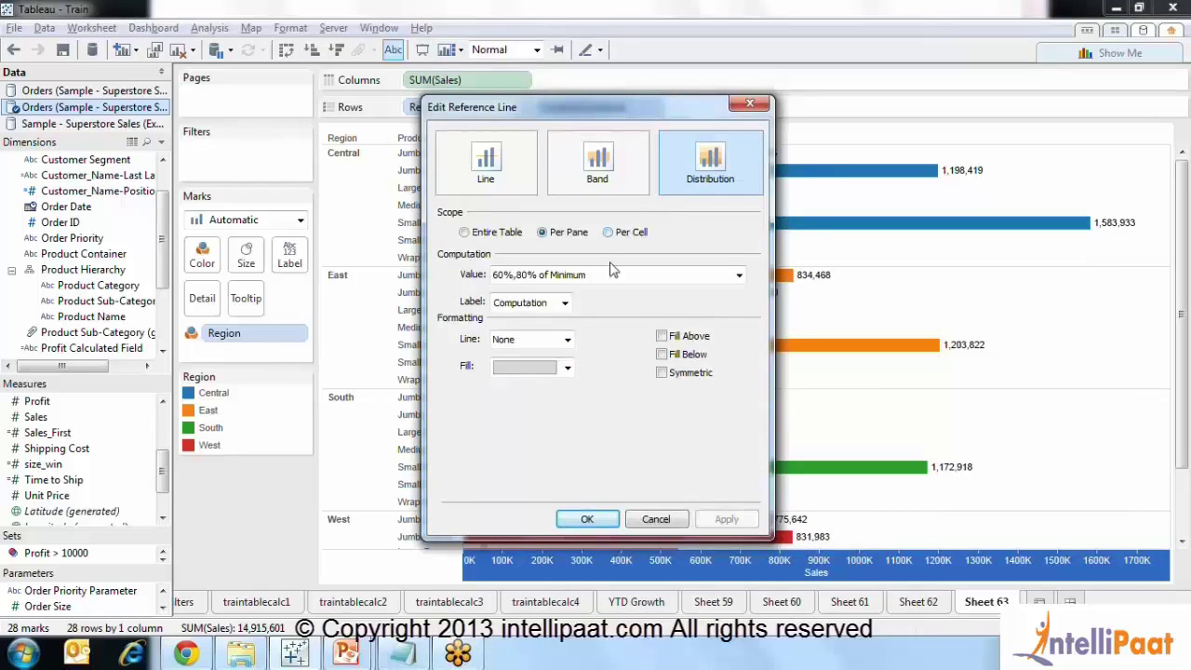
pyautogui.click(738, 276)
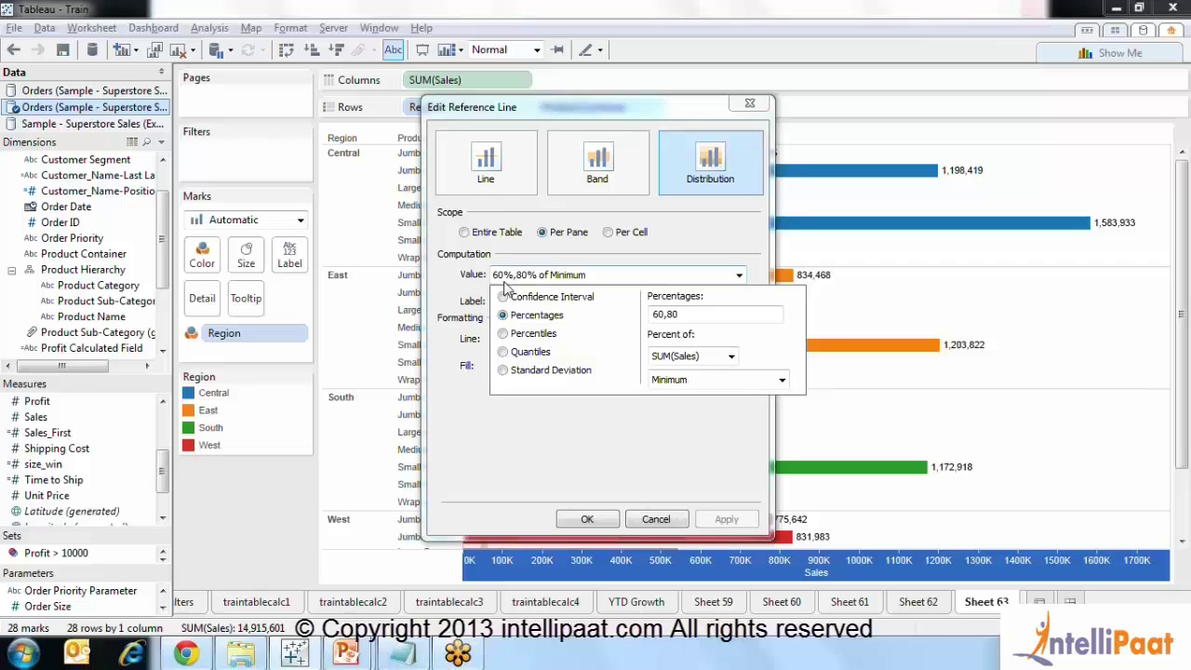
pyautogui.click(503, 334)
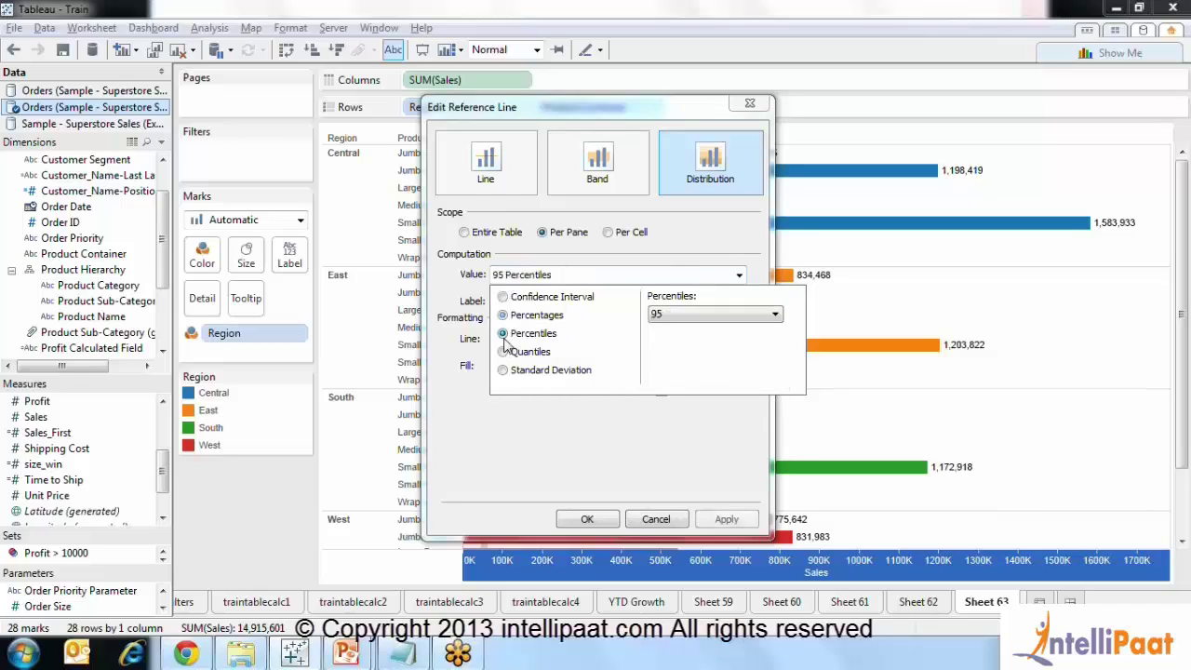
pyautogui.click(503, 351)
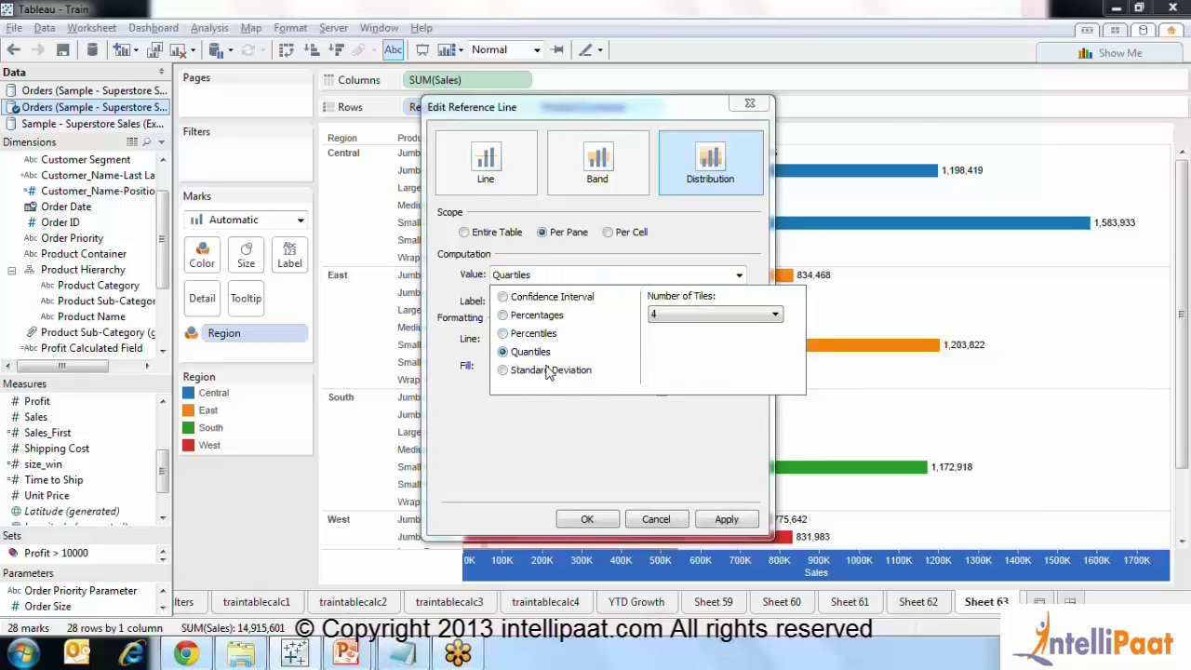
pyautogui.click(685, 481)
pyautogui.click(726, 520)
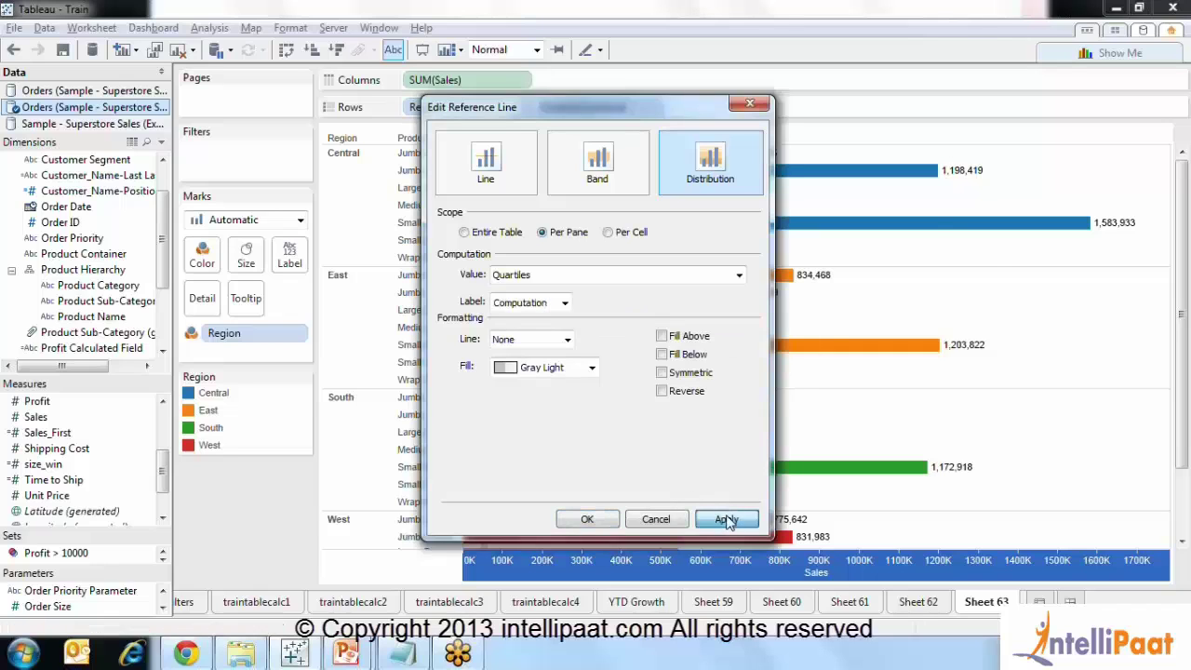
pyautogui.click(609, 519)
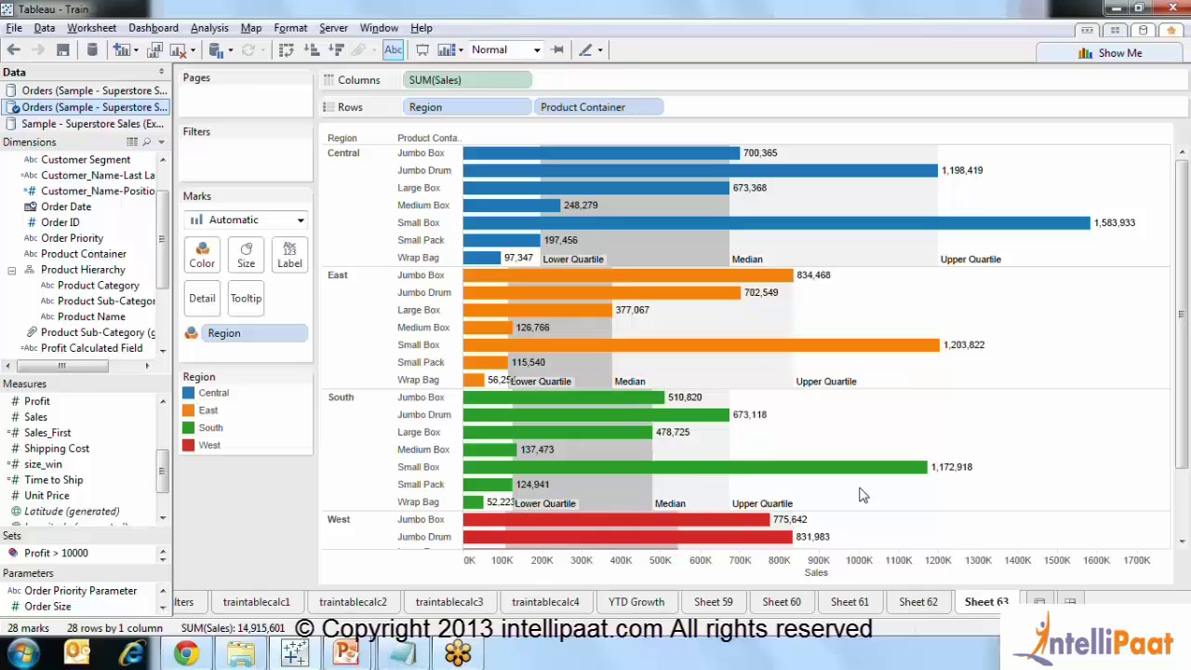
# Convert the quartile distribution back into a per-pane reference line at the average of SUM(Sales)
pyautogui.rightClick(863, 574)
pyautogui.click(891, 536)
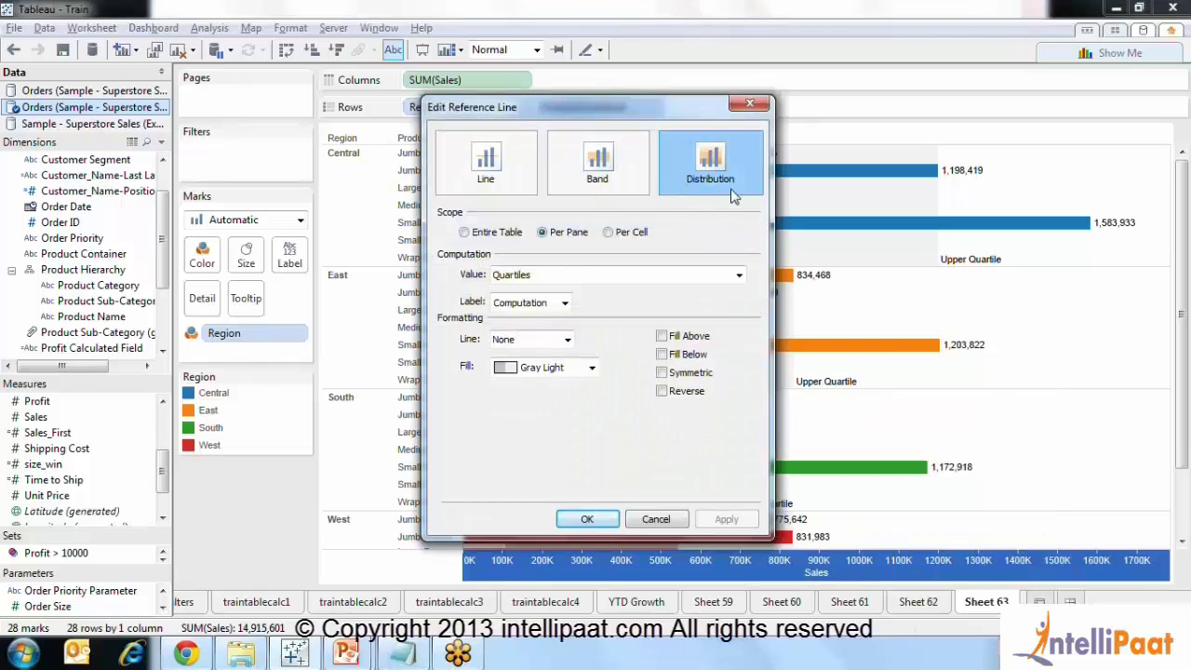
pyautogui.click(597, 163)
pyautogui.click(504, 165)
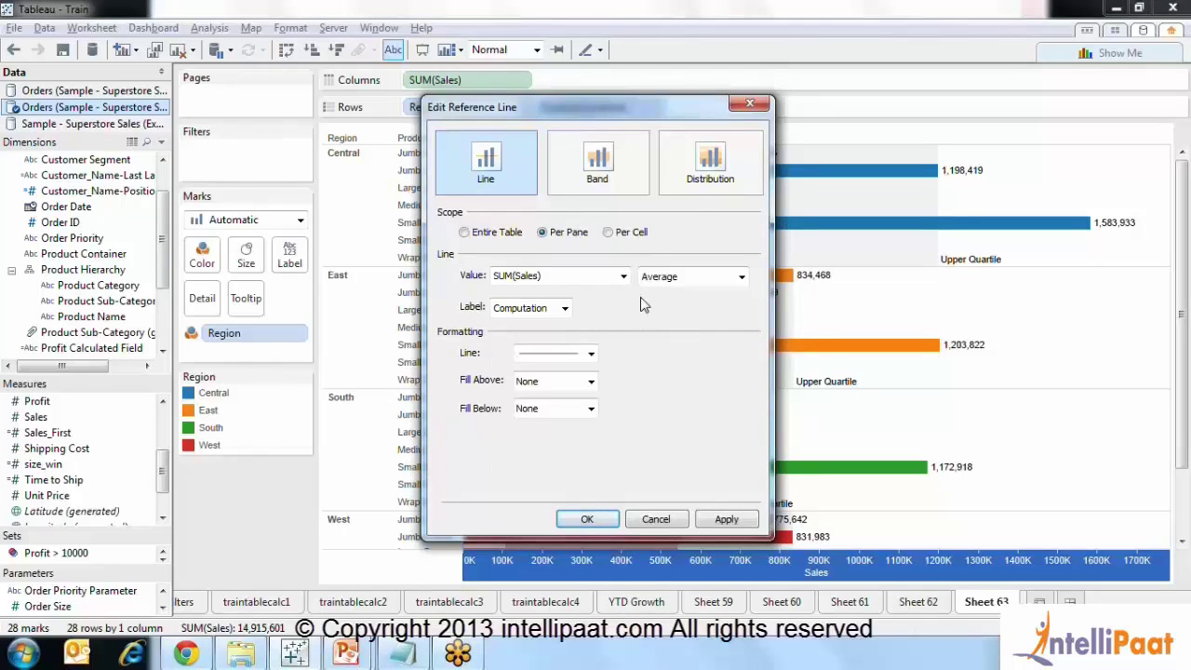
pyautogui.click(603, 521)
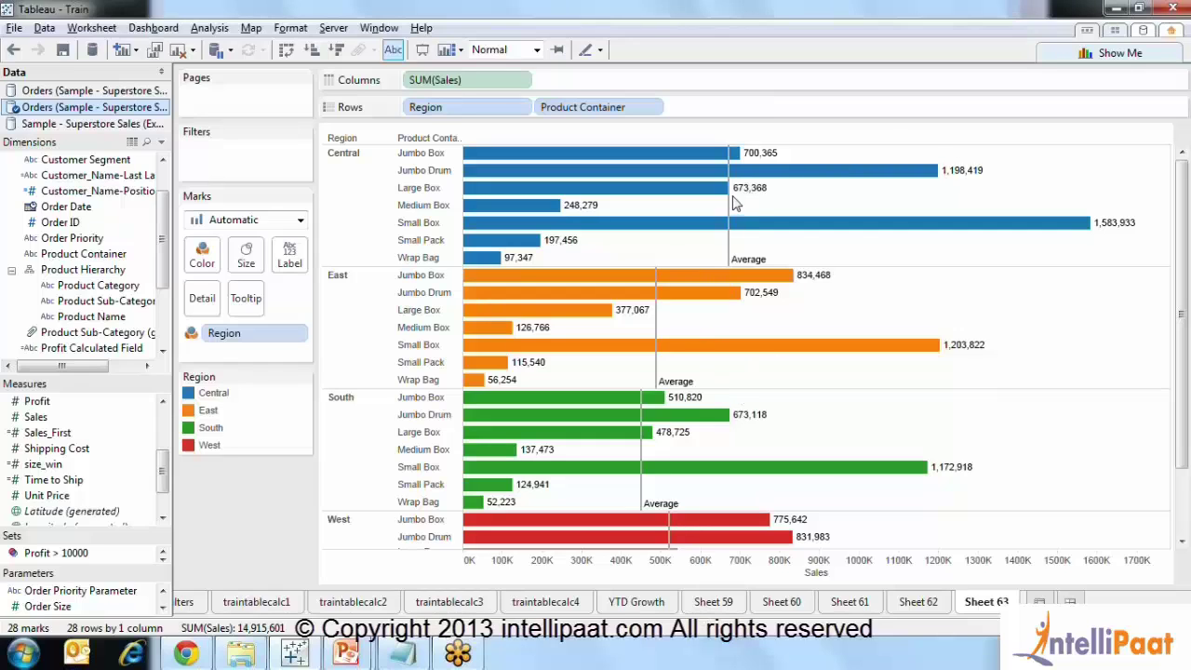
# Remove the average reference line from the regional sales bar chart
pyautogui.moveTo(733, 197)
pyautogui.rightClick(772, 251)
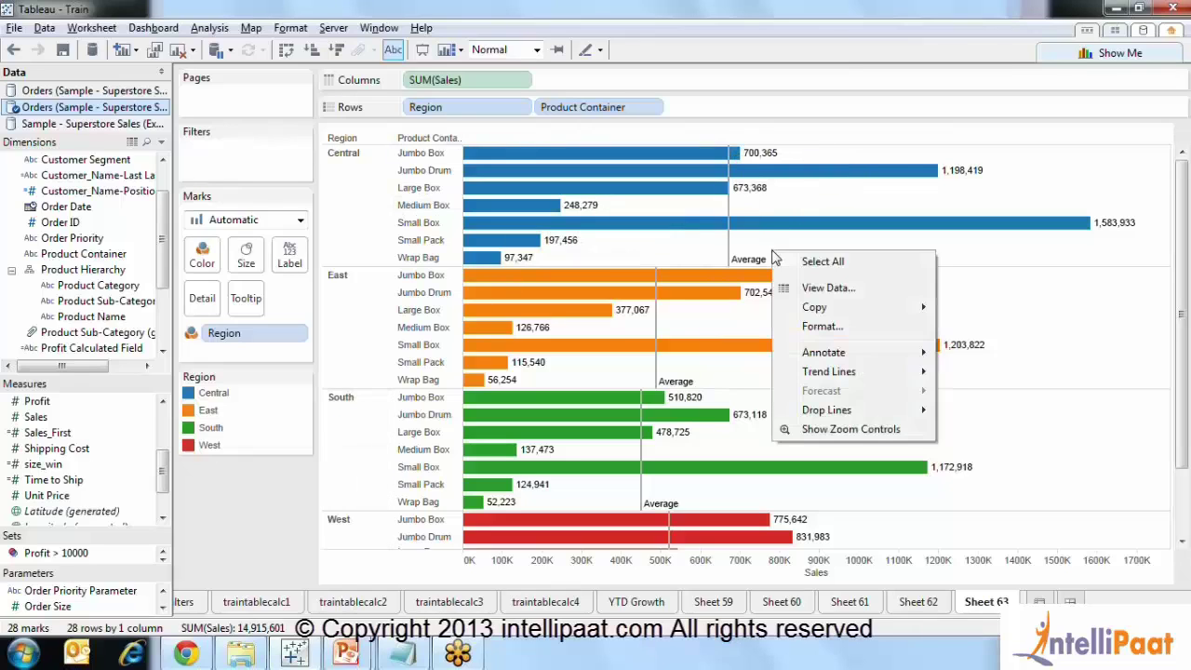
pyautogui.rightClick(731, 245)
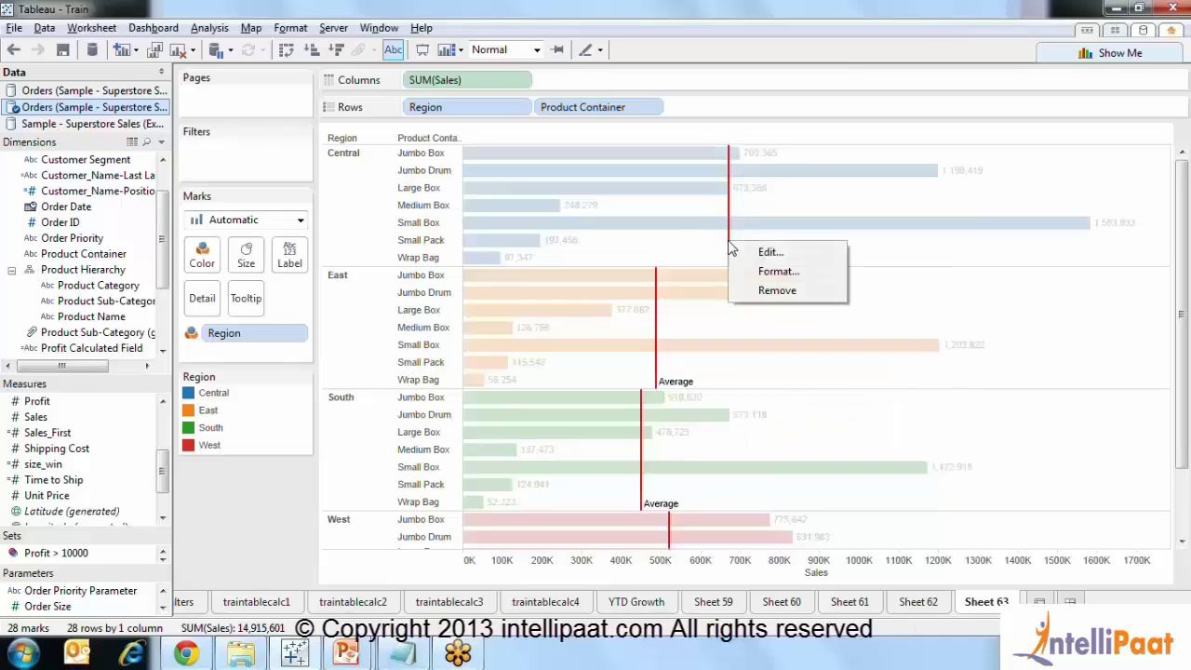
pyautogui.click(772, 290)
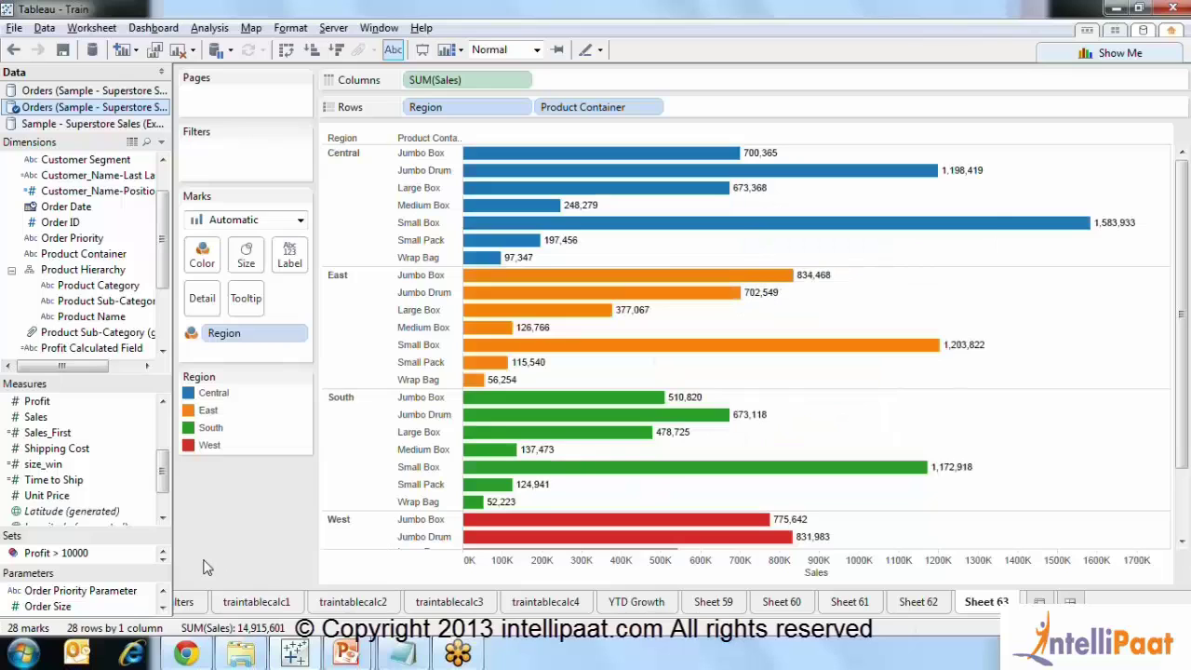
# Add a per-pane average reference line of SUM(Sales) on the Sales axis
pyautogui.rightClick(783, 579)
pyautogui.click(842, 561)
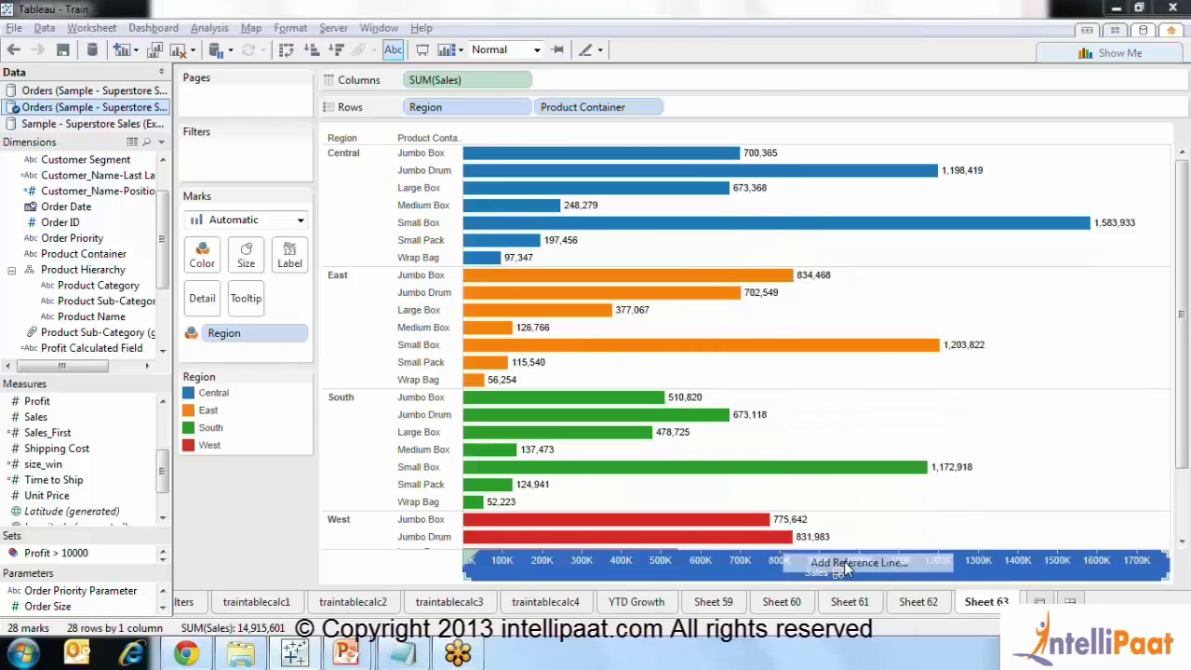
pyautogui.click(588, 519)
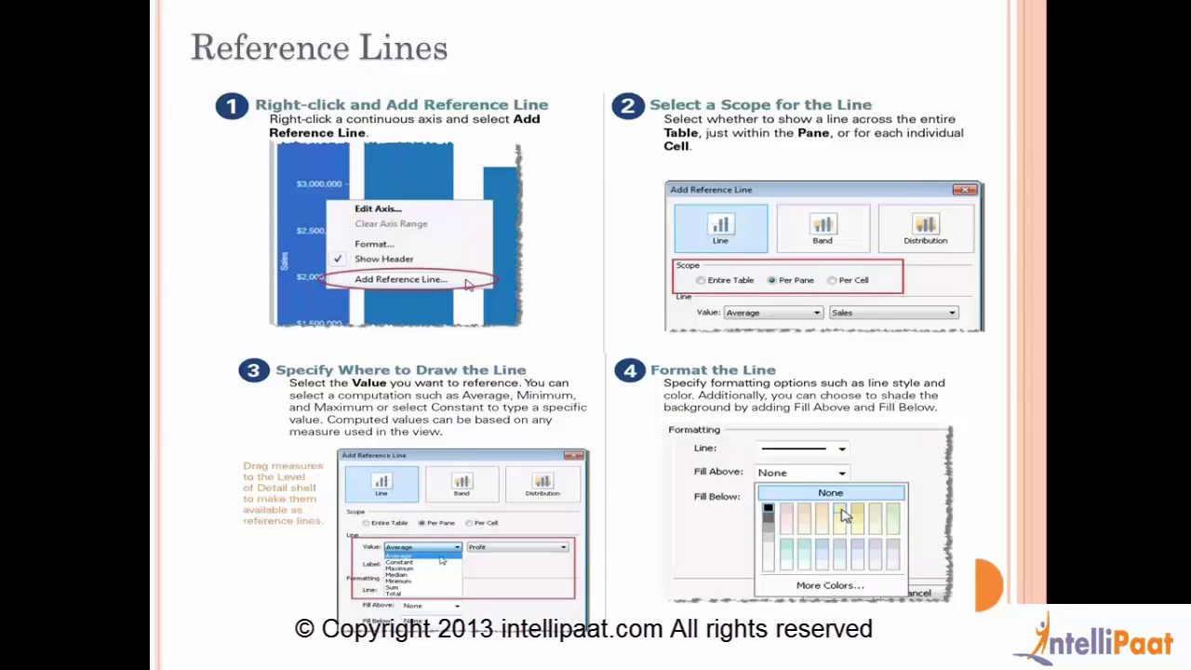
# View the Trend Lines and Reference Lines slides in the PowerPoint slide show, and return to Sheet 63 in Tableau
pyautogui.press('Right')
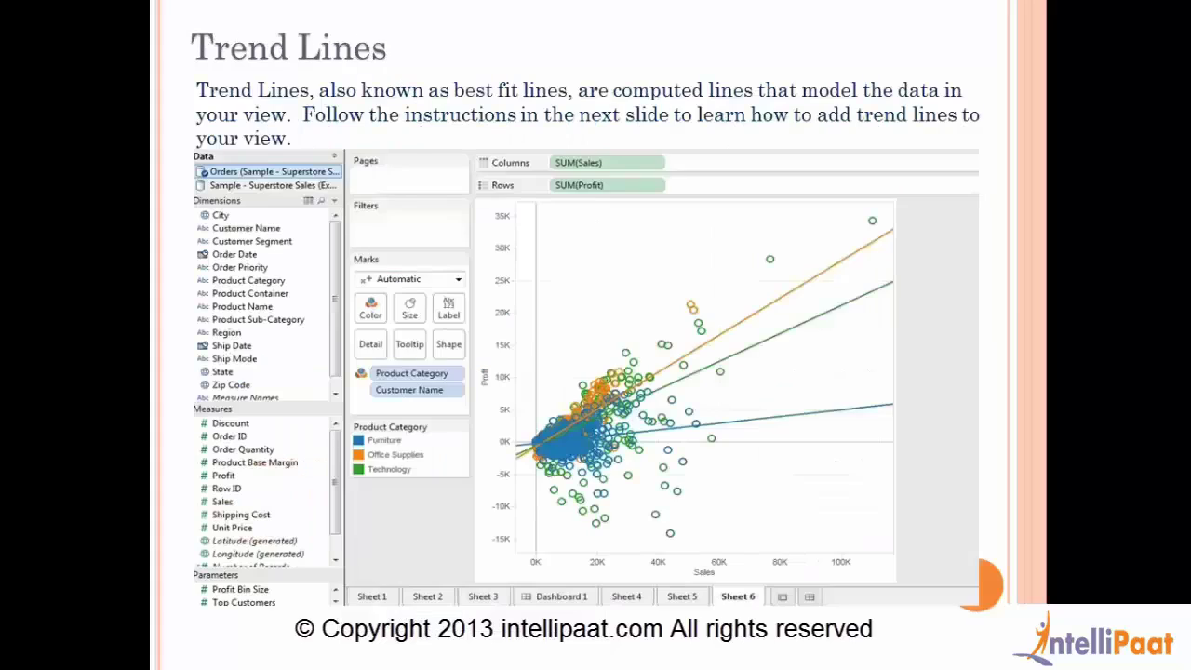
pyautogui.hotkey('alt', 'Tab')
pyautogui.hotkey('alt', 'Tab')
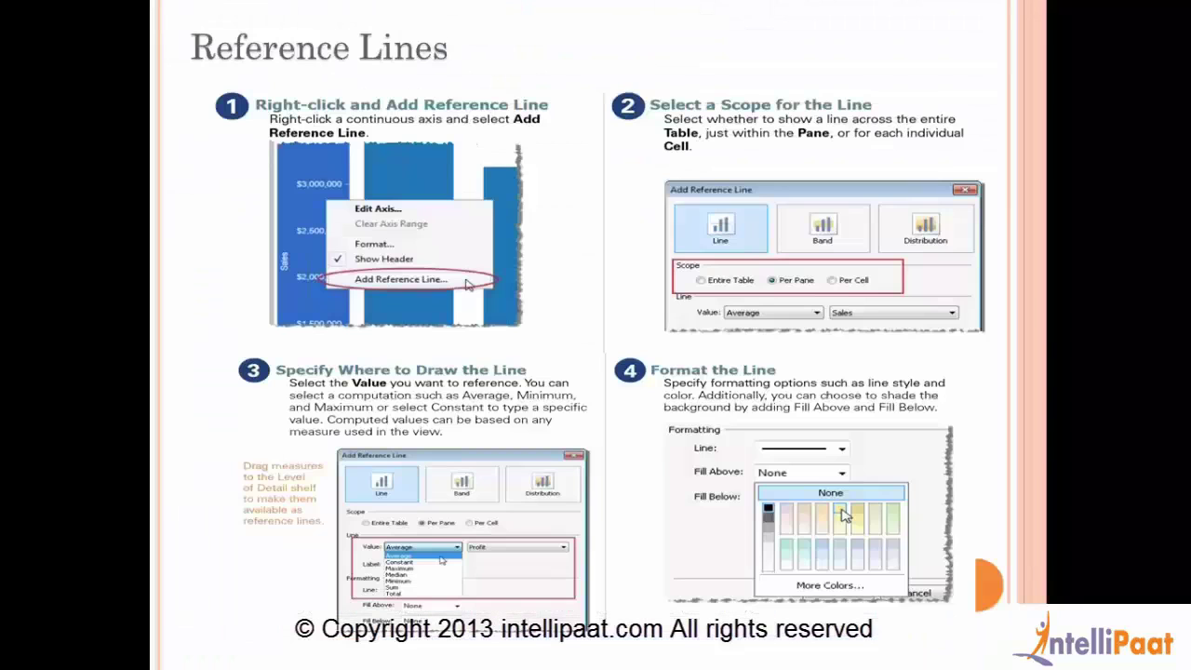
pyautogui.hotkey('alt', 'Tab')
pyautogui.click(970, 603)
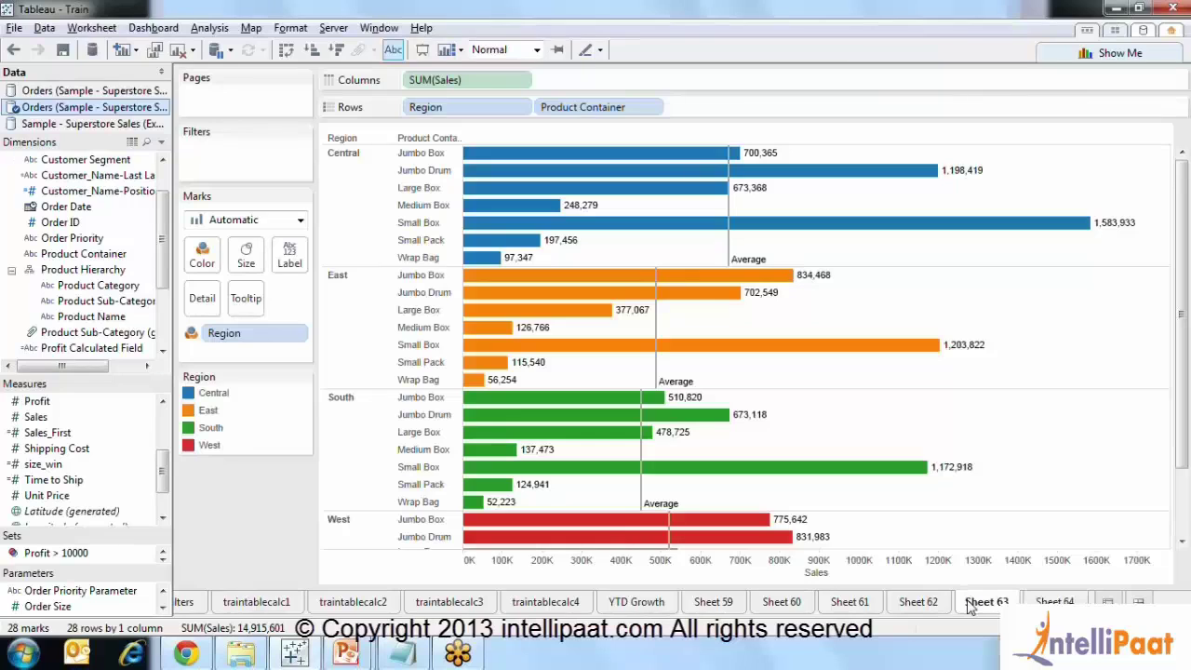
# Review the line, fill and label formatting options of the average reference line, and close them
pyautogui.rightClick(730, 251)
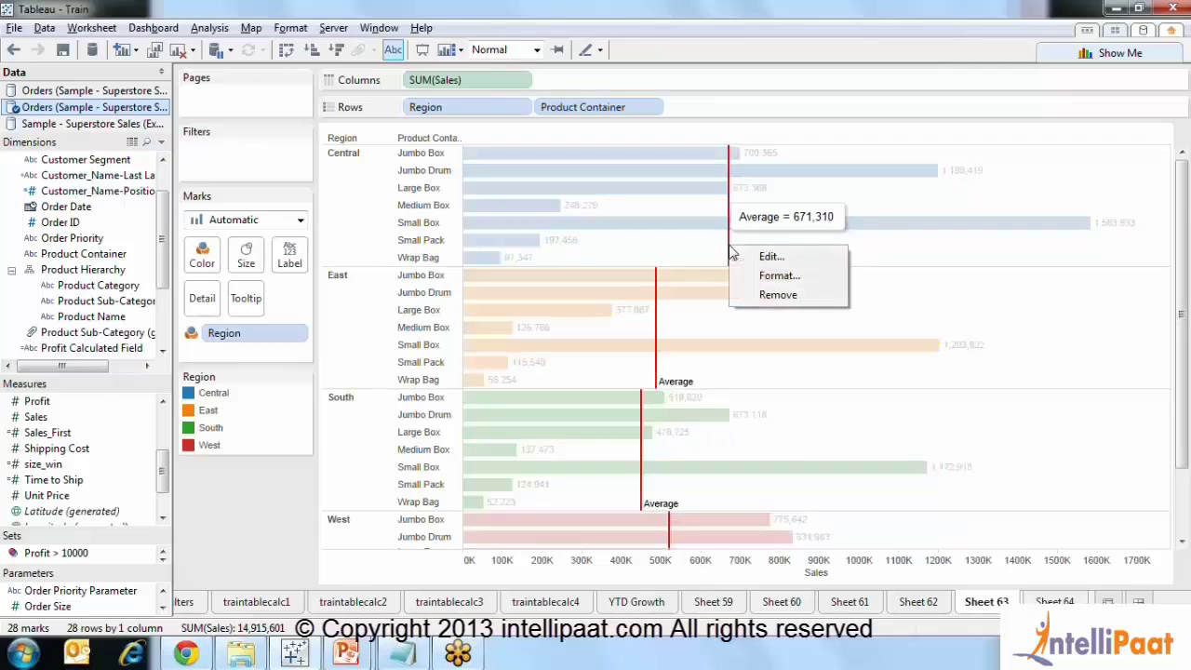
pyautogui.click(772, 277)
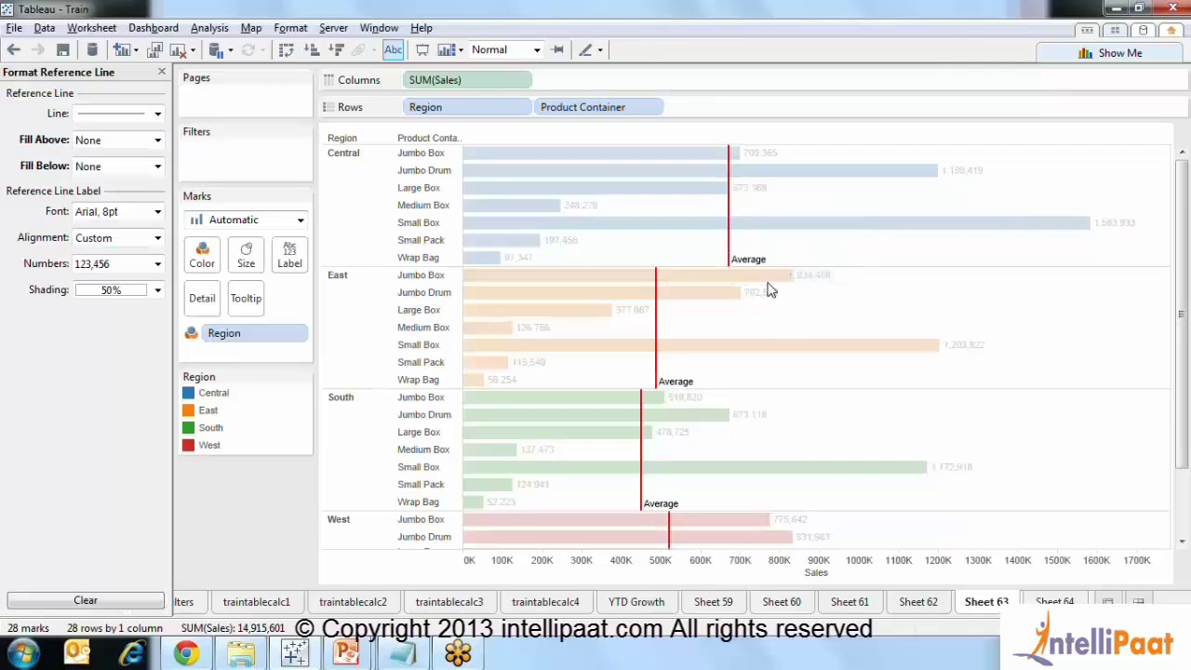
pyautogui.click(162, 72)
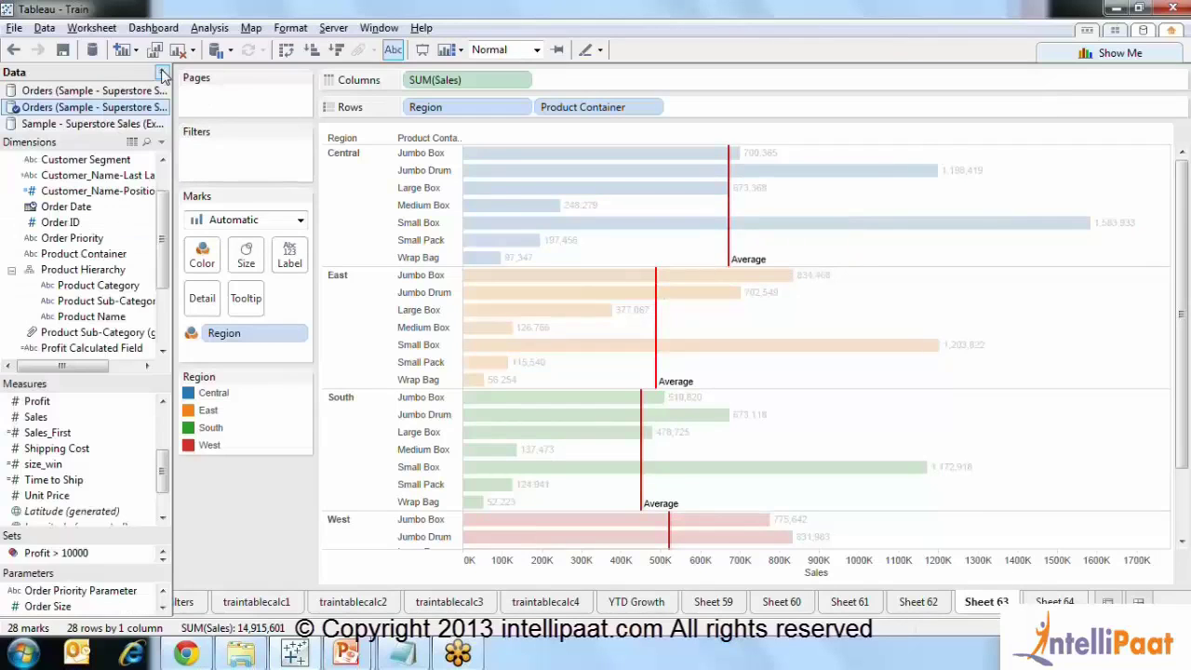
pyautogui.click(872, 243)
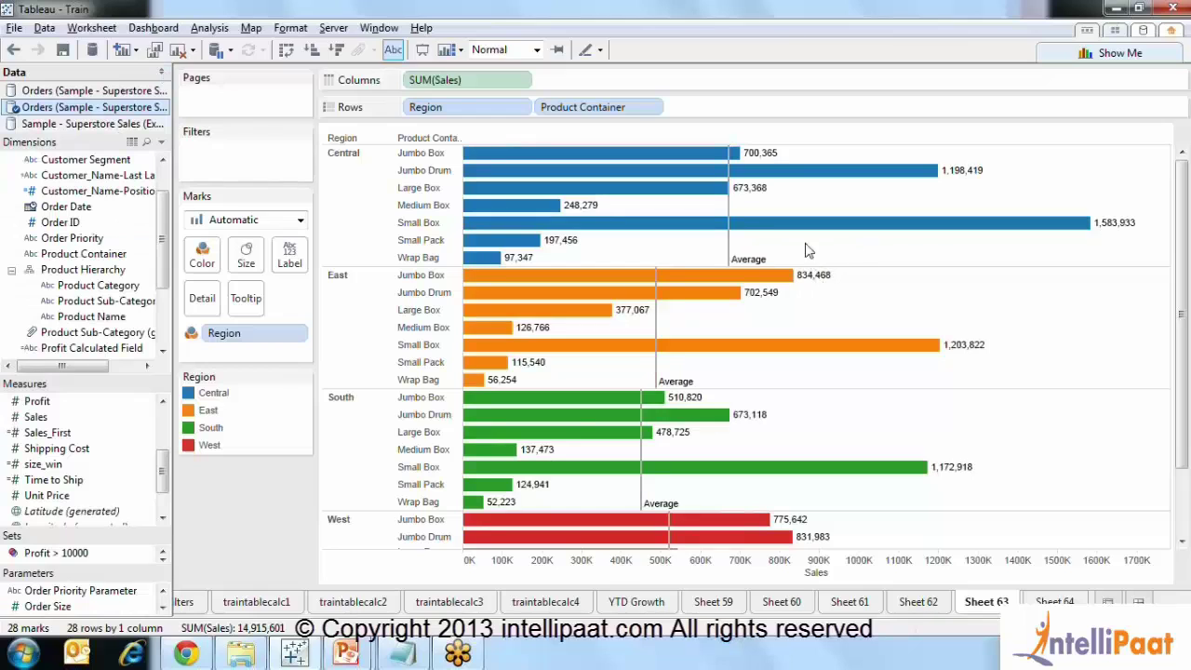
# Open the empty Sheet 64, check the Trend Lines slide in the PowerPoint slide show, and return to Tableau
pyautogui.click(1074, 601)
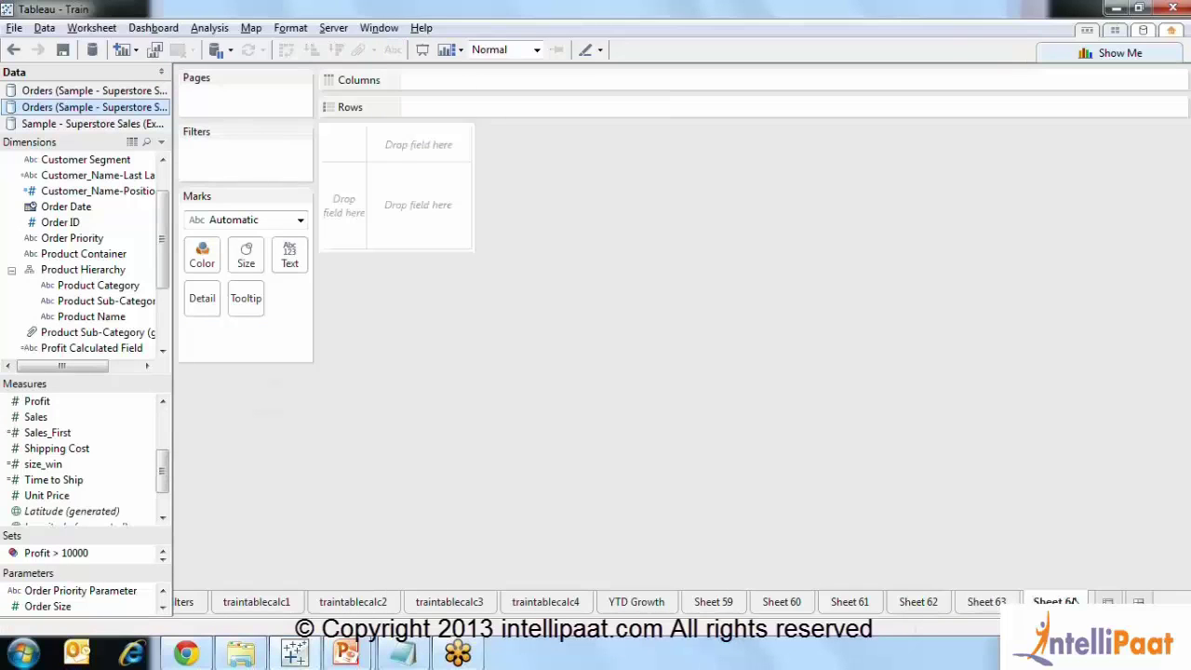
pyautogui.hotkey('alt', 'Tab')
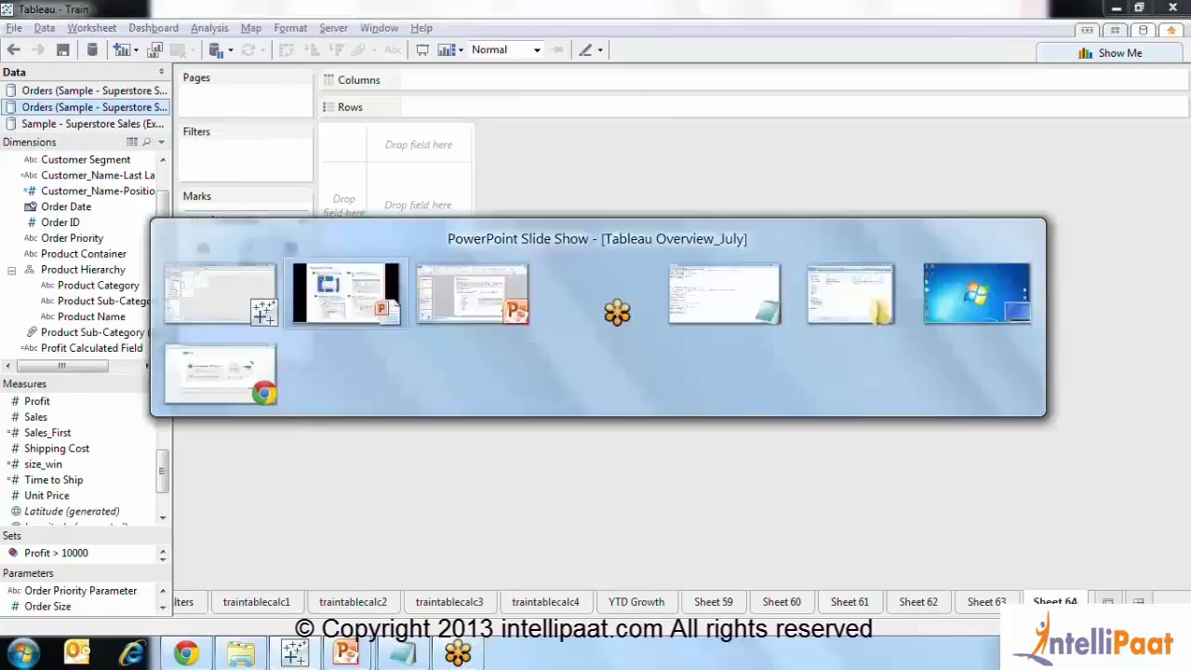
pyautogui.click(927, 522)
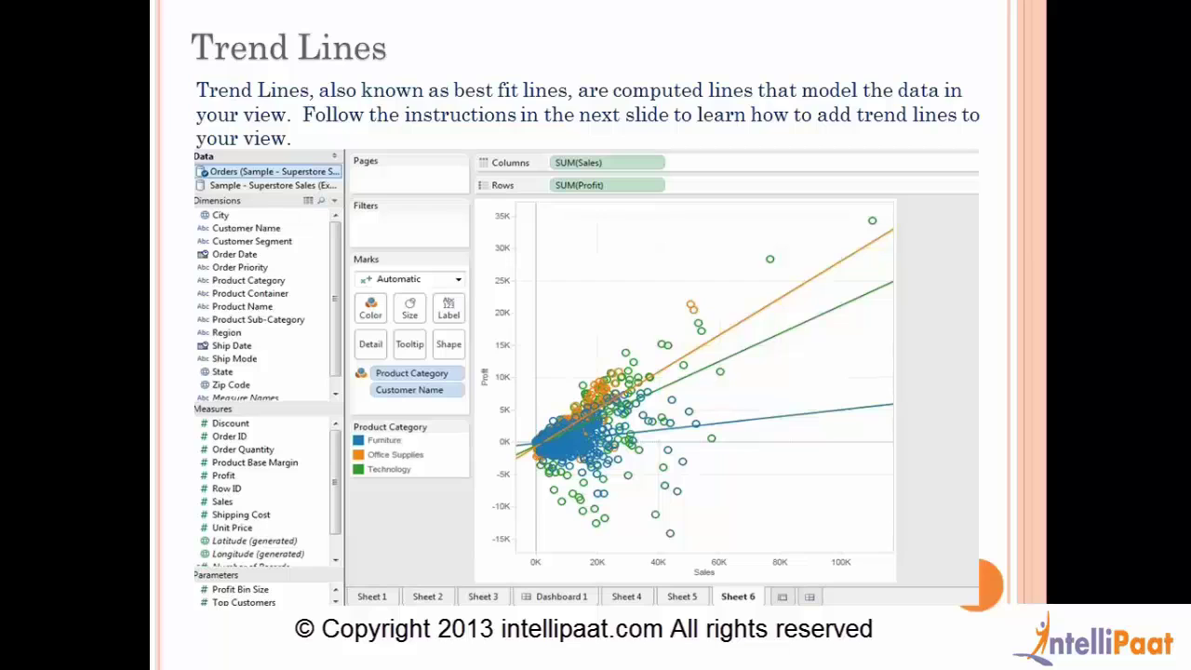
pyautogui.hotkey('alt', 'Tab')
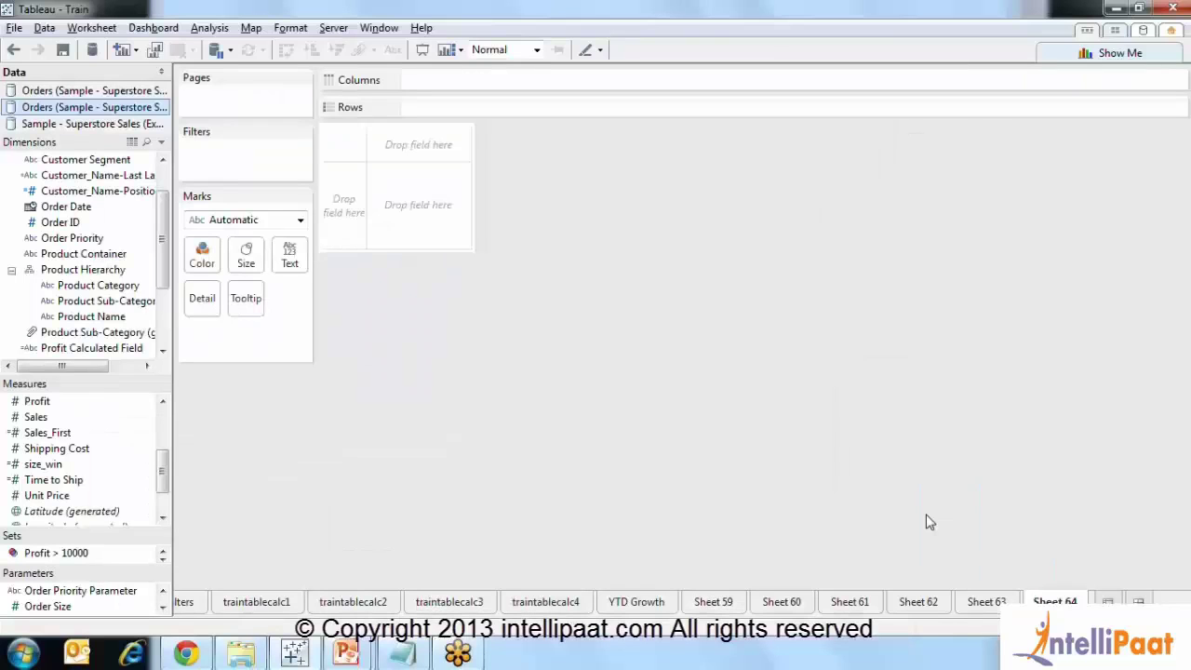
# Create a scatter plot from the Sales and Profit measures on Sheet 64
pyautogui.click(51, 420)
pyautogui.keyDown('ctrl'); pyautogui.click(43, 404); pyautogui.keyUp('ctrl')
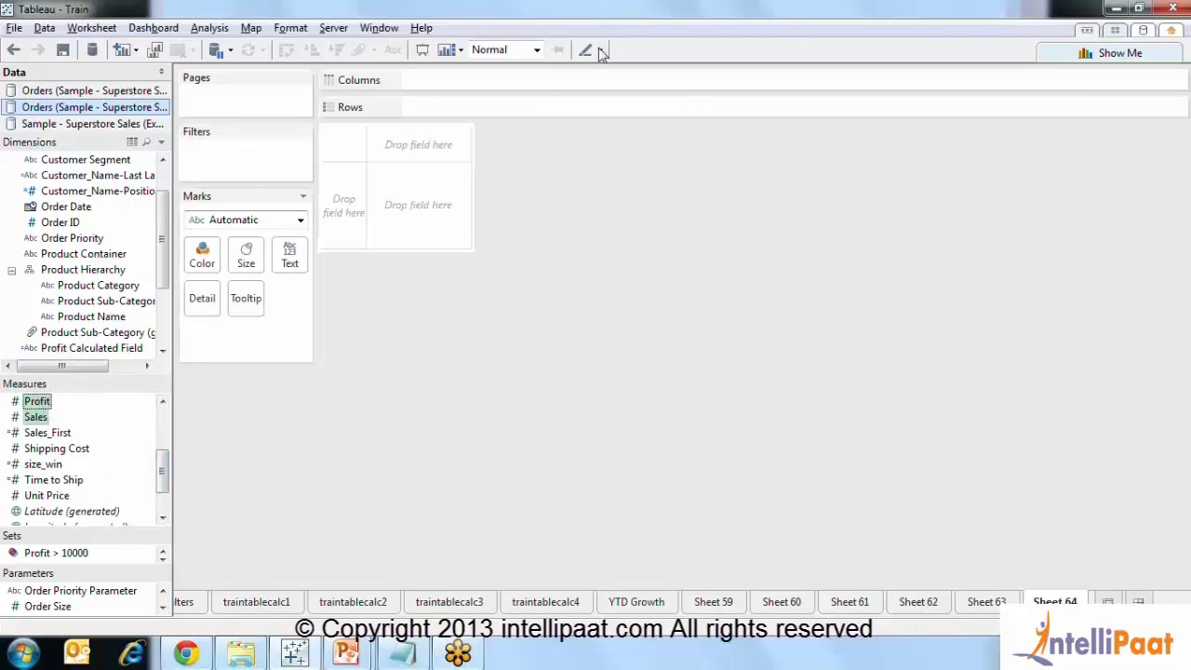
pyautogui.click(1116, 52)
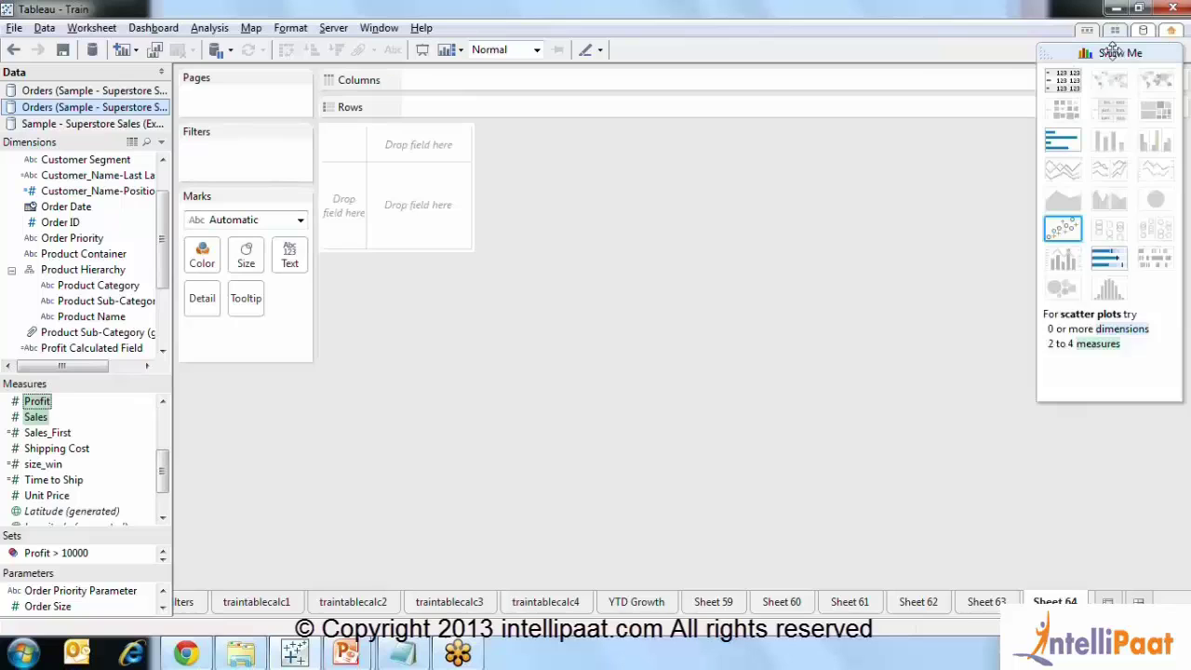
pyautogui.click(1065, 233)
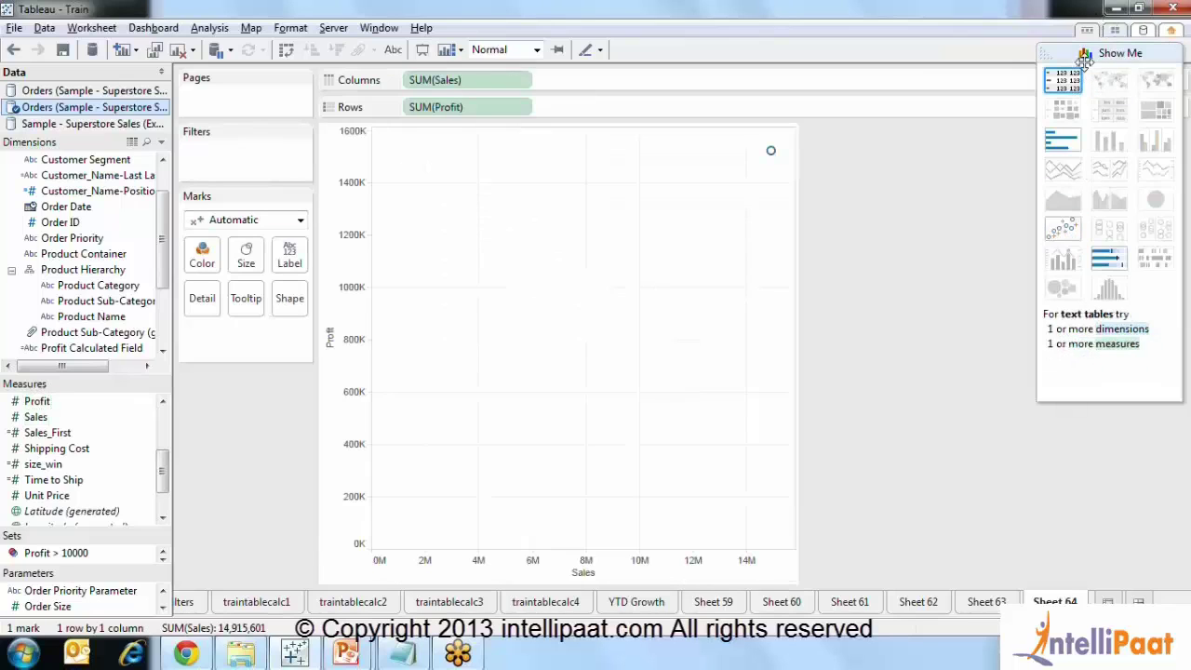
pyautogui.click(1100, 51)
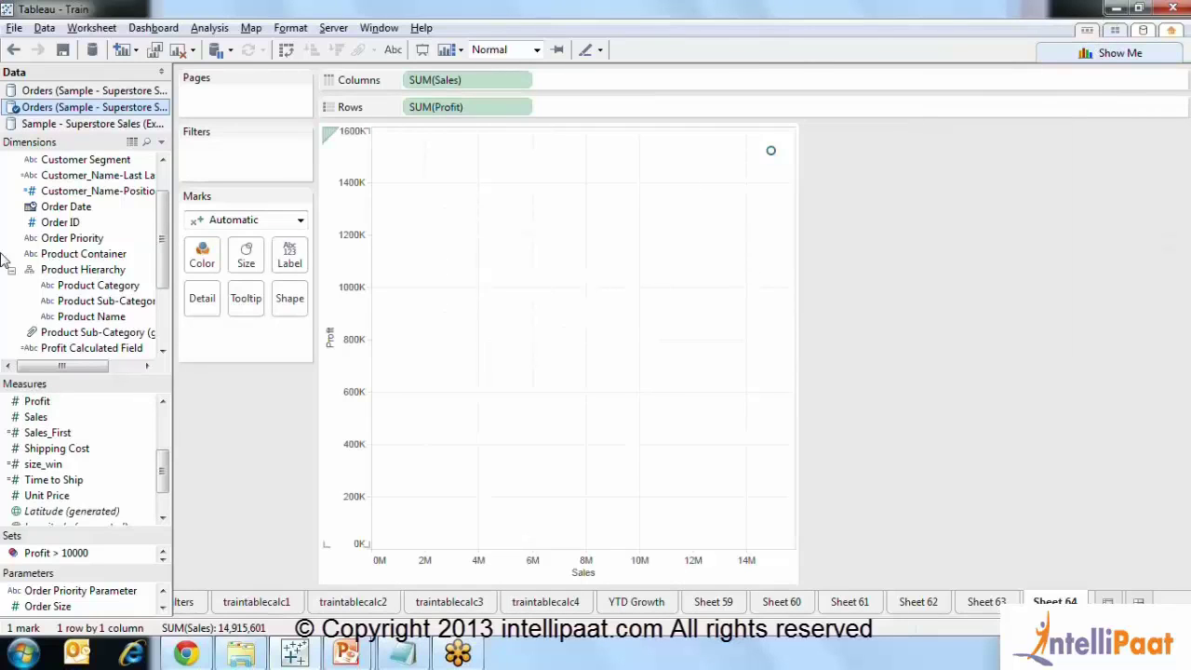
# Break the scatter plot's marks down by Order ID and color them by Product Container
pyautogui.moveTo(74, 223); pyautogui.dragTo(210, 316)
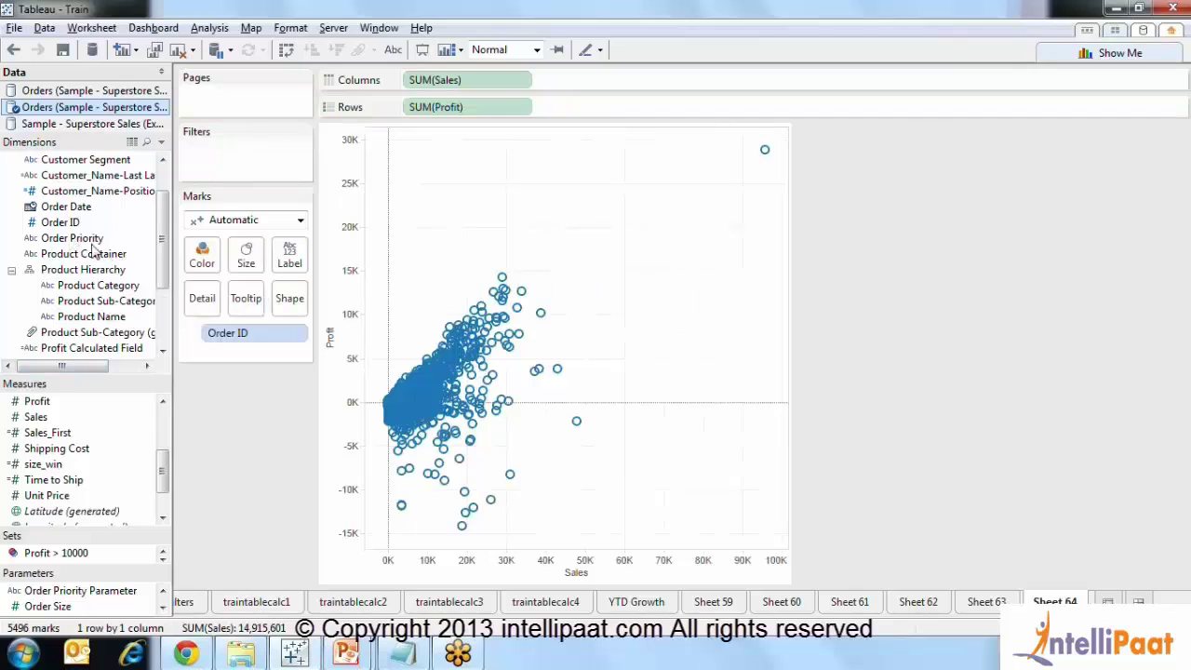
pyautogui.moveTo(86, 253); pyautogui.dragTo(193, 260)
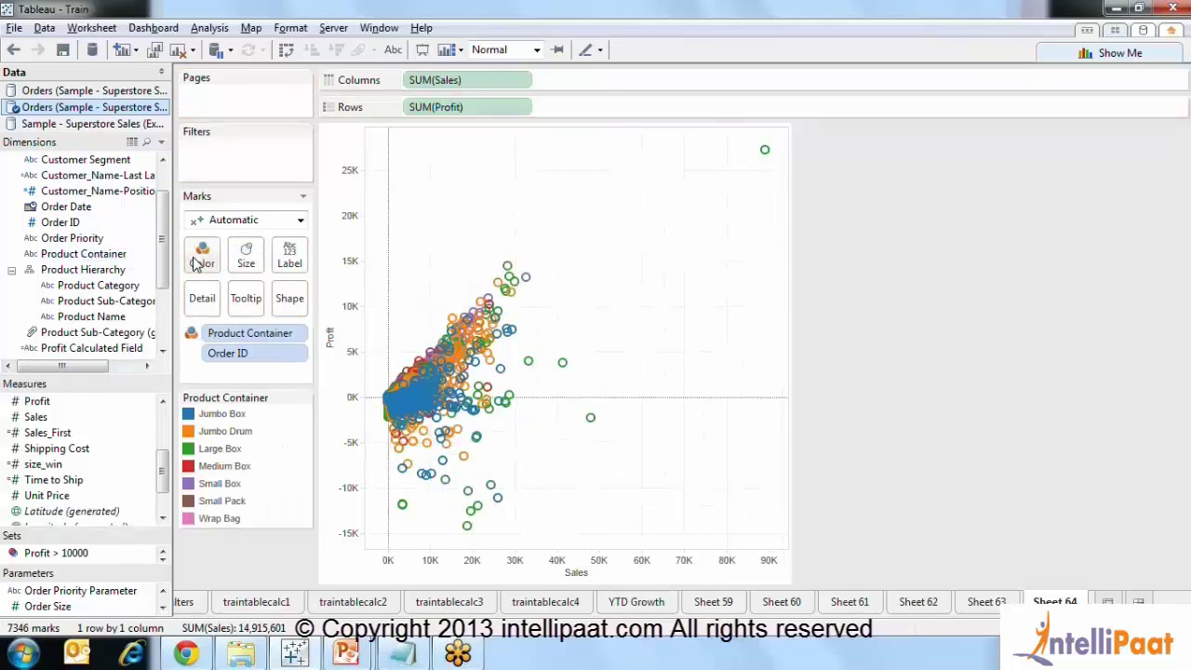
# Change the scatter plot's mark type to Circle and enlarge the circles moderately
pyautogui.click(299, 220)
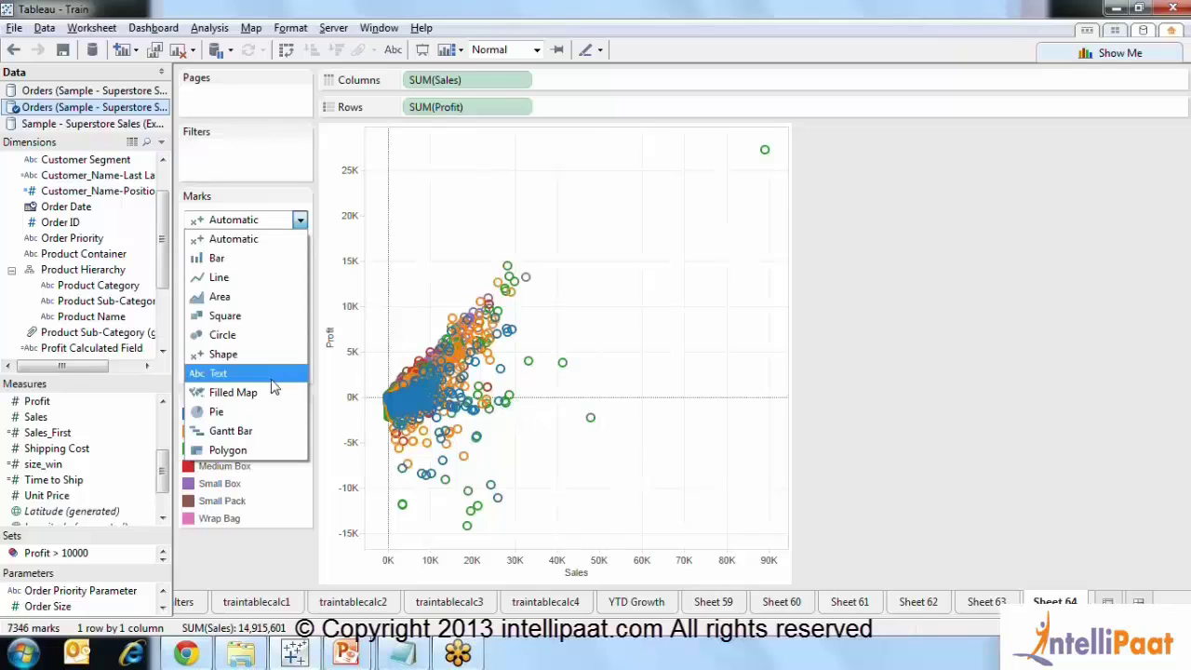
pyautogui.click(248, 335)
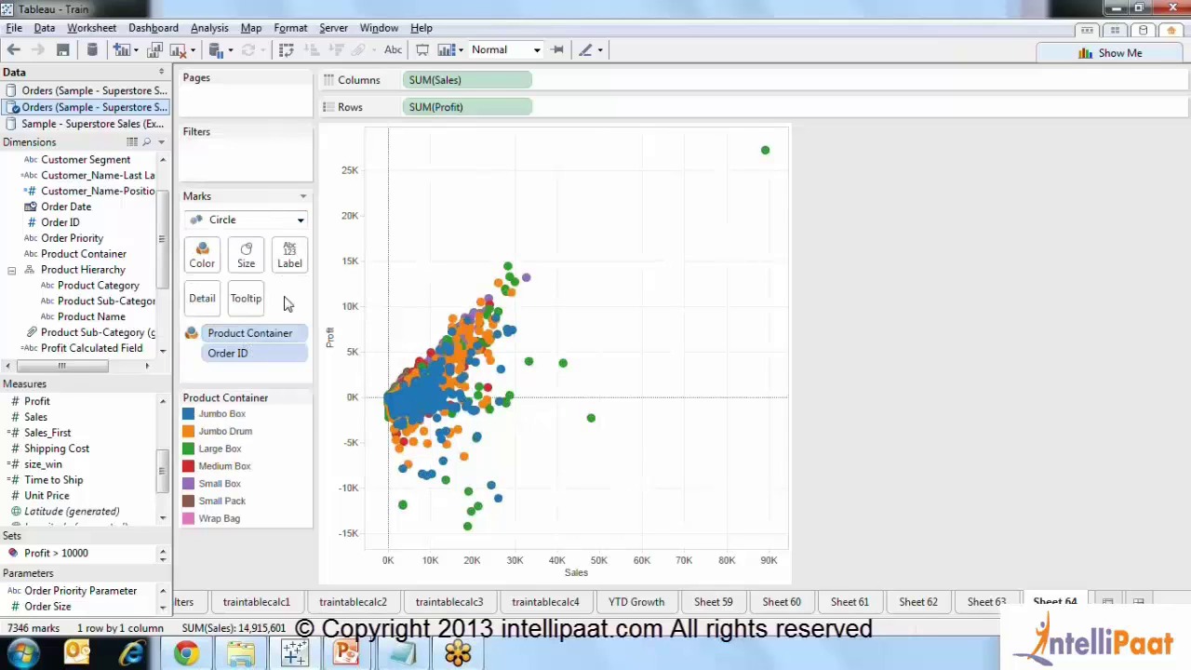
pyautogui.click(244, 257)
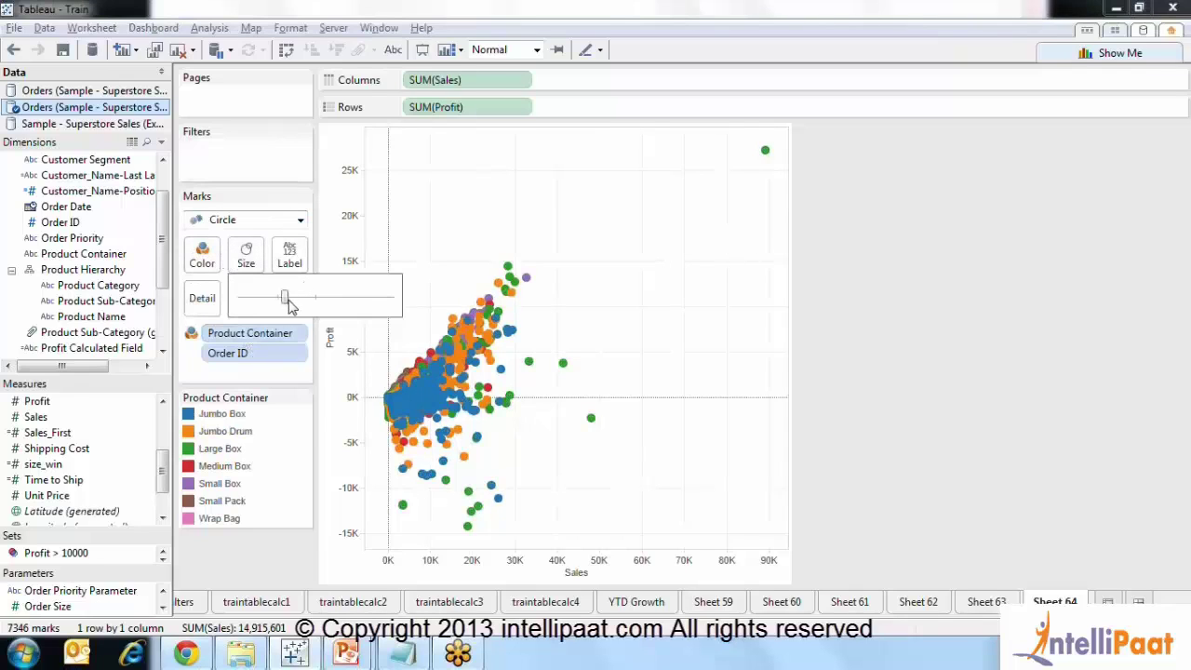
pyautogui.moveTo(287, 298); pyautogui.dragTo(306, 298)
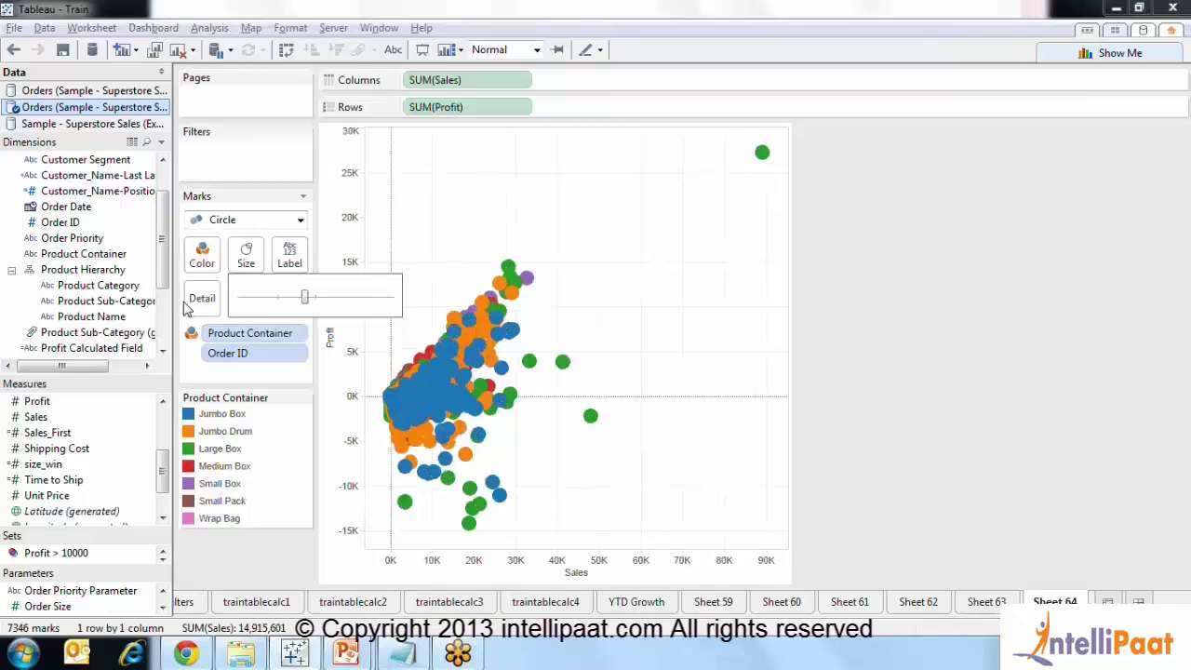
# Set the marks' color transparency to about 74% and give the circles a dark grey border
pyautogui.click(204, 260)
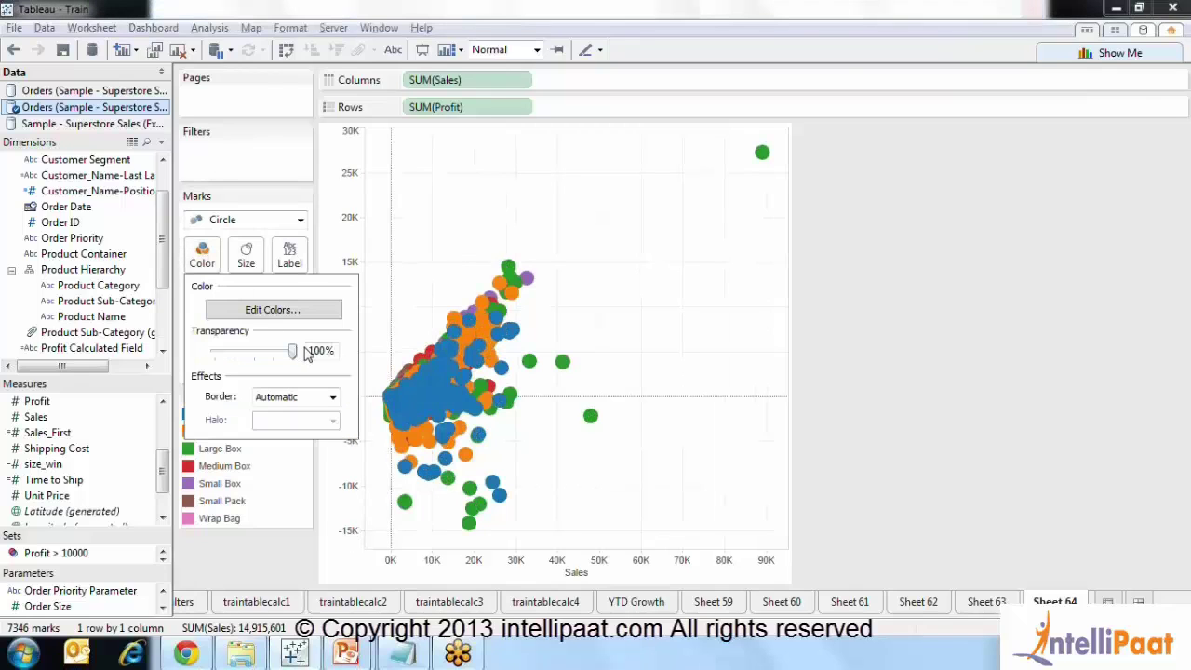
pyautogui.moveTo(292, 352)
pyautogui.mouseDown()
pyautogui.moveTo(262, 362)
pyautogui.moveTo(276, 365)
pyautogui.mouseUp()
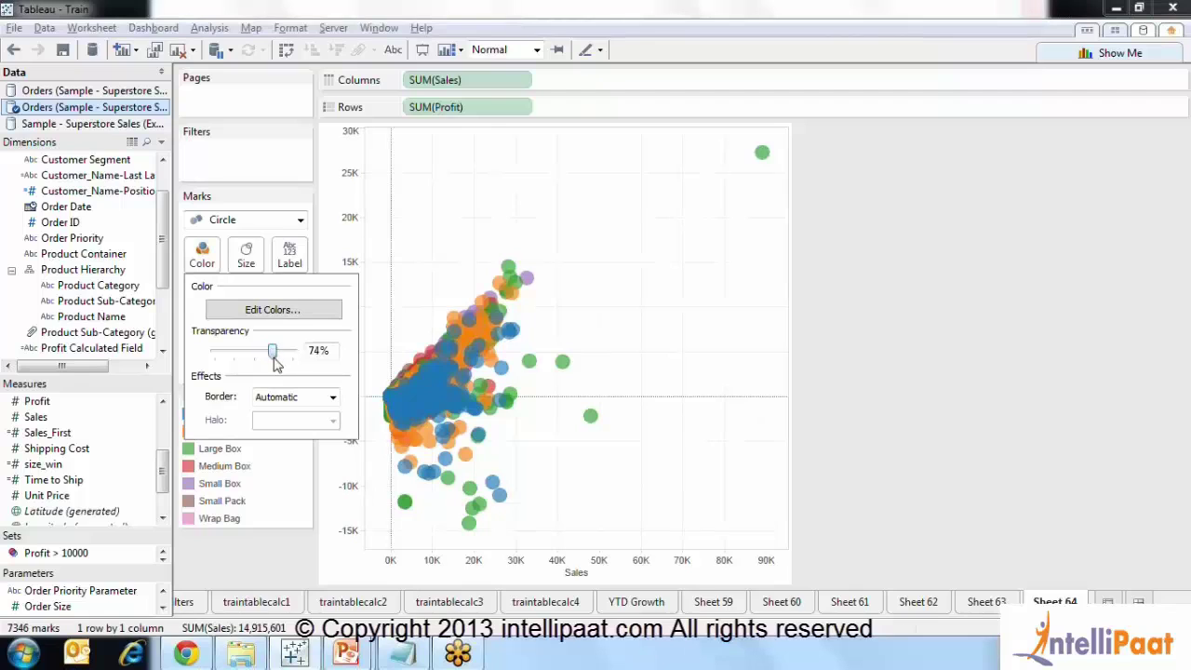
pyautogui.click(326, 400)
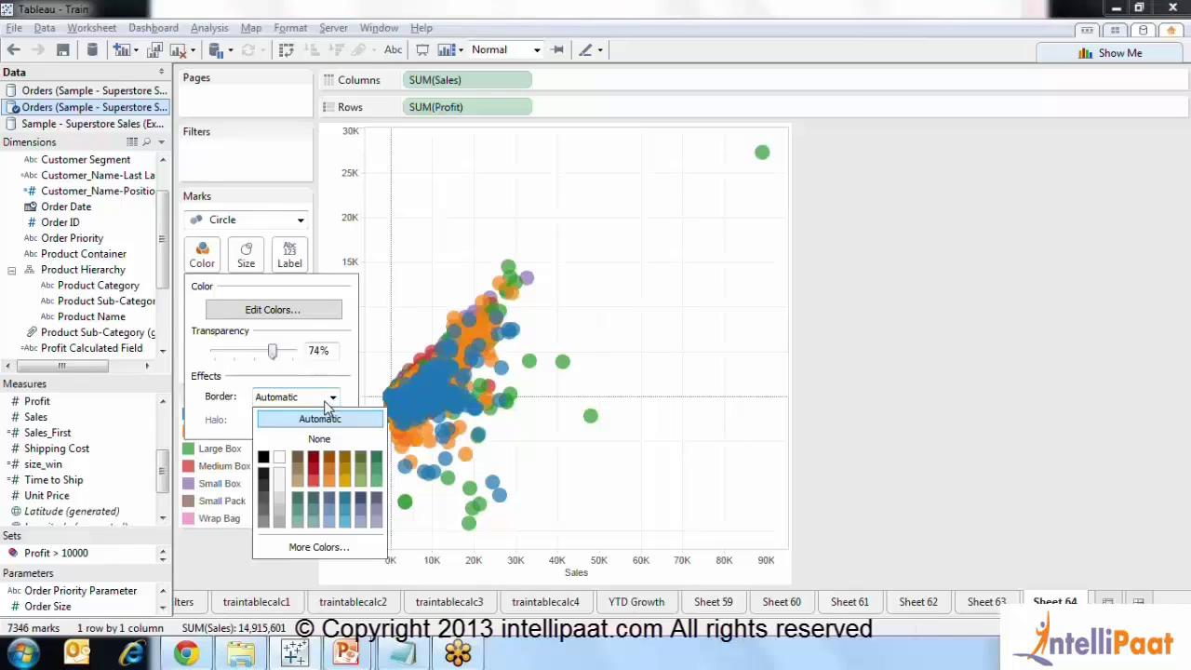
pyautogui.click(264, 500)
pyautogui.click(921, 335)
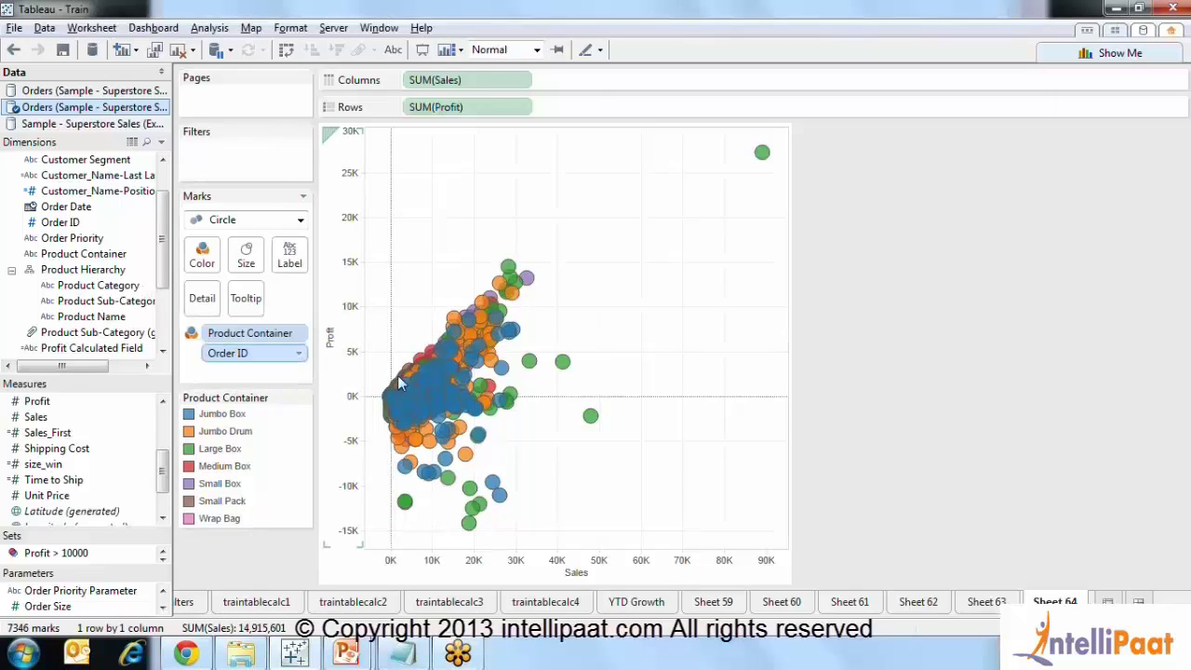
# Show trend lines on the Sales-Profit scatter plot
pyautogui.rightClick(466, 577)
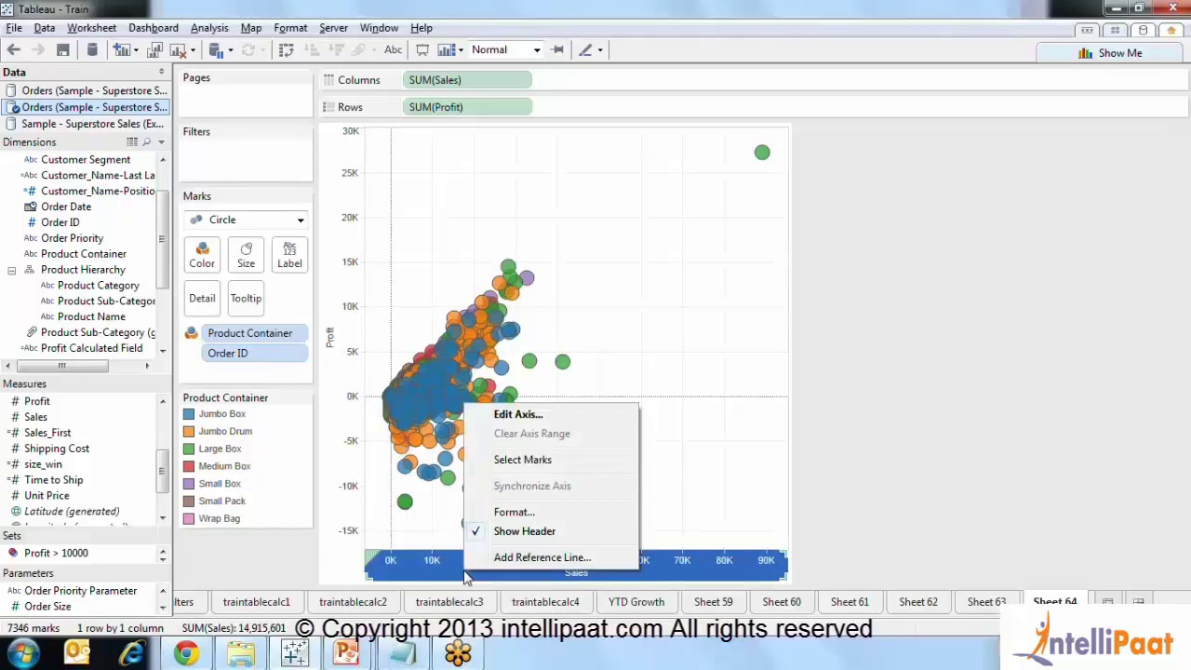
pyautogui.rightClick(427, 481)
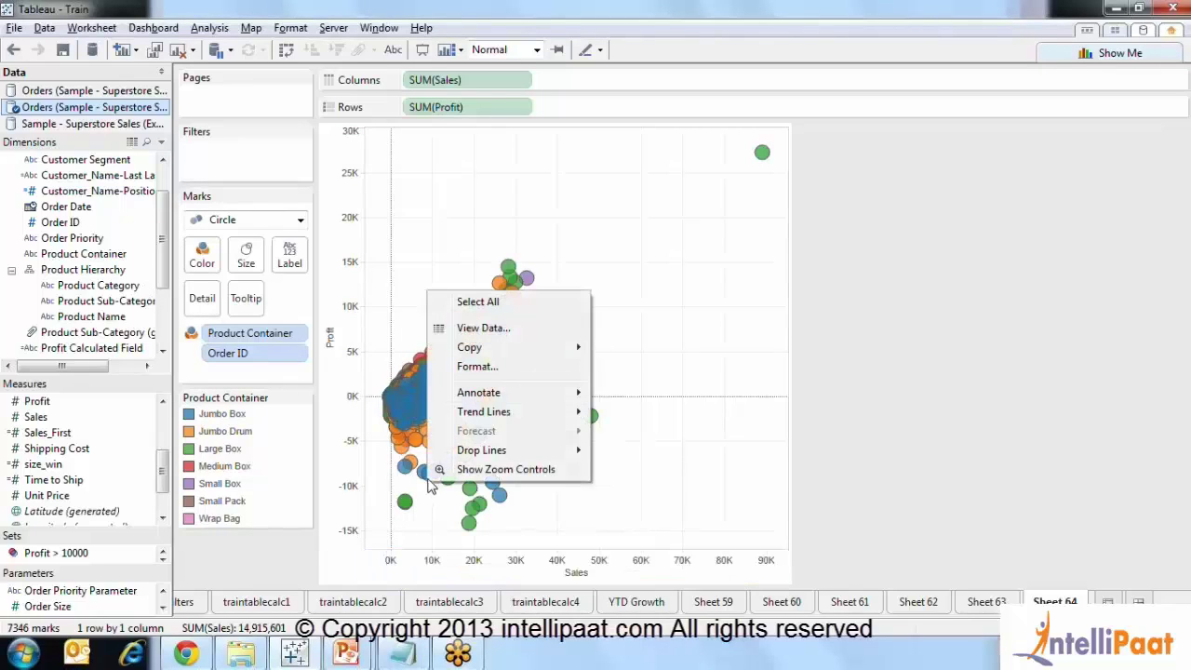
pyautogui.moveTo(503, 420)
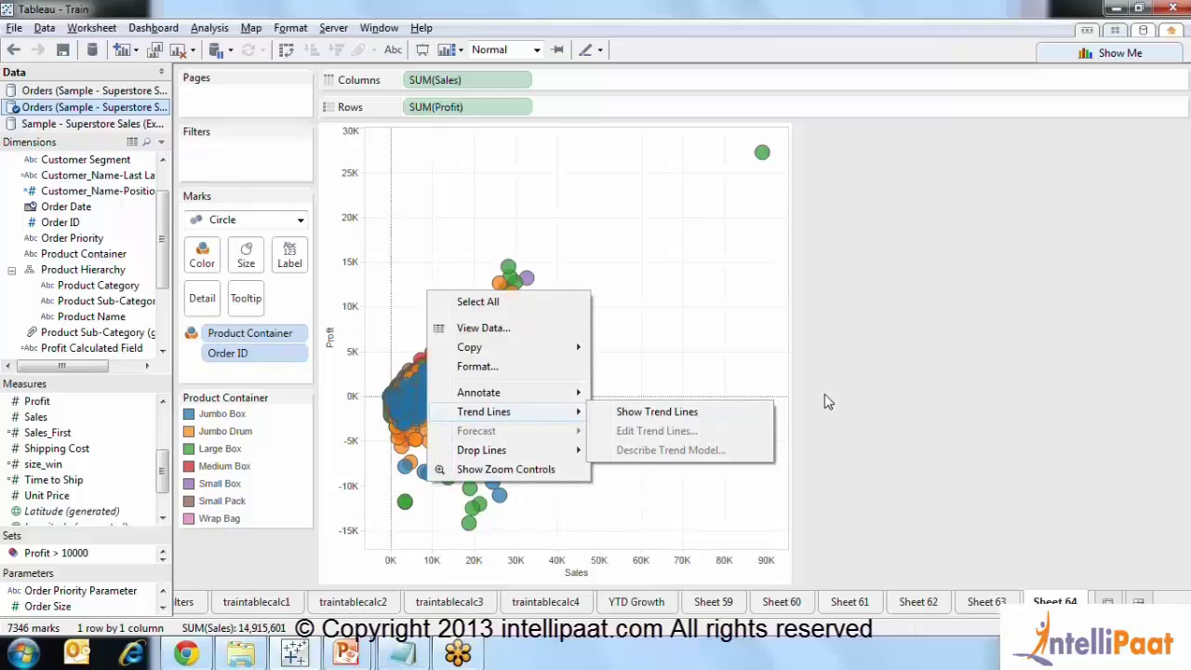
pyautogui.click(741, 420)
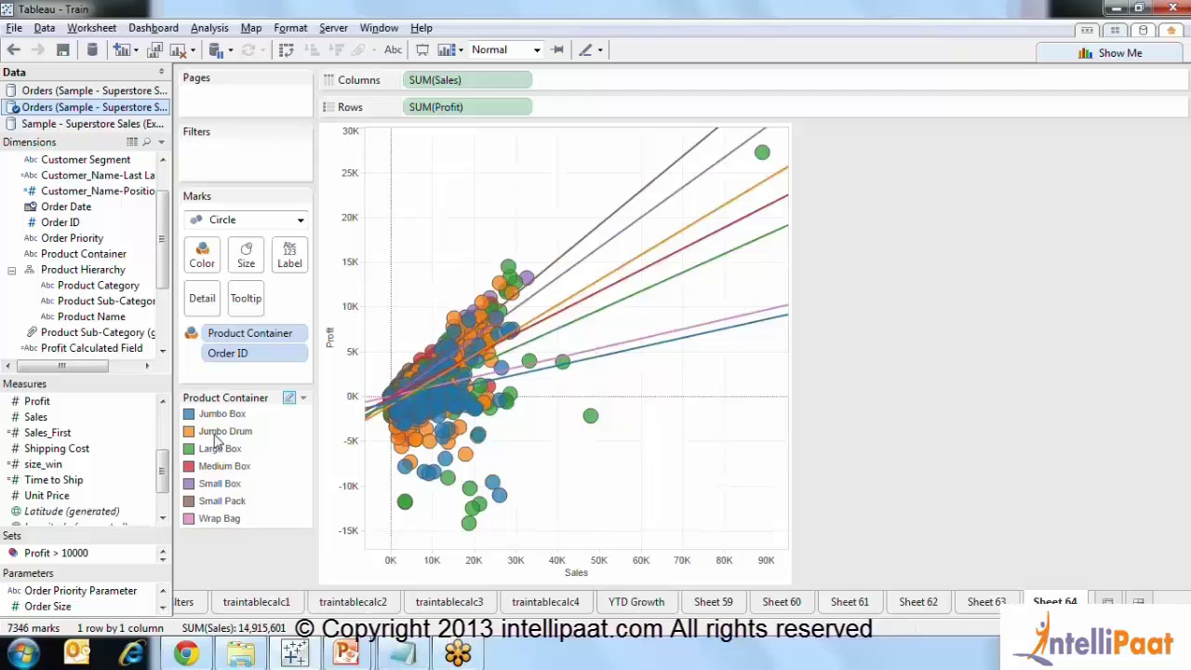
# Highlight the Jumbo Box marks, clear the highlight, and inspect the equations and P-values of the colored trend lines
pyautogui.click(212, 420)
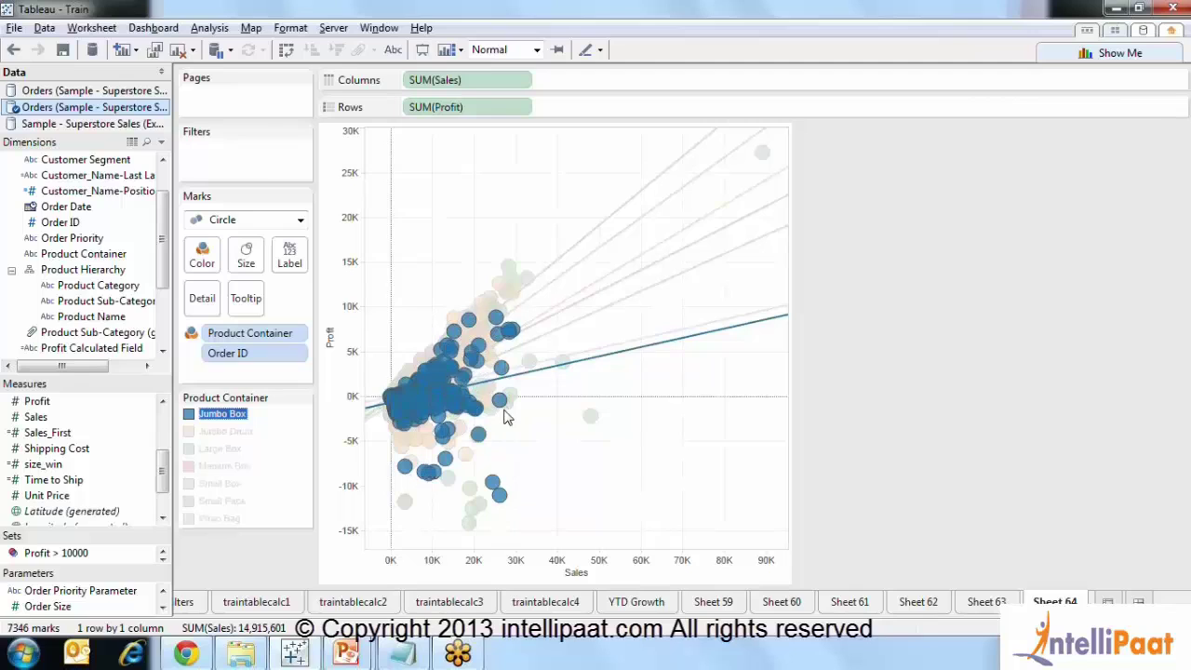
pyautogui.moveTo(500, 403)
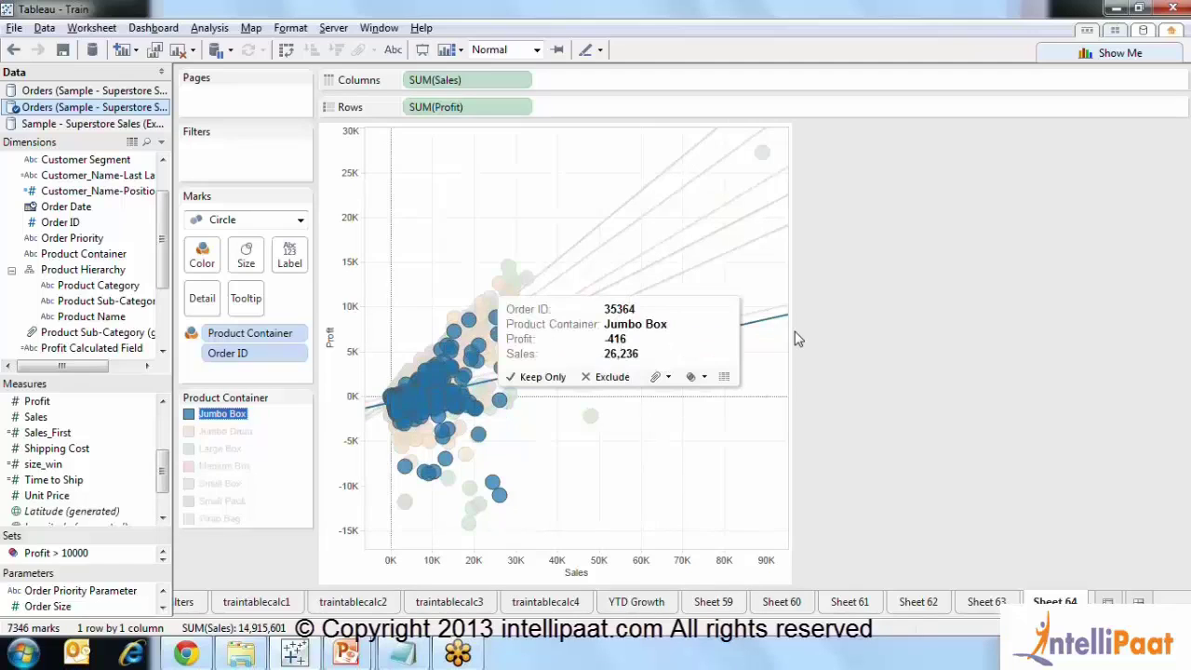
pyautogui.click(237, 417)
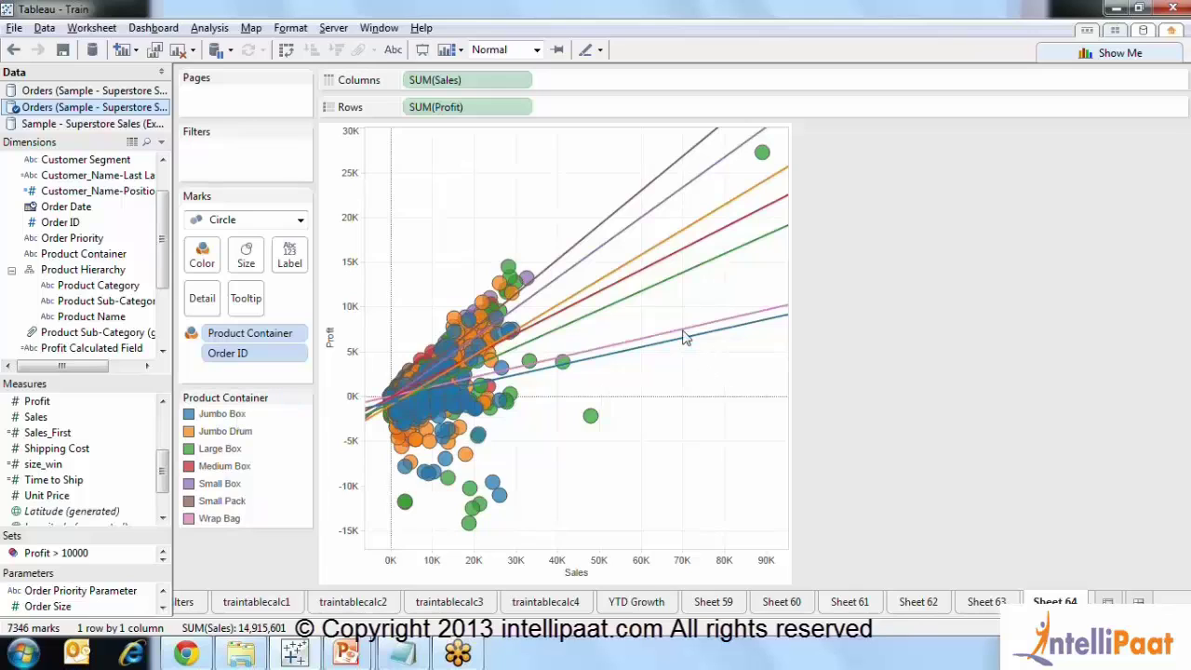
pyautogui.moveTo(684, 344)
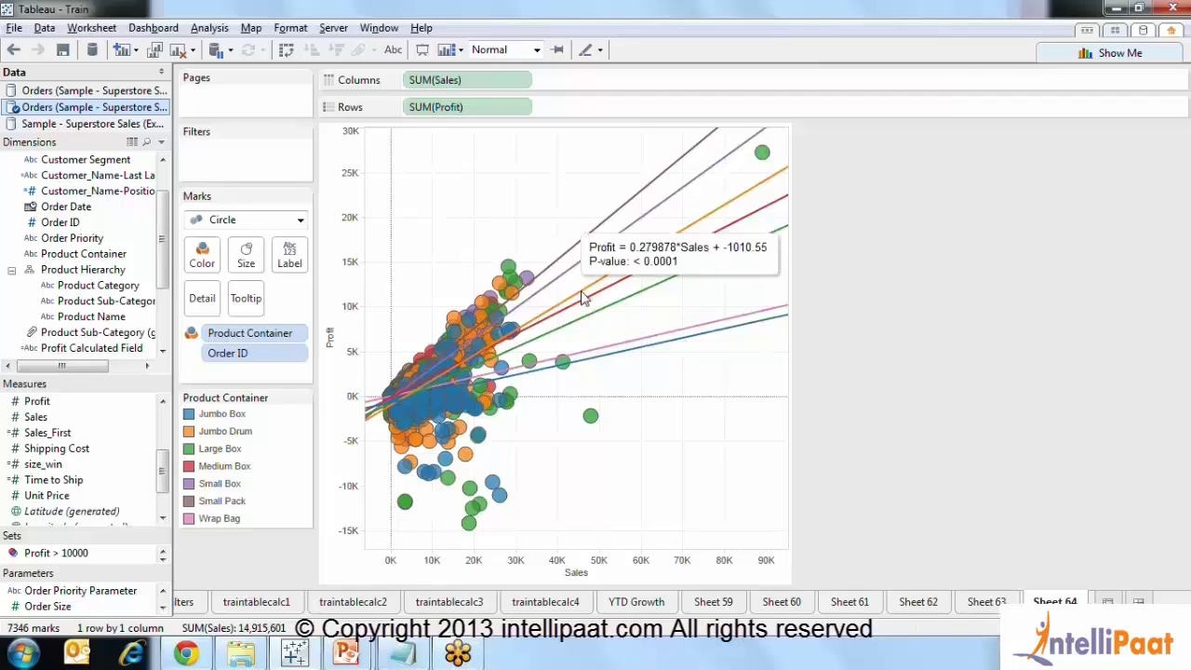
pyautogui.moveTo(547, 284)
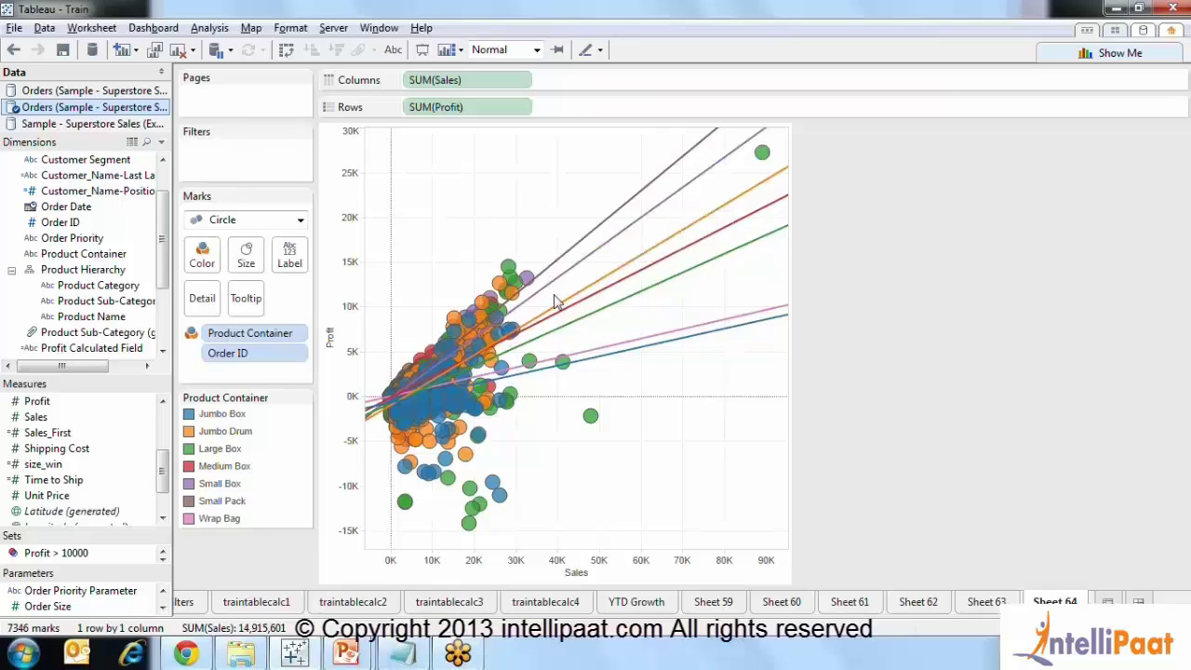
# Edit the trend lines to use the Linear model type without a separate trend line per color
pyautogui.click(594, 364)
pyautogui.rightClick(593, 362)
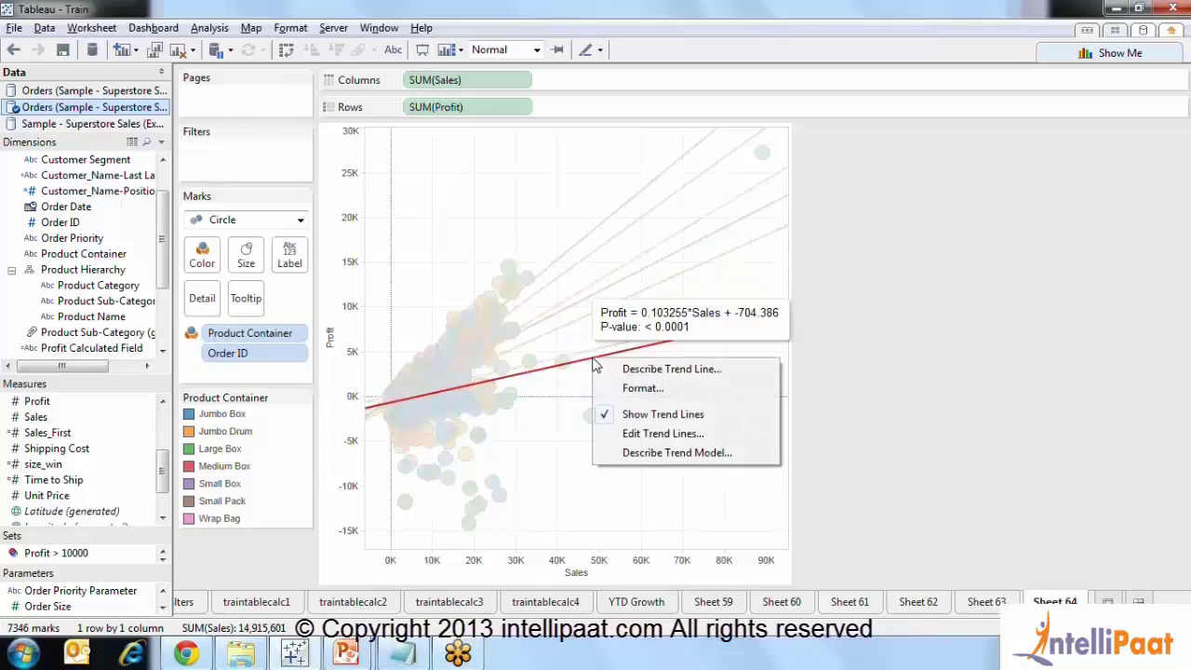
pyautogui.click(631, 436)
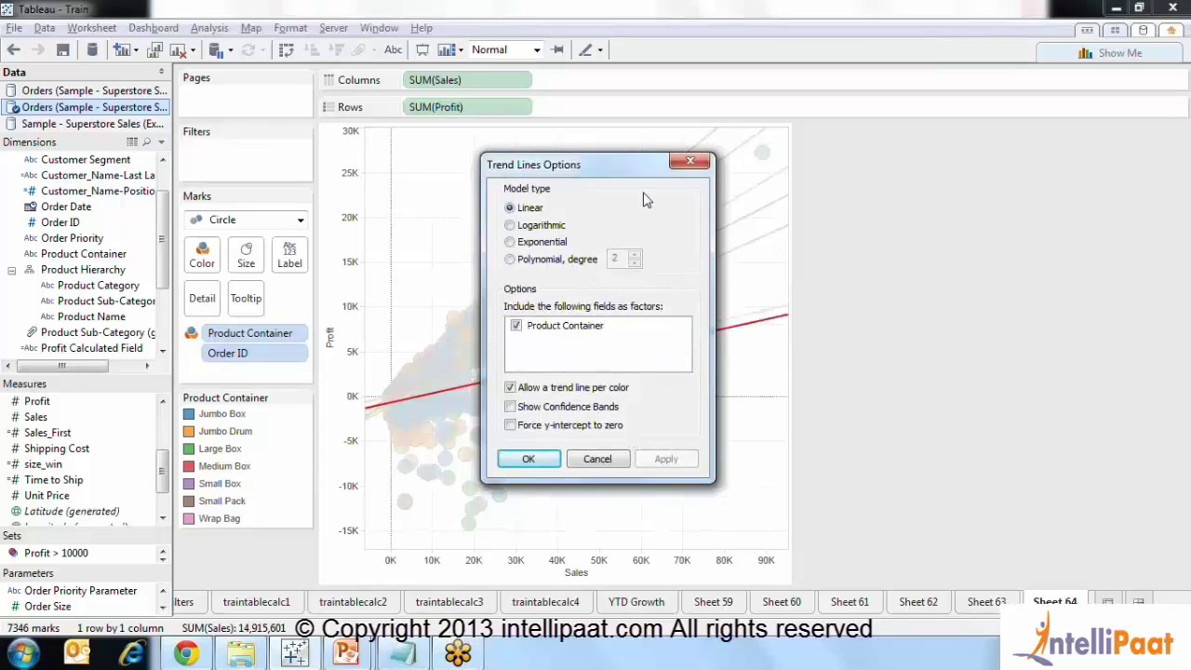
pyautogui.click(523, 226)
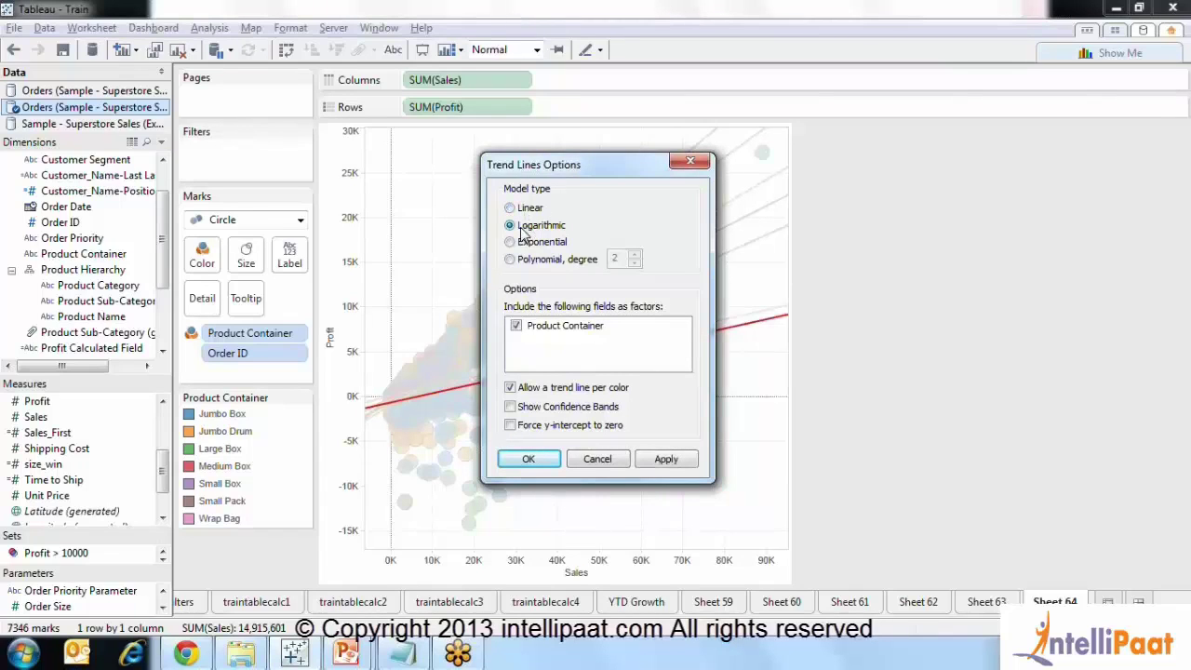
pyautogui.click(521, 243)
pyautogui.click(522, 259)
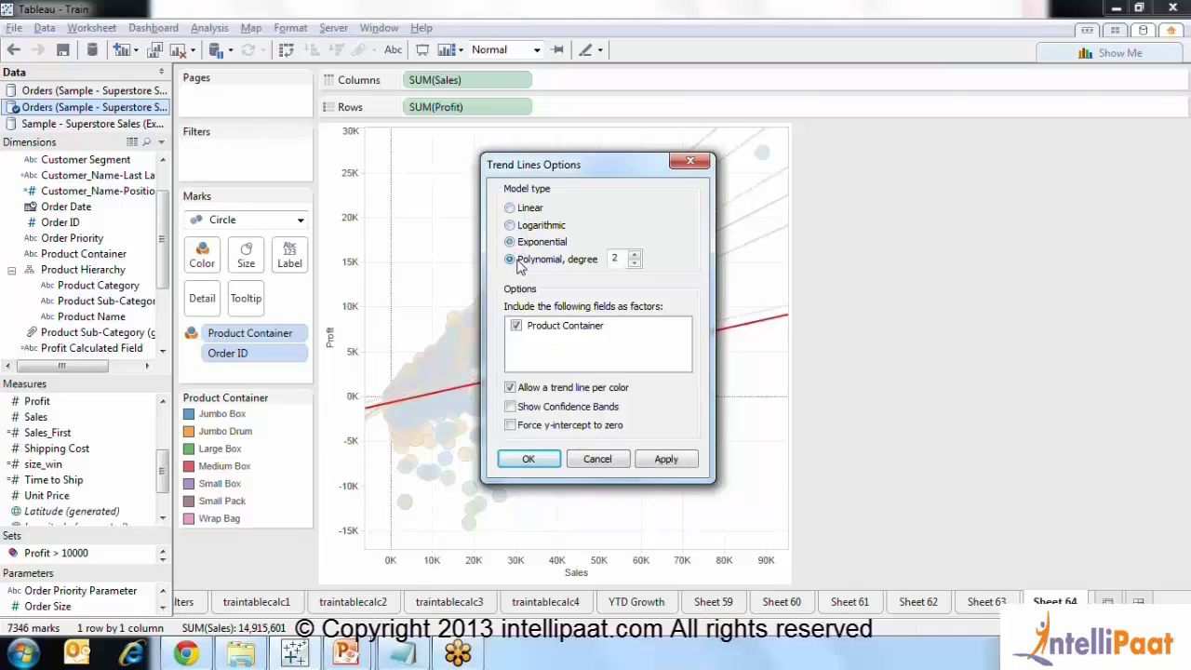
pyautogui.click(522, 211)
pyautogui.click(514, 391)
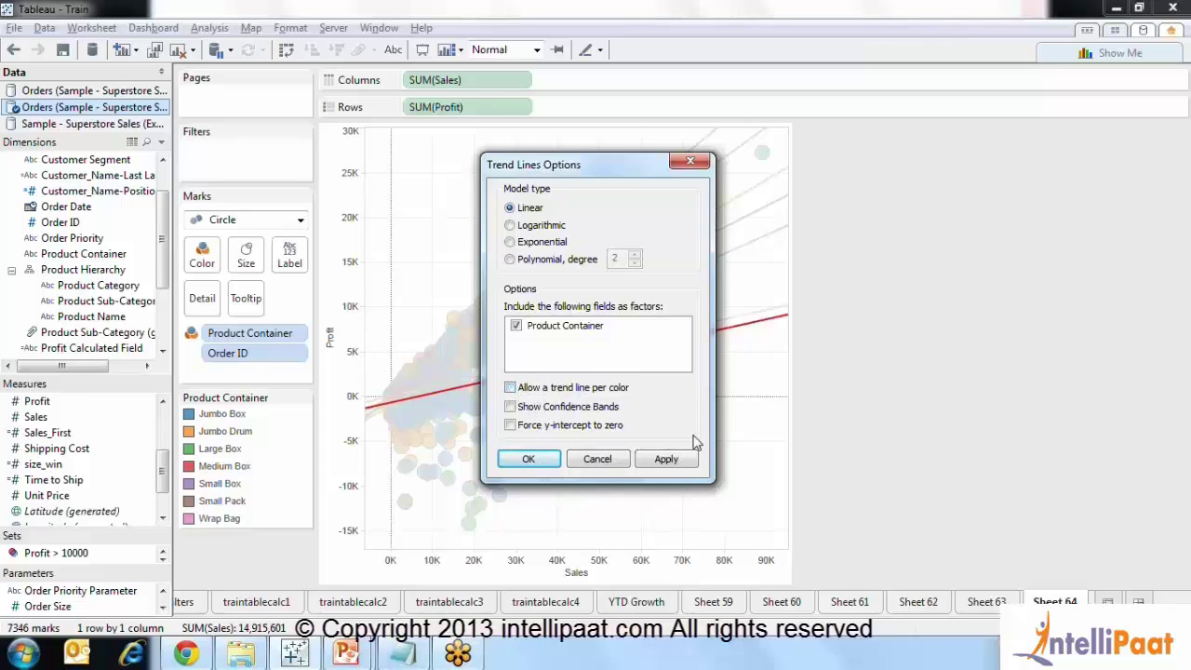
pyautogui.click(666, 458)
pyautogui.click(529, 459)
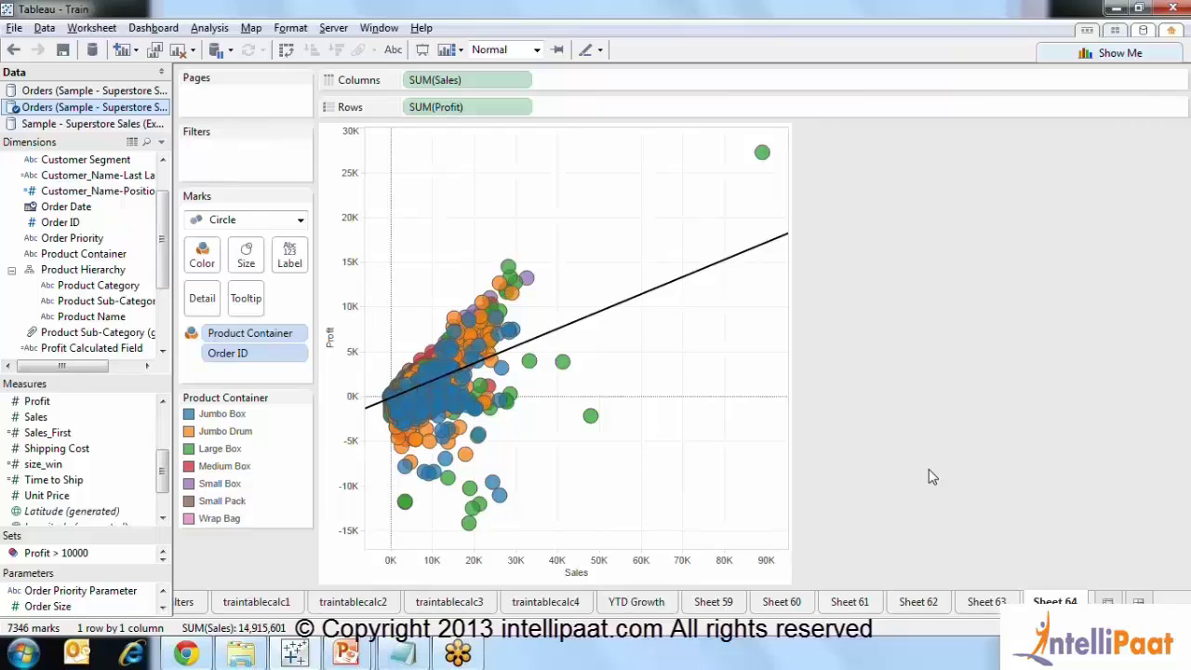
# Read the description of the linear trend model, including its formula, R-squared and p-value, and close it
pyautogui.rightClick(632, 303)
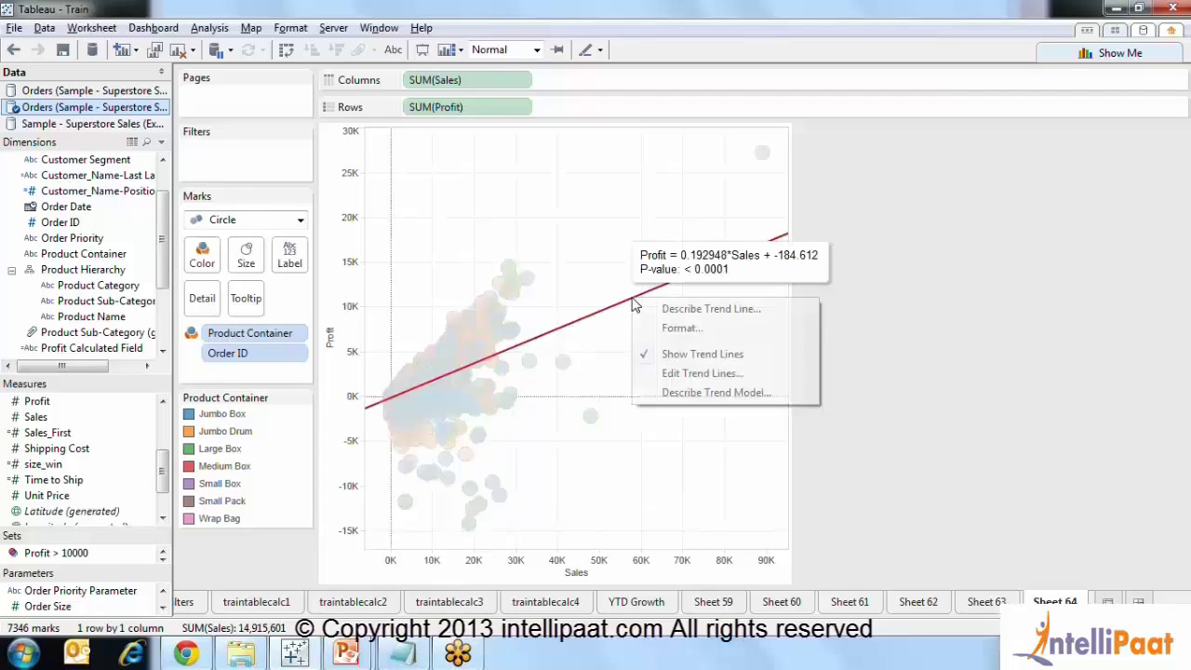
pyautogui.click(707, 392)
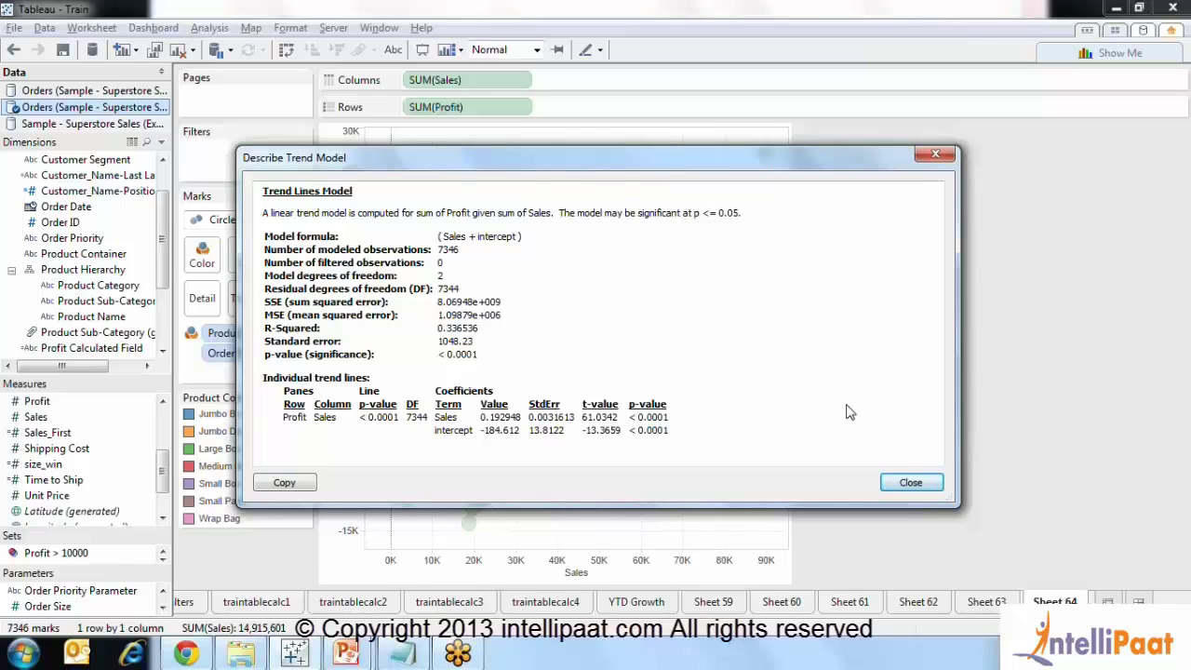
pyautogui.click(911, 483)
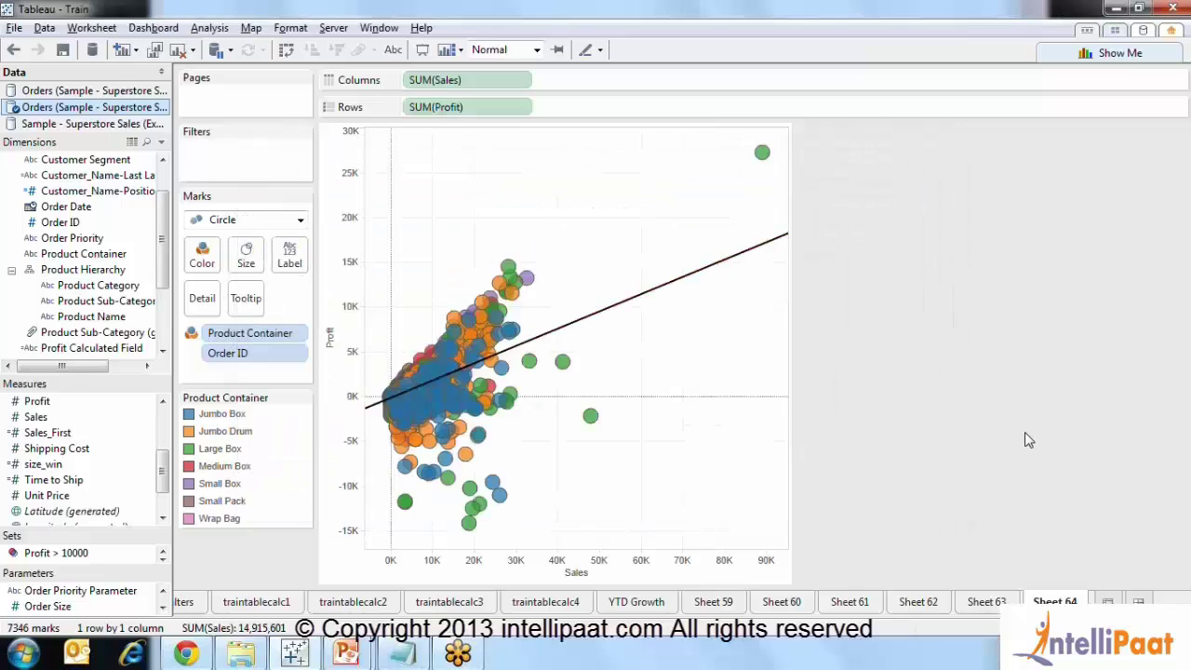
# Check the two Trend Lines slides in the PowerPoint slide show and return to Tableau
pyautogui.moveTo(605, 316)
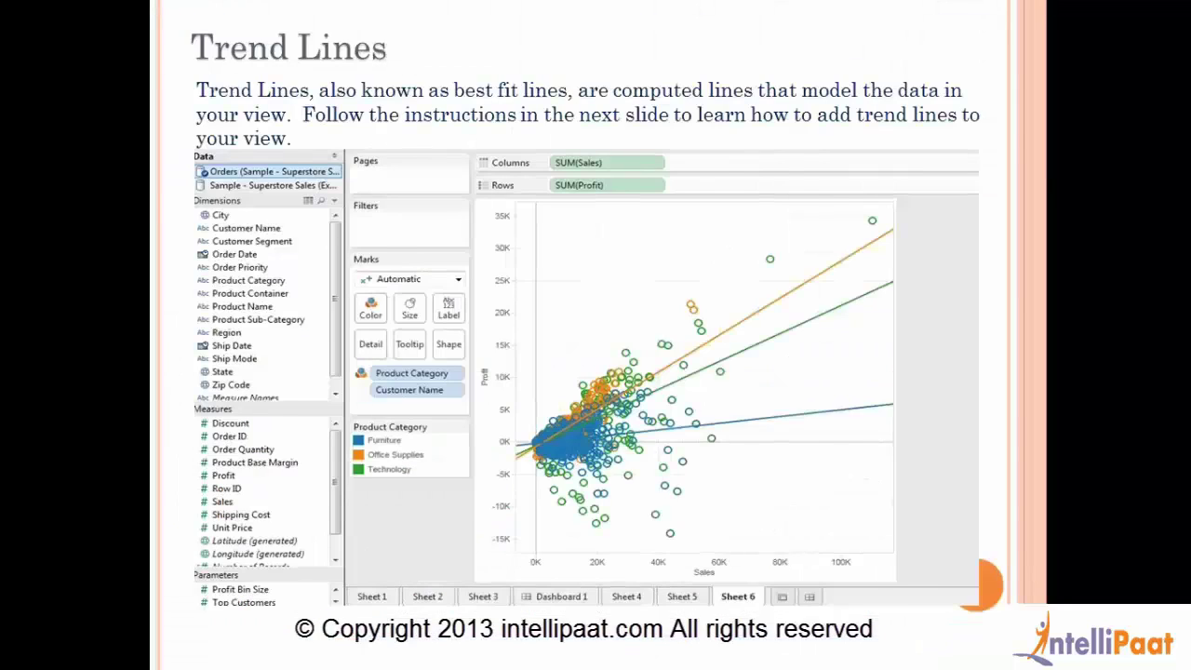
pyautogui.press('Right')
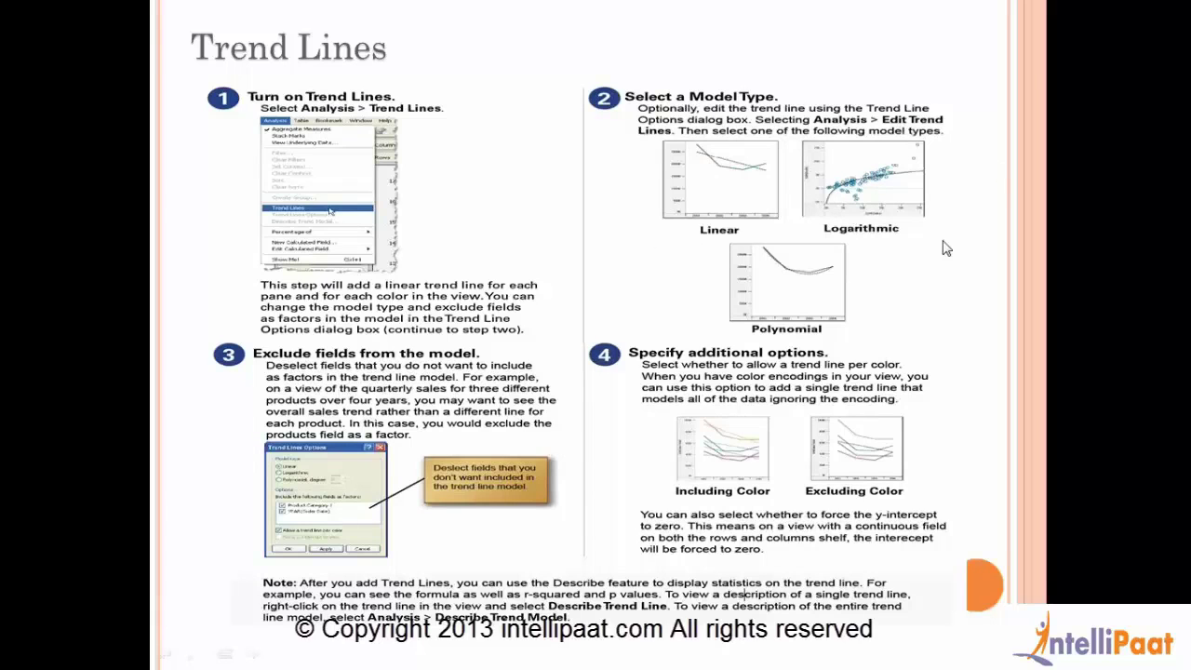
pyautogui.hotkey('alt', 'Tab')
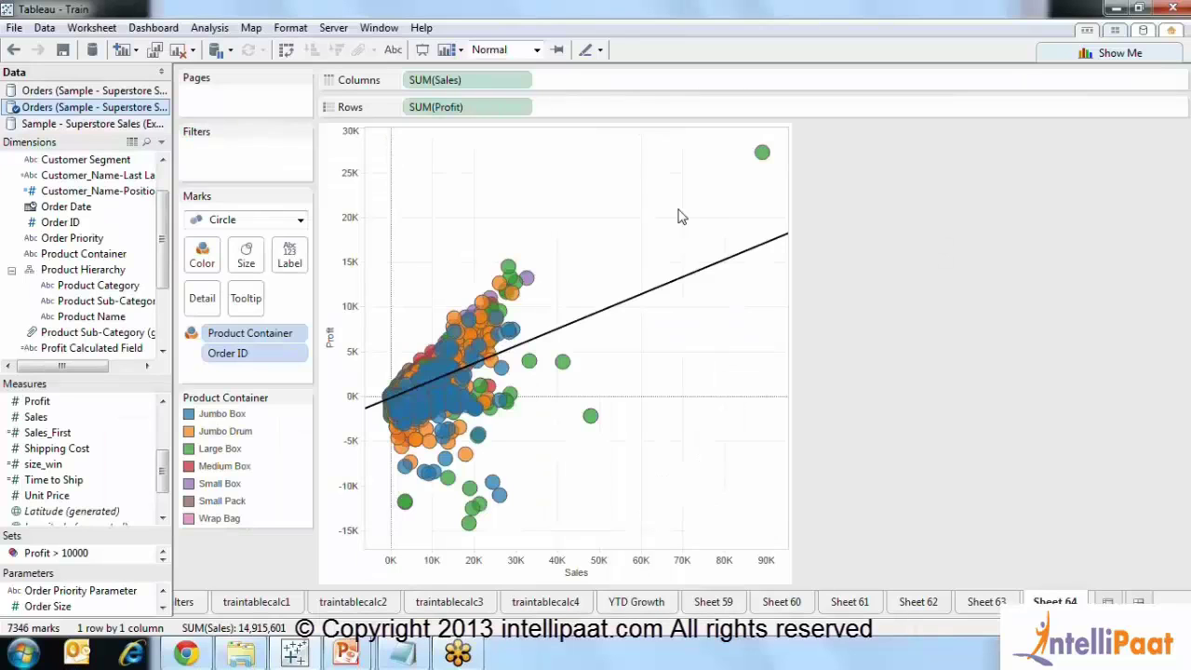
# Change the trend line's model type to Logarithmic
pyautogui.rightClick(653, 296)
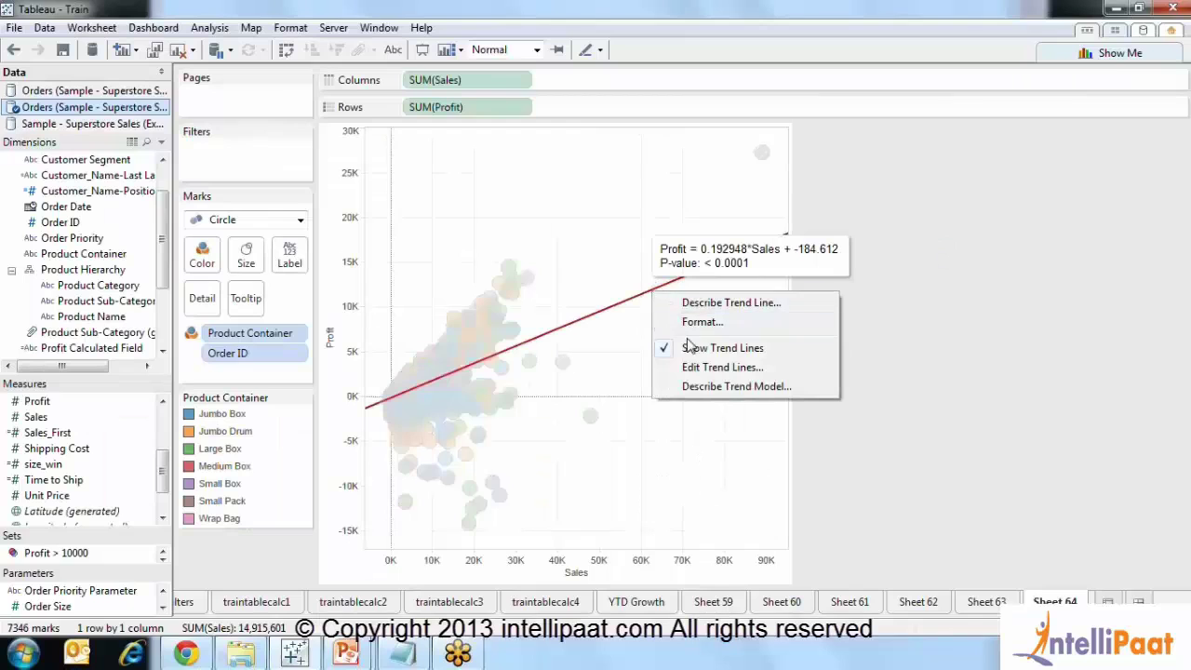
pyautogui.click(722, 367)
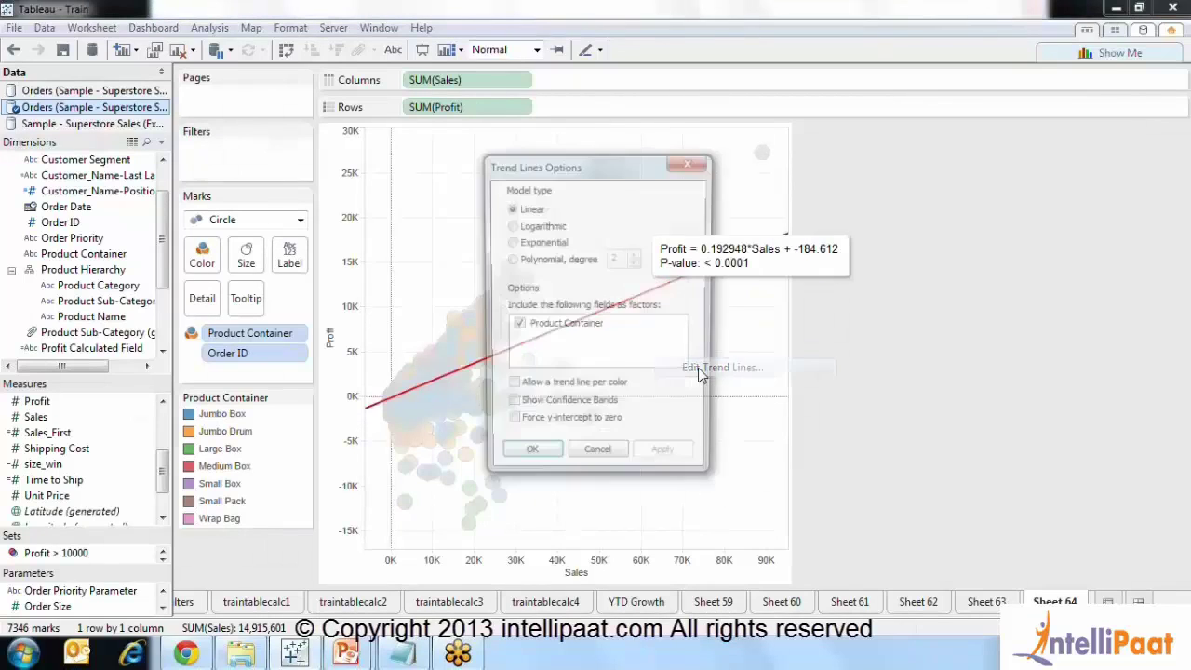
pyautogui.click(509, 225)
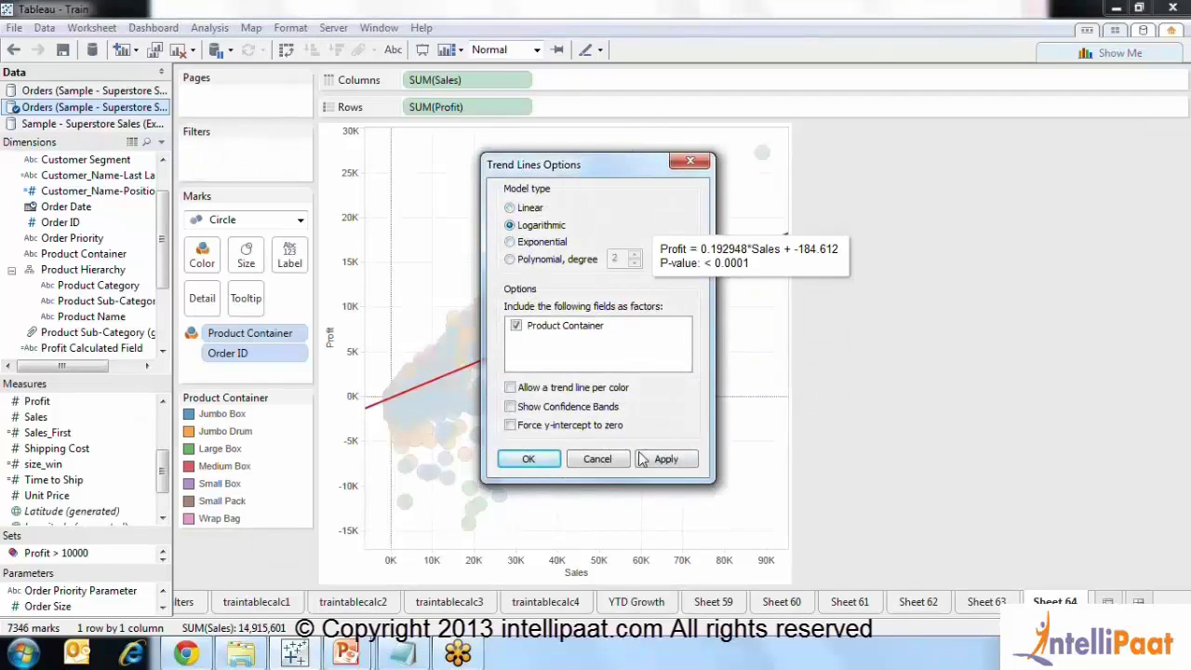
pyautogui.click(665, 458)
pyautogui.click(529, 459)
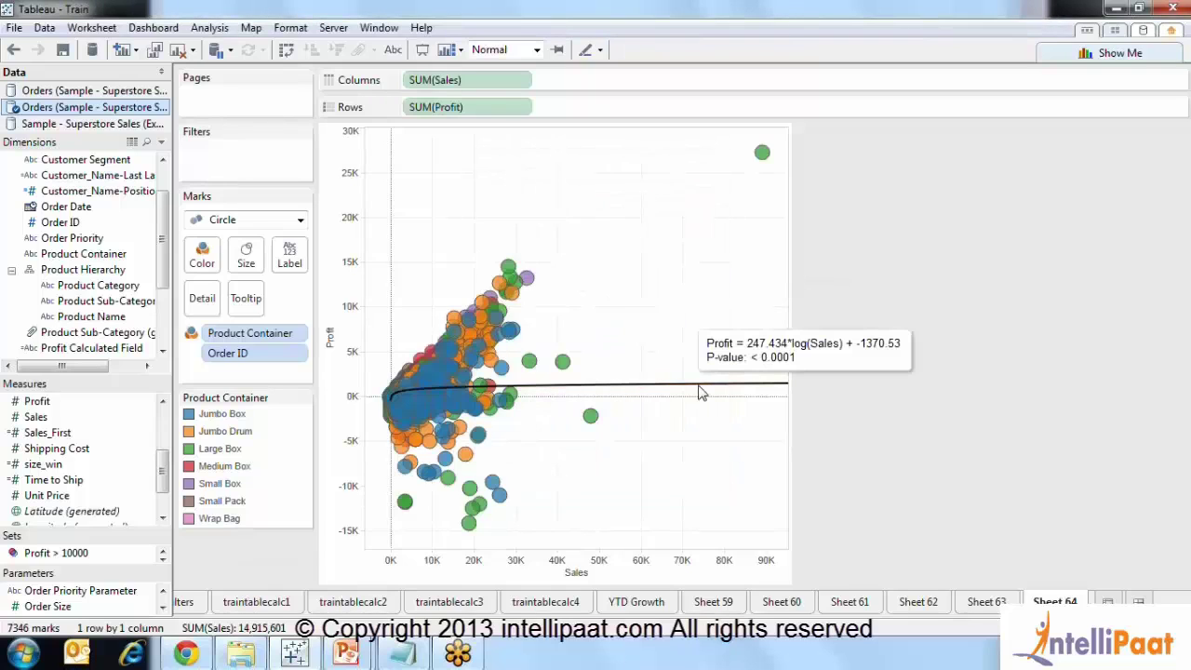
# Review the logarithmic trend model's description, examining its model formula, and close it
pyautogui.rightClick(701, 391)
pyautogui.click(755, 481)
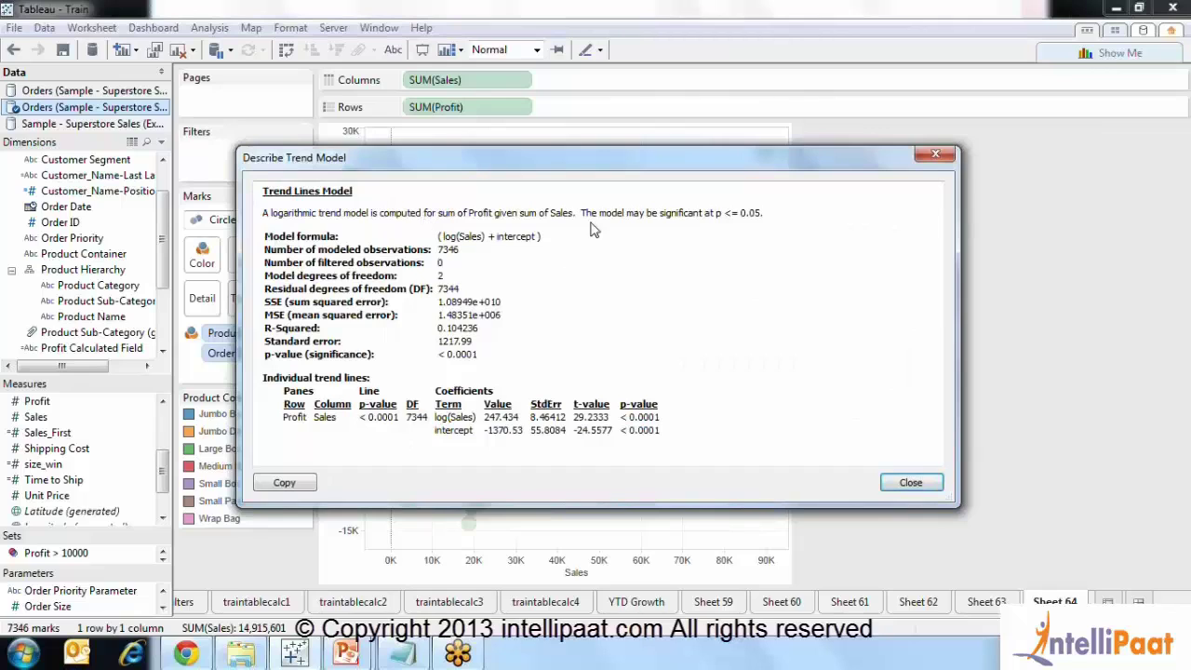
pyautogui.doubleClick(467, 239)
pyautogui.click(909, 484)
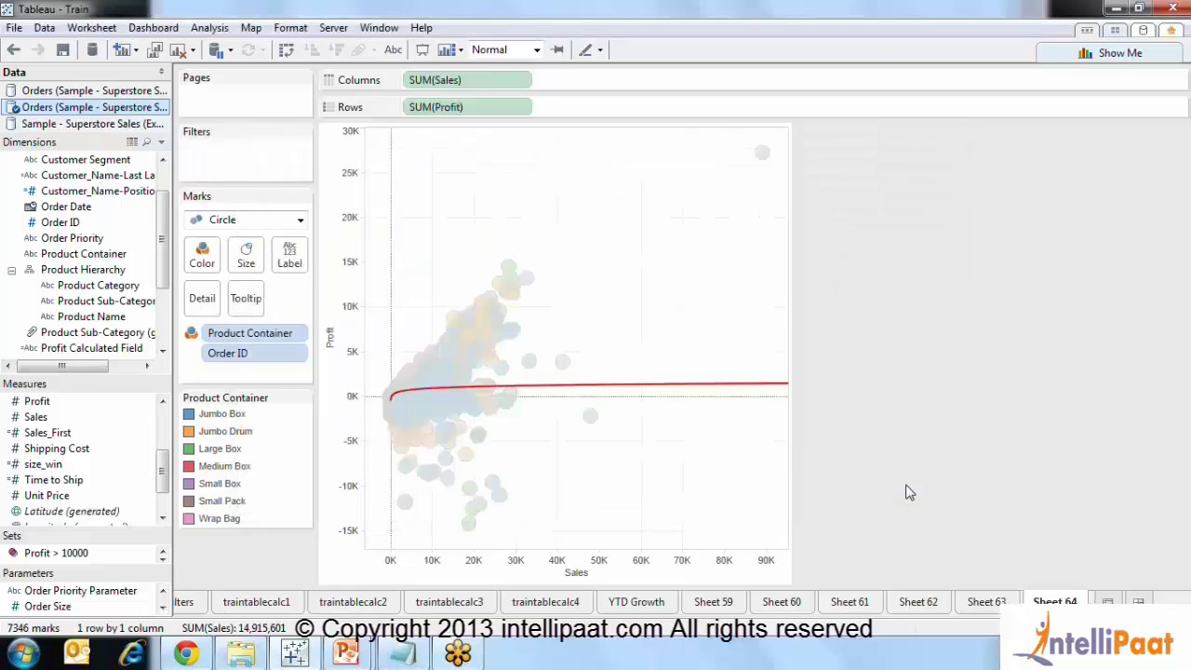
# Open the line formatting options for the logarithmic trend line
pyautogui.rightClick(622, 387)
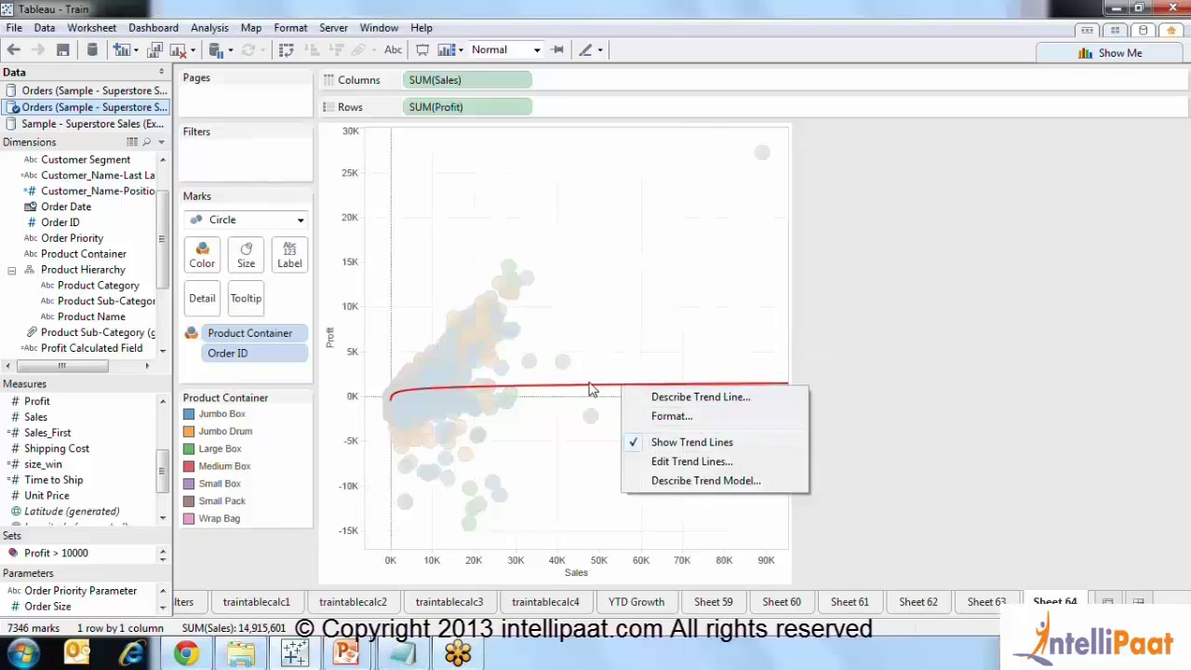
pyautogui.click(589, 386)
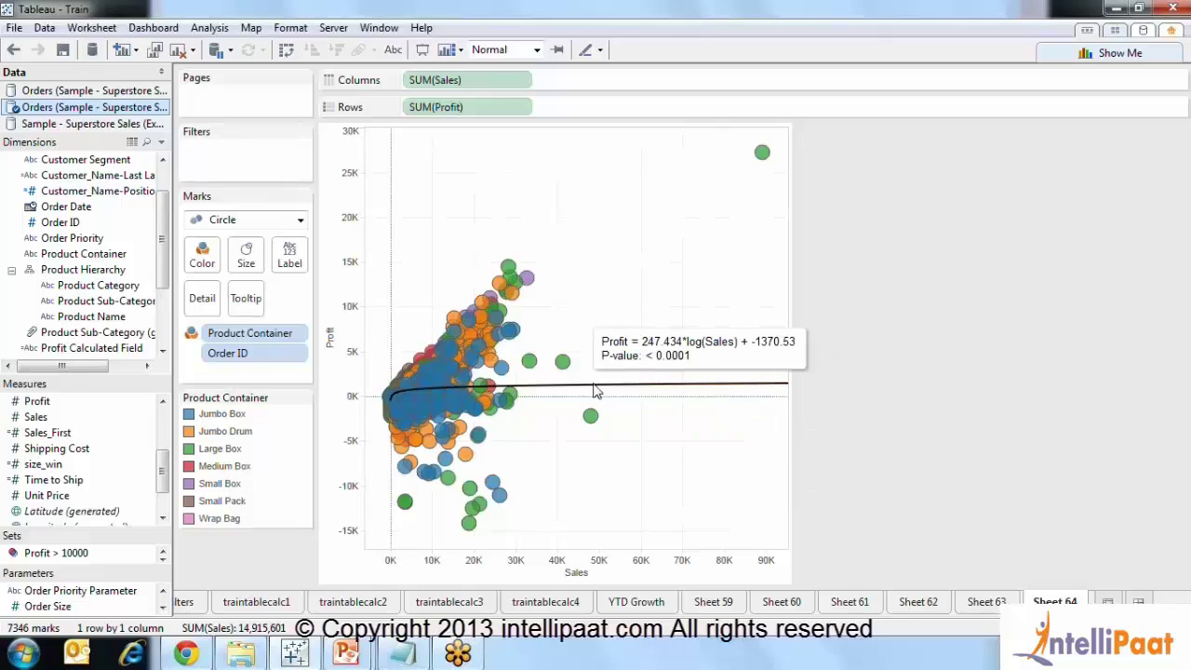
pyautogui.rightClick(596, 392)
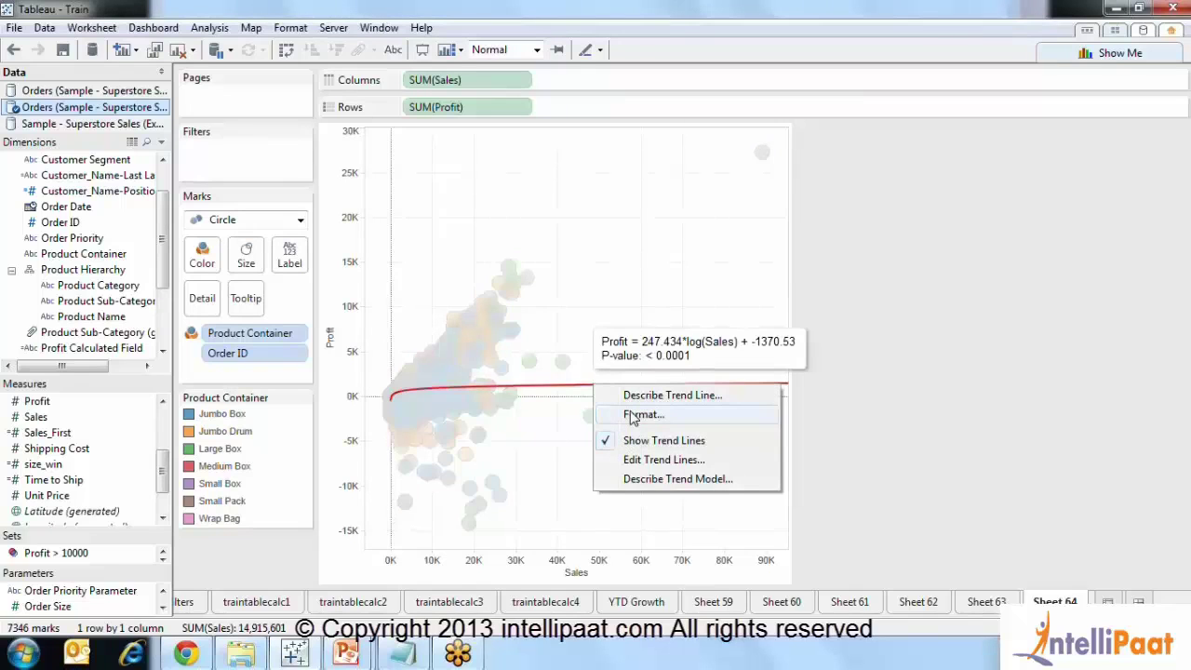
pyautogui.click(641, 414)
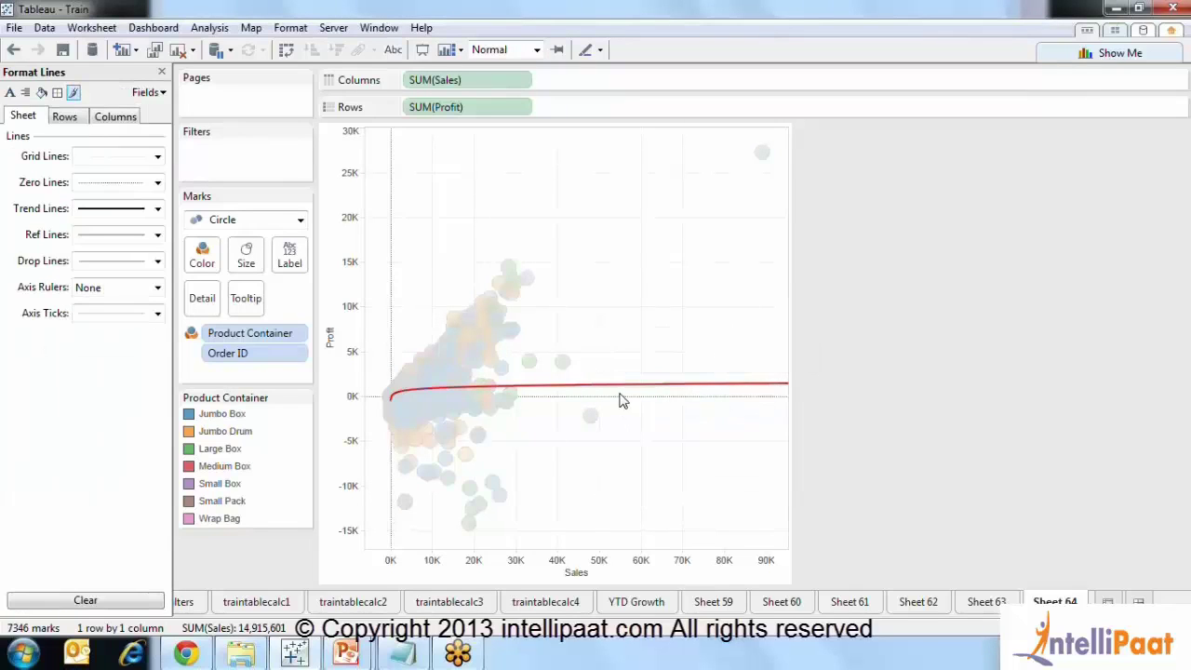
# Change the trend line's model type to Exponential and apply it
pyautogui.rightClick(615, 392)
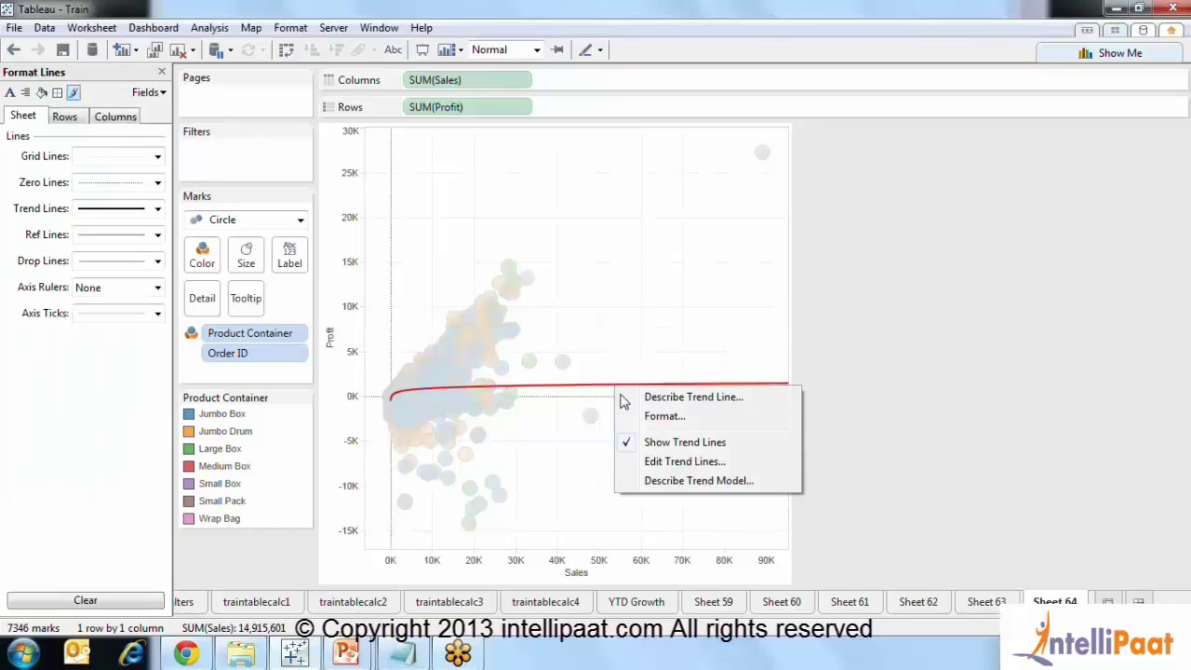
pyautogui.click(651, 463)
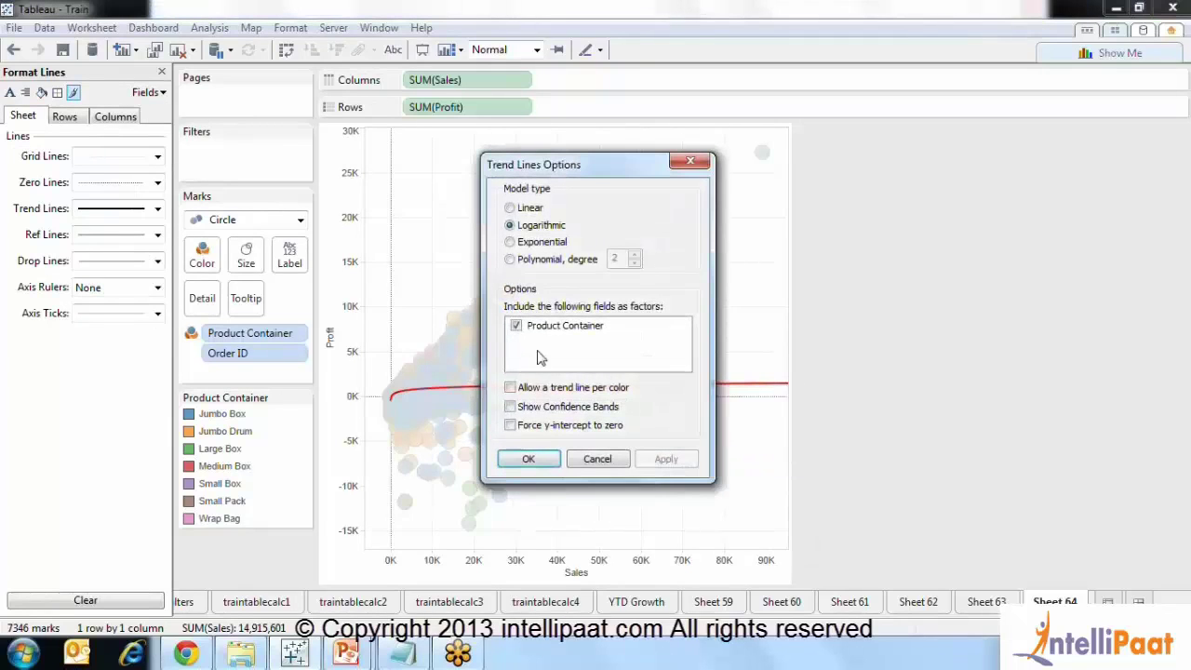
pyautogui.click(509, 242)
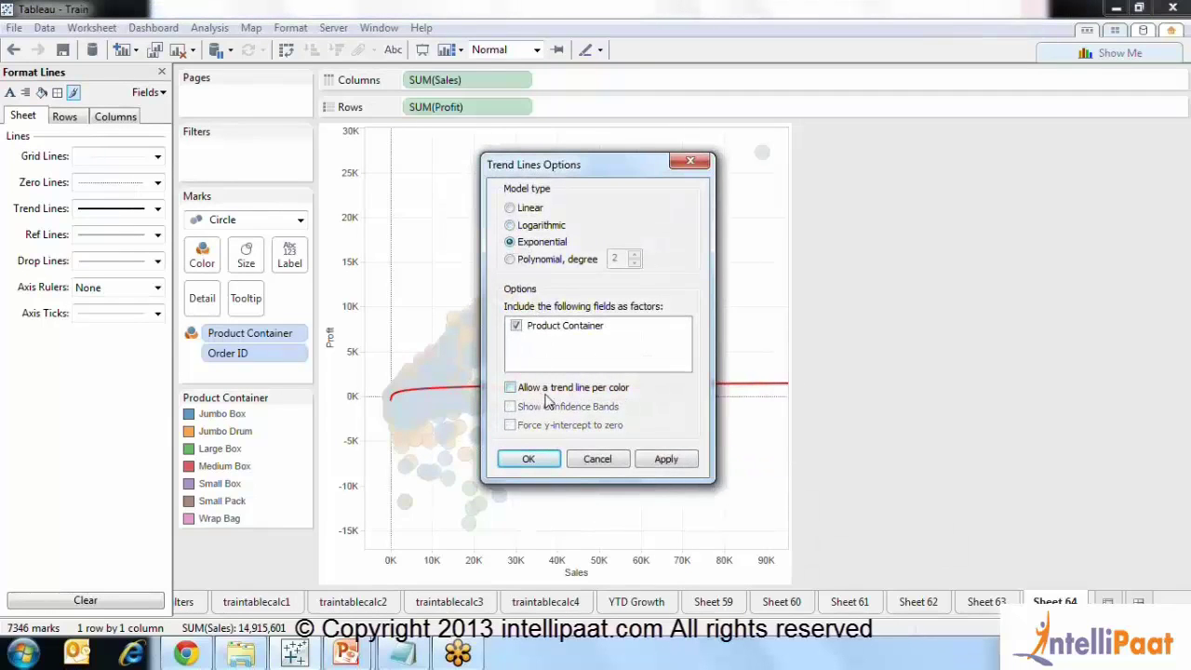
pyautogui.click(656, 459)
pyautogui.click(527, 458)
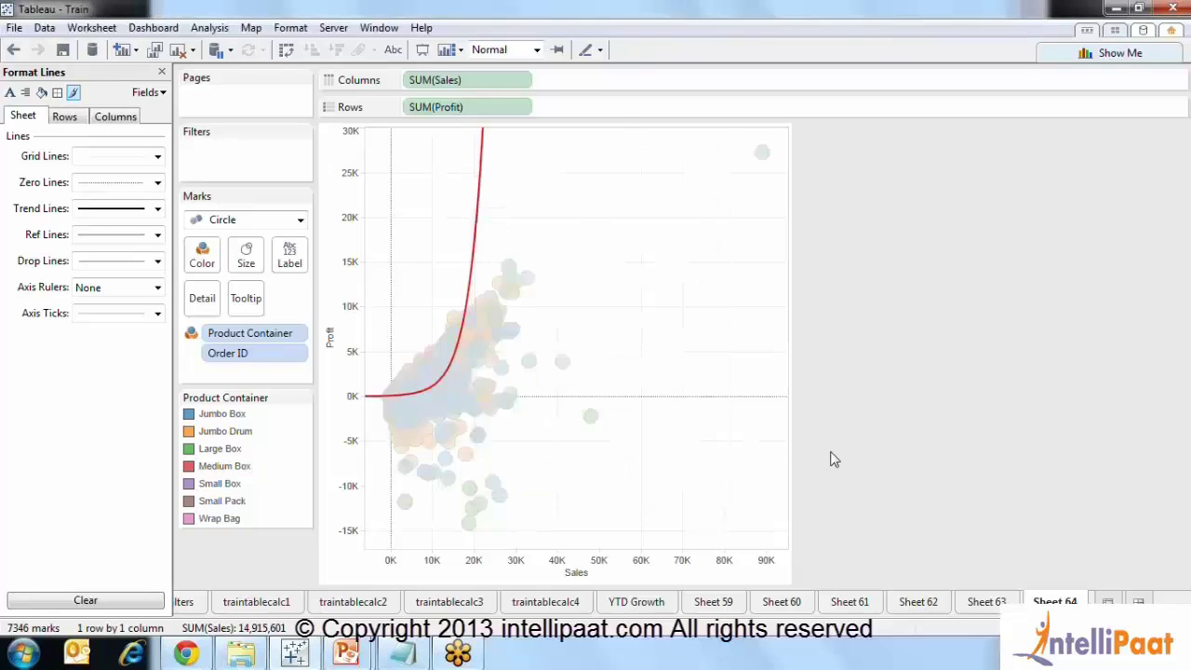
# Review the exponential trend model's description, including its R-squared, standard error and p-value, close it and deselect the trend line
pyautogui.rightClick(471, 281)
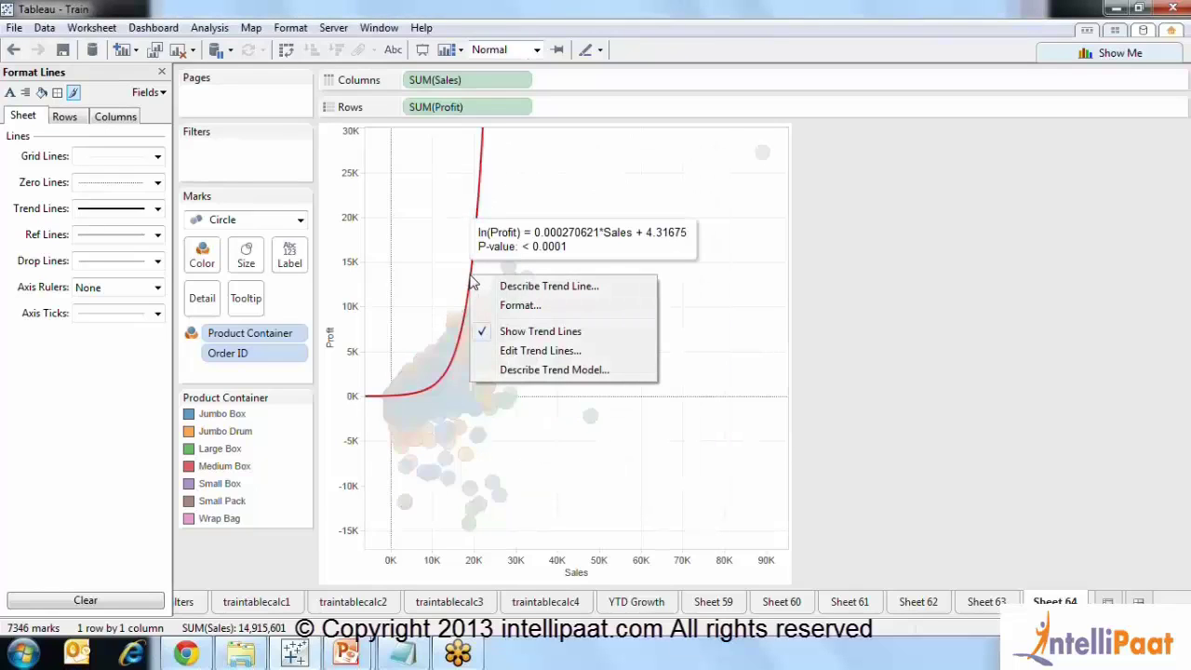
pyautogui.click(524, 371)
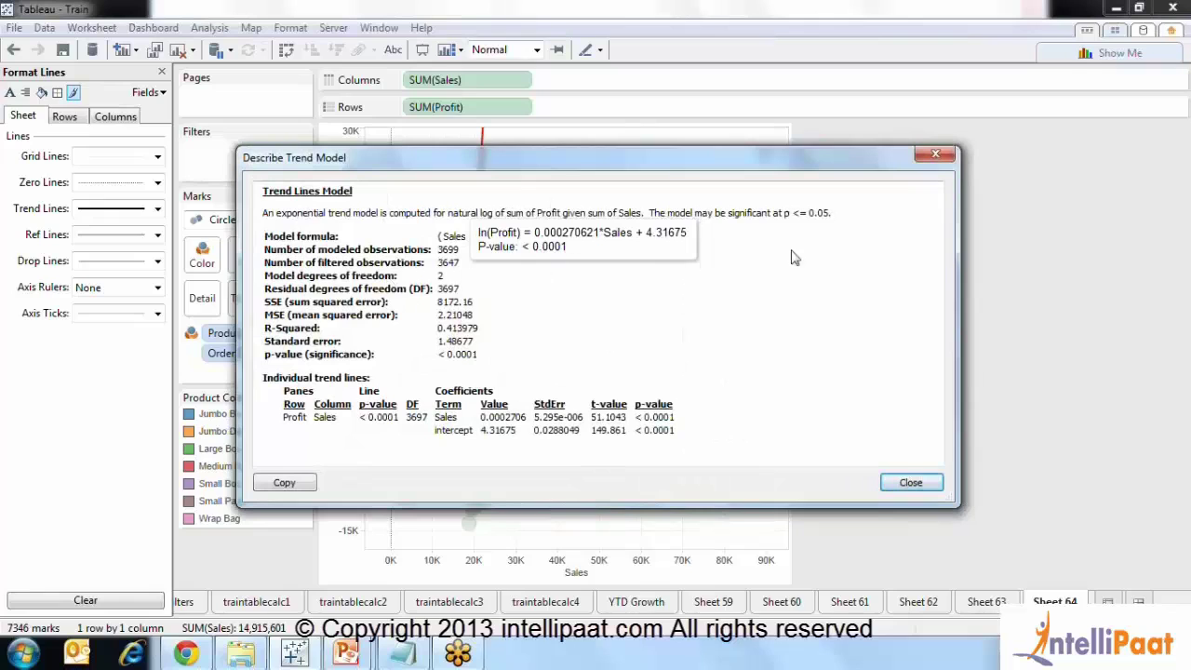
pyautogui.moveTo(502, 358); pyautogui.dragTo(370, 270)
pyautogui.click(349, 269)
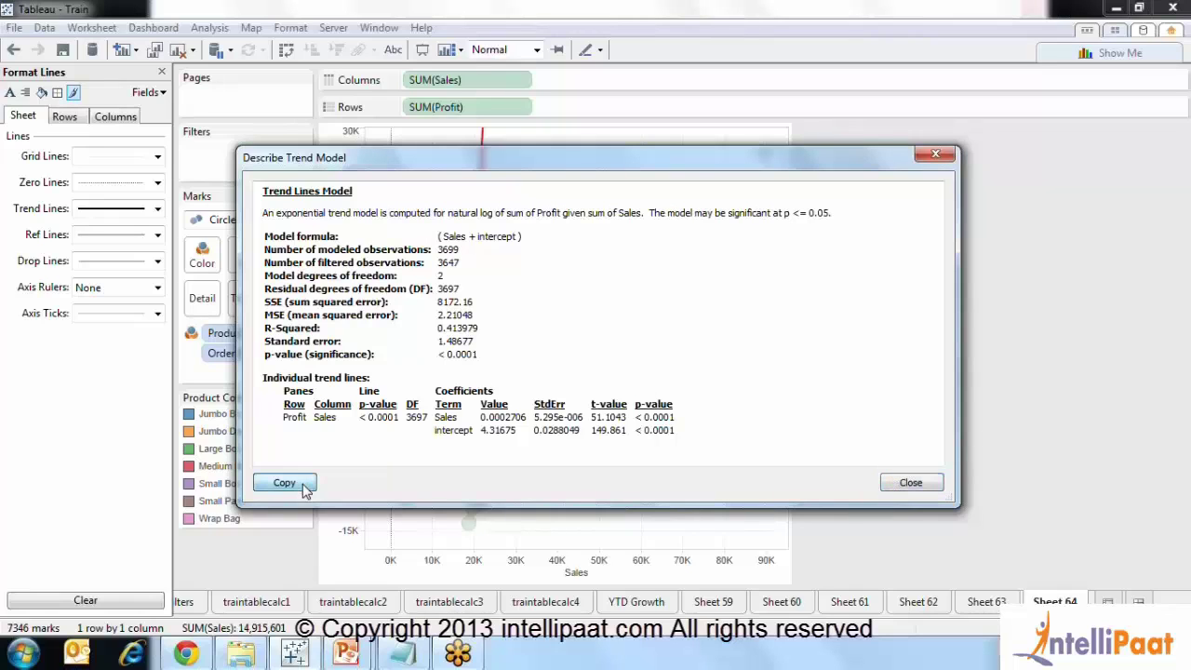
pyautogui.click(907, 482)
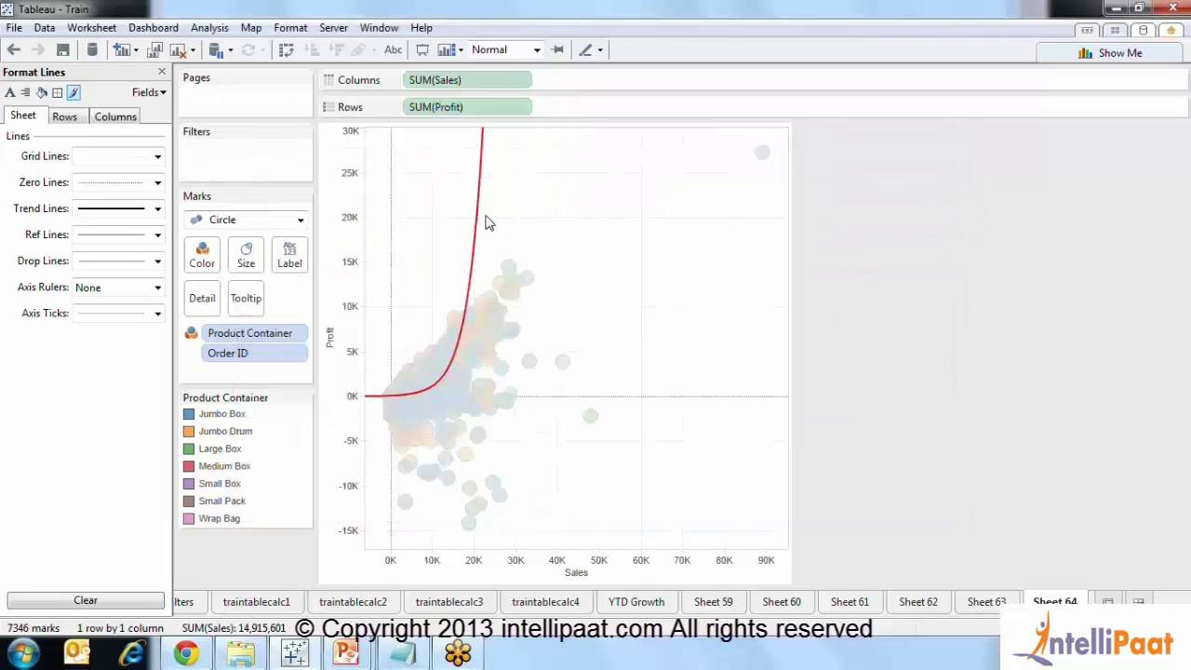
pyautogui.click(624, 321)
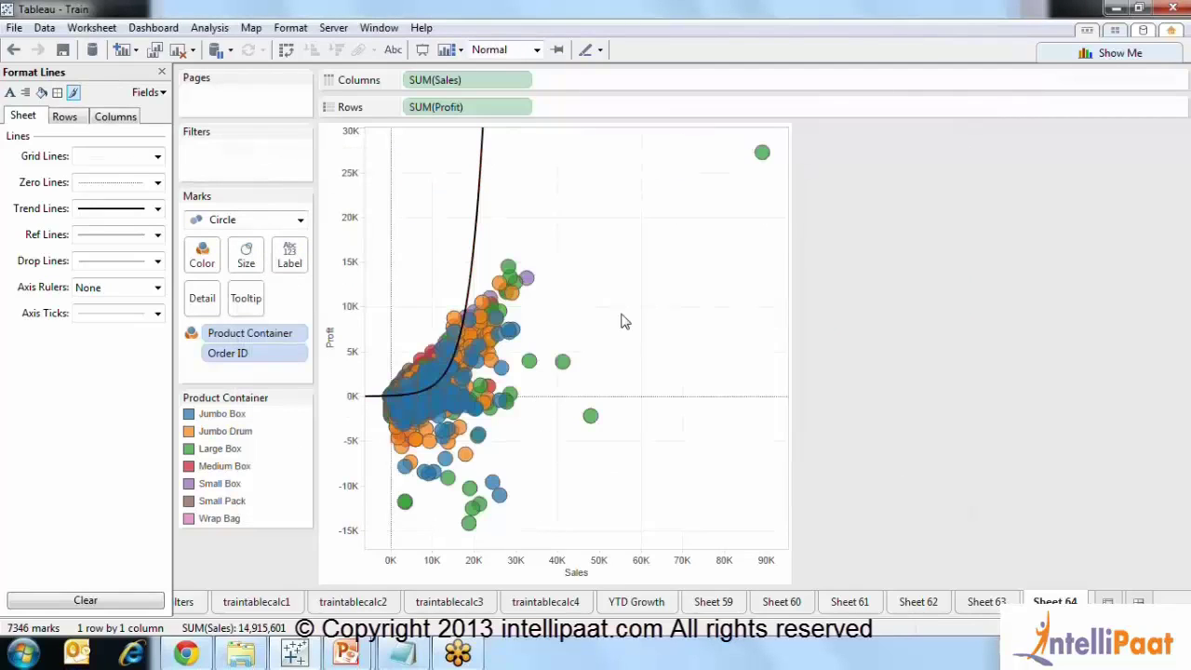
# Set the trend line's model type back to Linear, apply it and deselect the line
pyautogui.rightClick(475, 263)
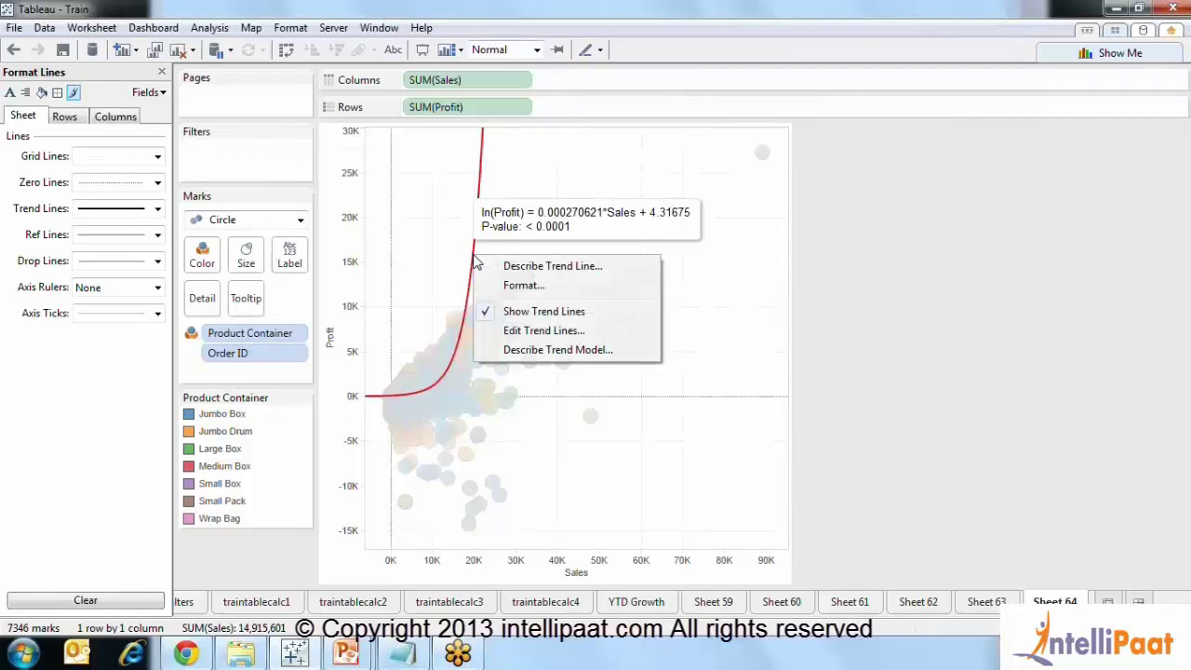
pyautogui.click(534, 333)
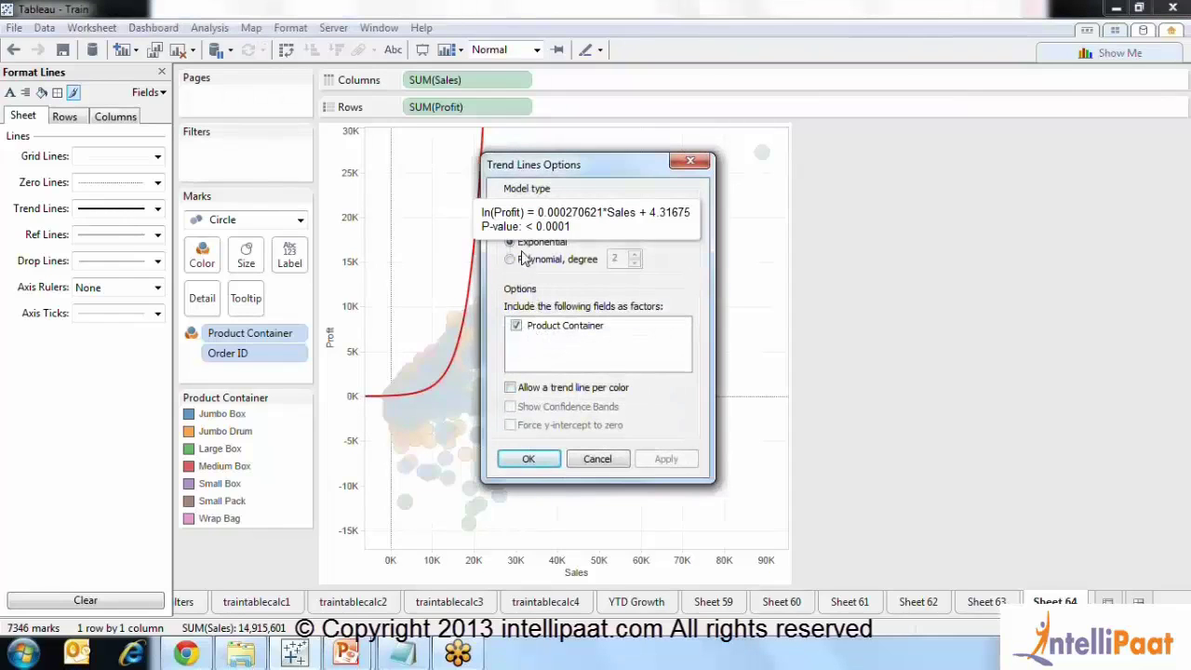
pyautogui.click(511, 212)
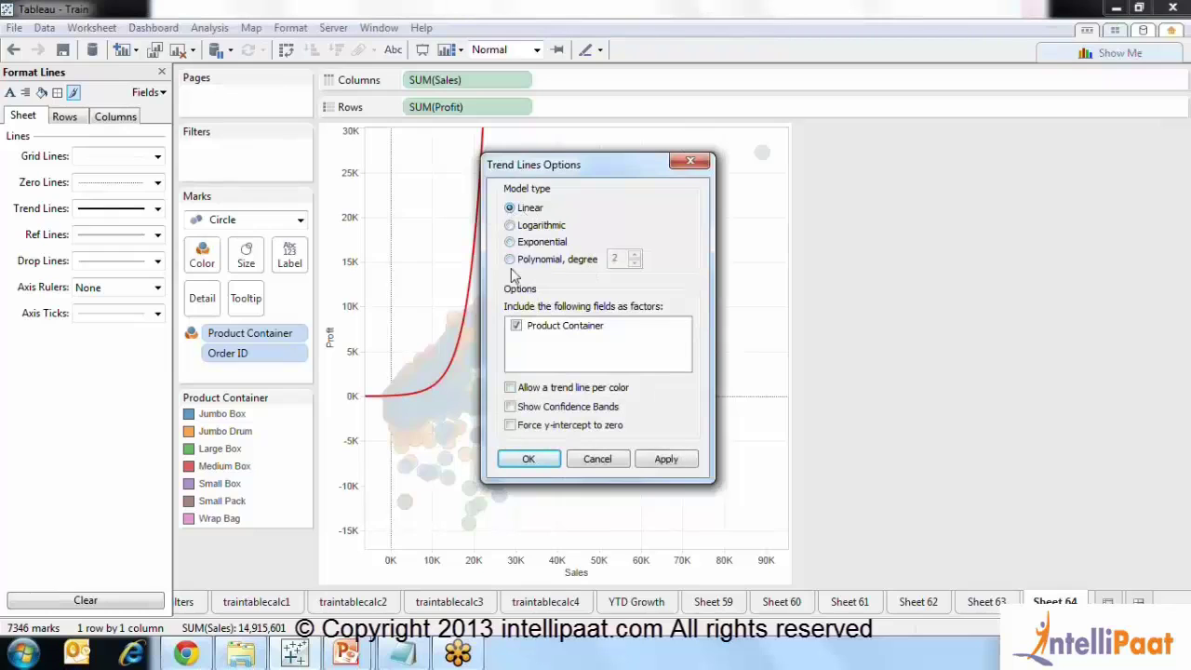
pyautogui.click(666, 461)
pyautogui.click(529, 459)
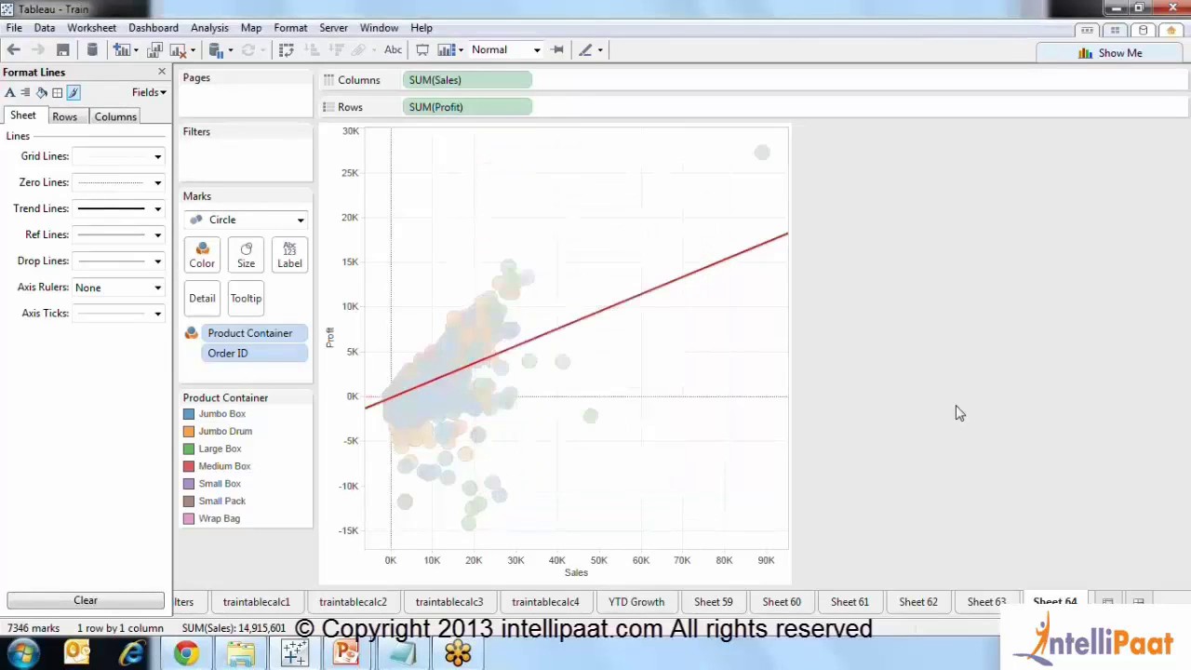
pyautogui.click(787, 474)
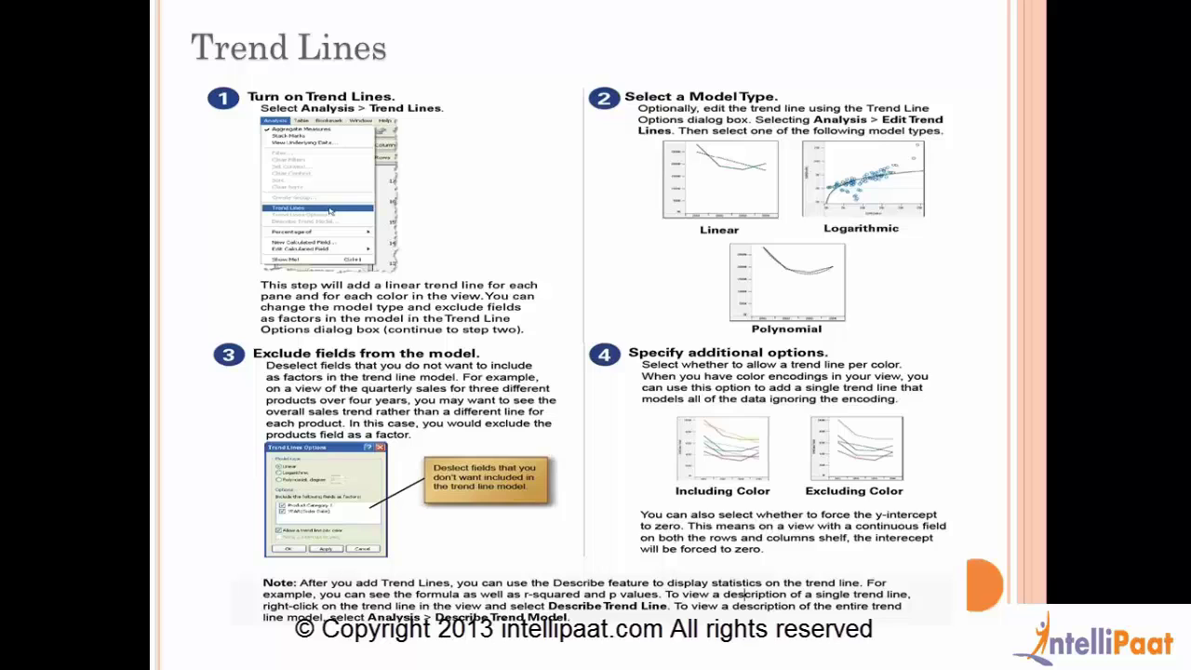
# Advance the PowerPoint slide show to the Graphs and Views – Small Multiples slide
pyautogui.press('Right')
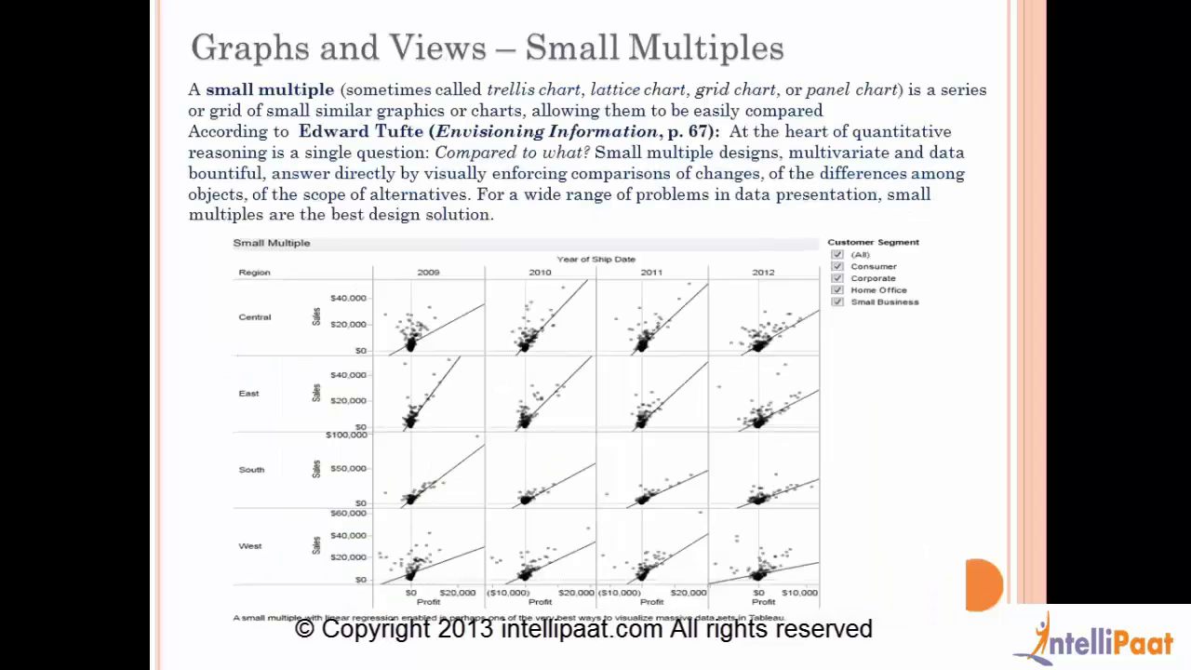
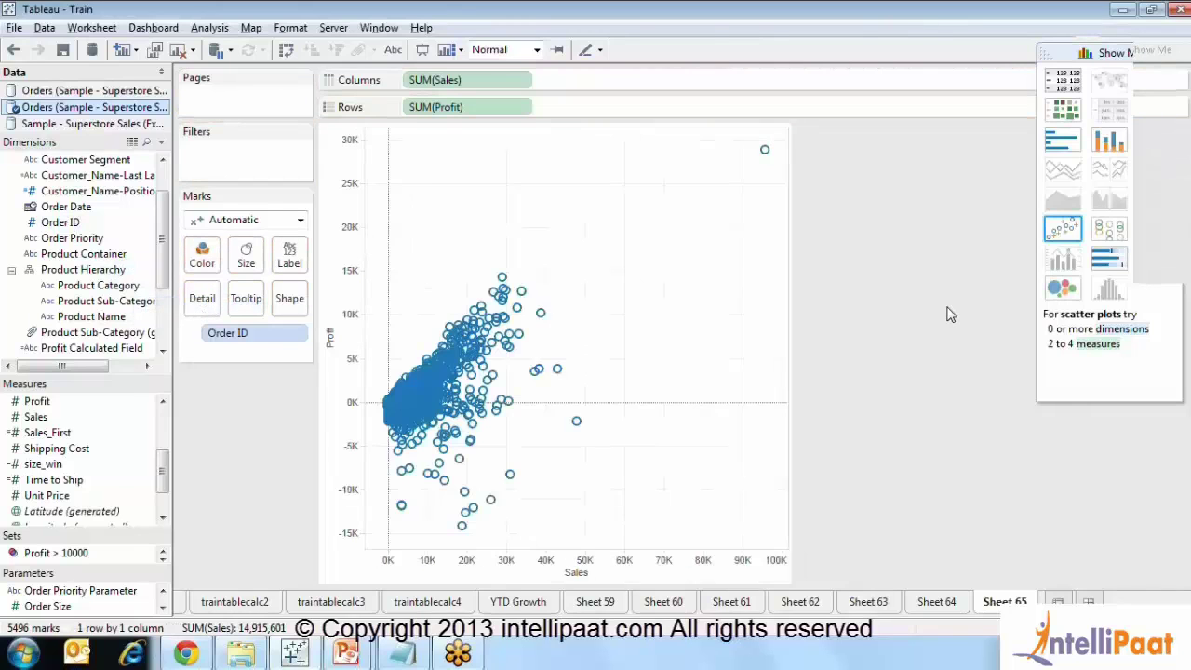
# Collapse the chart suggestions and split the Sales-Profit scatter plot into columns by year of Order Date and rows by Region
pyautogui.click(1113, 55)
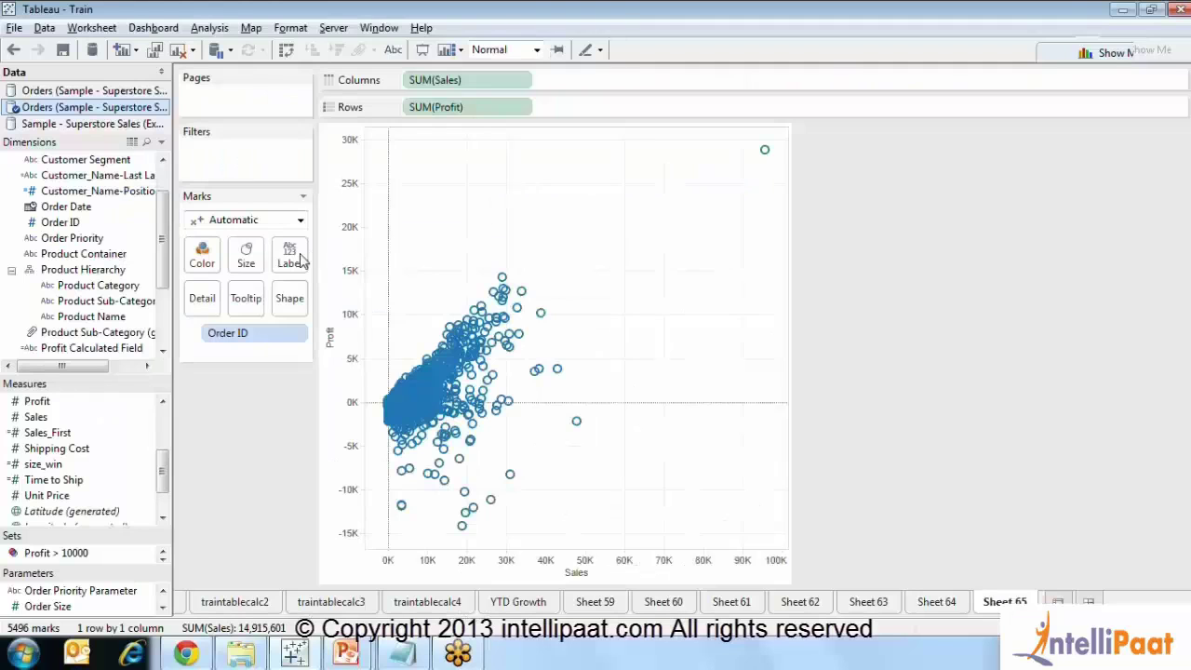
pyautogui.moveTo(74, 207); pyautogui.dragTo(412, 89)
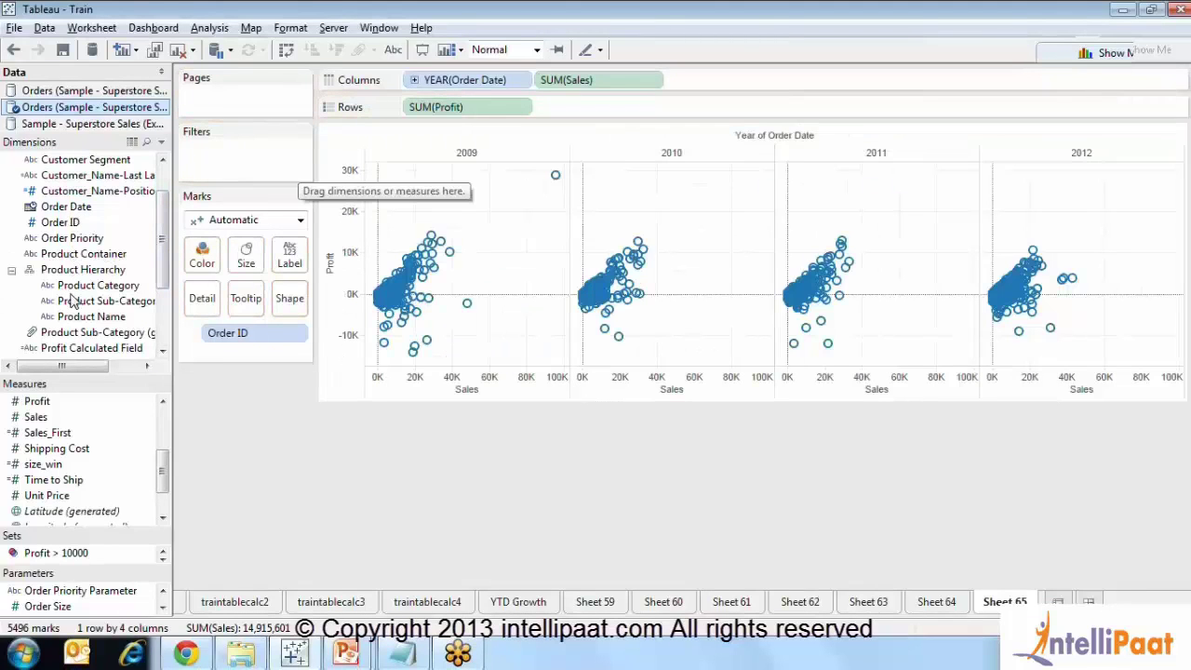
pyautogui.scroll(-1, 66, 288)
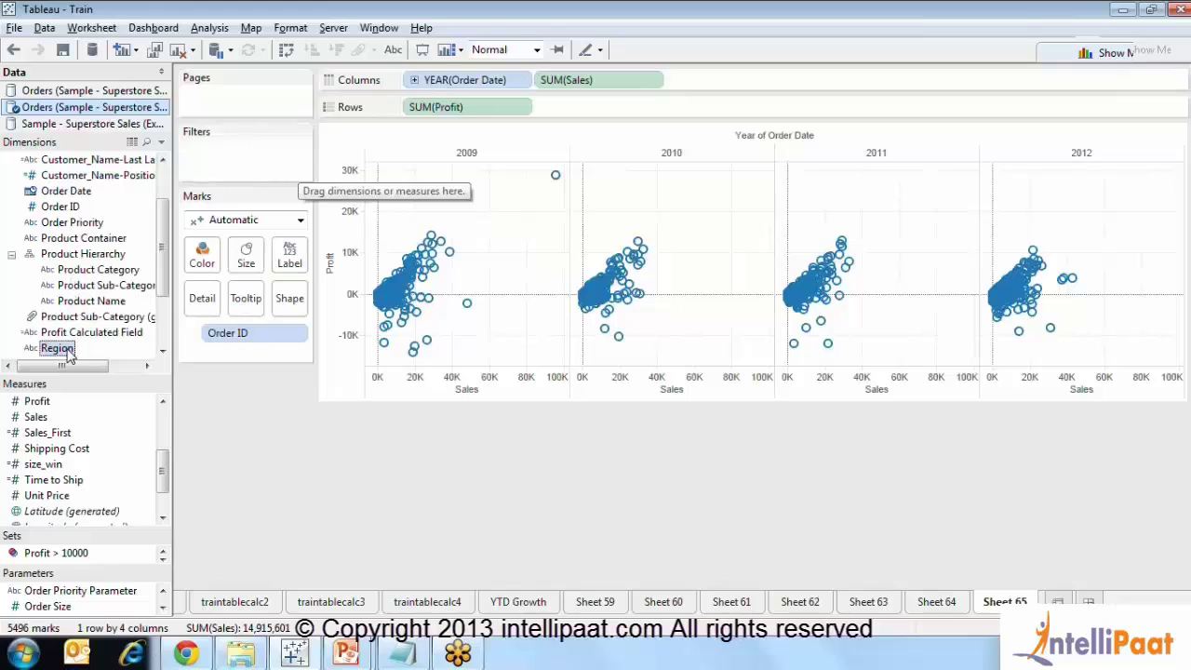
pyautogui.moveTo(68, 352); pyautogui.dragTo(414, 123)
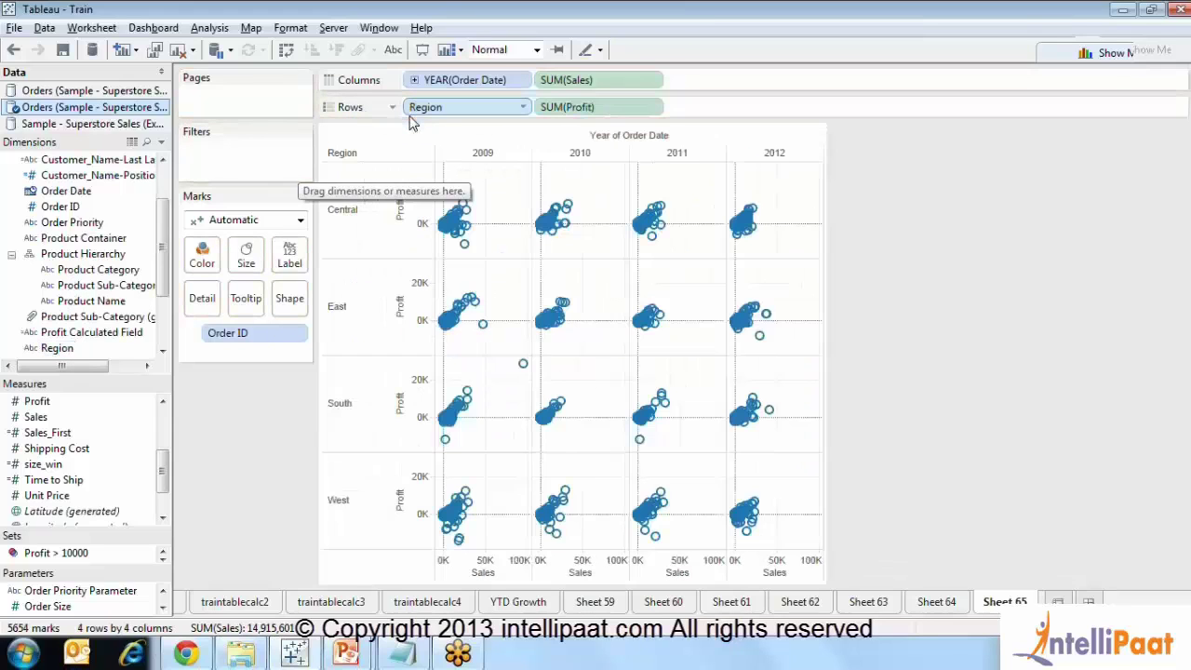
# Show trend lines in all panes of the small-multiples scatter plot
pyautogui.rightClick(518, 500)
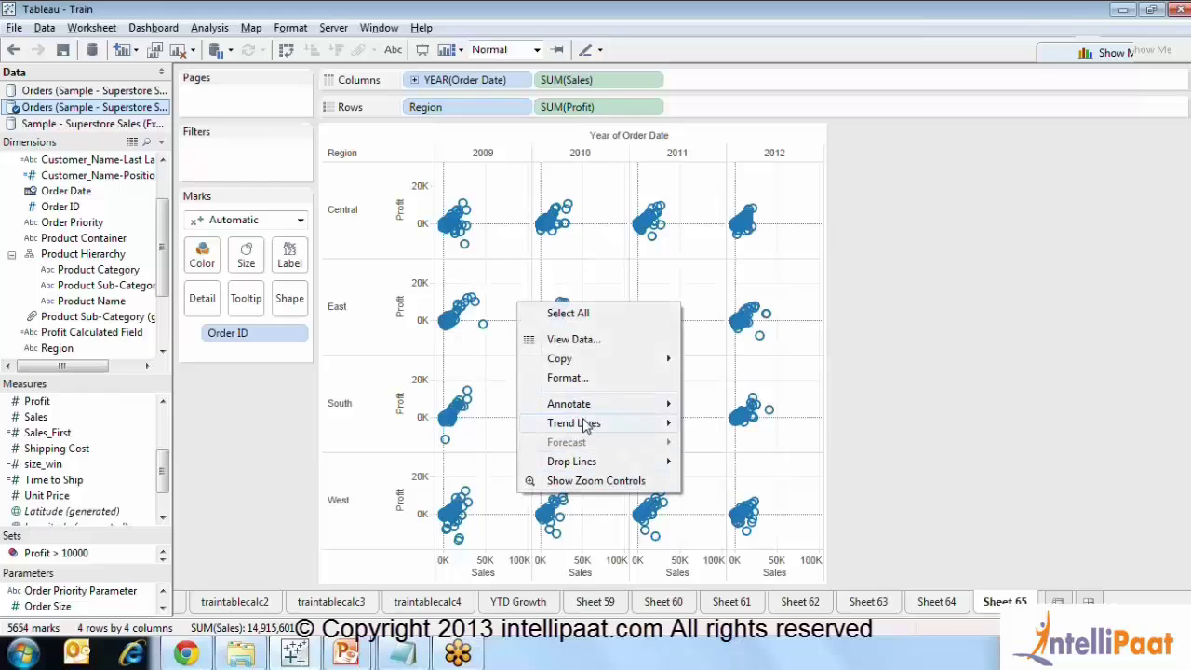
pyautogui.moveTo(586, 426)
pyautogui.click(780, 425)
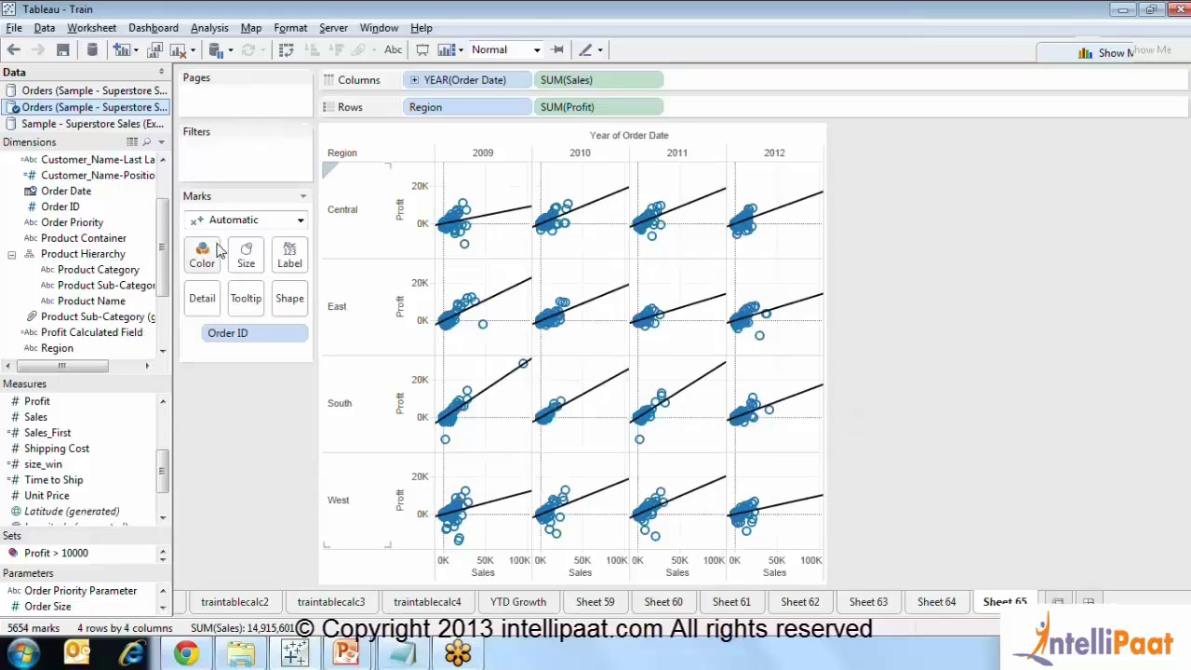
# Color the scatter plot marks by Region
pyautogui.click(207, 260)
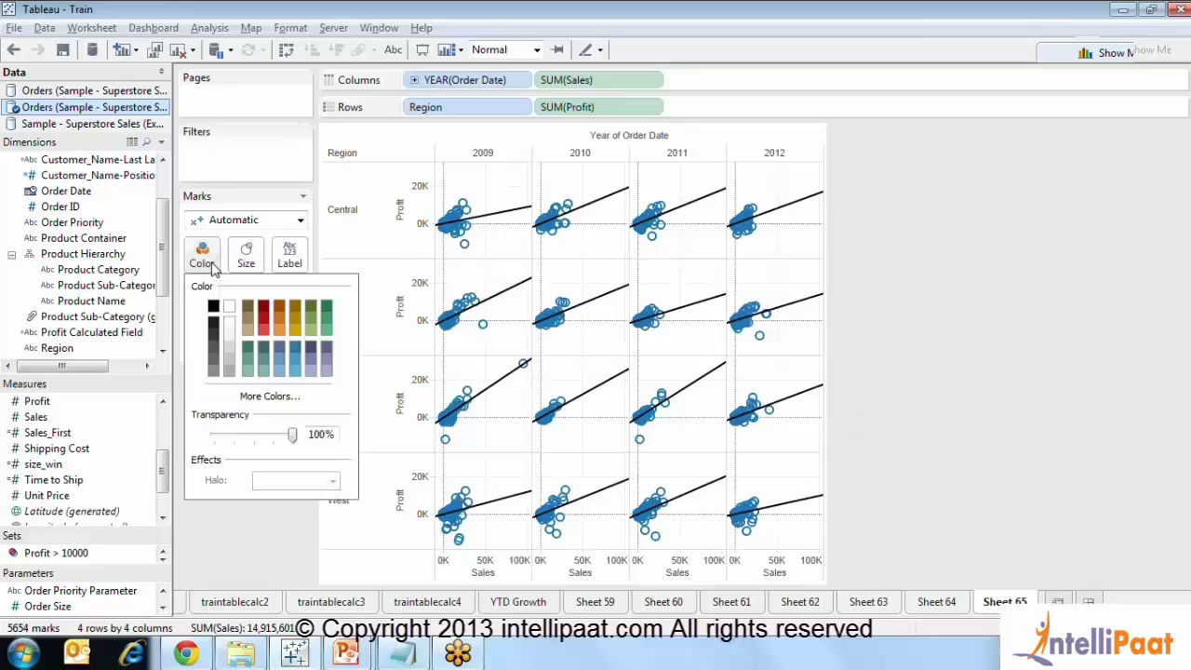
pyautogui.click(228, 503)
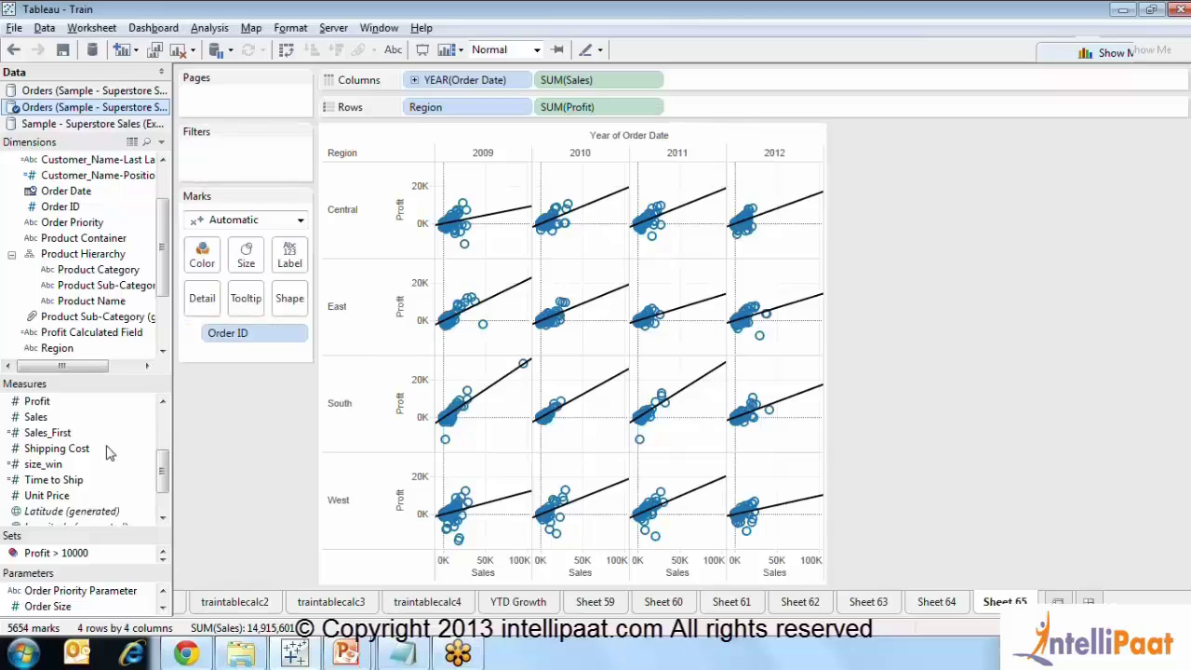
pyautogui.click(58, 348)
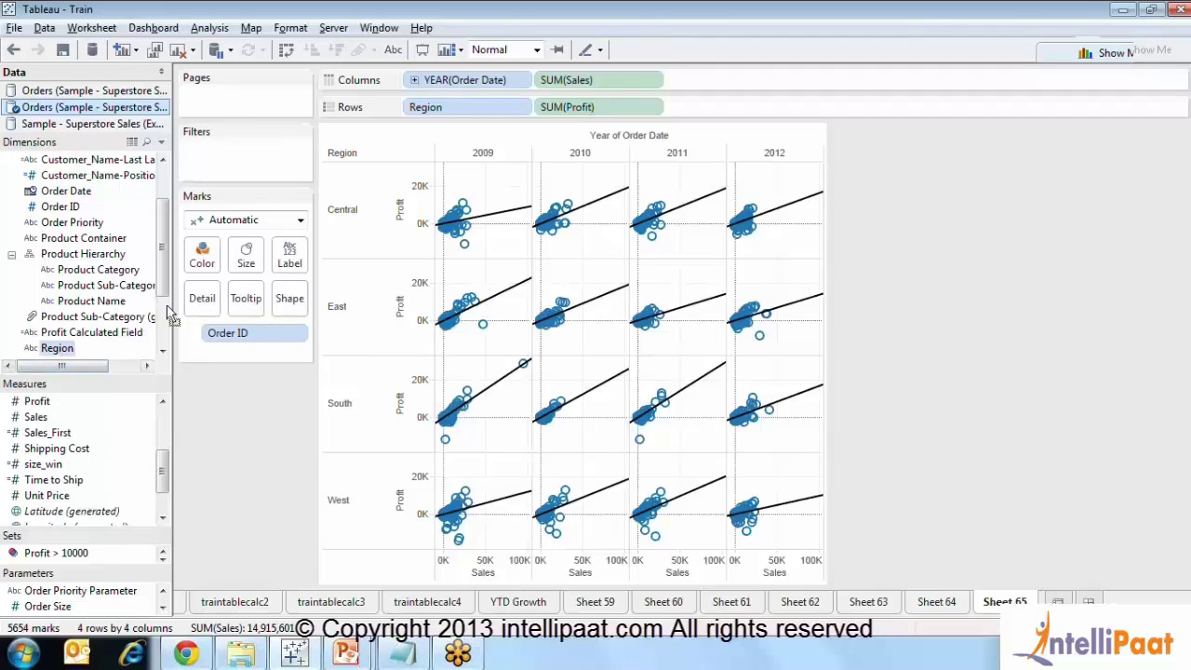
pyautogui.moveTo(172, 316); pyautogui.dragTo(200, 259)
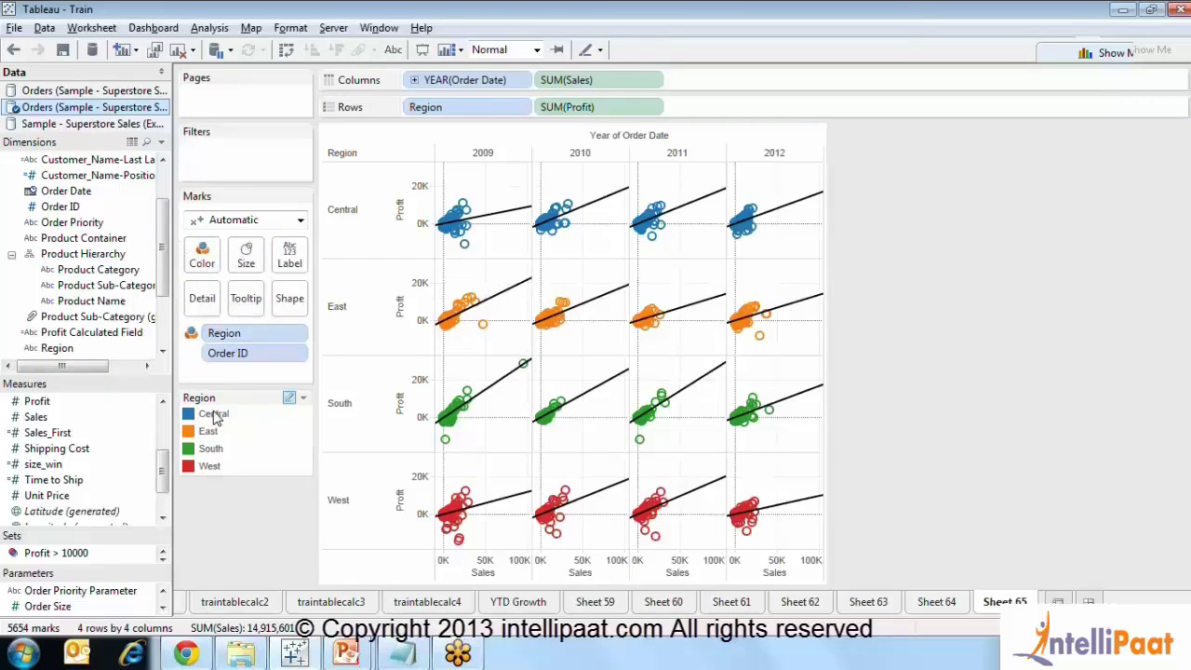
# Set the mark type to Shape and assign Product Category to the mark shapes
pyautogui.click(296, 223)
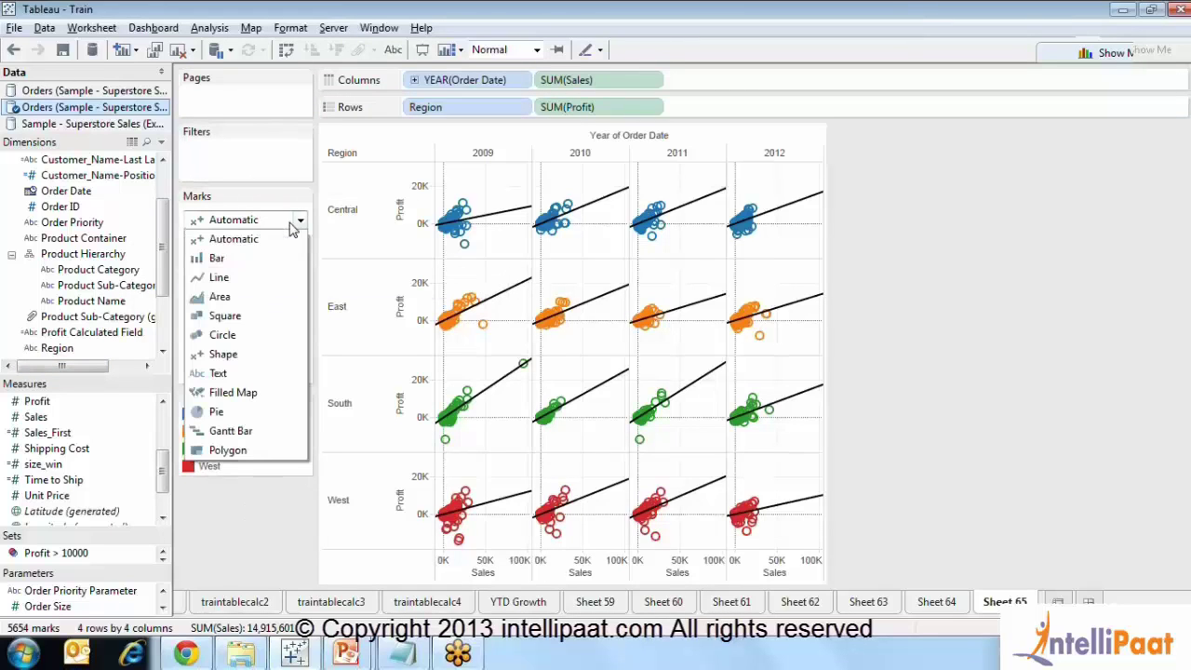
pyautogui.click(233, 357)
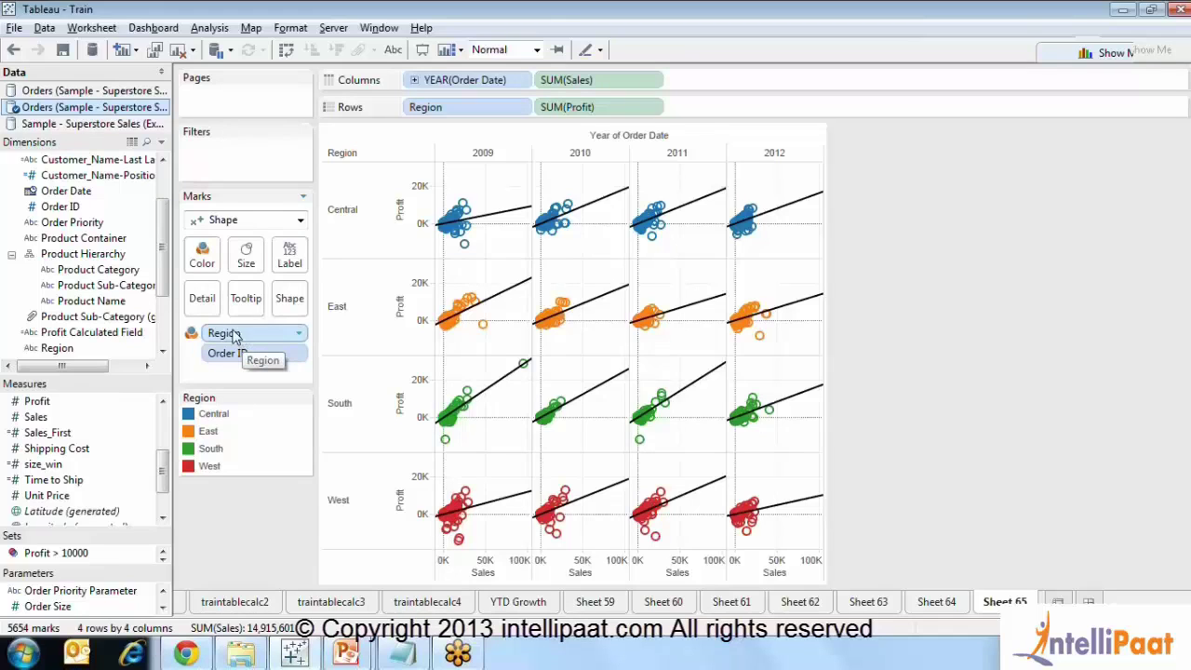
pyautogui.moveTo(126, 279); pyautogui.dragTo(287, 298)
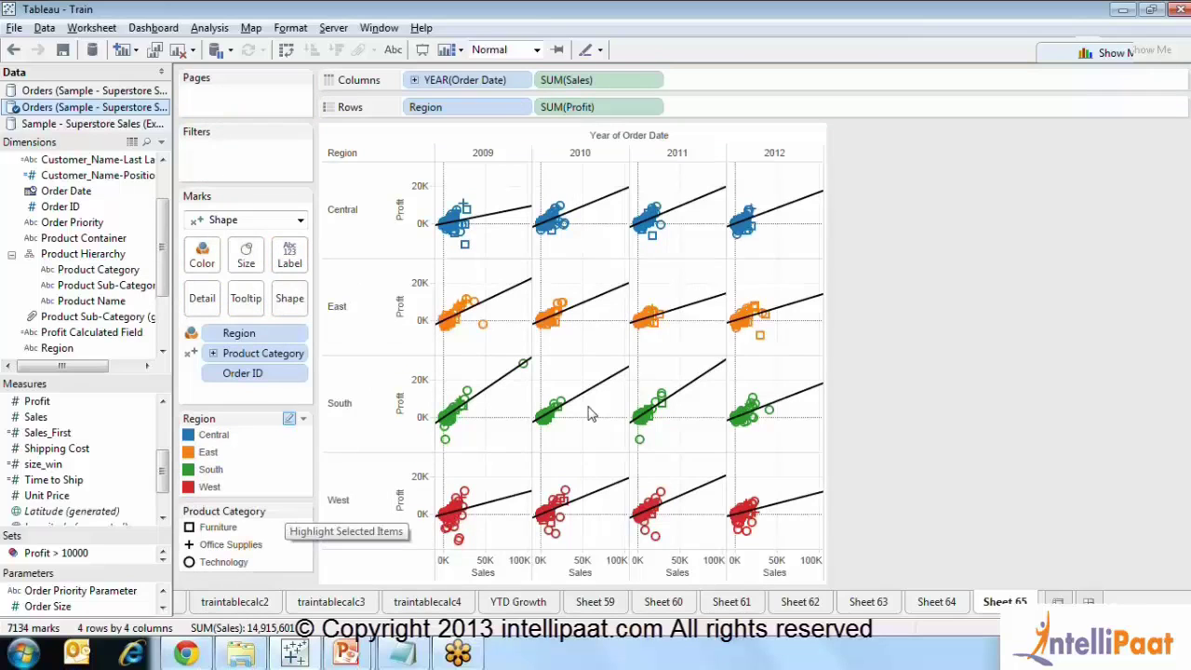
# Highlight the Furniture marks using the Product Category legend
pyautogui.click(211, 530)
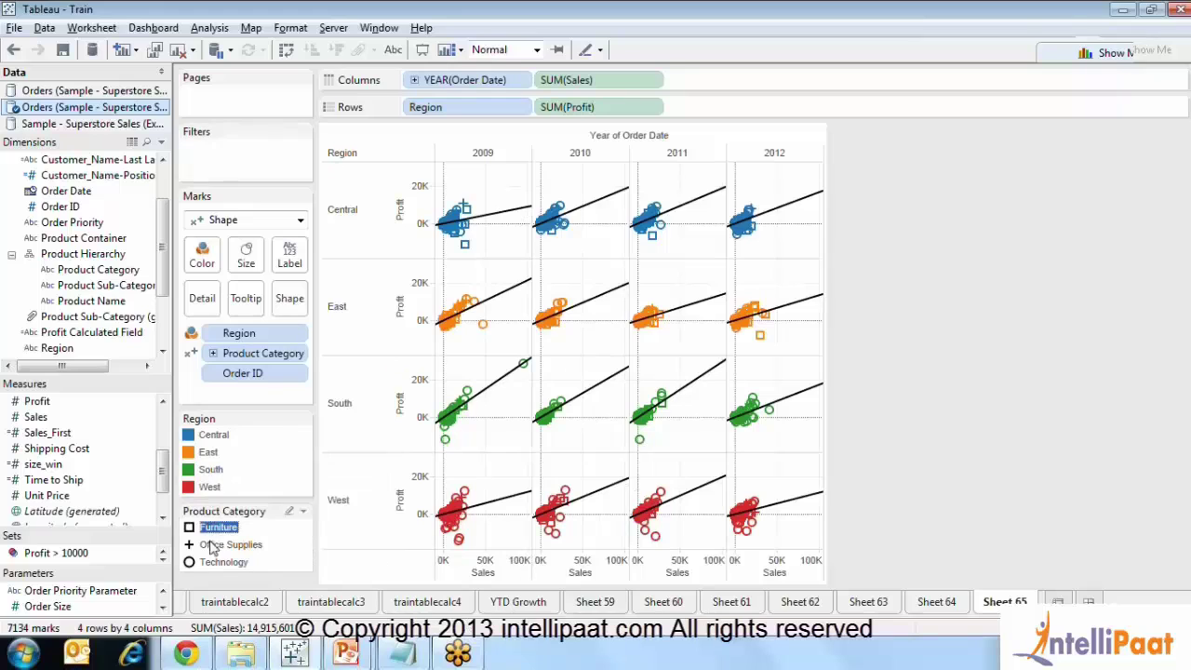
pyautogui.click(291, 515)
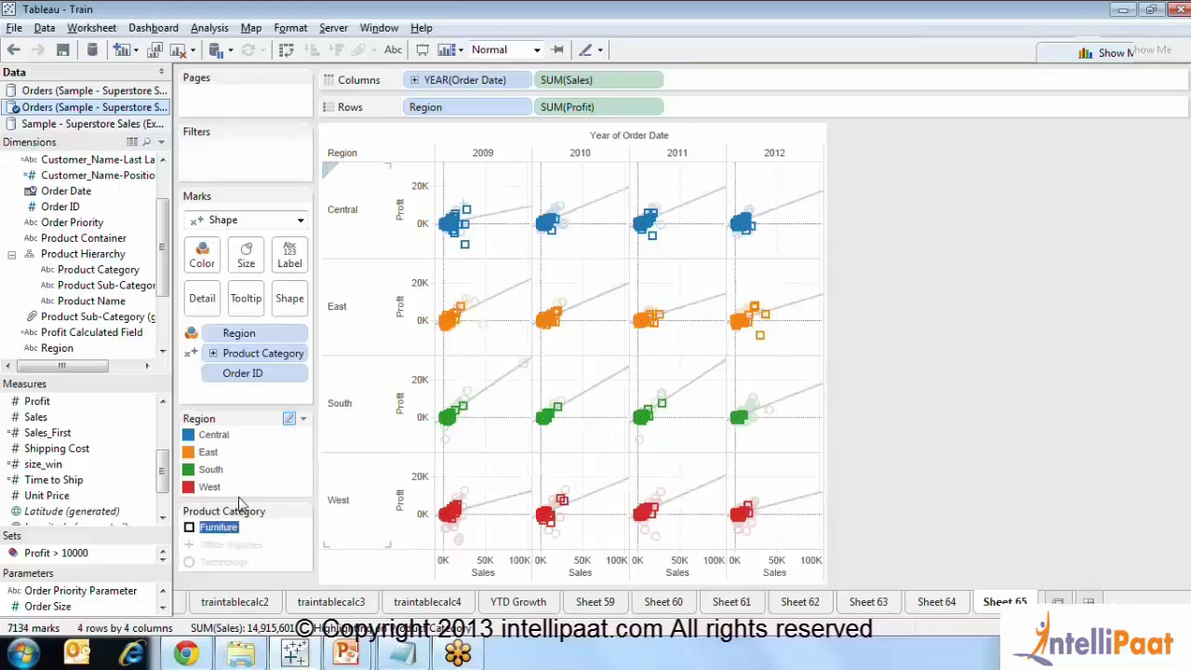
# Highlight the Office Supplies, Technology and Furniture marks one after another through the Product Category legend, and clear the highlighting
pyautogui.click(213, 547)
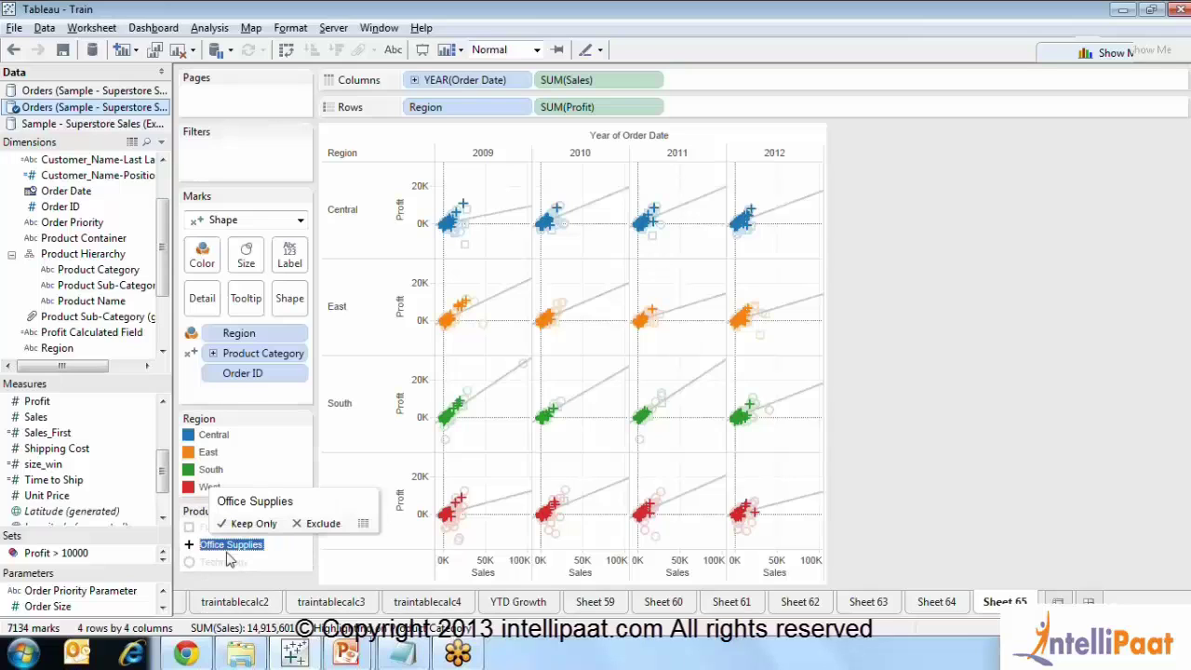
pyautogui.click(220, 563)
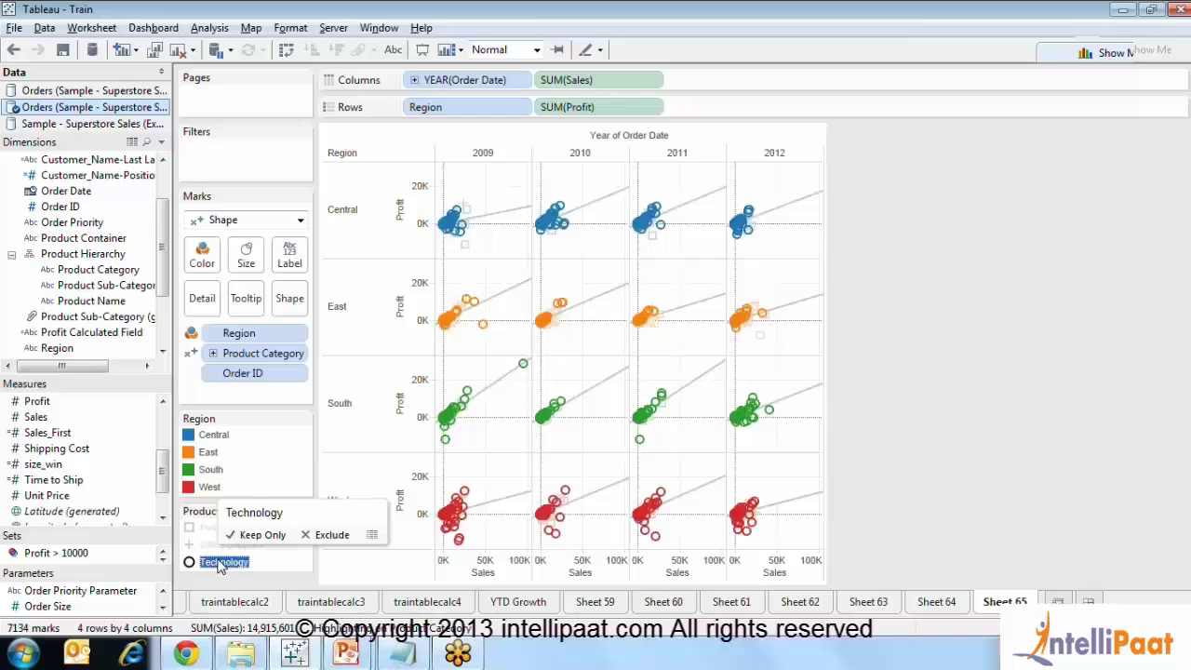
pyautogui.click(197, 526)
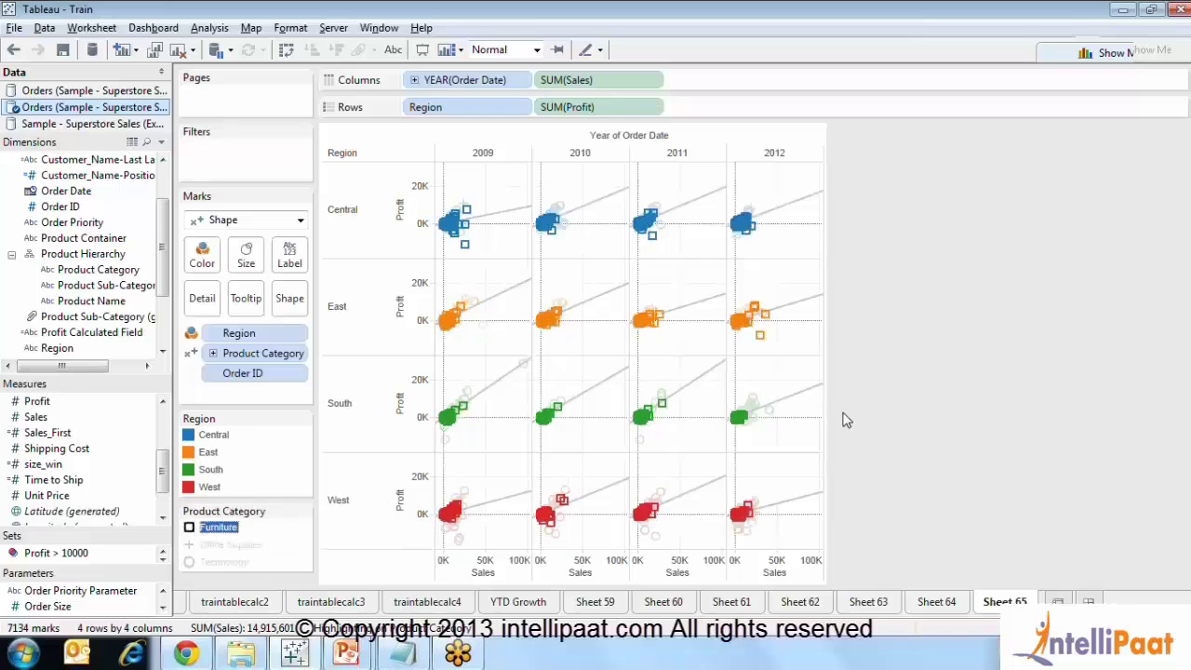
pyautogui.click(1102, 299)
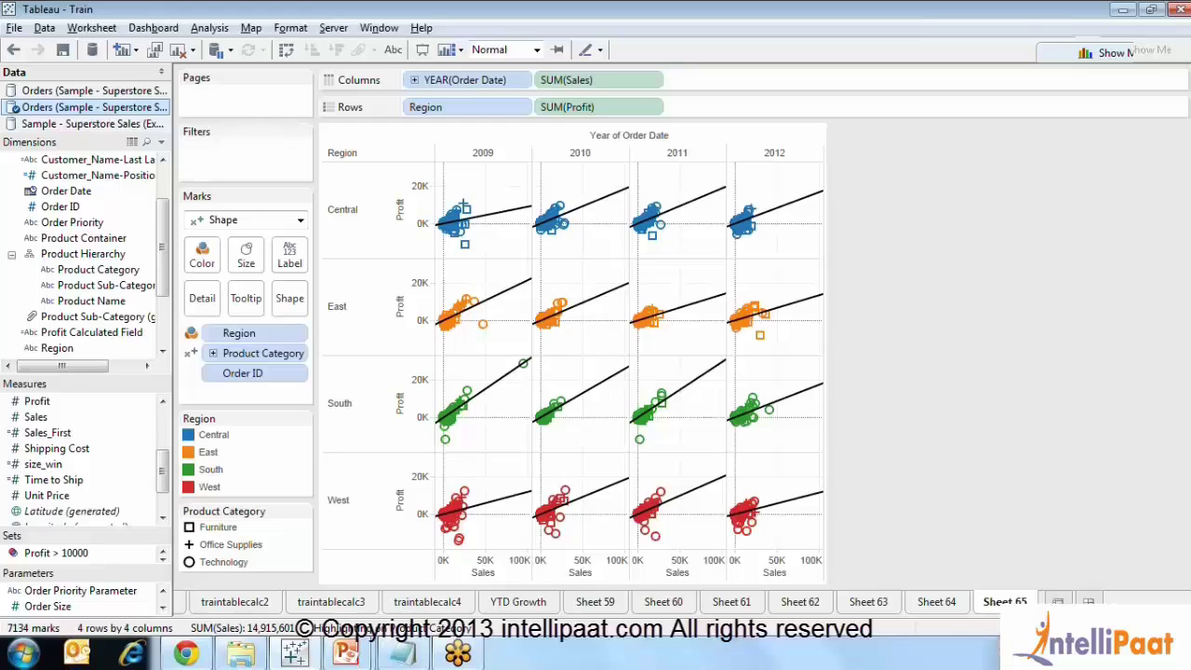
# Try the Show Me horizontal bars chart type on the small-multiples scatter plot and return to the scatter view
pyautogui.click(1113, 52)
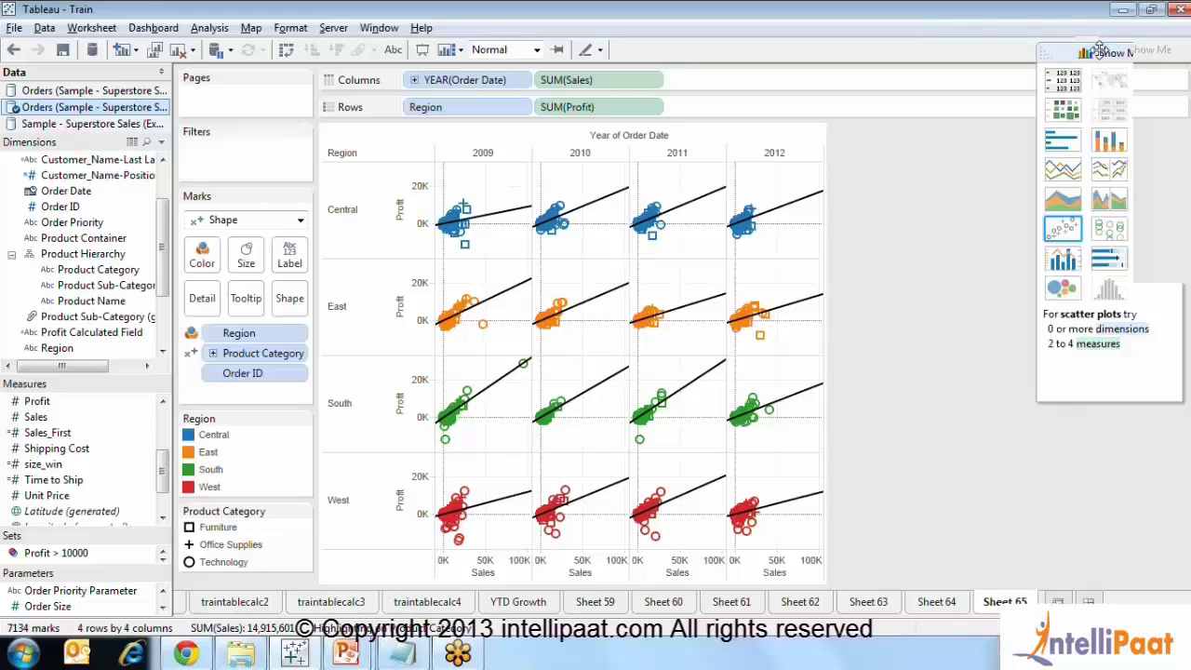
pyautogui.click(1073, 154)
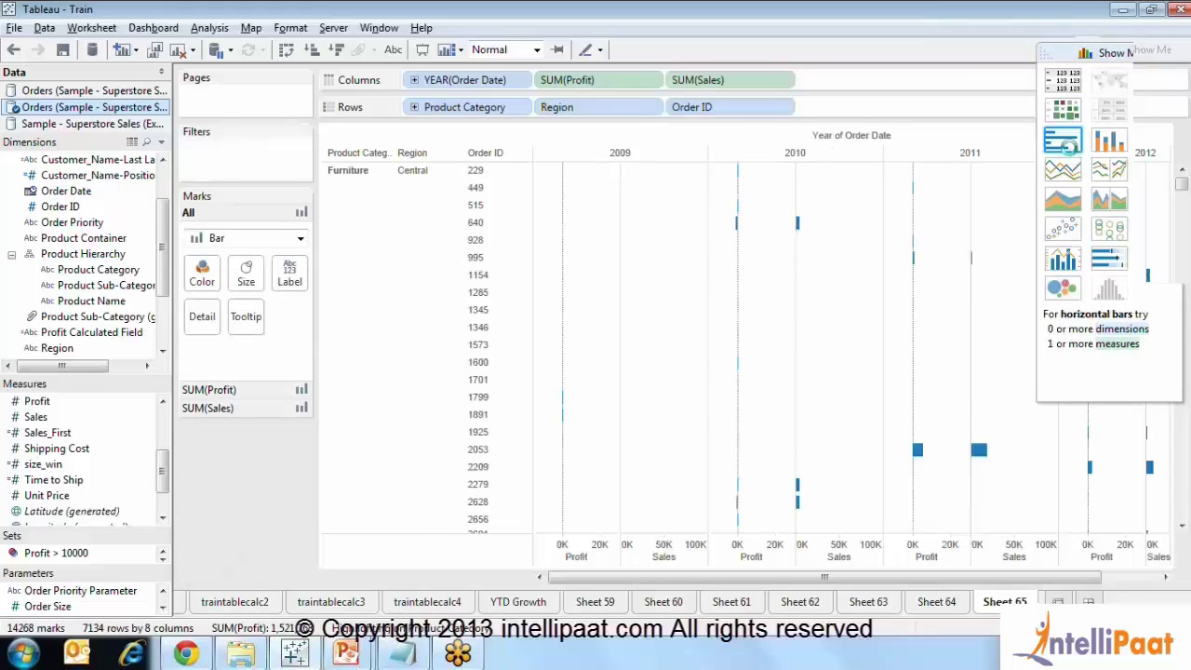
pyautogui.click(1061, 228)
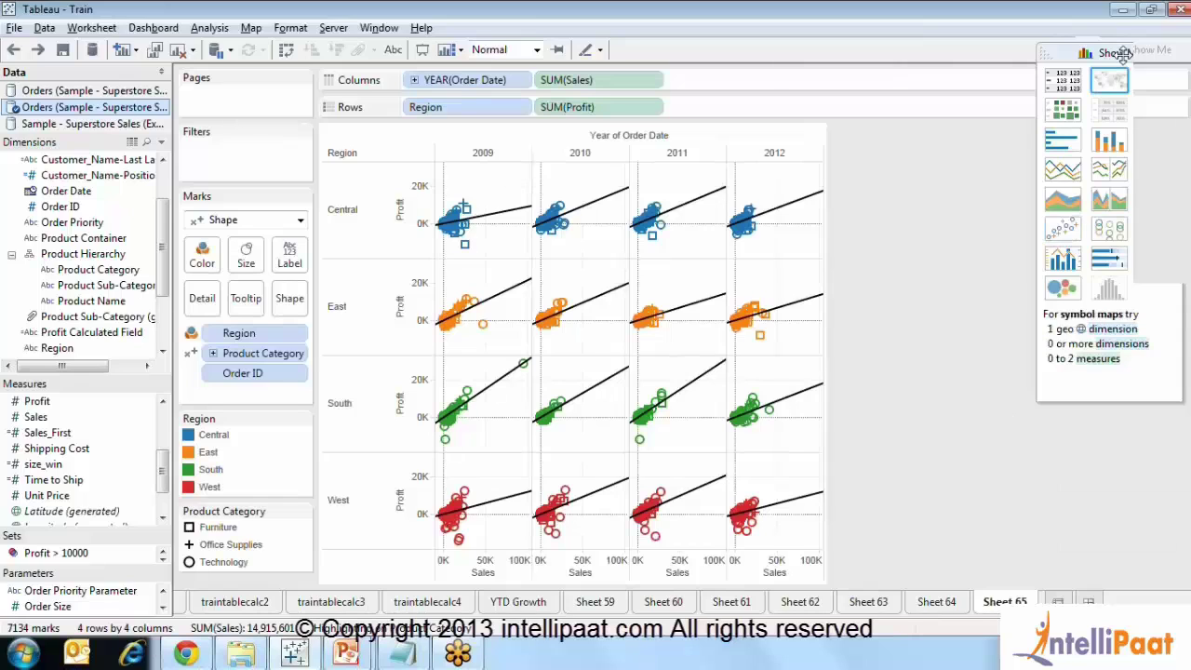
pyautogui.click(1042, 412)
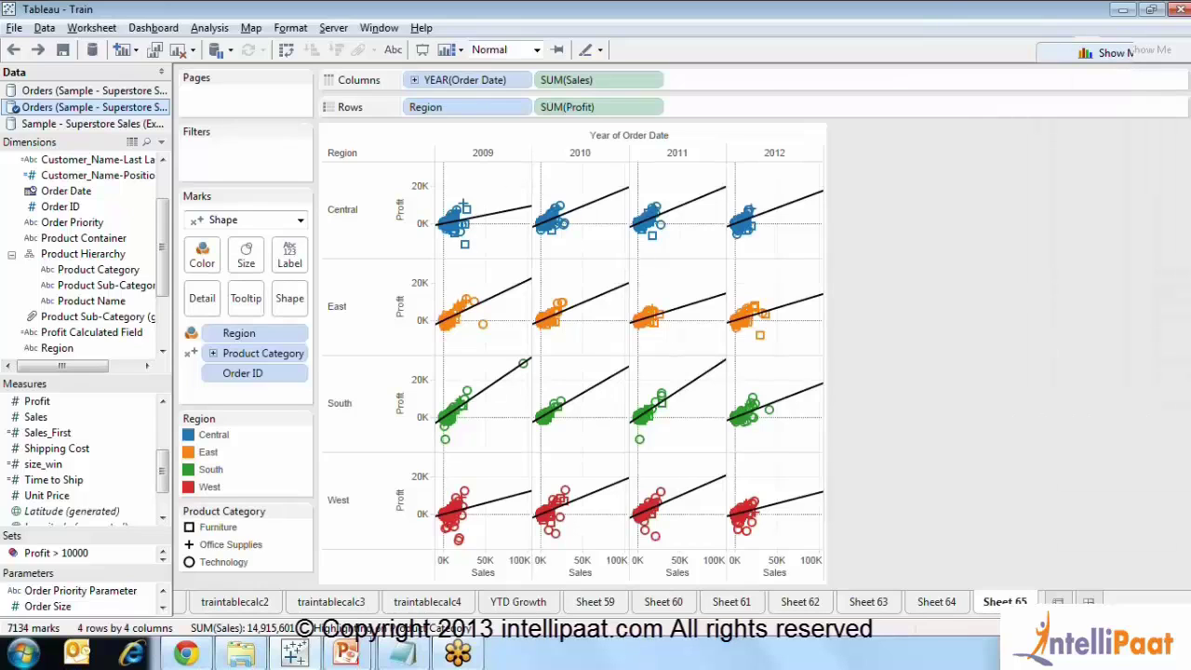
# Create a new worksheet with the year of Order Date as columns and Product Category with summed Profit as rows
pyautogui.hotkey('ctrl', 'm')
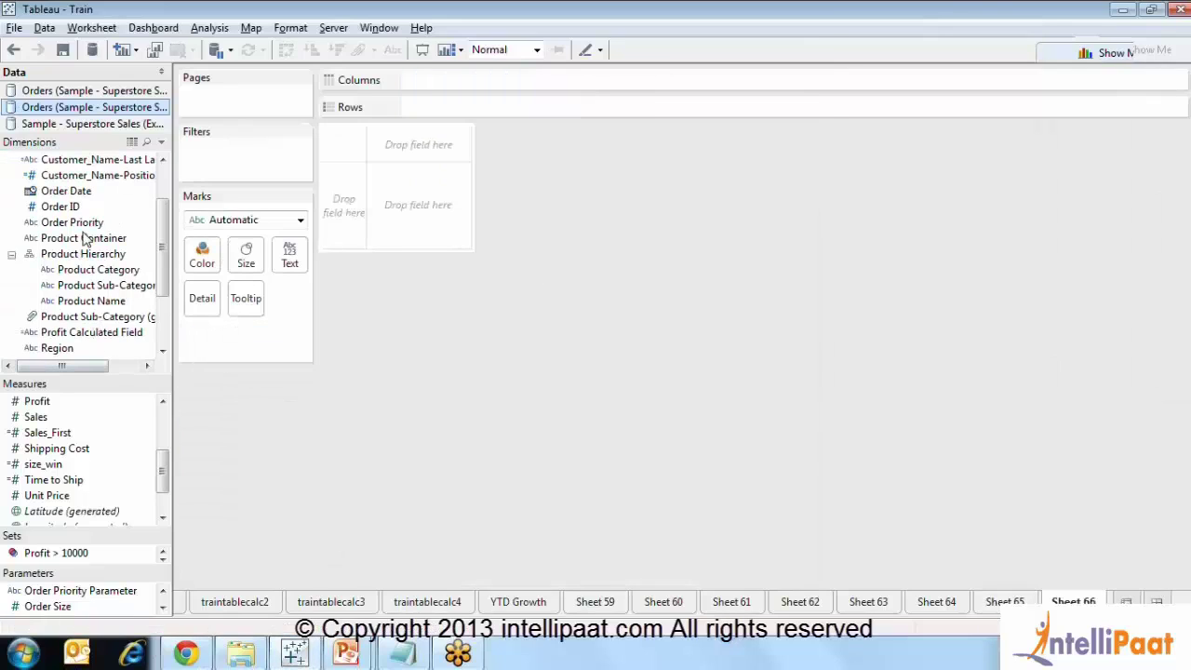
pyautogui.click(71, 194)
pyautogui.moveTo(73, 199); pyautogui.dragTo(493, 81)
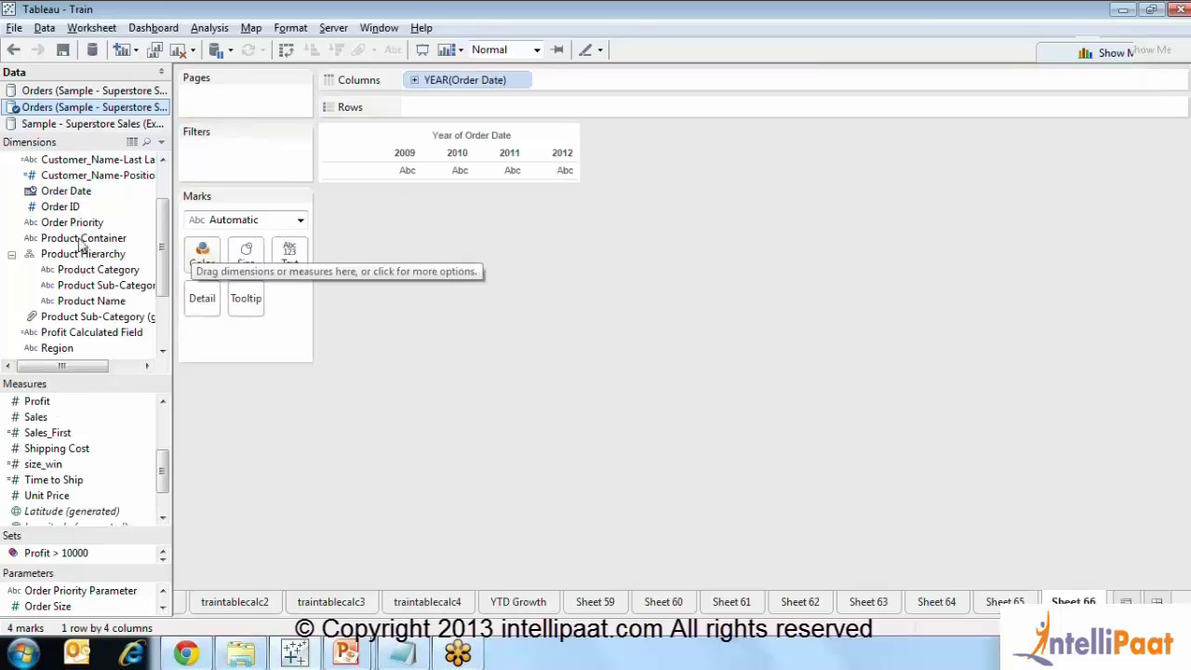
pyautogui.moveTo(84, 269); pyautogui.dragTo(429, 104)
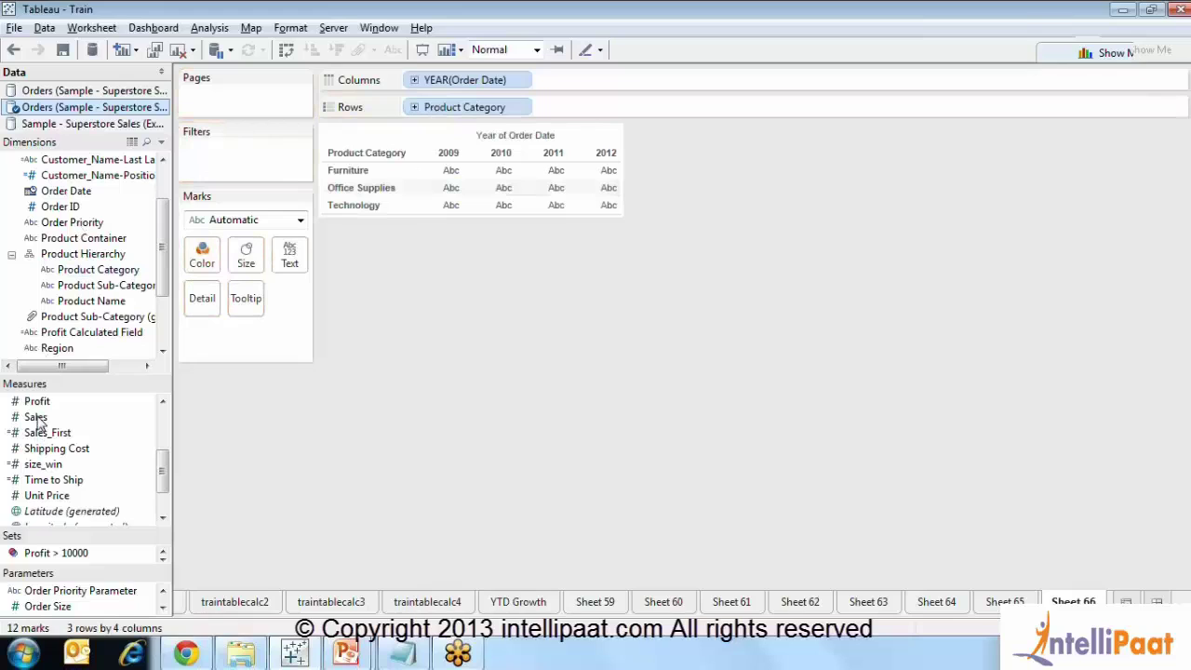
pyautogui.moveTo(37, 401); pyautogui.dragTo(559, 112)
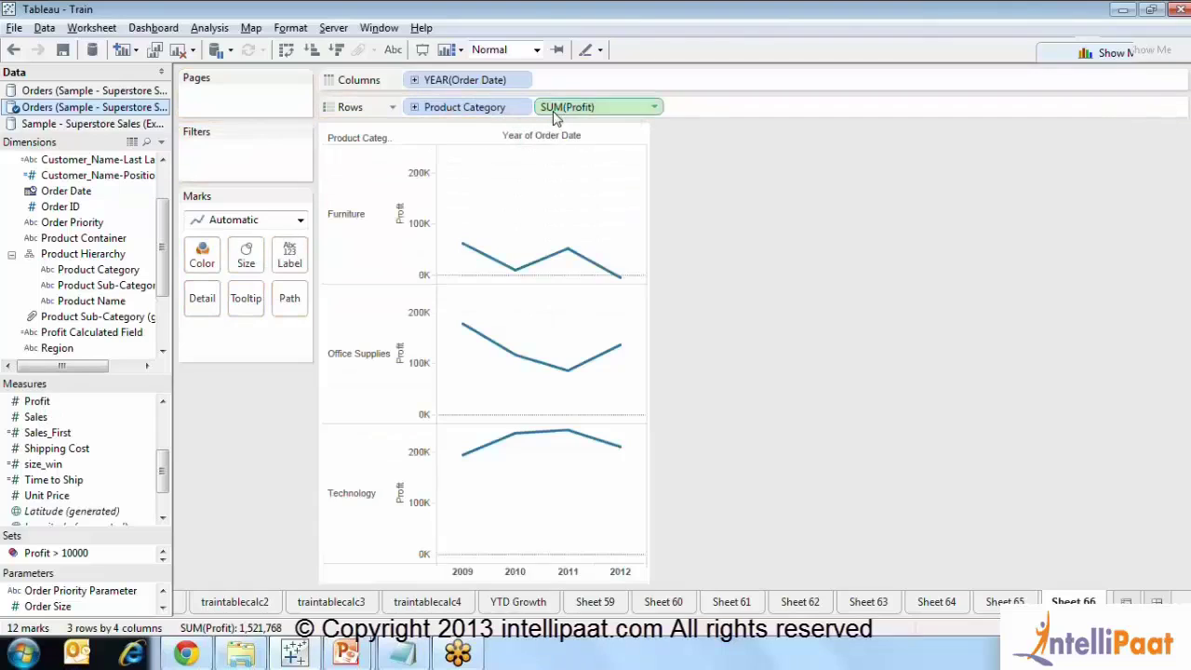
# Split the profit line charts by Region, placing Region ahead of the order year in the columns
pyautogui.click(67, 210)
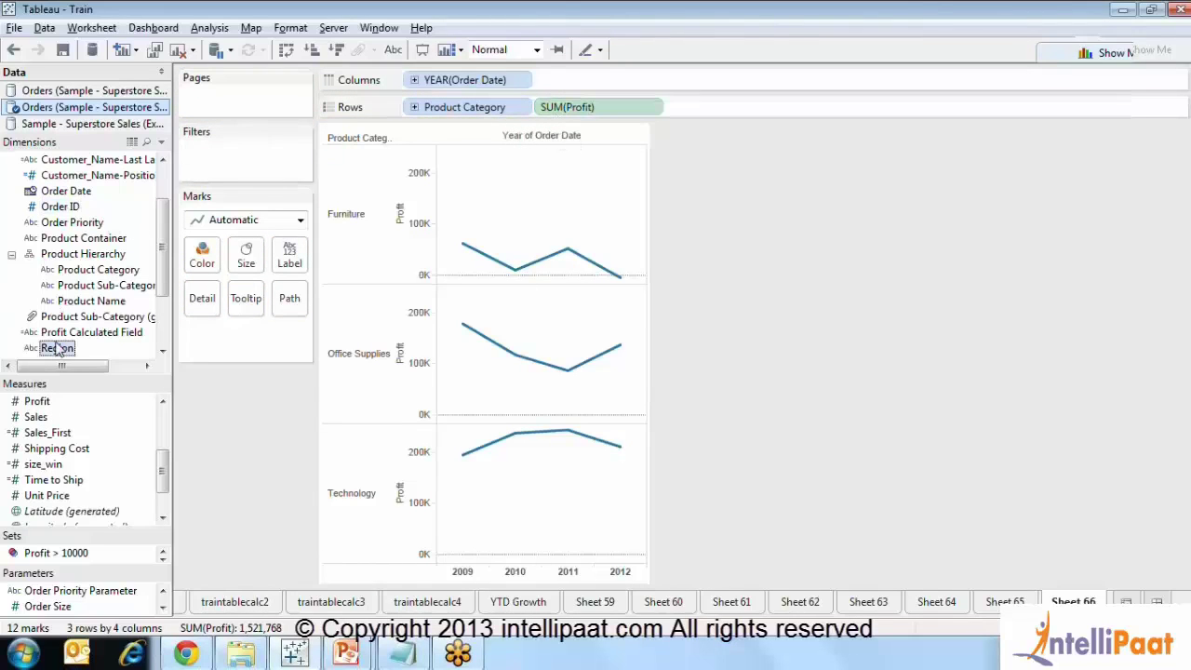
pyautogui.moveTo(56, 347)
pyautogui.mouseDown()
pyautogui.moveTo(445, 125)
pyautogui.moveTo(423, 119)
pyautogui.moveTo(412, 85)
pyautogui.mouseUp()
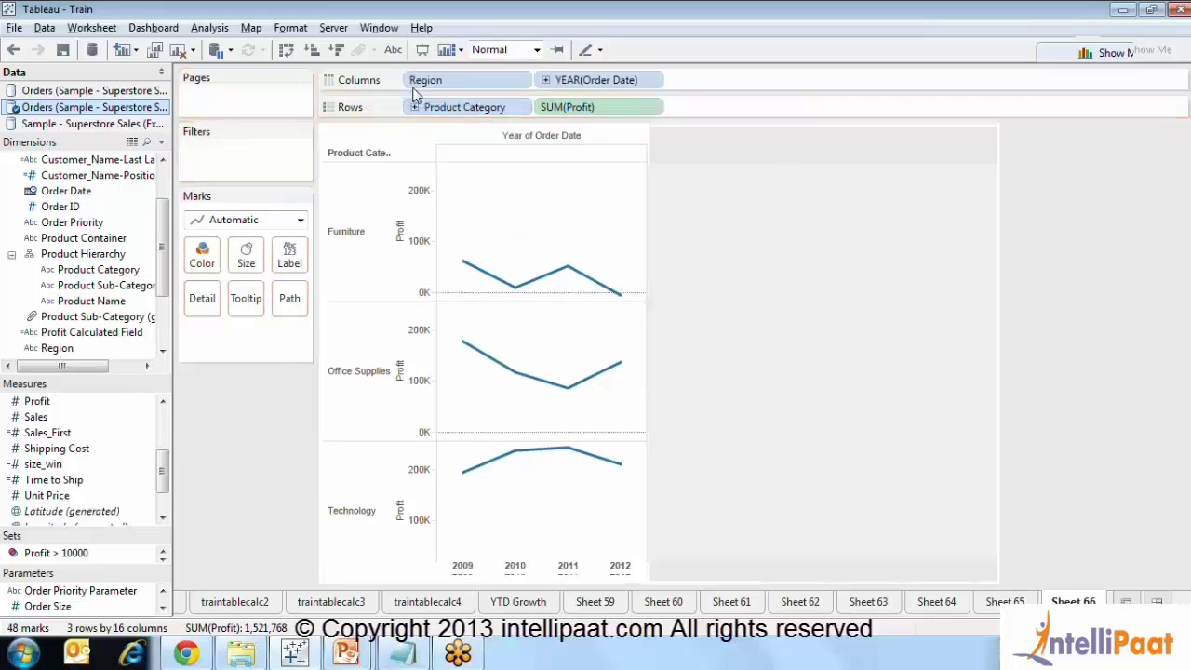
pyautogui.moveTo(949, 387)
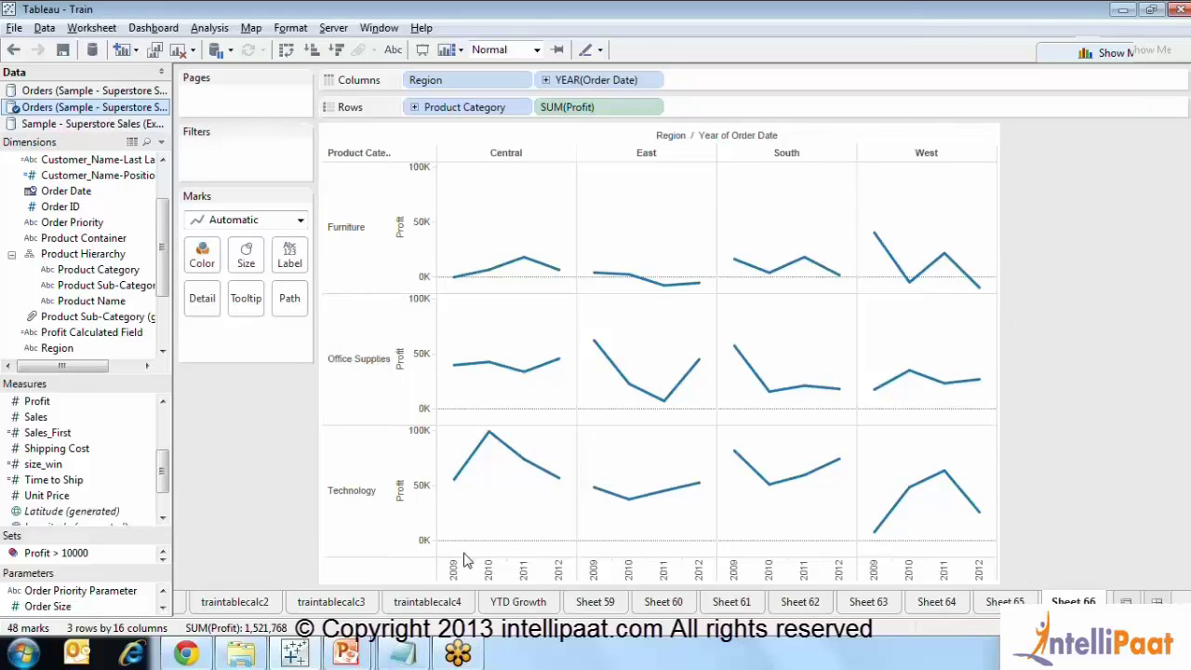
pyautogui.moveTo(877, 537)
# Return to Sheet 65 and switch to the PowerPoint slide show to view the Small Multiples slide
pyautogui.click(998, 603)
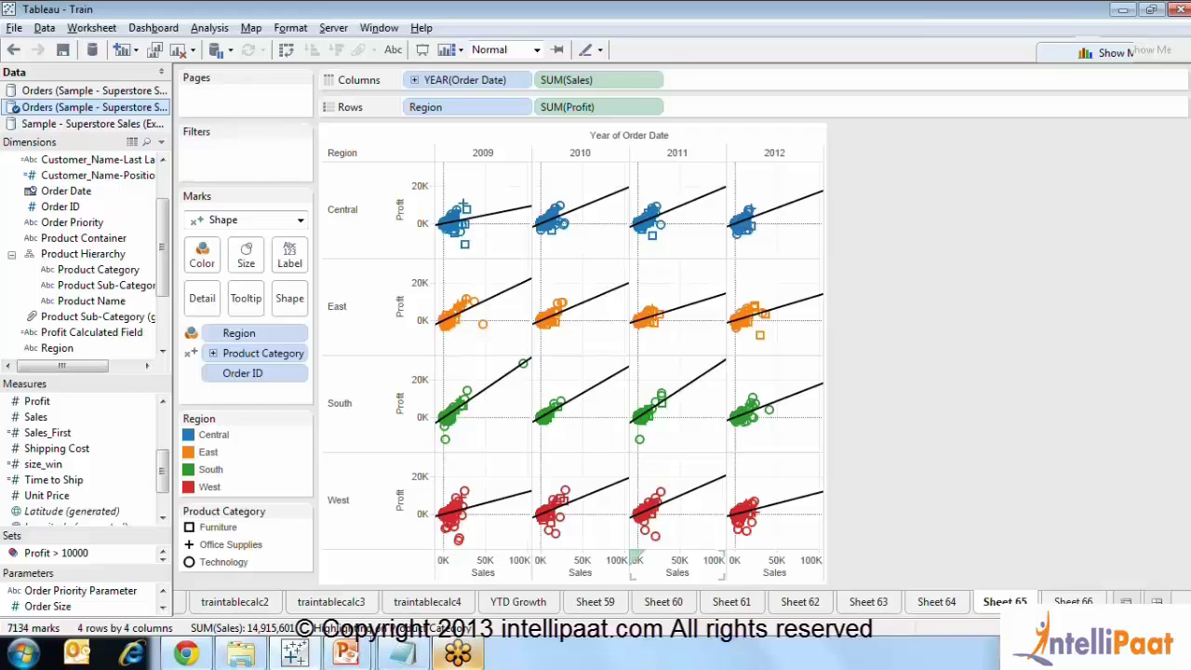
pyautogui.moveTo(350, 656)
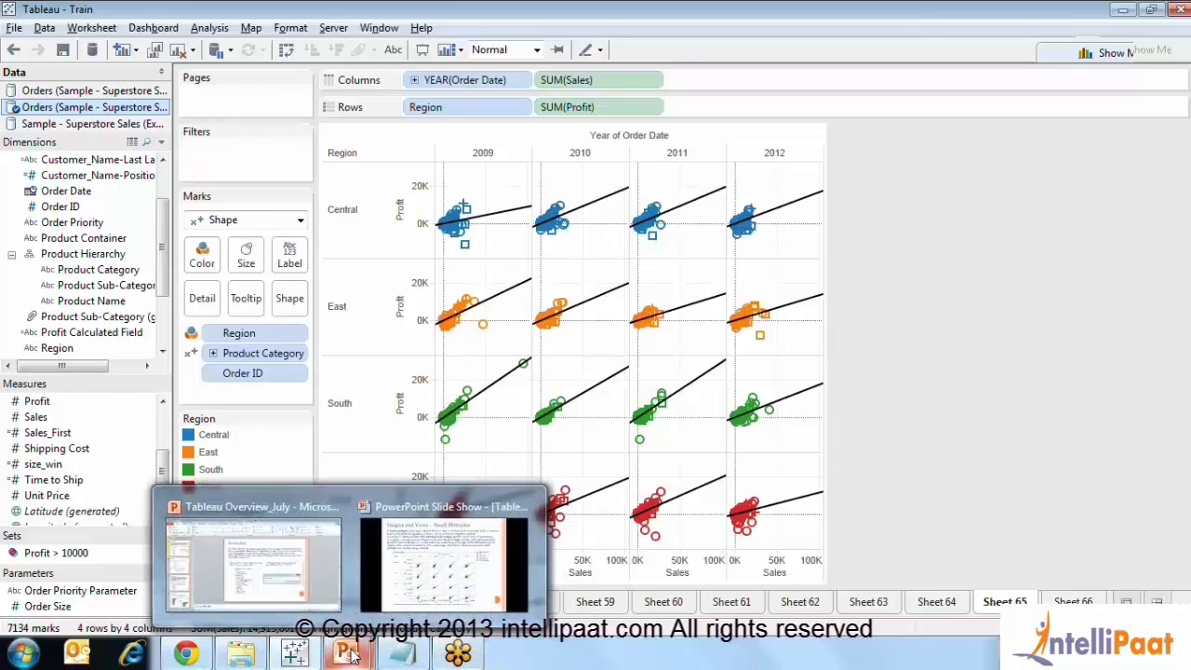
pyautogui.click(412, 594)
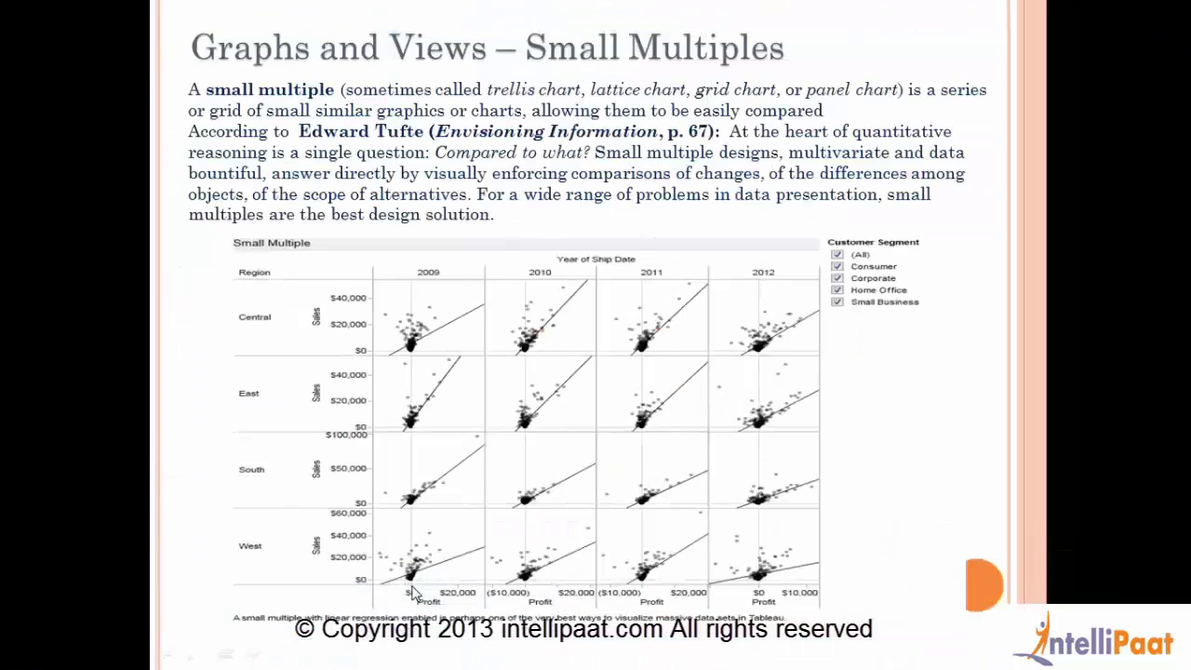
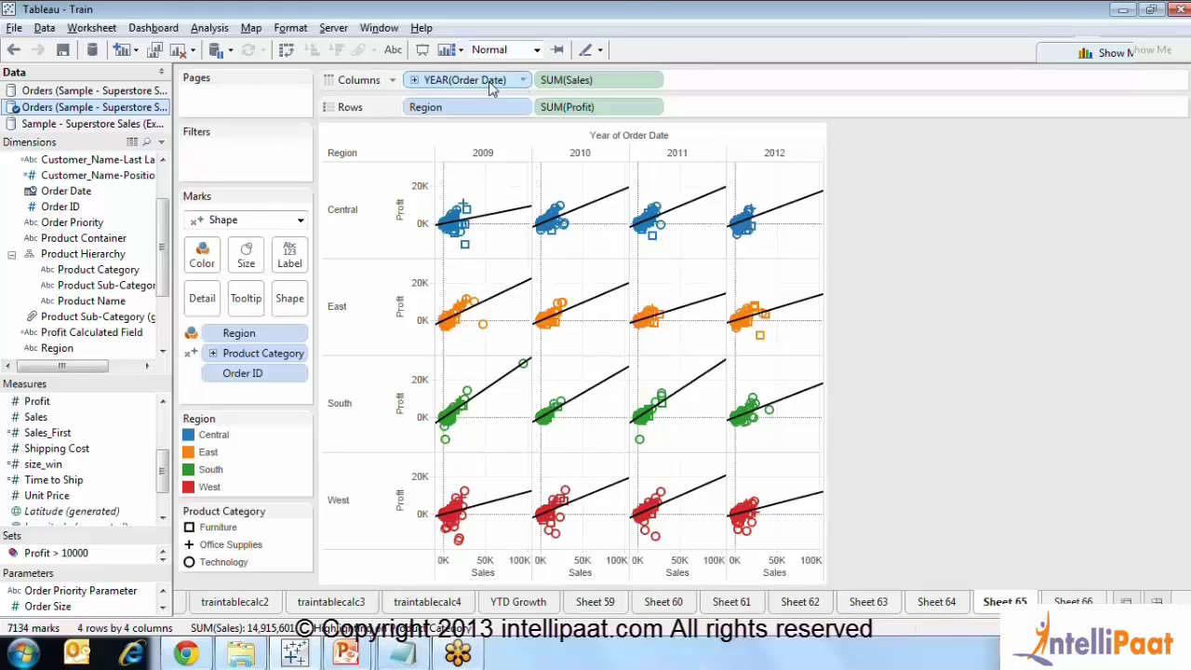
# Try converting the year of Order Date in the columns to continuous, and undo the conversion
pyautogui.click(526, 85)
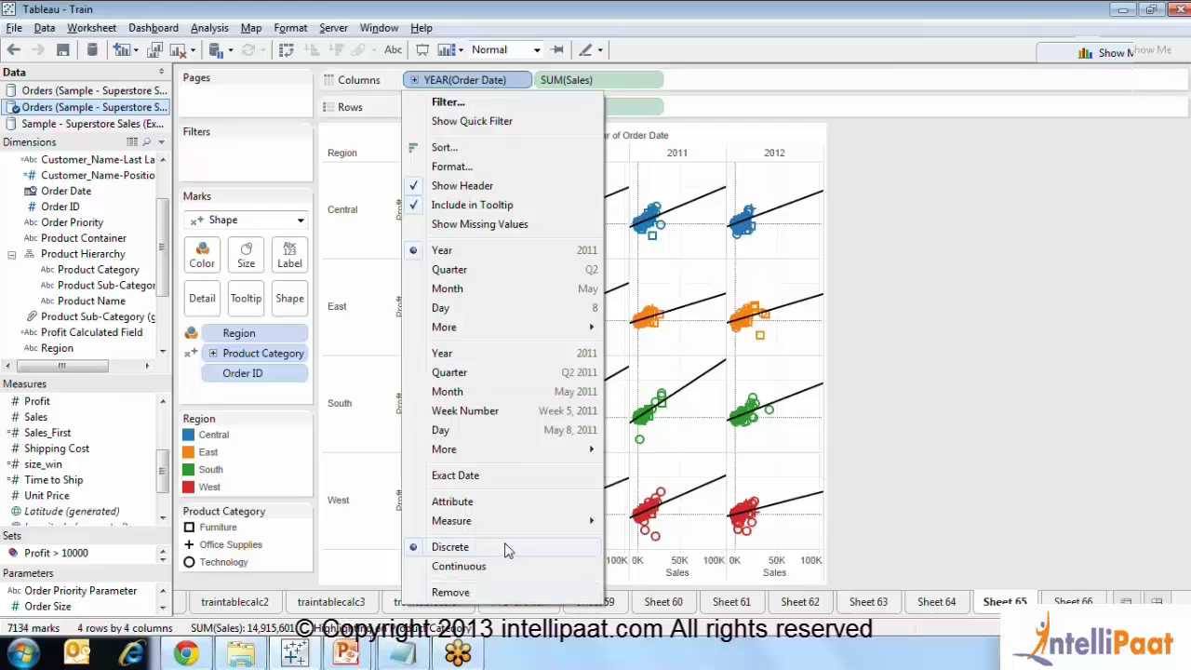
pyautogui.click(494, 566)
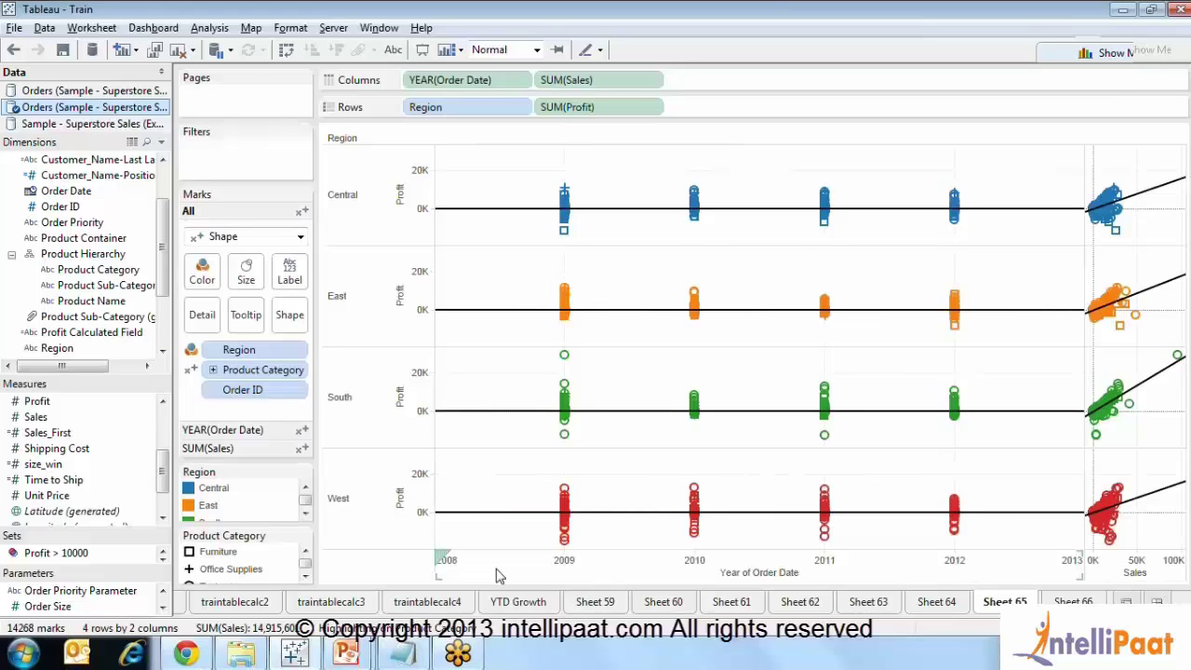
pyautogui.hotkey('ctrl', 'z')
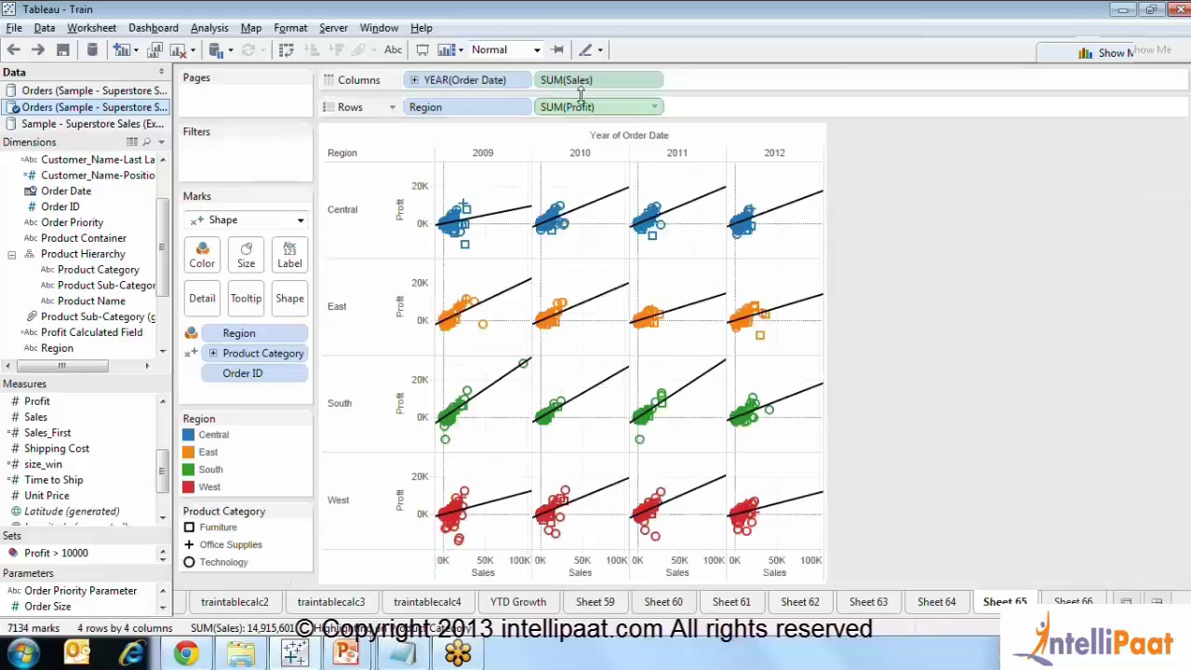